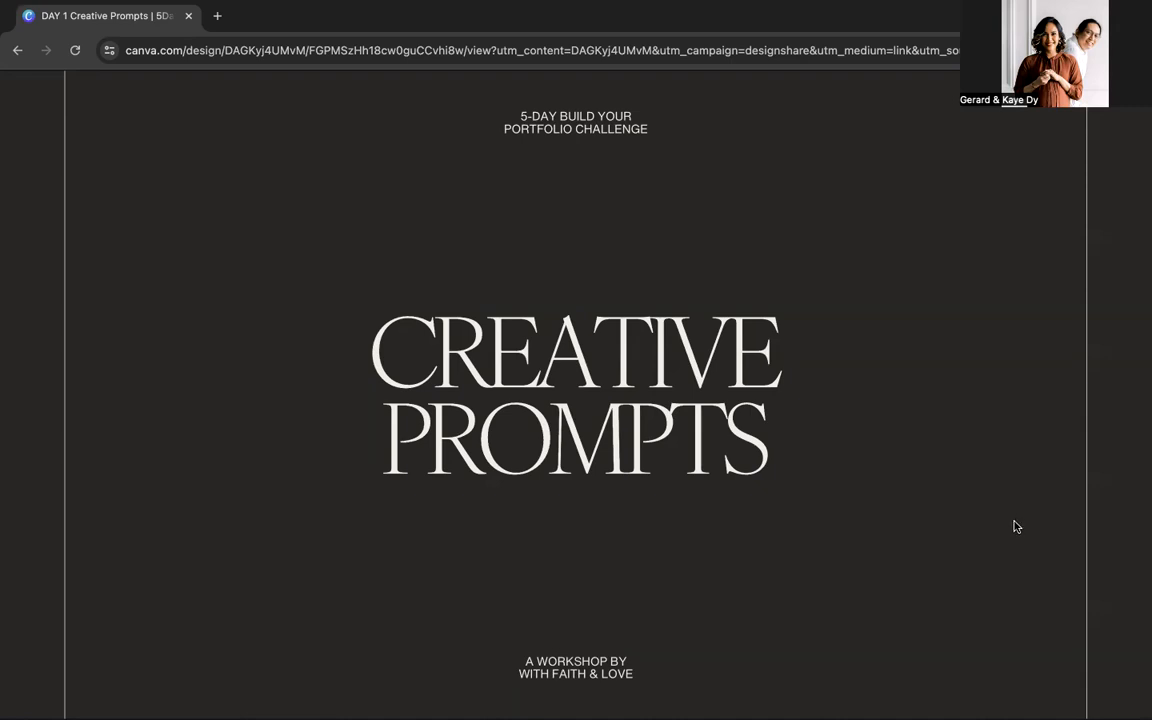
# Step: Read through the Creative Prompts introduction, the file instructions and the two mock business options, Sweet Whisk Boutique and Bloom Digital Creations
pyautogui.click(1018, 522)
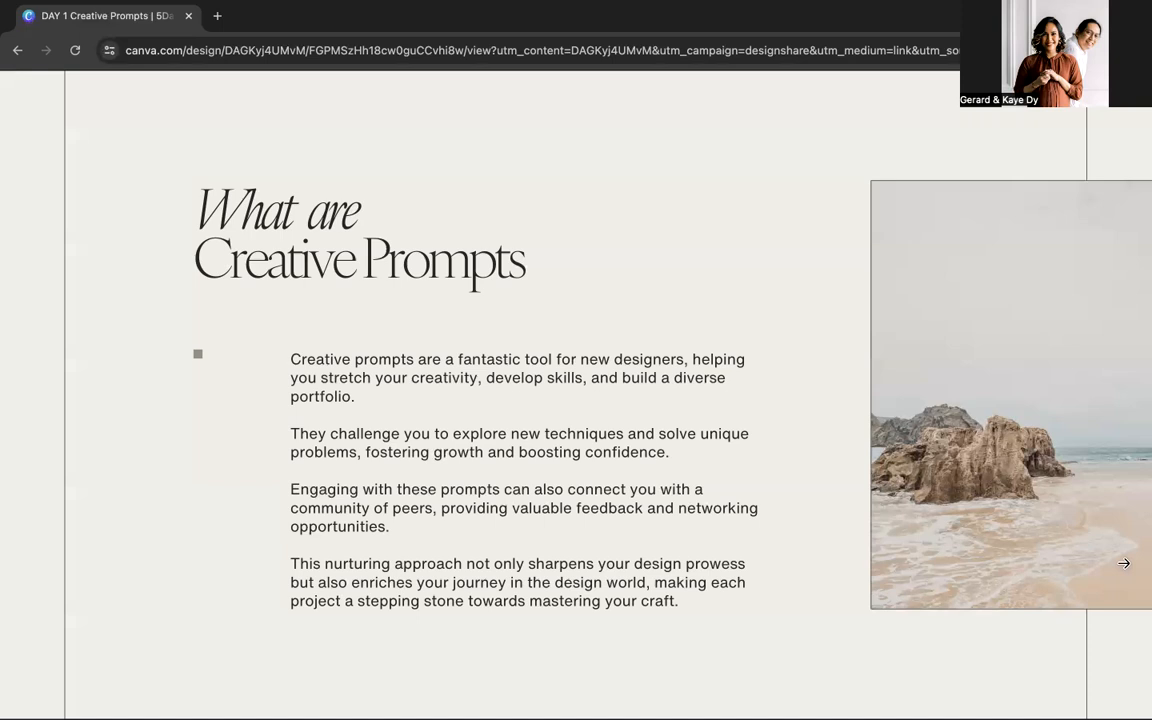
pyautogui.click(773, 524)
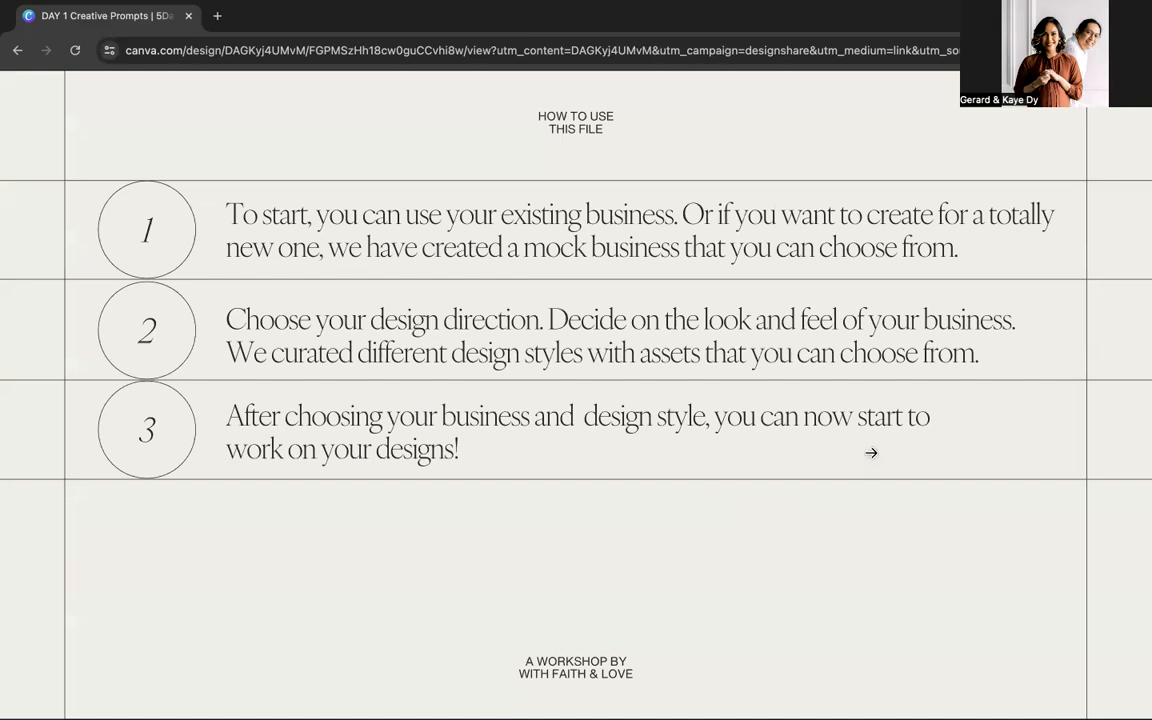
pyautogui.click(871, 452)
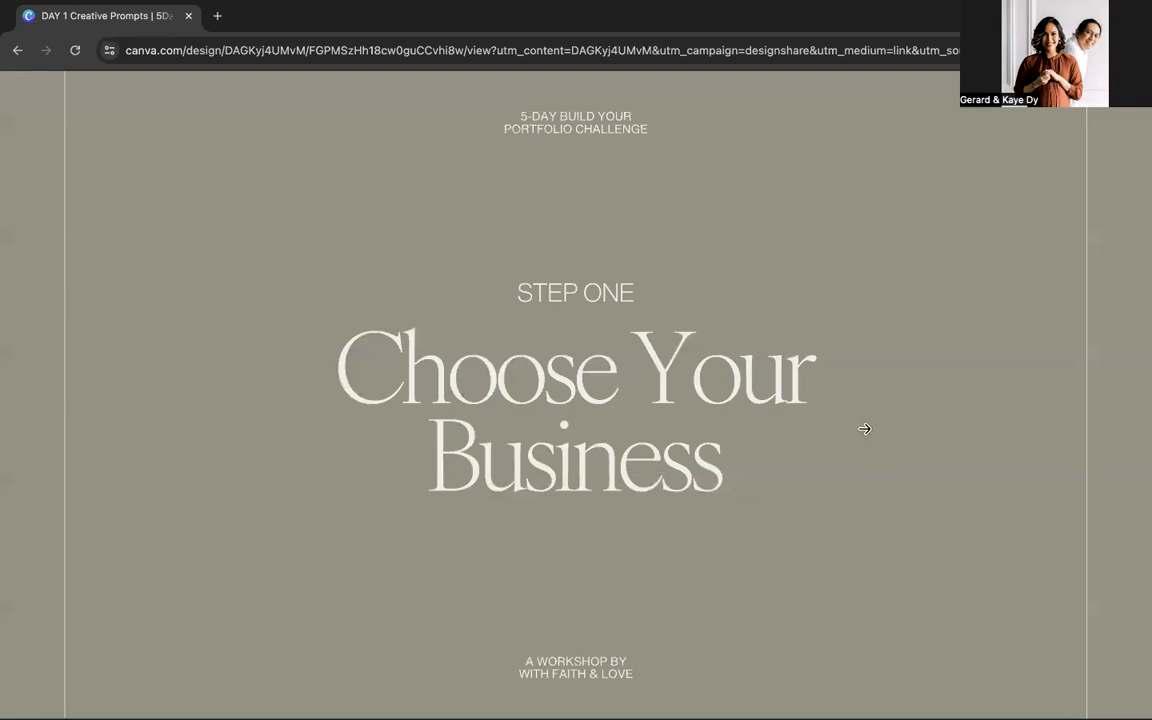
pyautogui.click(864, 430)
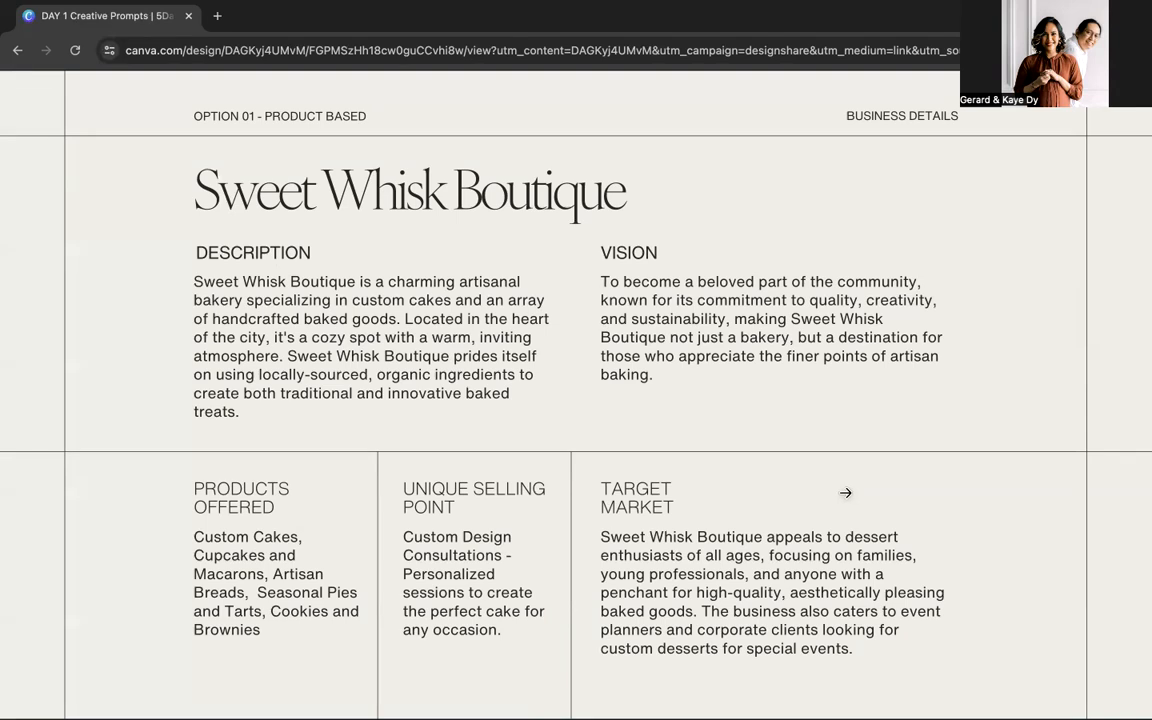
pyautogui.click(849, 483)
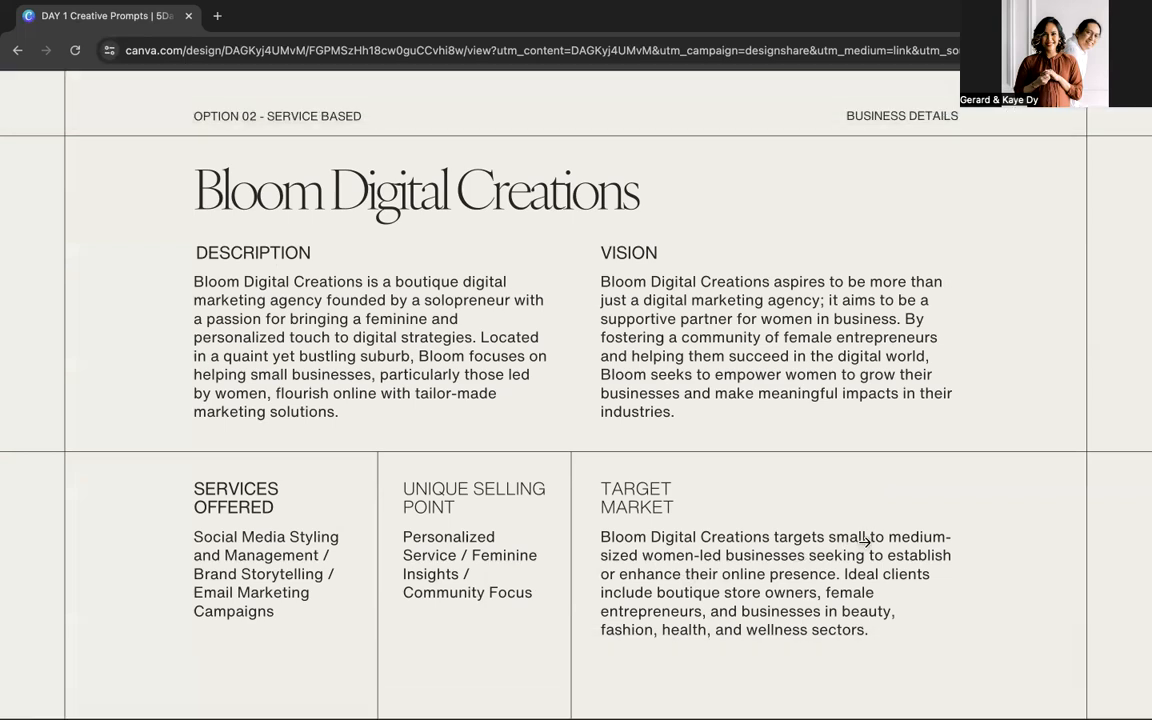
pyautogui.click(864, 541)
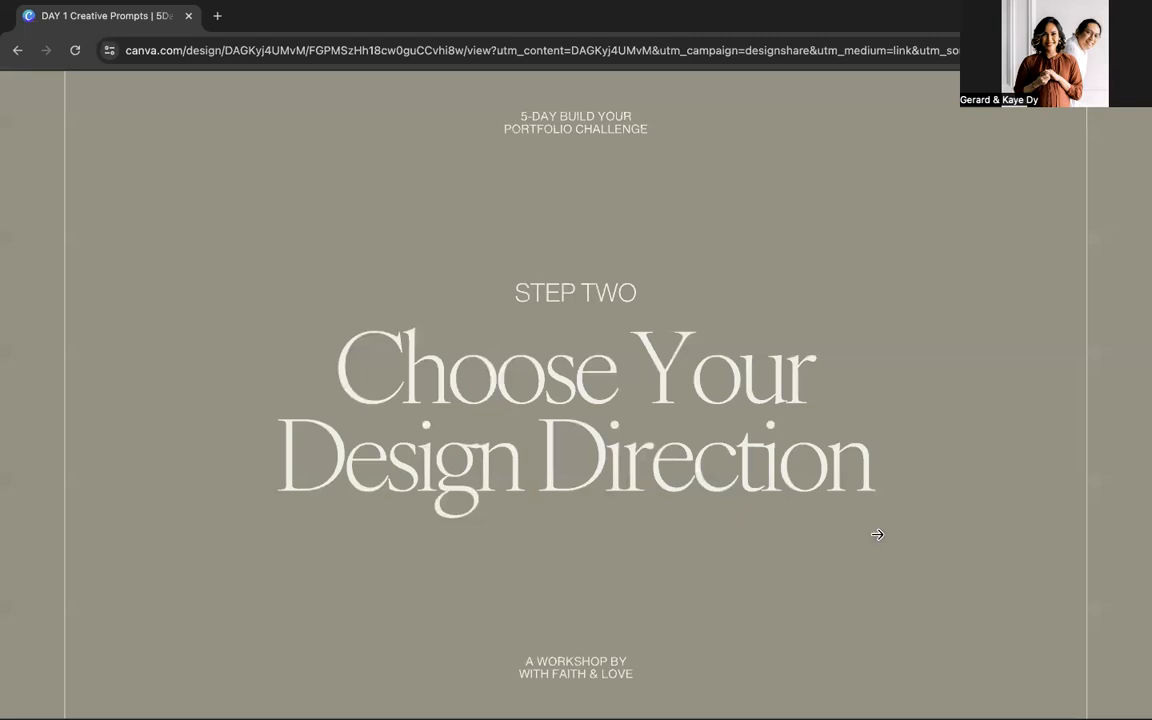
# Step: Review design style option 01, Minimalist / Modern / Clean, including its typeface pairings, color pairings and graphic element sets
pyautogui.click(882, 523)
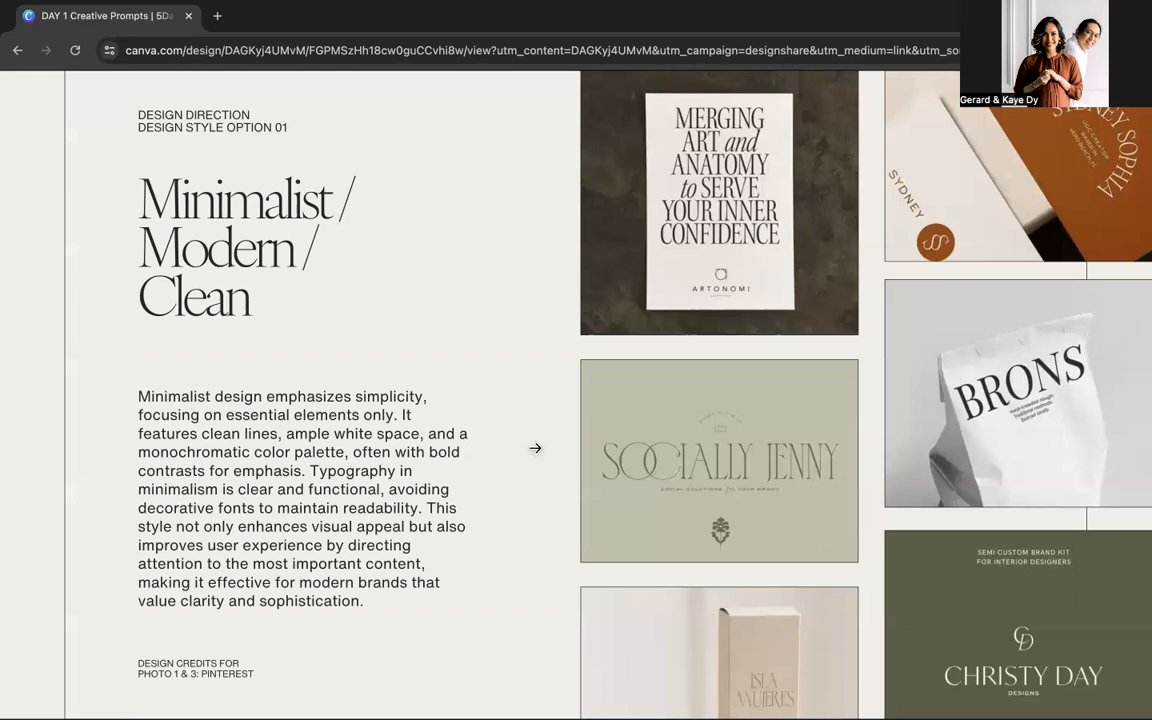
pyautogui.click(535, 447)
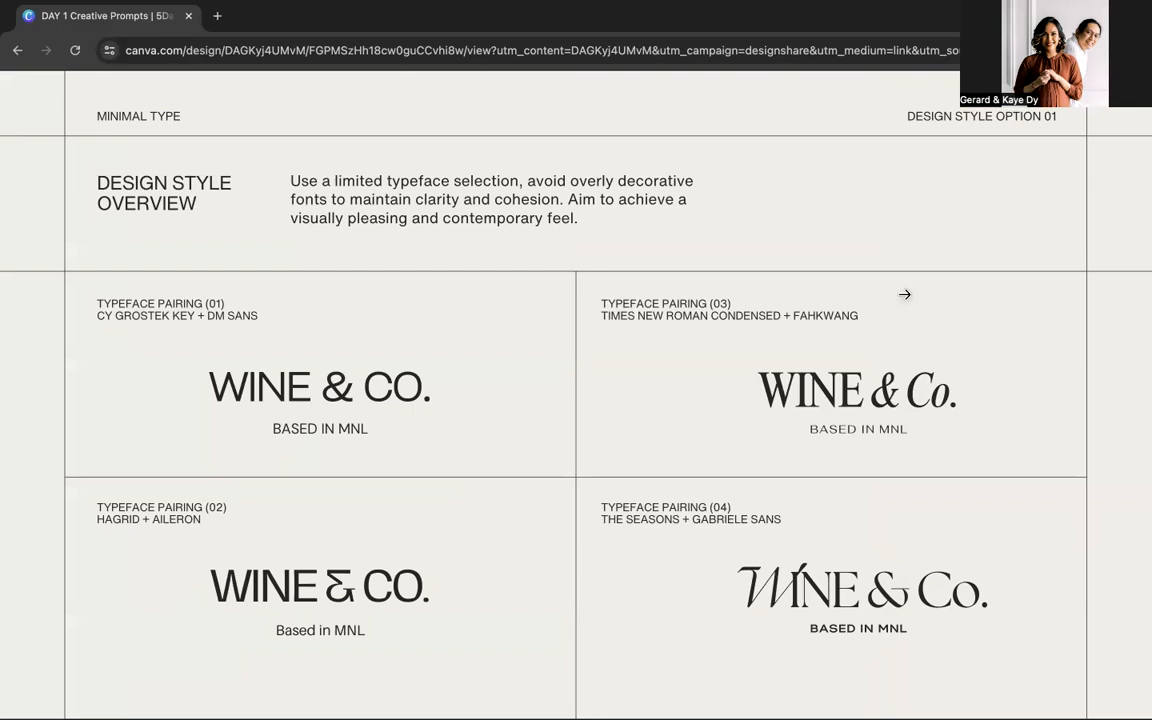
pyautogui.click(904, 294)
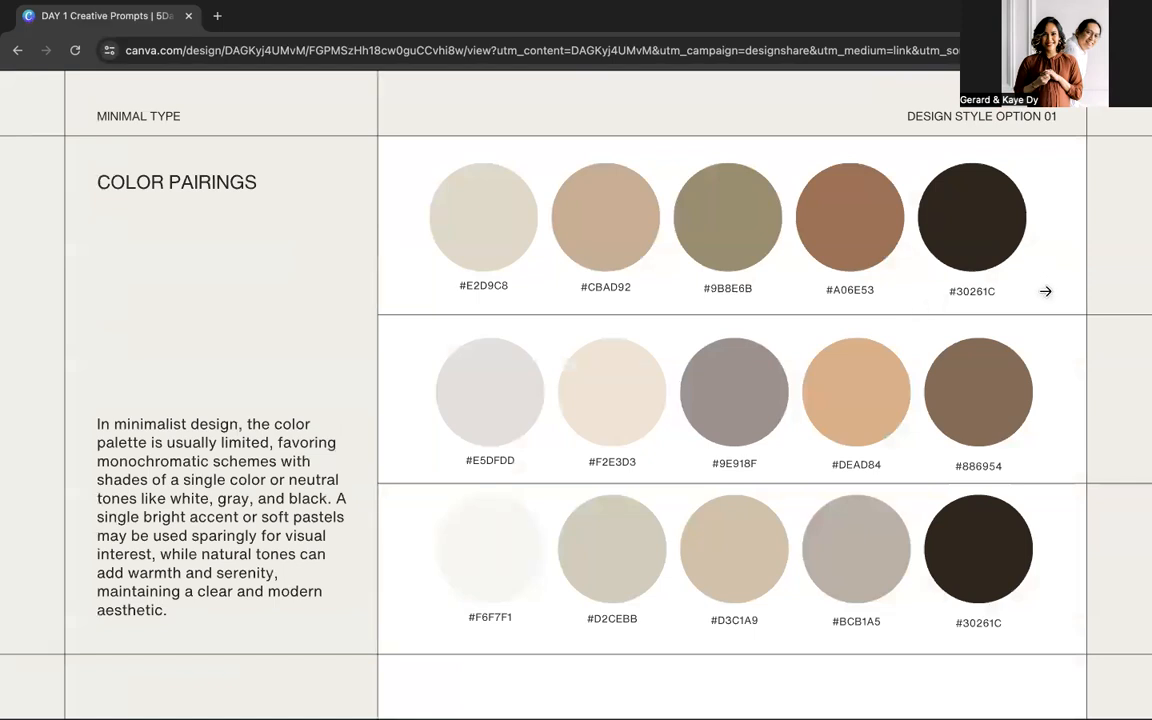
pyautogui.click(991, 353)
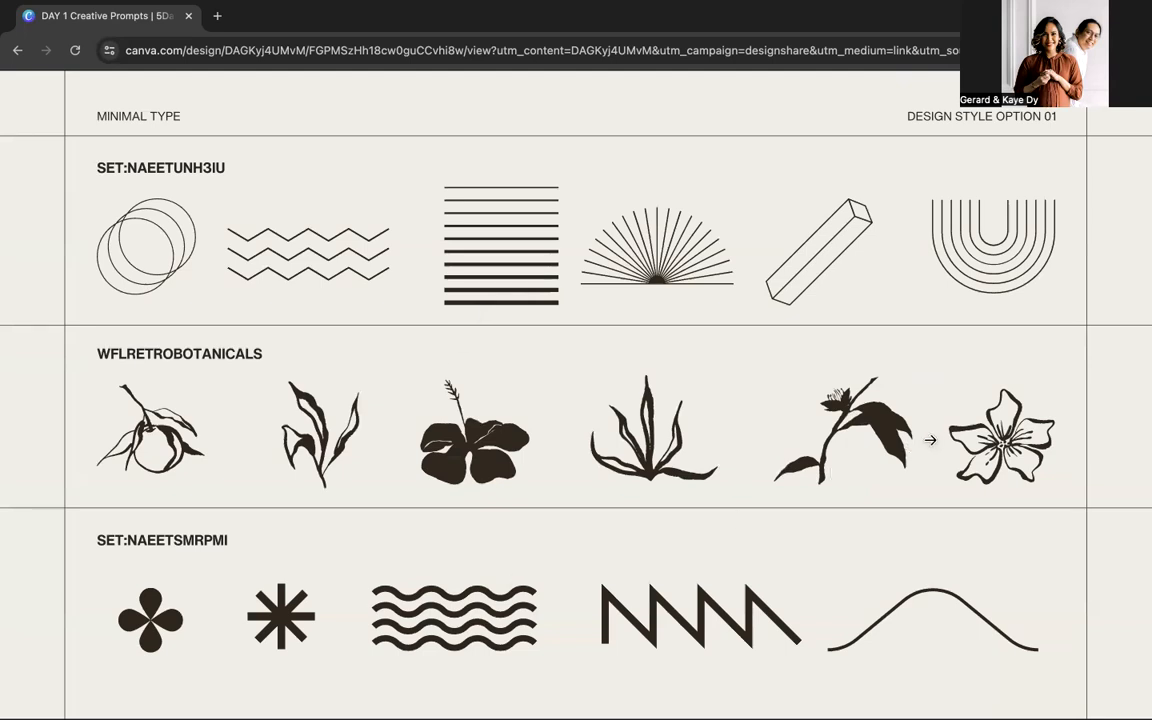
# Step: Review design style option 02, Trendy / Dynamic / Bold / Playful, including its typeface pairings, color pairings and graphic element sets
pyautogui.click(956, 389)
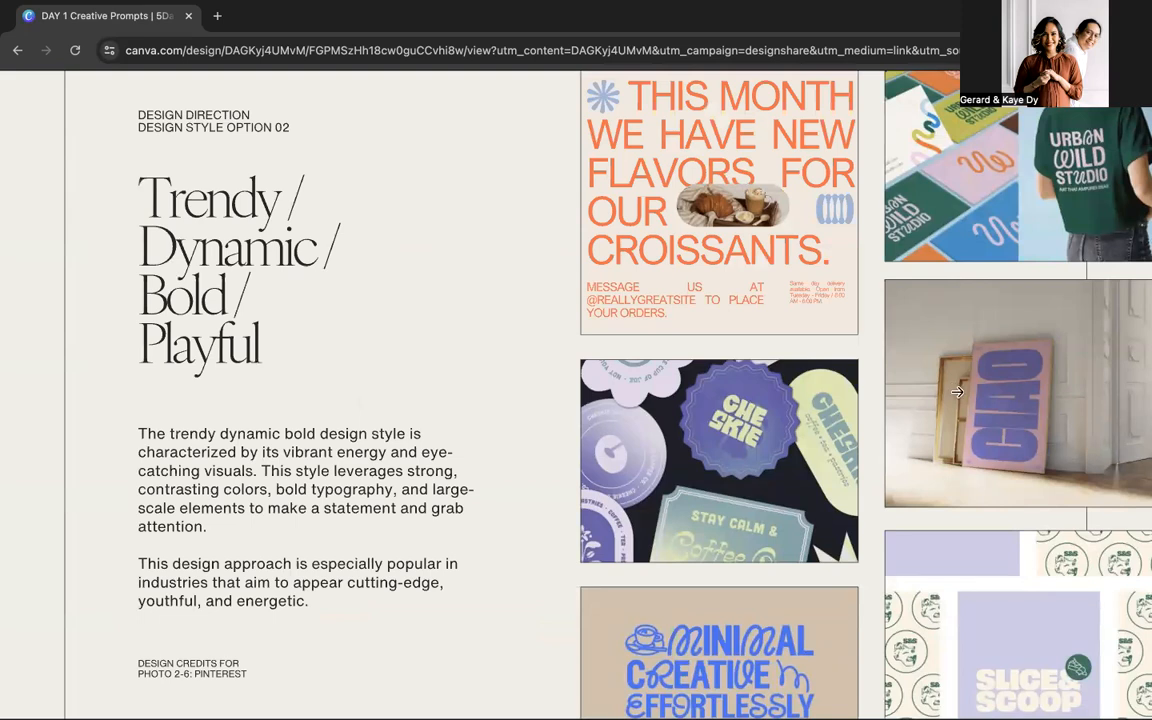
pyautogui.click(520, 457)
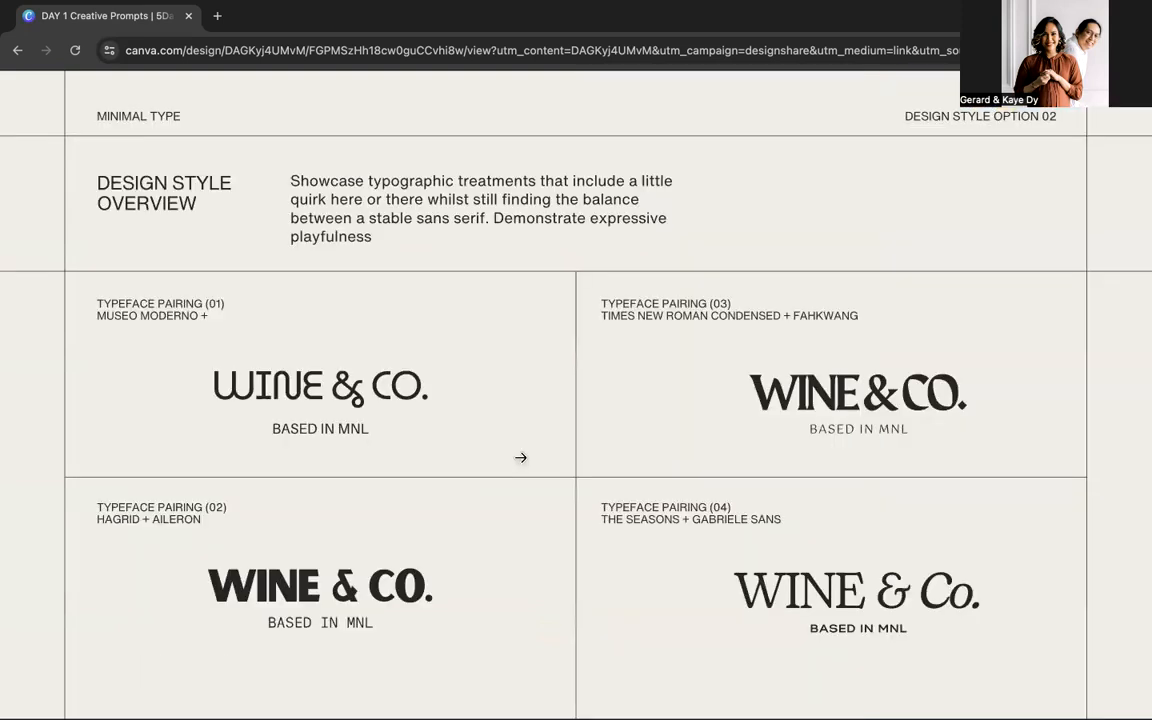
pyautogui.click(591, 435)
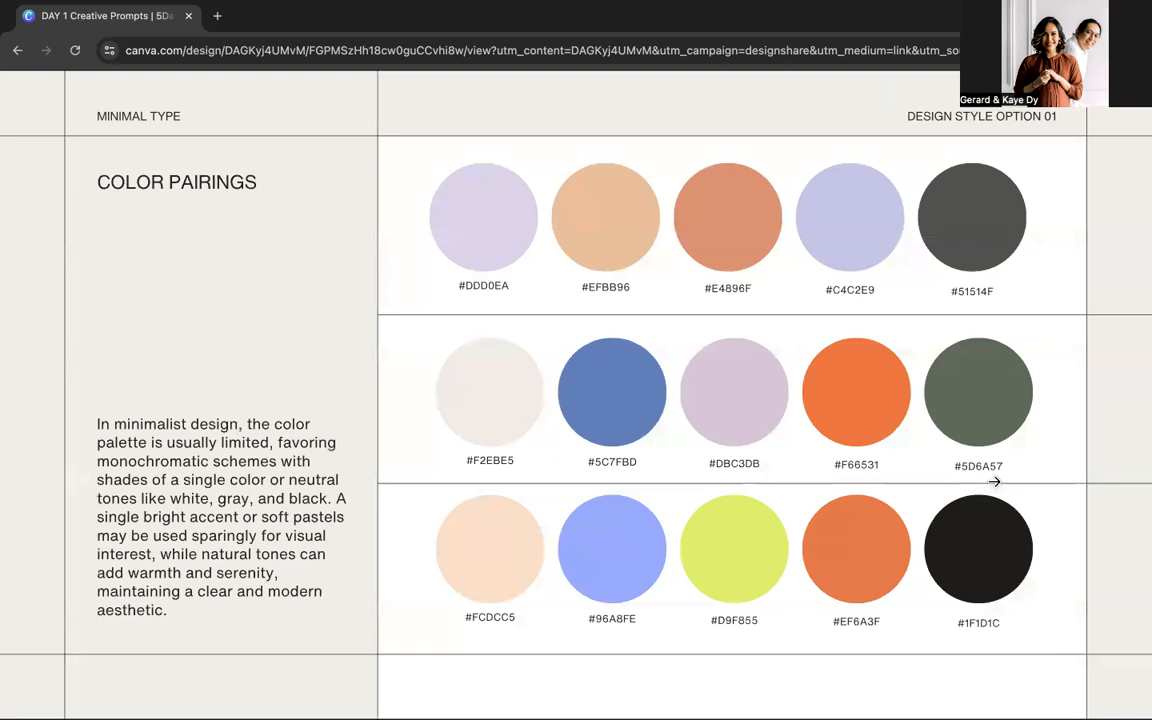
pyautogui.click(994, 481)
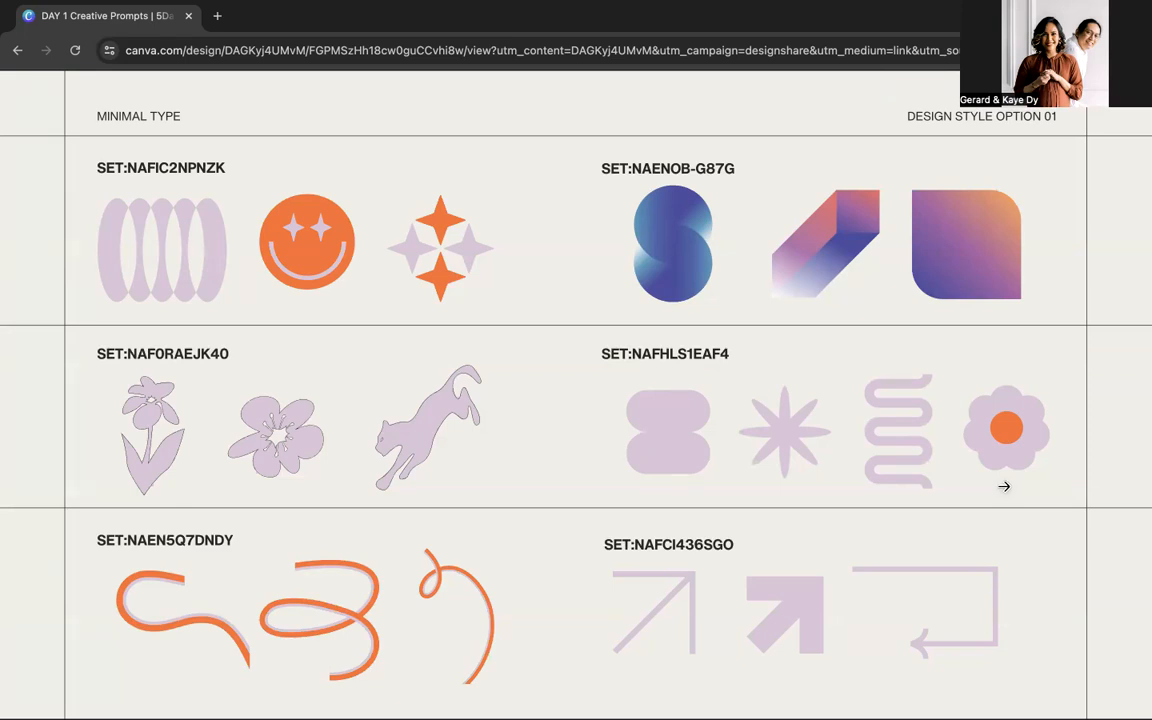
# Step: Look through the additional photo assets, the What's Next page and the template links up to the end of the presentation
pyautogui.click(1004, 486)
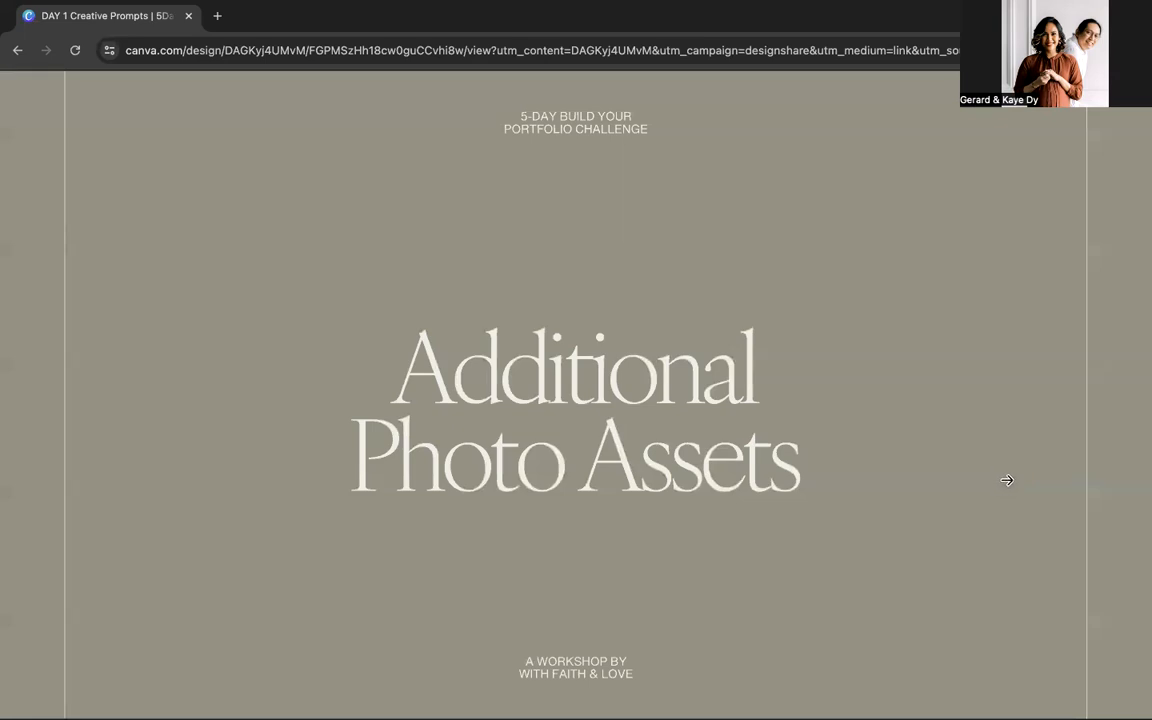
pyautogui.click(1007, 480)
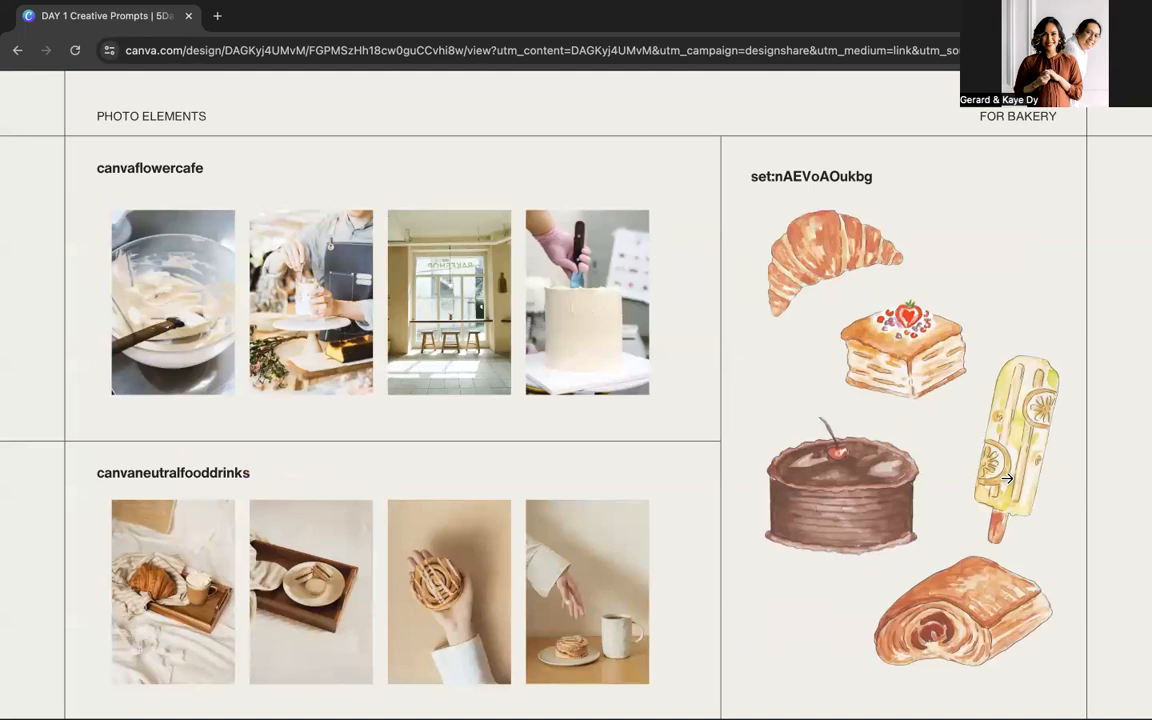
pyautogui.click(1008, 481)
pyautogui.click(1017, 482)
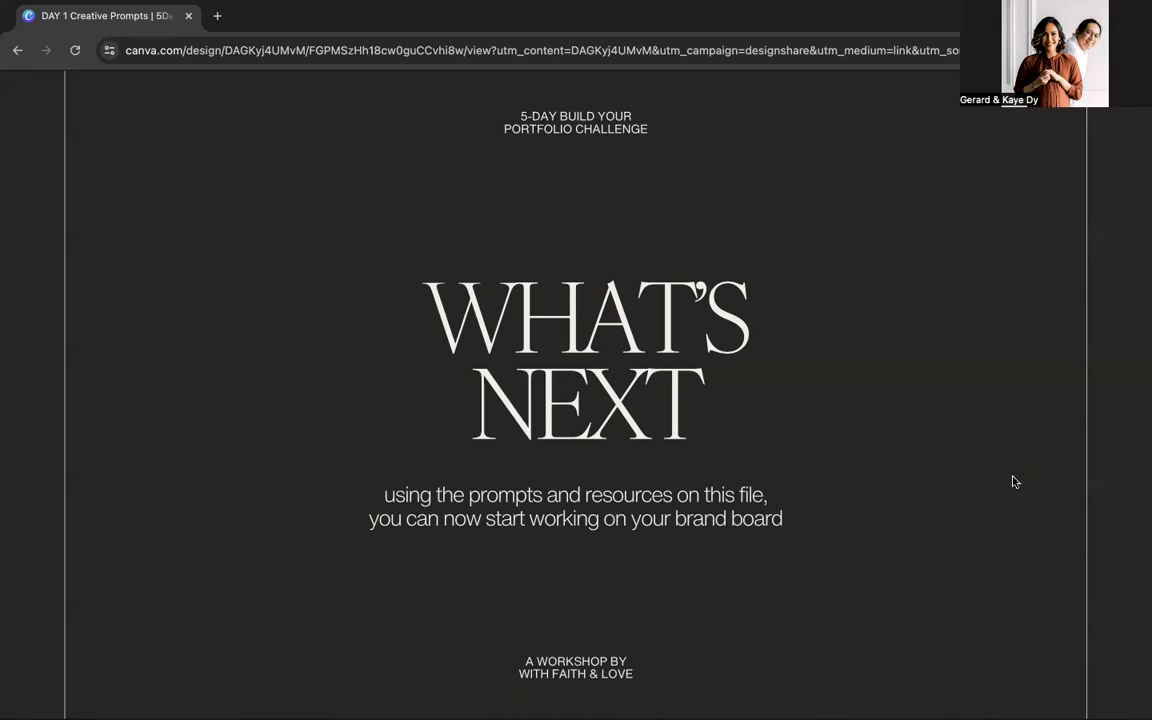
pyautogui.click(1012, 478)
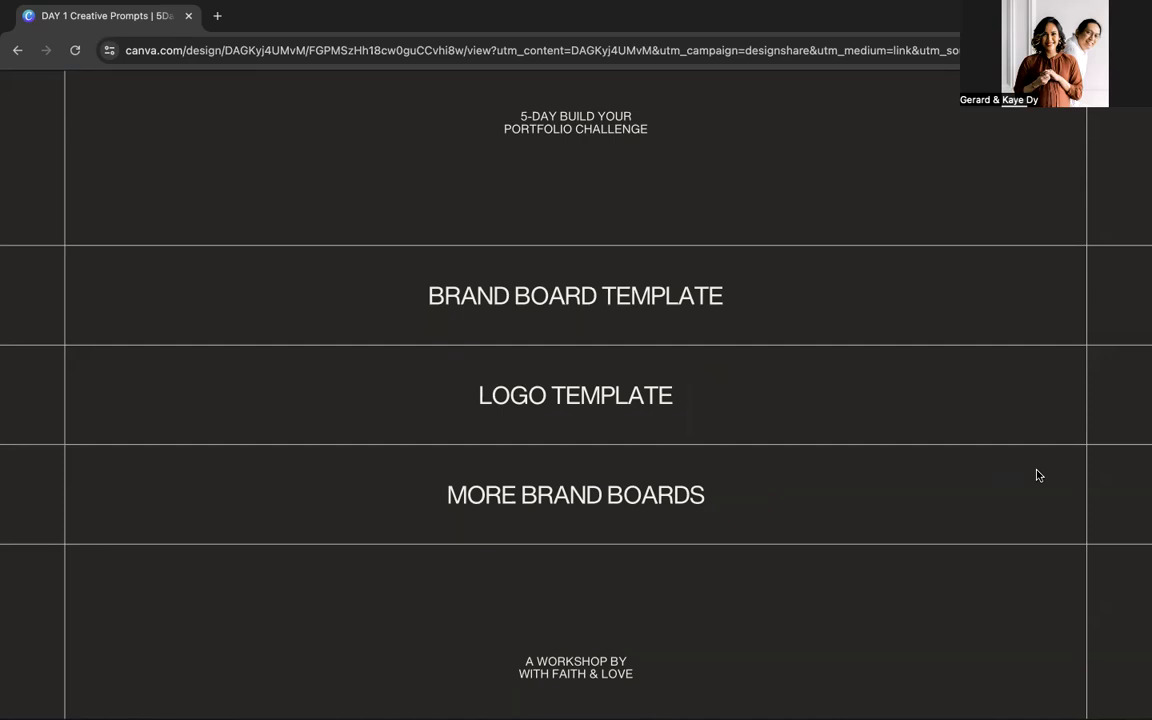
pyautogui.click(1037, 471)
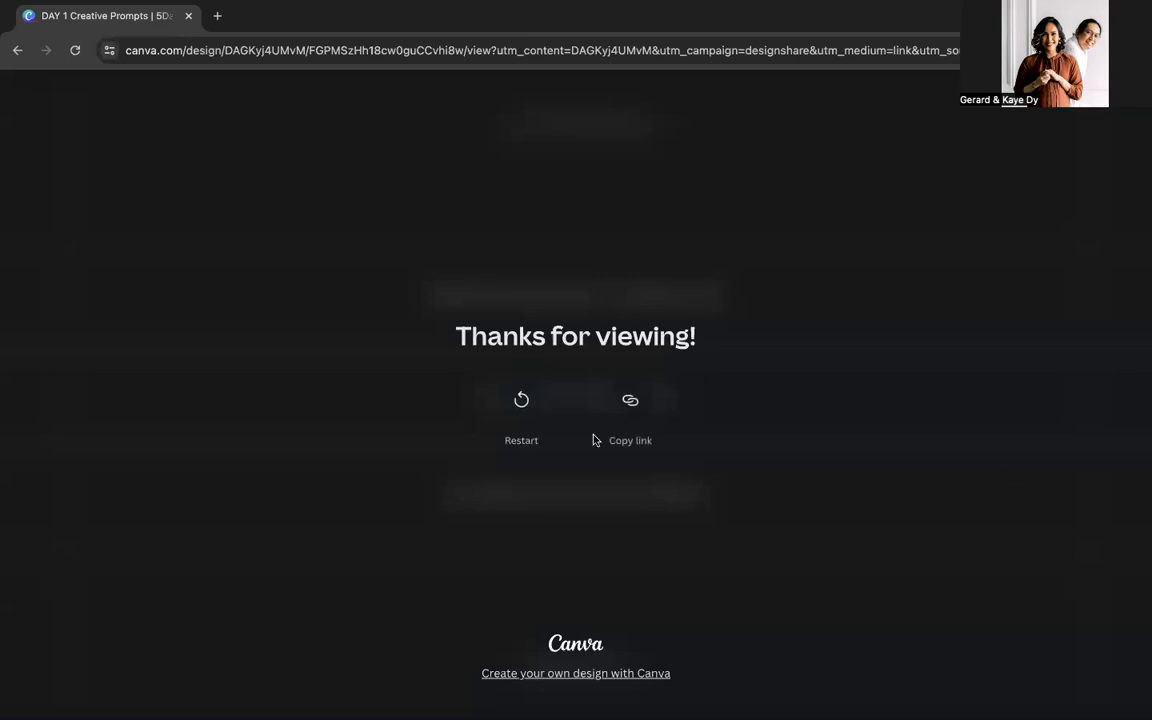
# Step: Return to the presentation's template links page and copy the link address of BRAND BOARD TEMPLATE
pyautogui.click(528, 400)
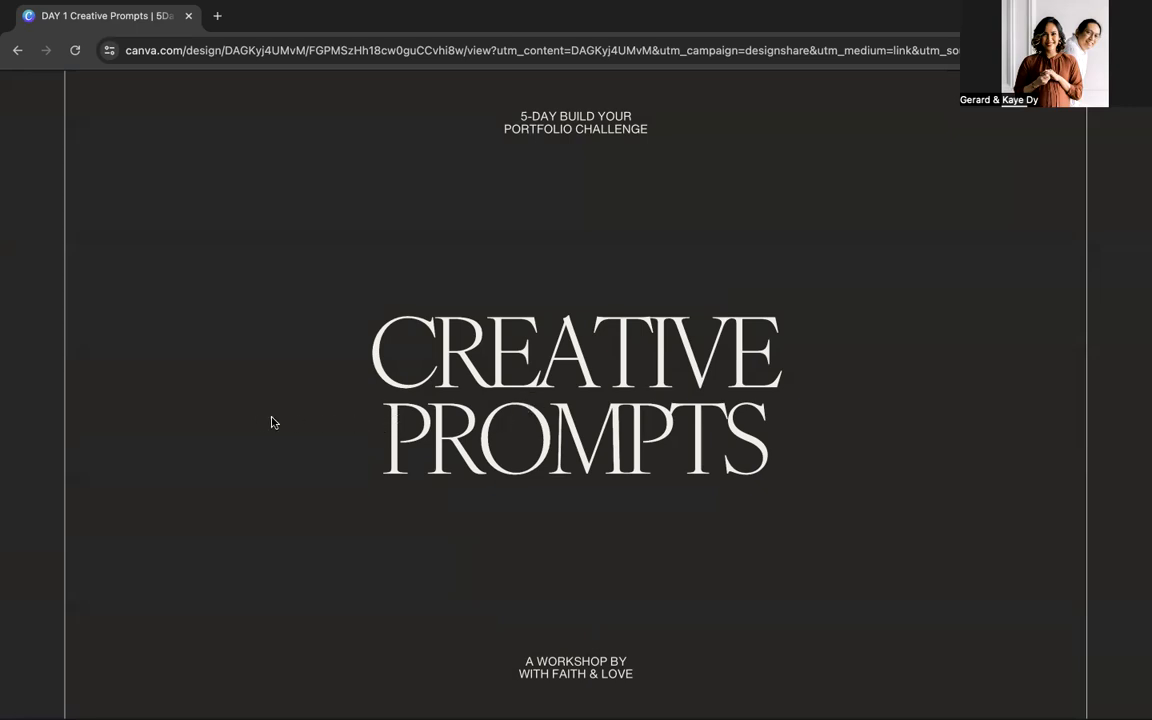
pyautogui.click(430, 374)
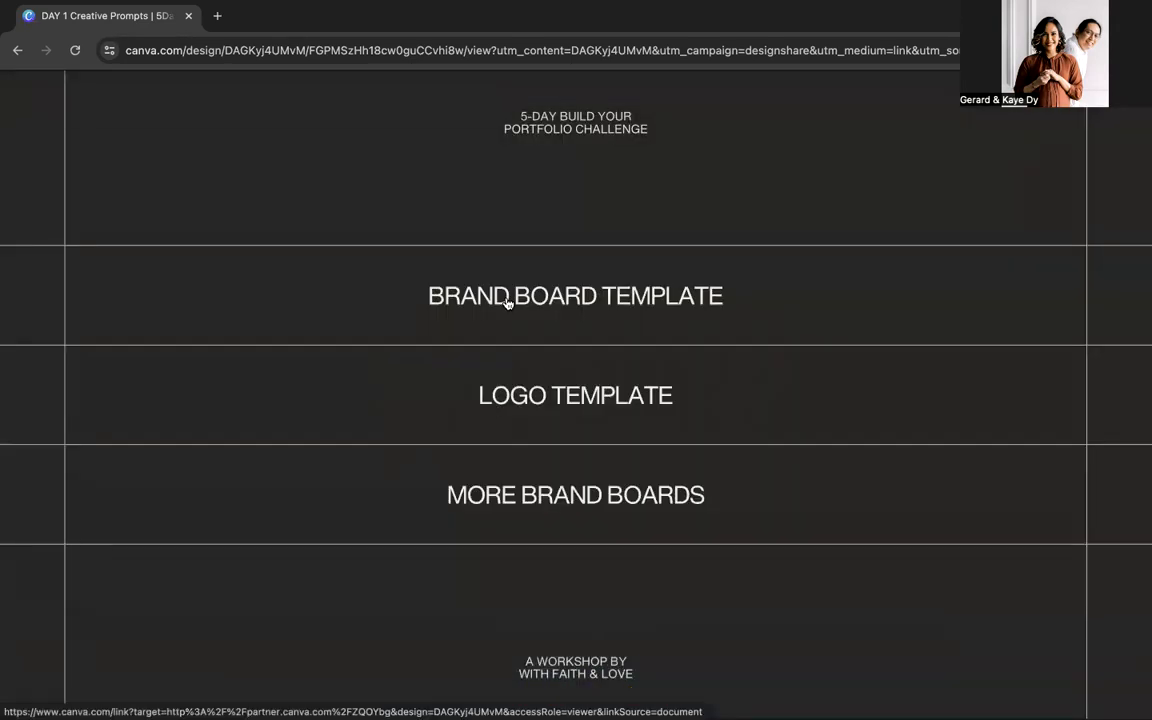
pyautogui.rightClick(509, 299)
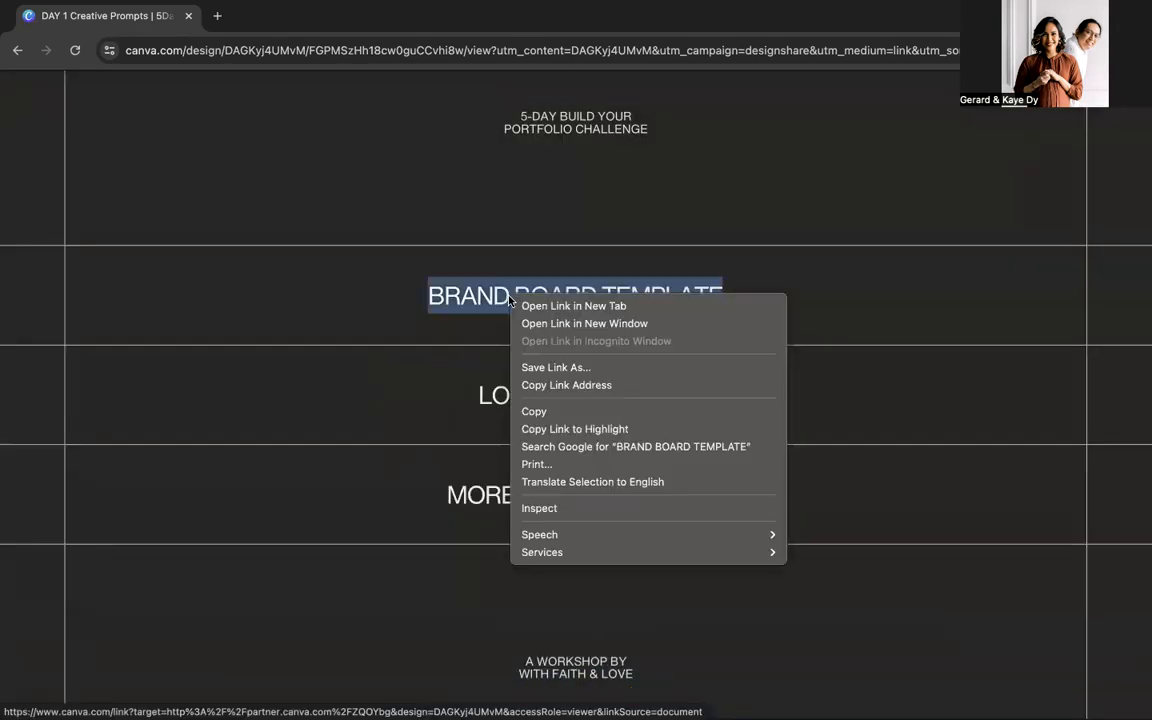
pyautogui.click(618, 384)
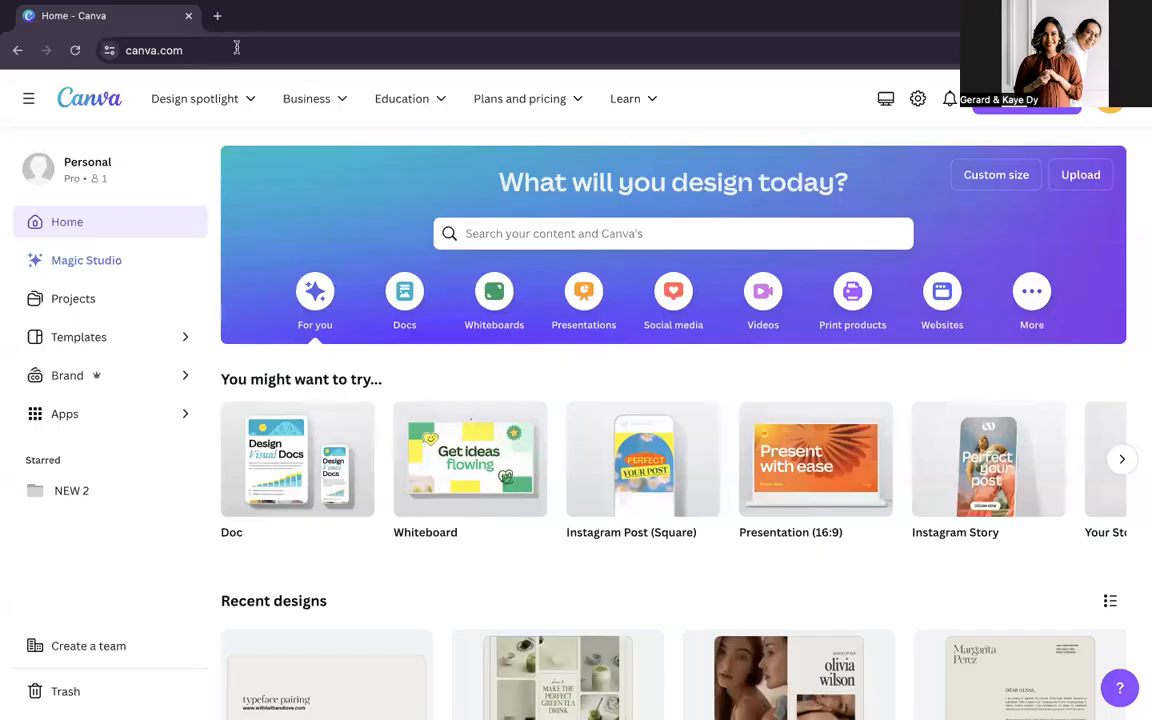
# Step: Open the copied link in the Canva home window and create a new design from the shared Brand Board template
pyautogui.click(286, 50)
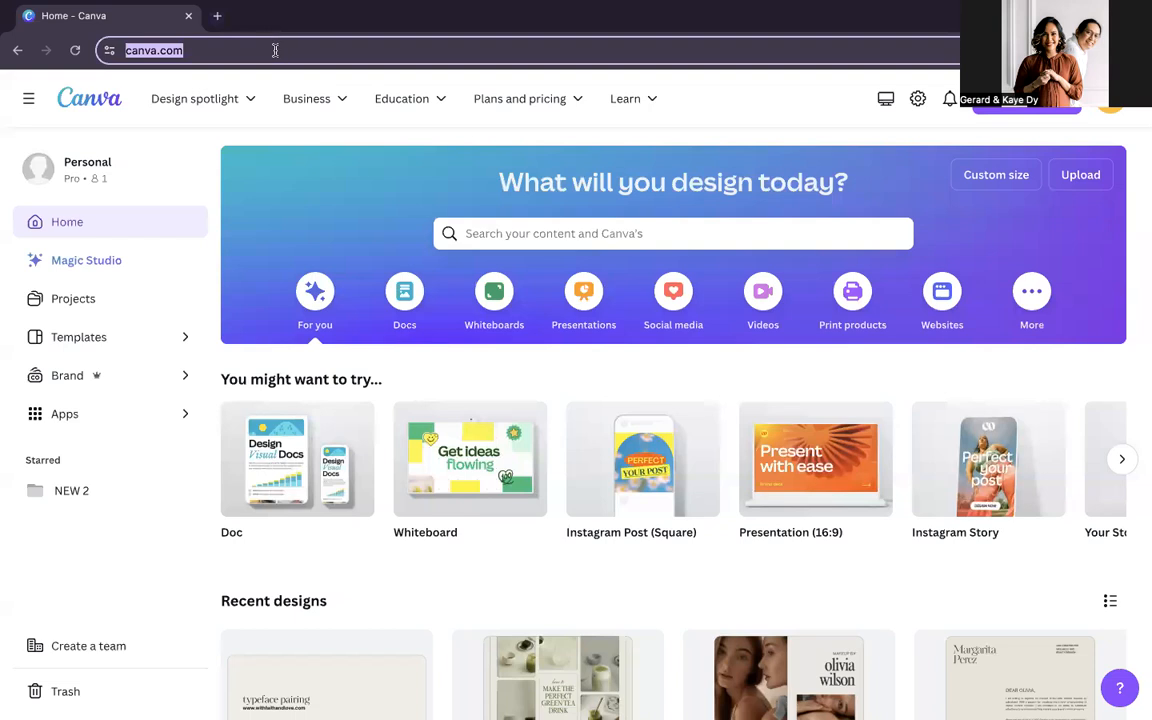
pyautogui.hotkey('ctrl', 'v')
pyautogui.press('Return')
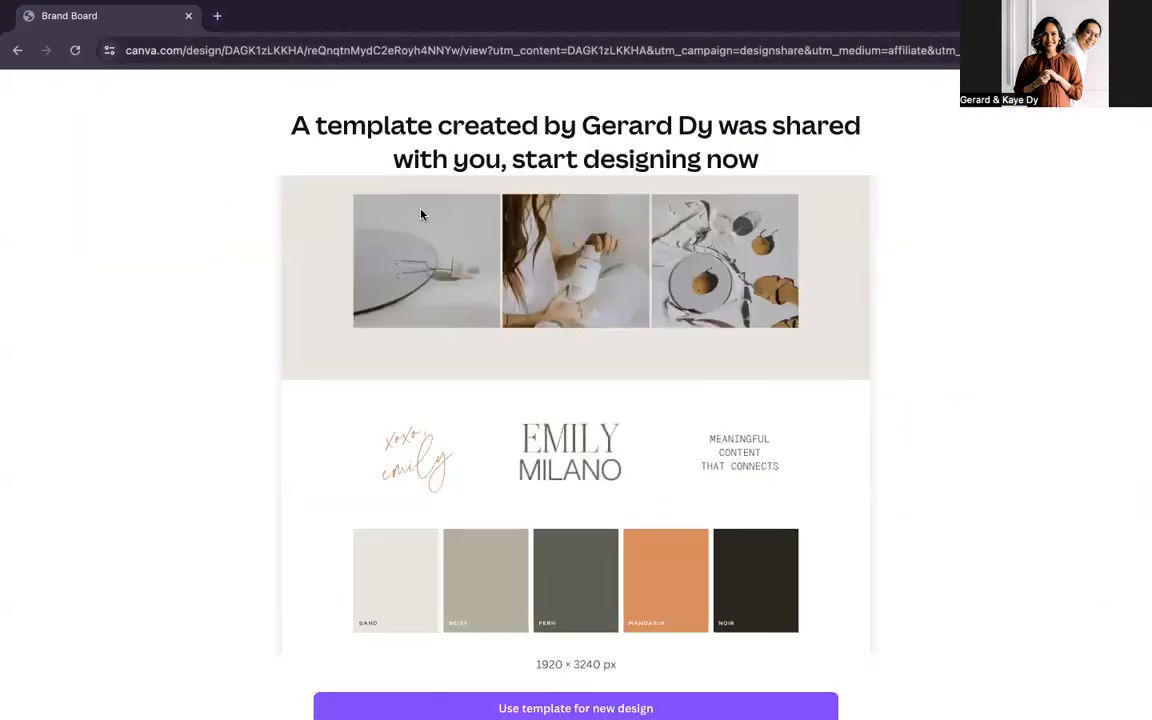
pyautogui.scroll(-1, 965, 287)
pyautogui.scroll(-1, 965, 287)
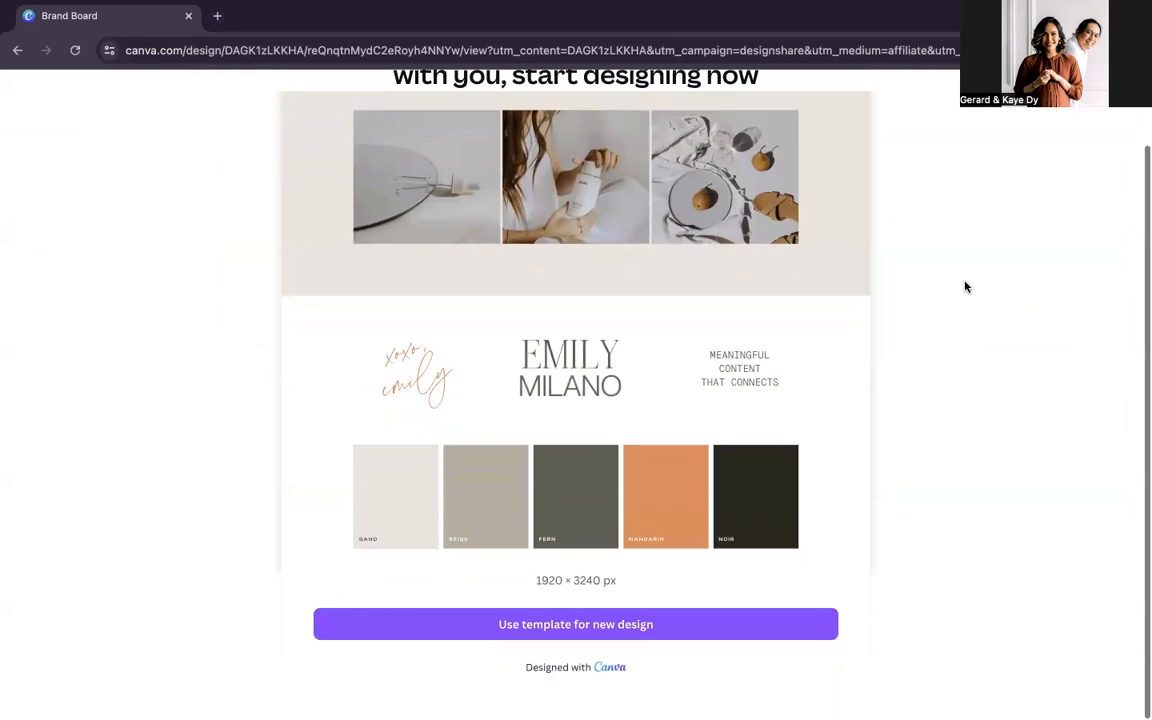
pyautogui.click(603, 634)
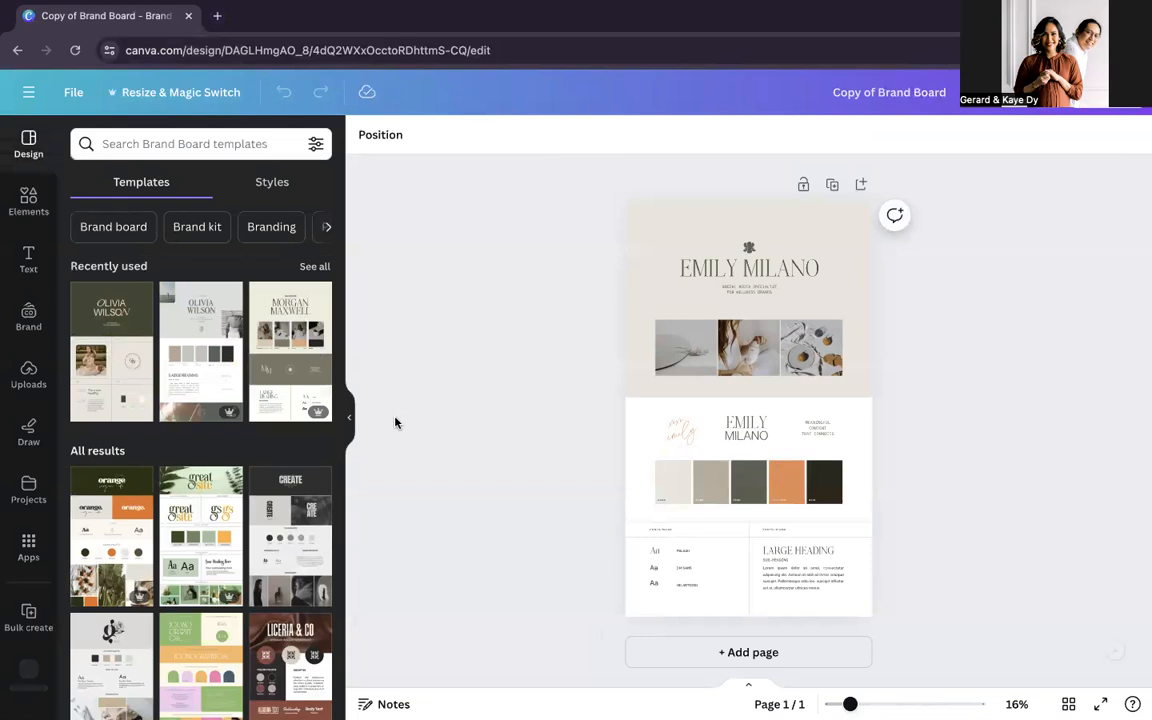
# Step: Go back to the Creative Prompts presentation, jump to page 6 and select the business name Bloom Digital Creations
pyautogui.keyDown('ctrl'); pyautogui.scroll(5, 619, 406); pyautogui.keyUp('ctrl')
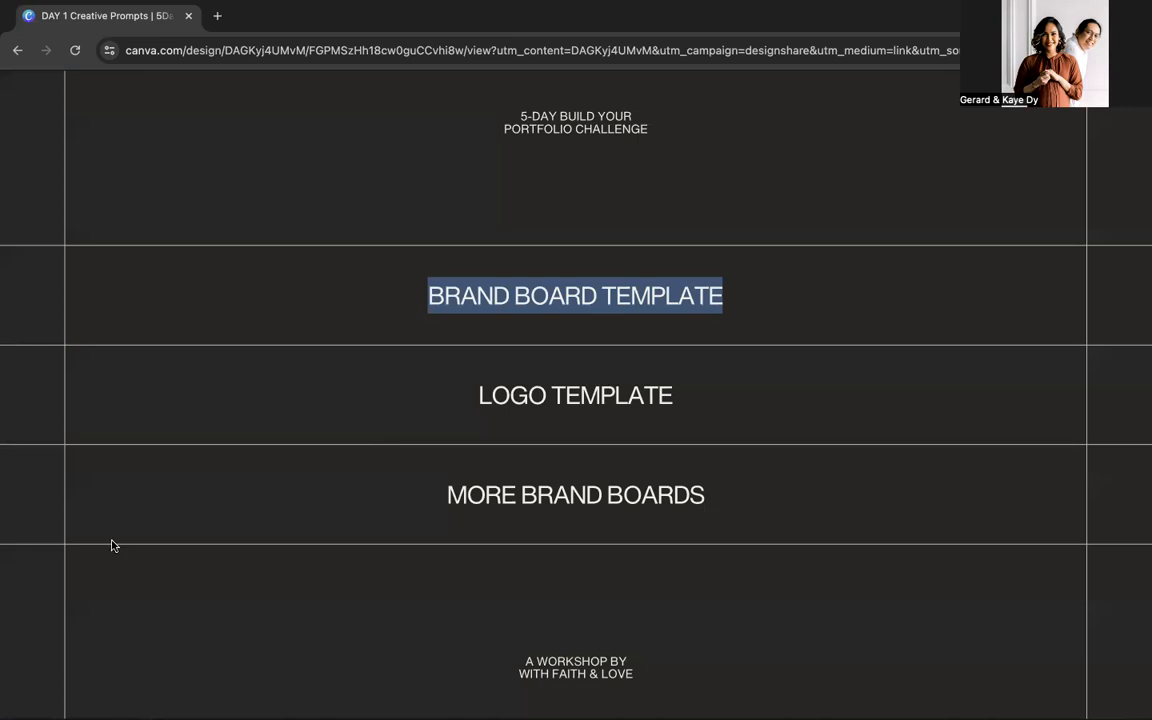
pyautogui.click(72, 460)
pyautogui.click(75, 456)
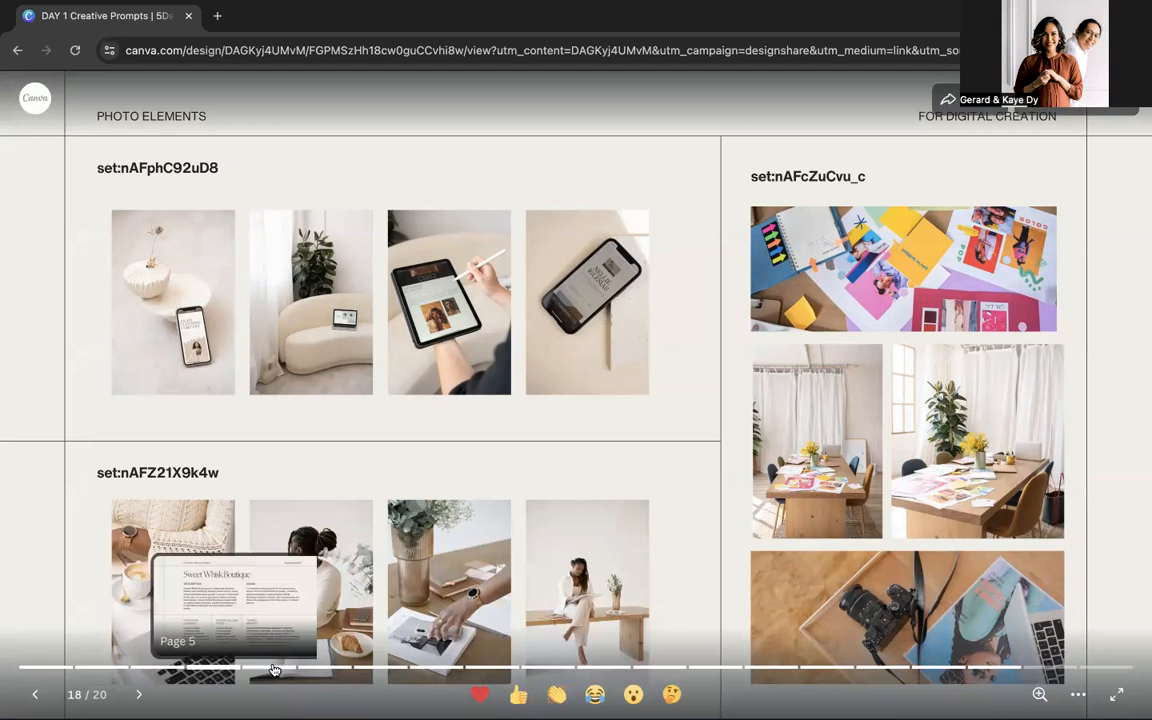
pyautogui.click(272, 668)
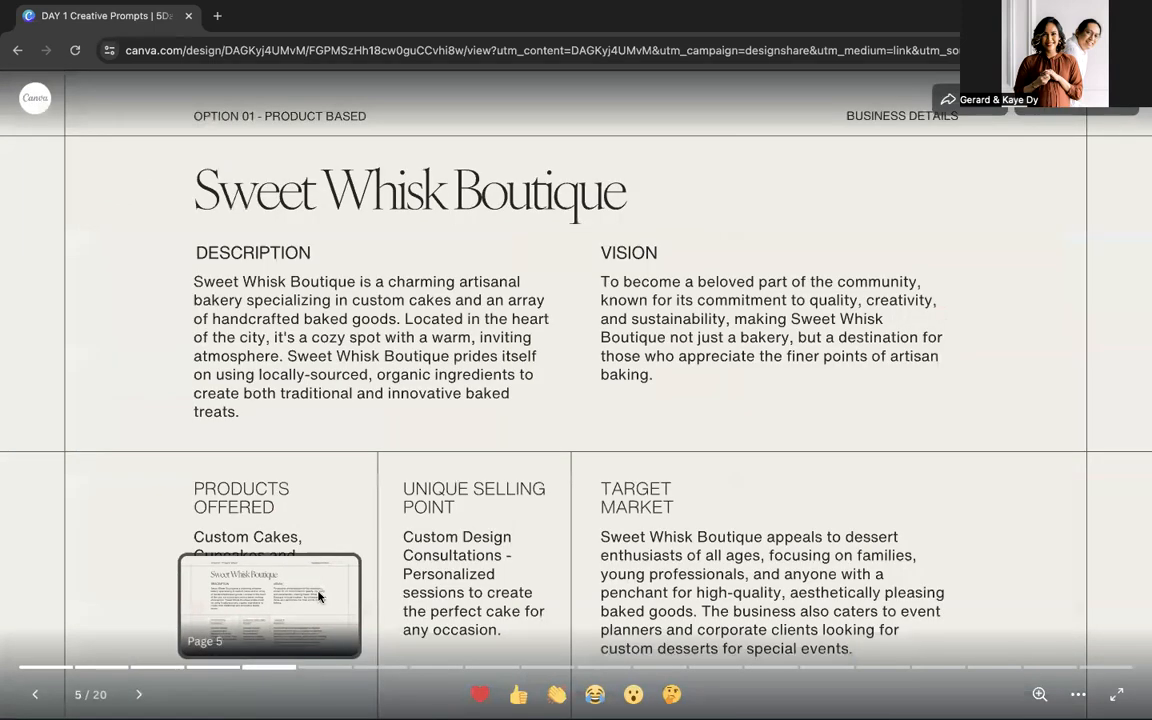
pyautogui.click(326, 669)
pyautogui.moveTo(190, 186); pyautogui.dragTo(650, 188)
pyautogui.click(614, 192)
pyautogui.click(196, 193)
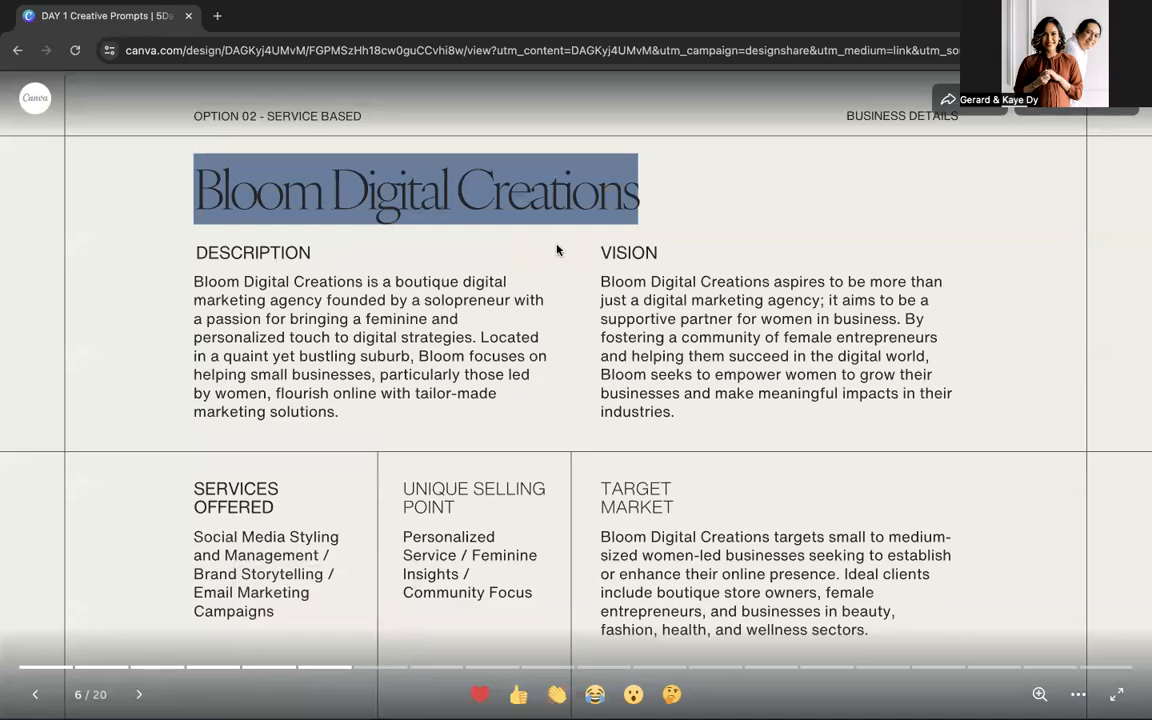
# Step: Switch back to the brand board copy and delete the main logo image above the three photos
pyautogui.hotkey('ctrl', 'Right')
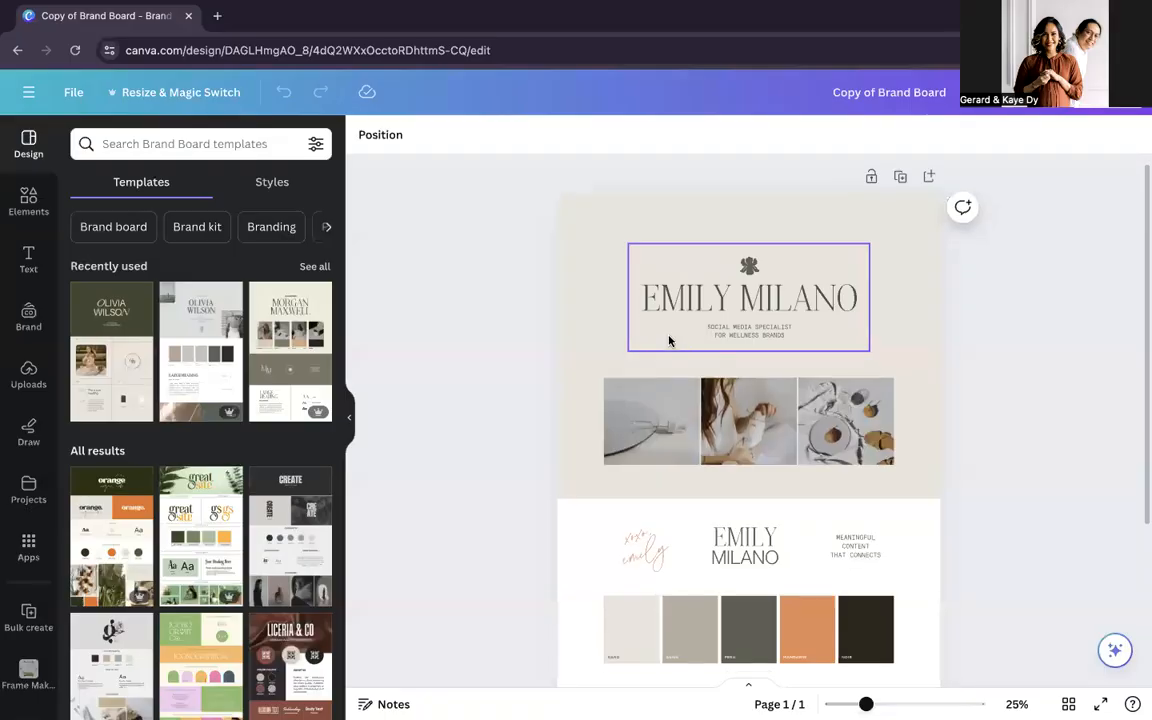
pyautogui.scroll(3, 675, 335)
pyautogui.click(712, 372)
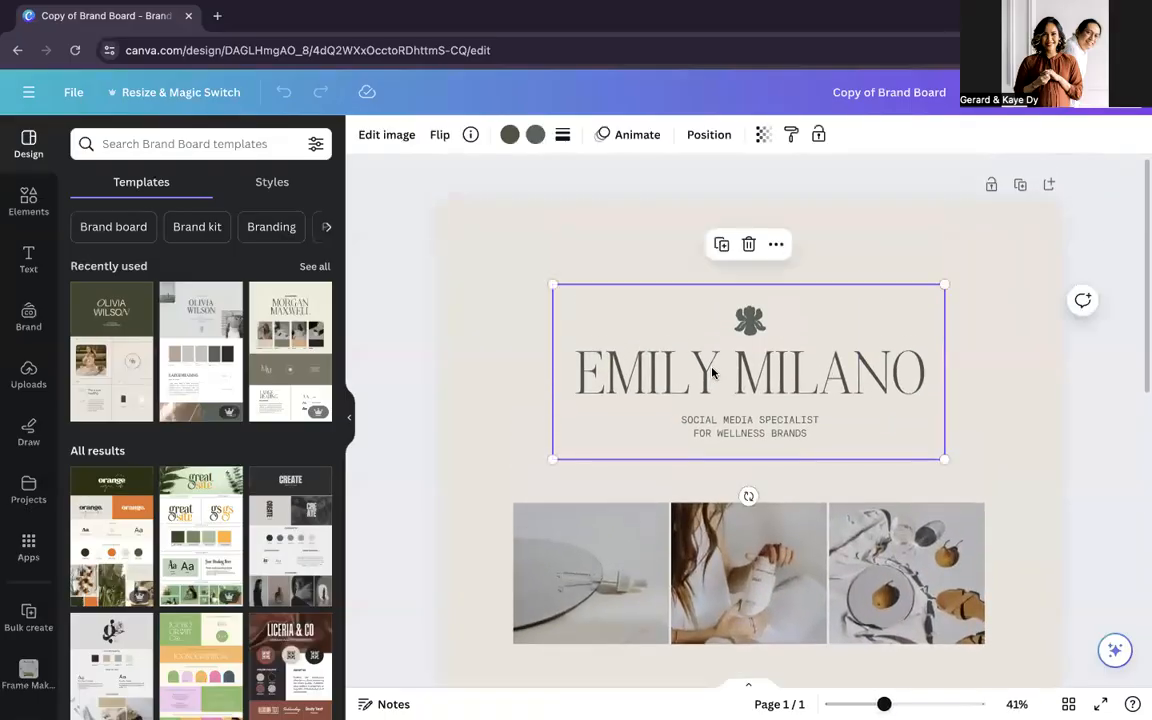
pyautogui.press('Delete')
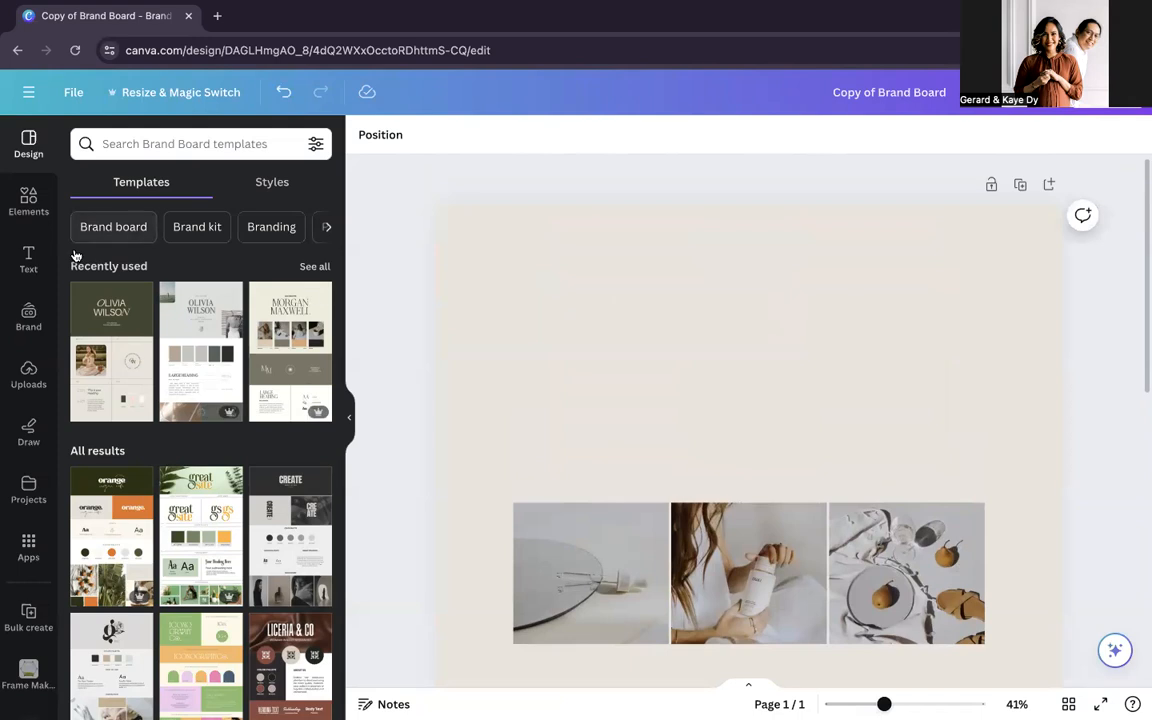
# Step: Add a text box reading BLOOM DIGITAL CREATIONS above the three photos, widening the box and moving it closer to the page centre
pyautogui.click(30, 256)
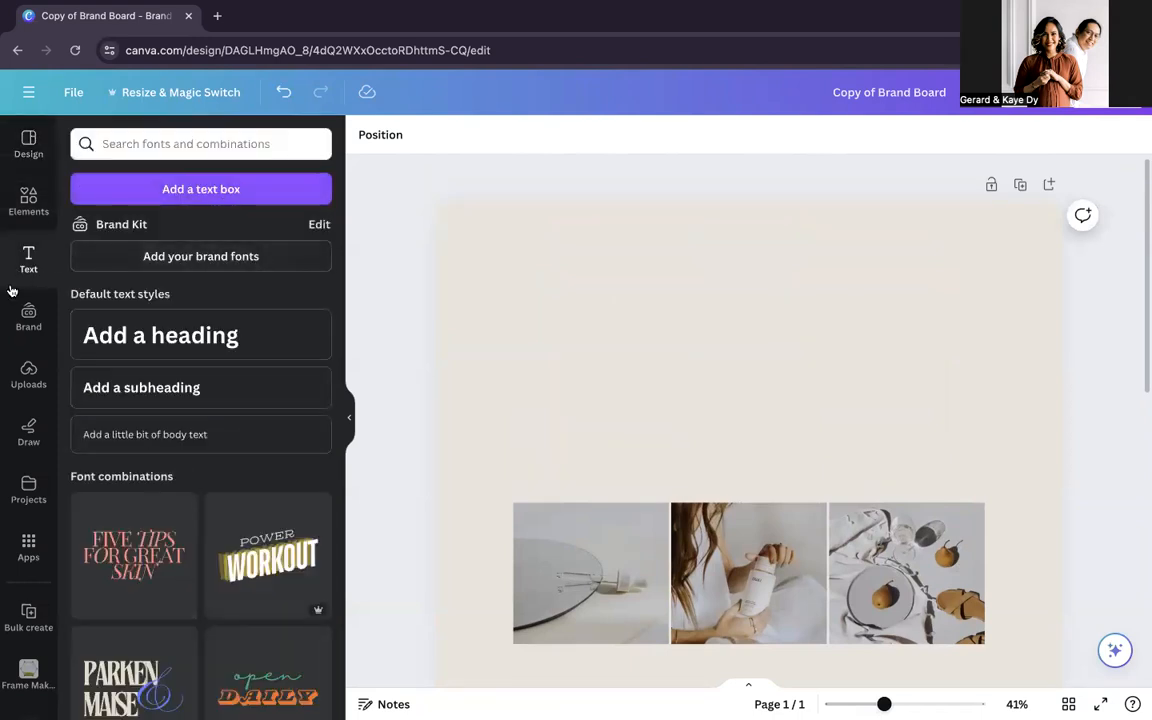
pyautogui.click(186, 195)
pyautogui.moveTo(811, 442); pyautogui.dragTo(985, 440)
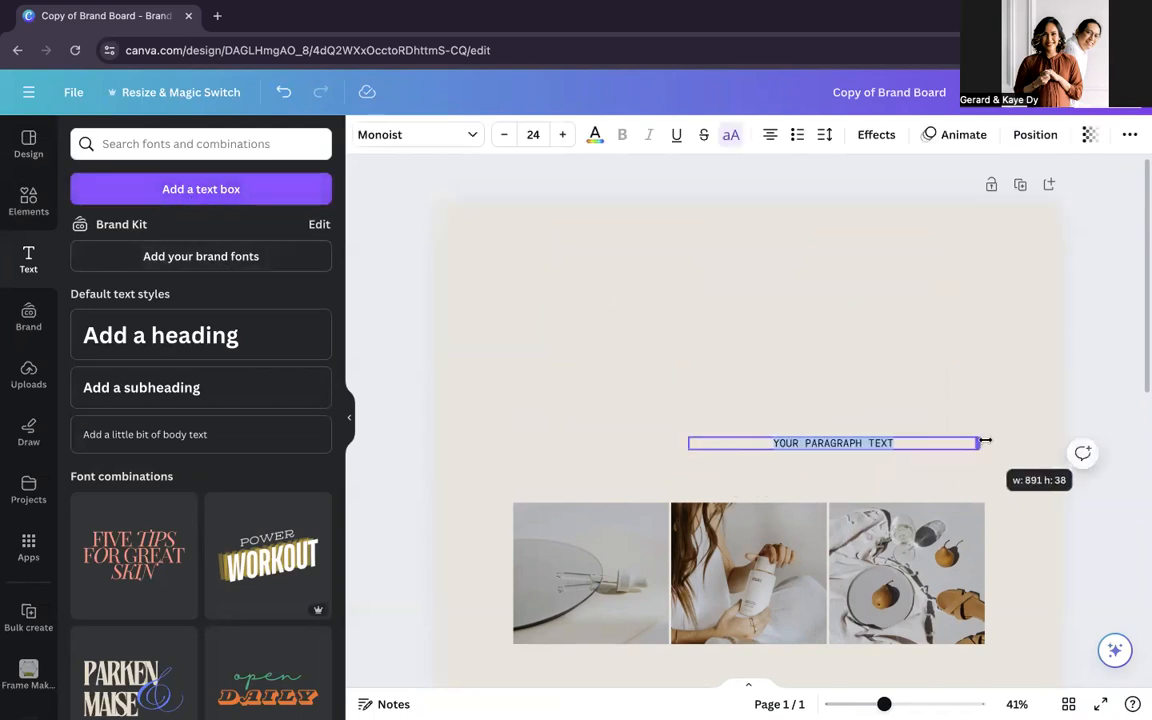
pyautogui.hotkey('ctrl', 'v')
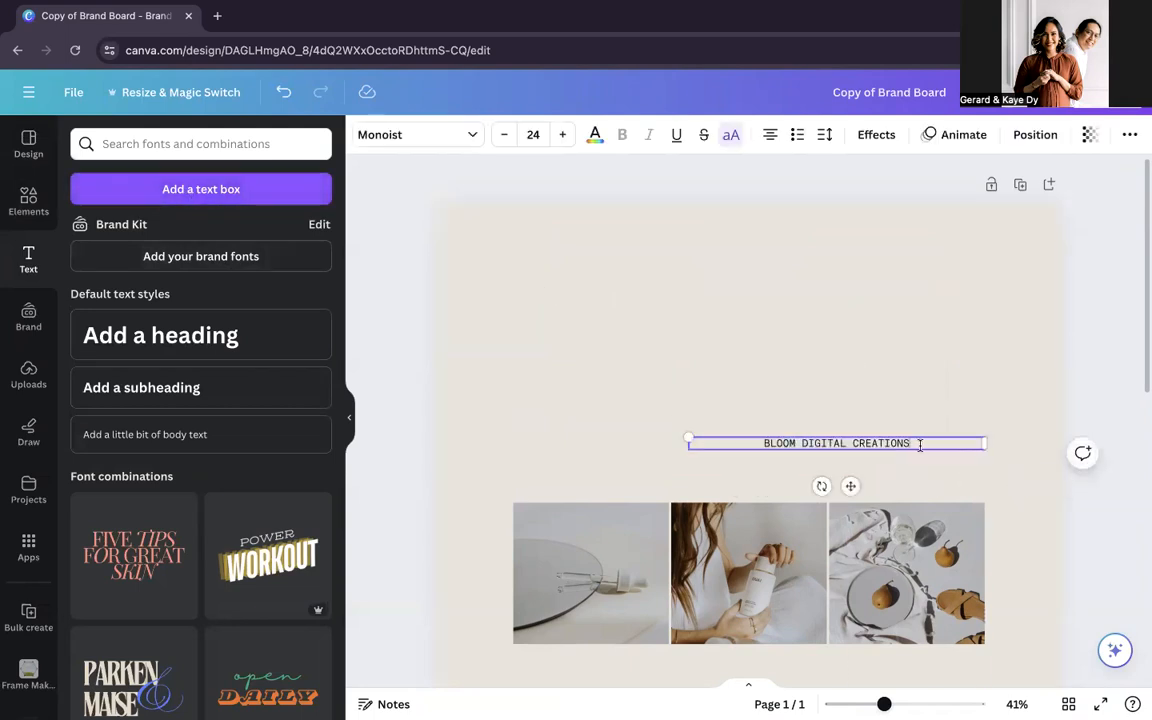
pyautogui.click(988, 455)
pyautogui.moveTo(883, 442); pyautogui.dragTo(831, 427)
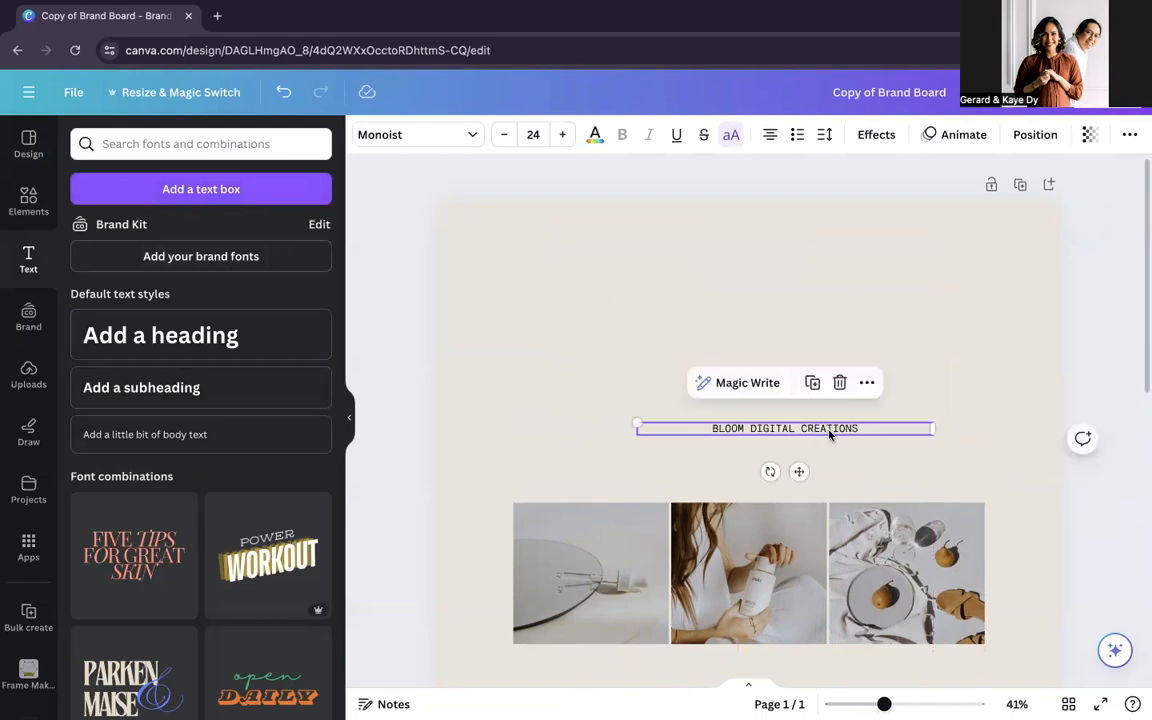
# Step: Go back to the Creative Prompts presentation, jump to page 9 and highlight the typeface pairing The Seasons + Gabriele Sans
pyautogui.hotkey('ctrl', 'Left')
pyautogui.click(903, 368)
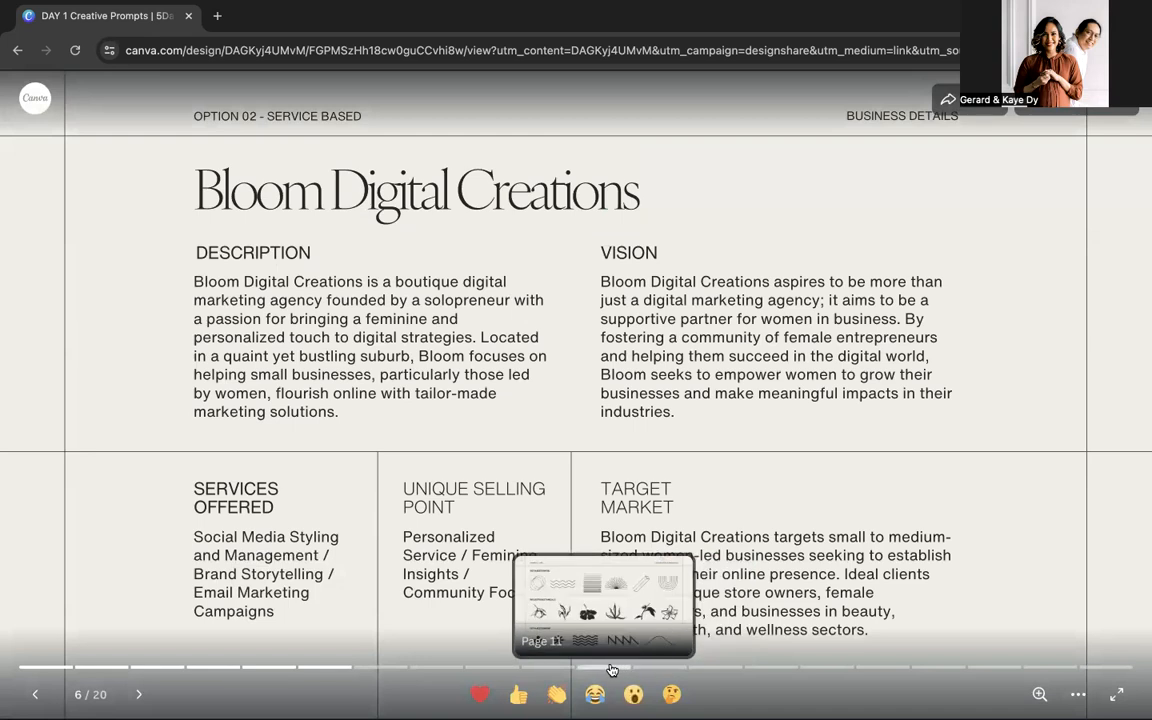
pyautogui.click(490, 671)
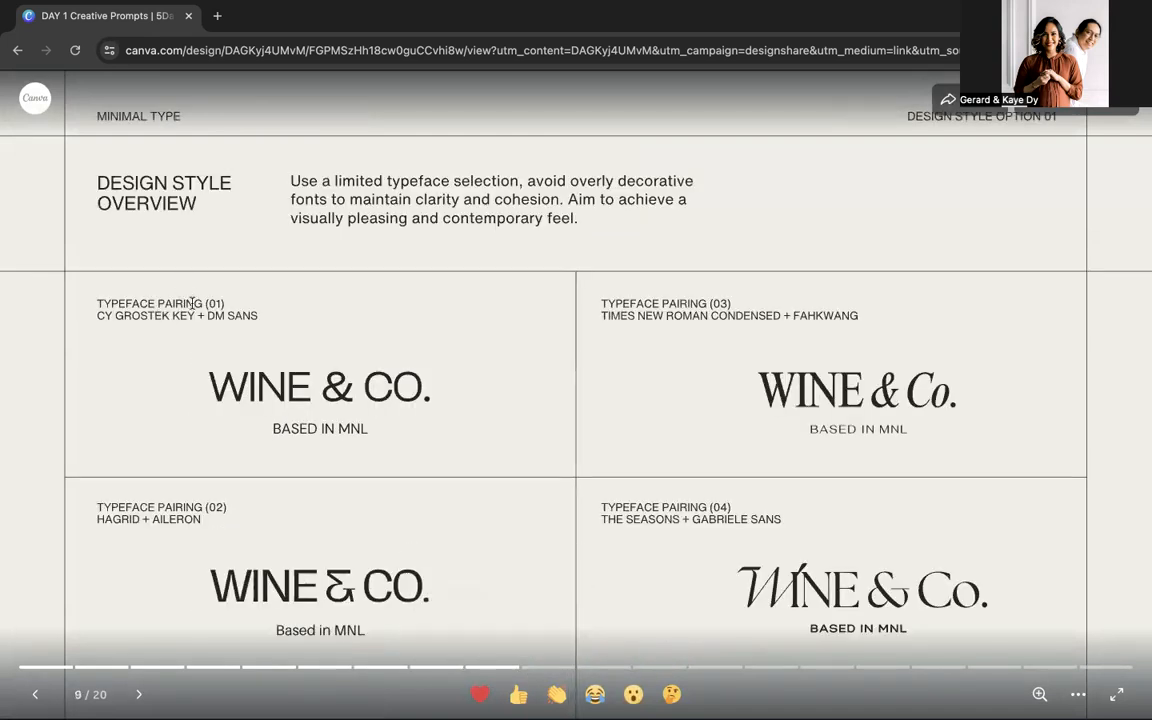
pyautogui.moveTo(601, 519); pyautogui.dragTo(782, 519)
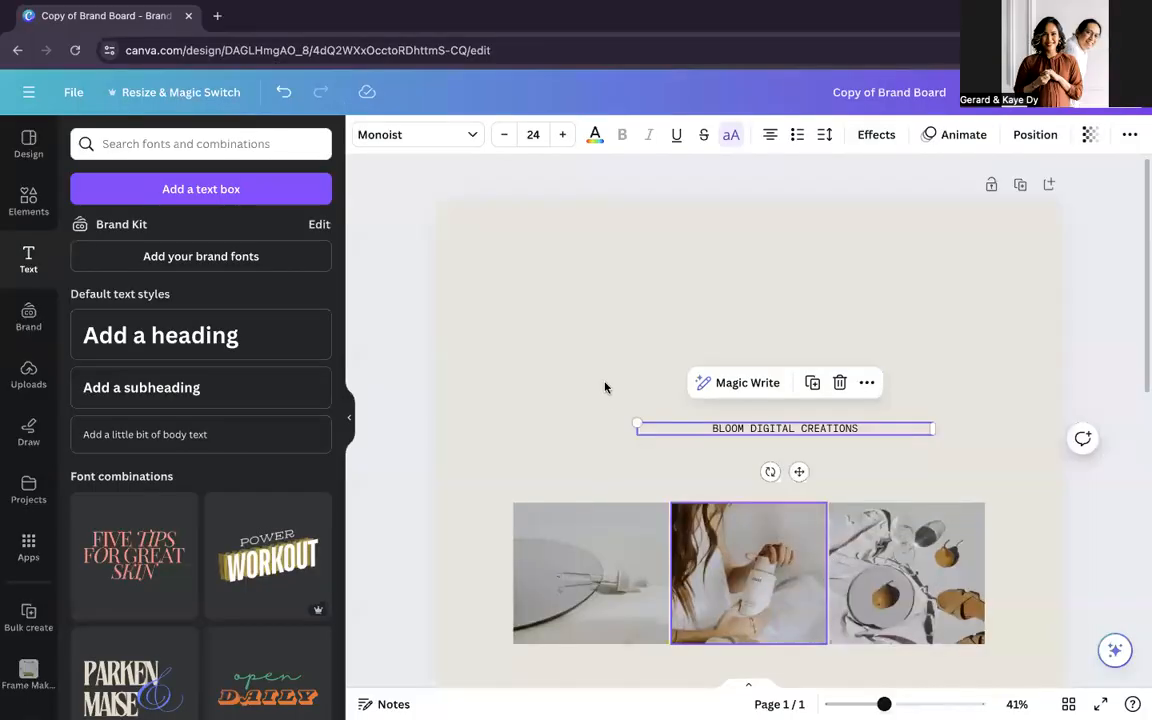
# Step: Switch back to the brand board, move the business name text higher above the photos and duplicate it
pyautogui.click(638, 404)
pyautogui.moveTo(764, 434); pyautogui.dragTo(720, 371)
pyautogui.press('super+d')
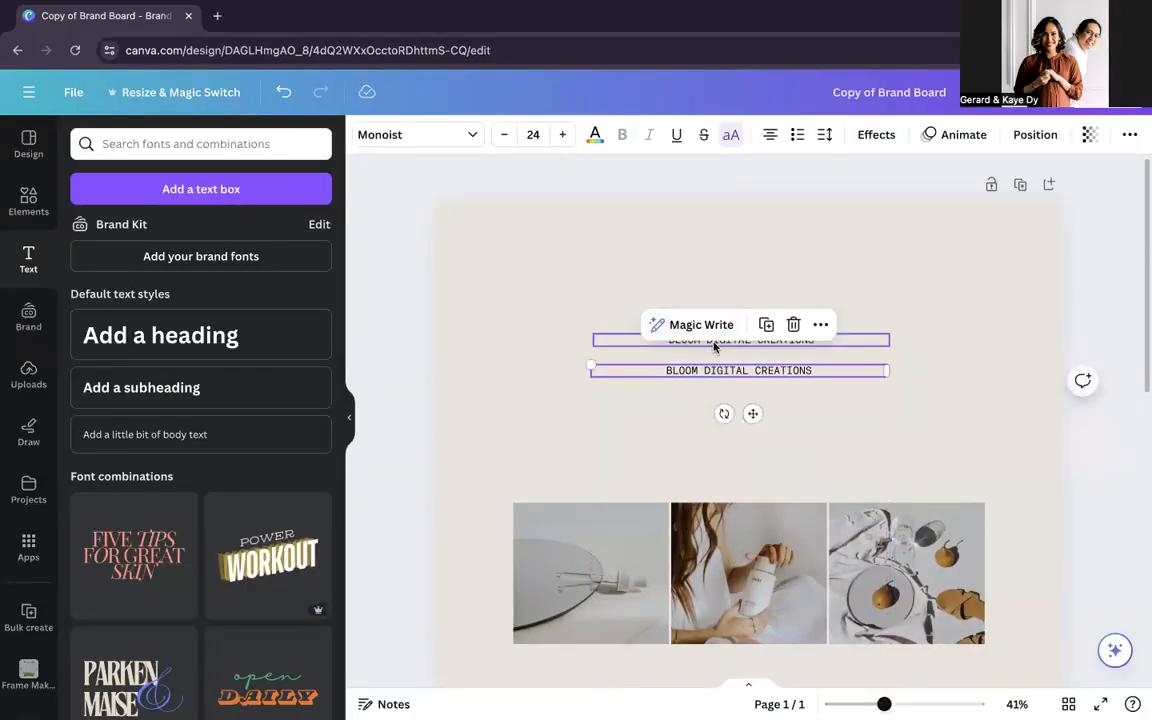
# Step: Set the font of the upper BLOOM DIGITAL CREATIONS text to The Seasons
pyautogui.click(718, 340)
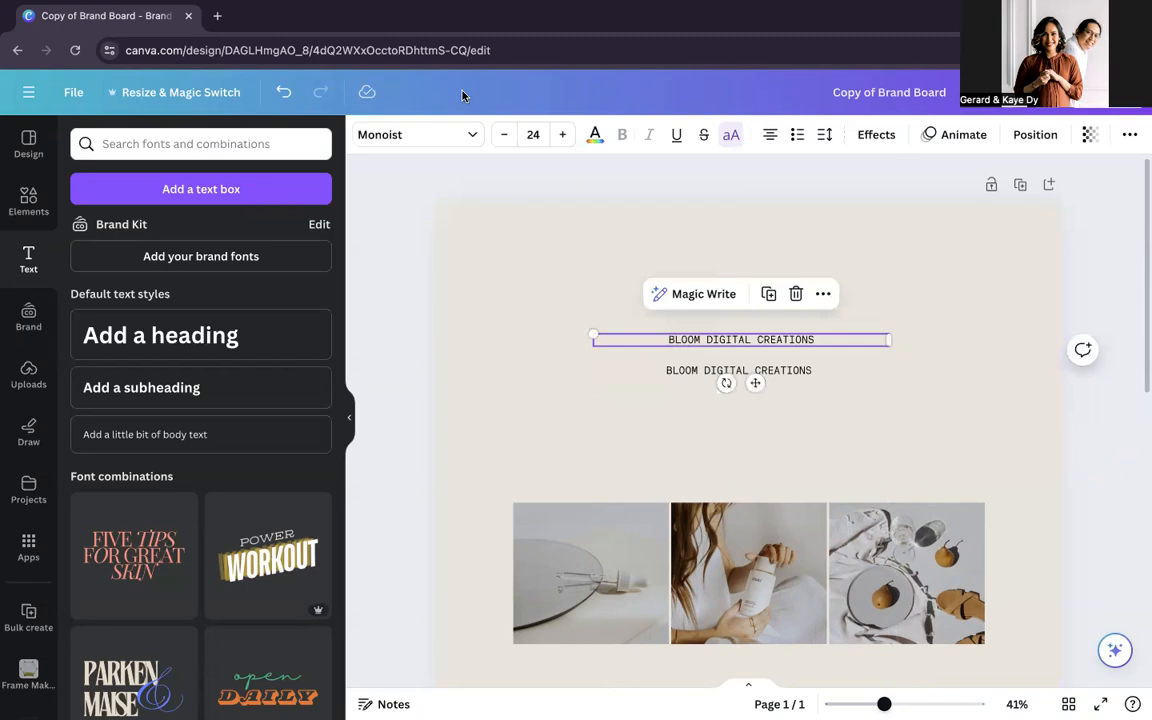
pyautogui.click(465, 136)
pyautogui.click(219, 182)
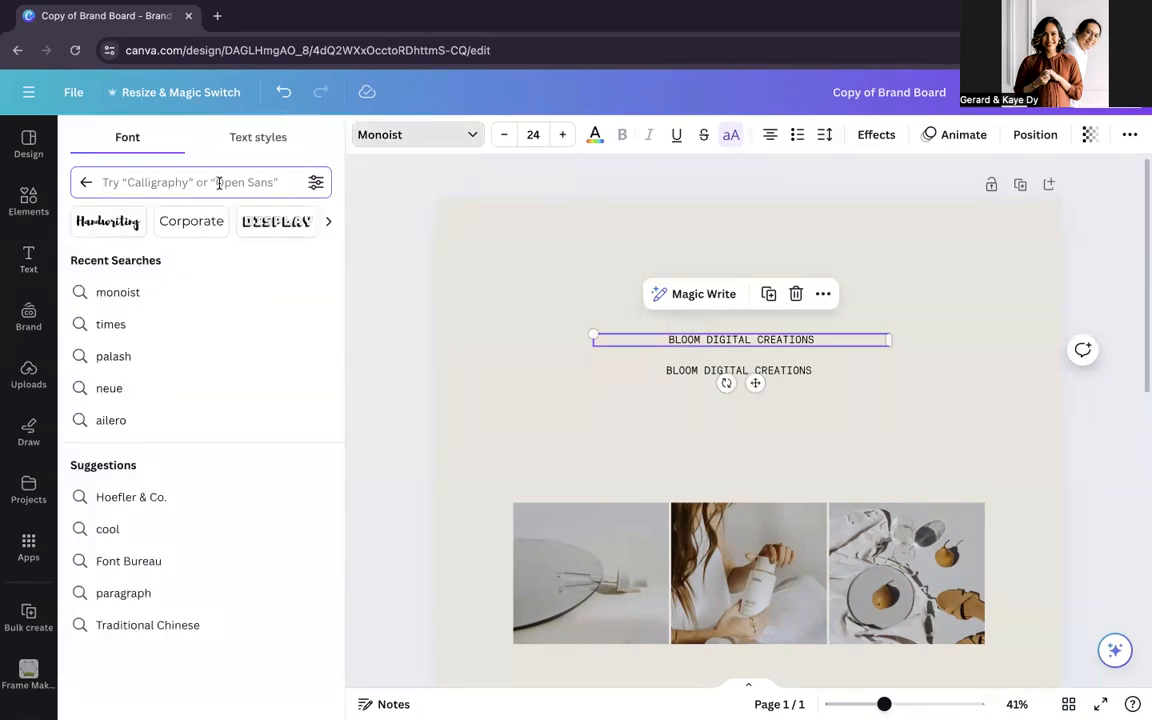
pyautogui.write('the s')
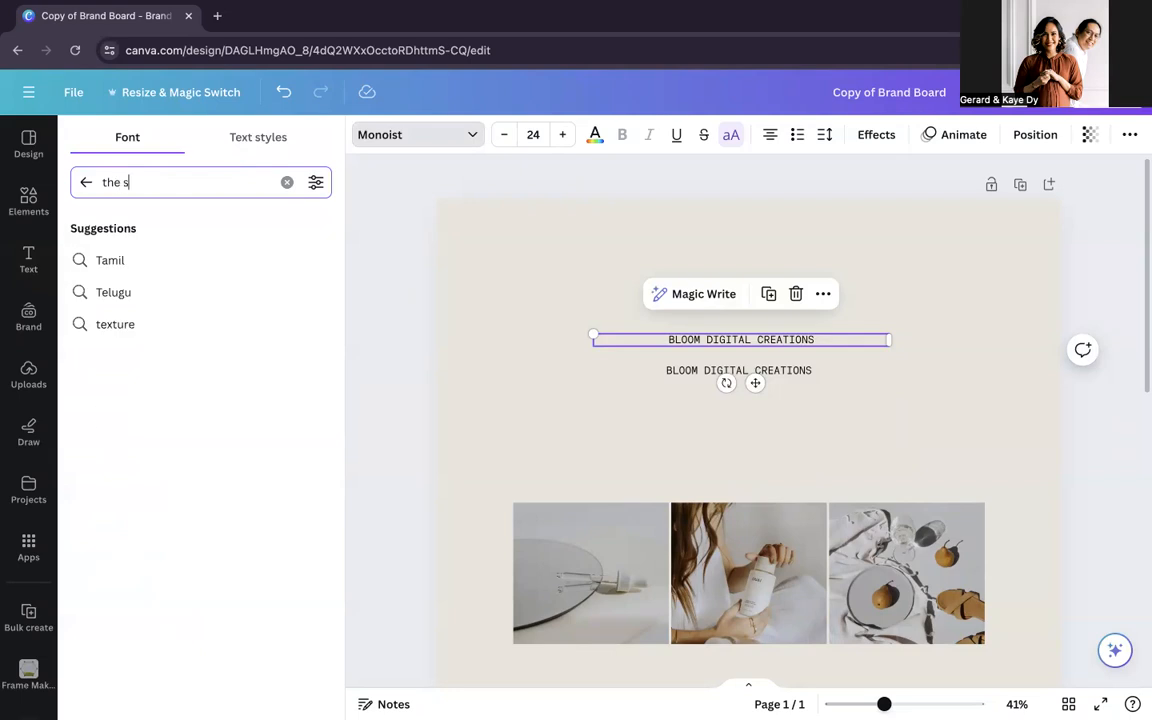
pyautogui.write('eas')
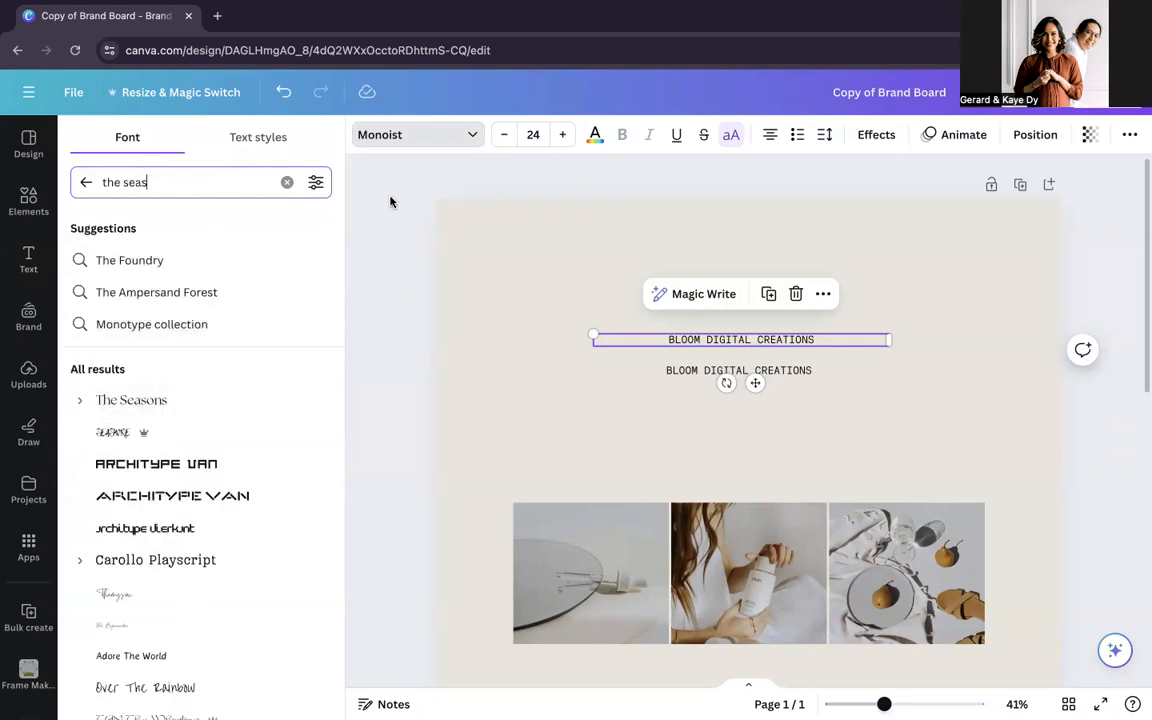
pyautogui.click(170, 400)
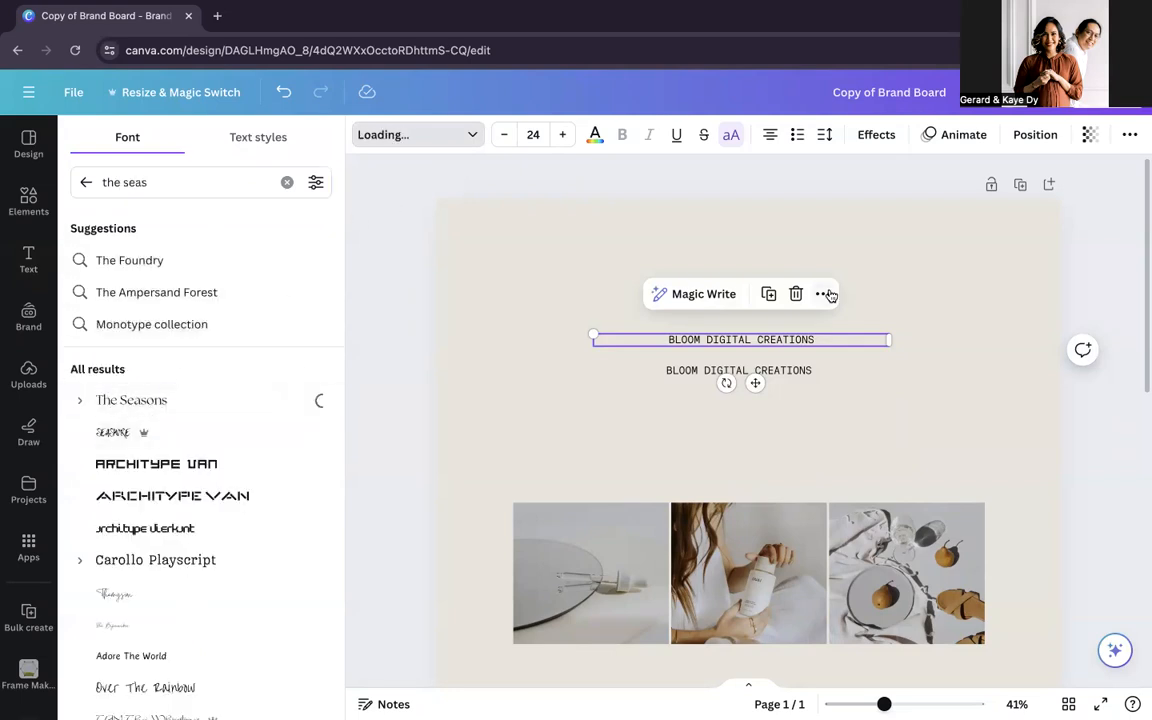
# Step: Set the upper business name text to font size 88 and move it above the smaller copy
pyautogui.doubleClick(740, 338)
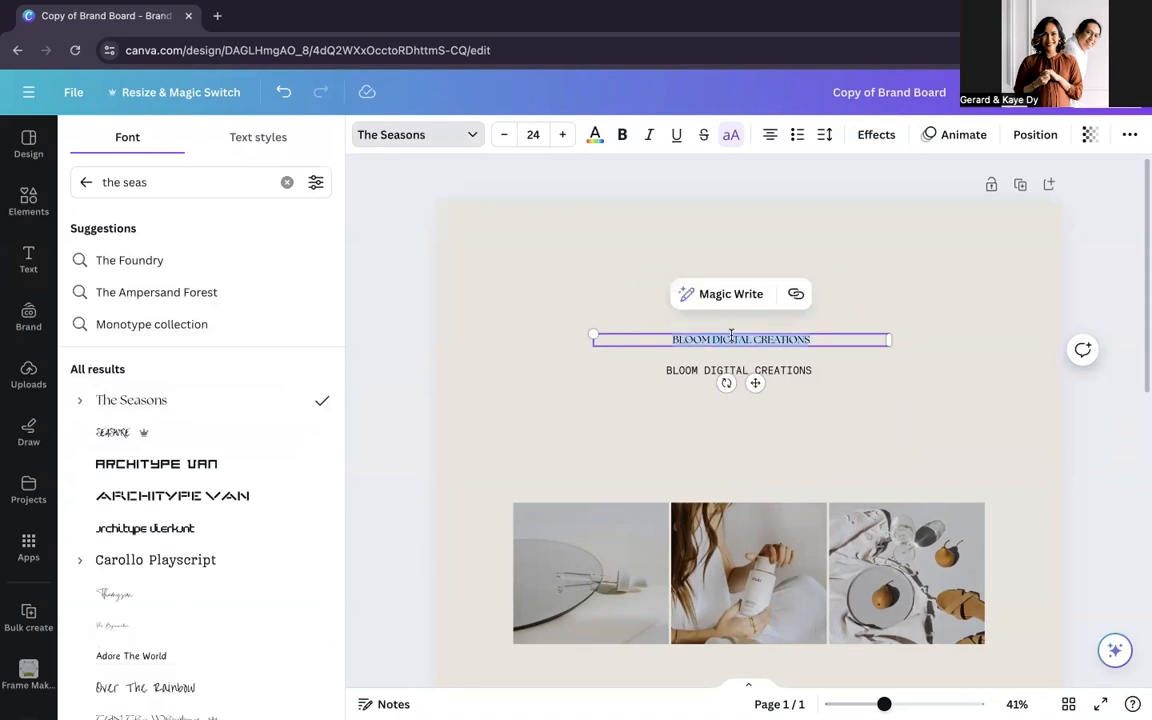
pyautogui.click(535, 134)
pyautogui.scroll(-3, 583, 431)
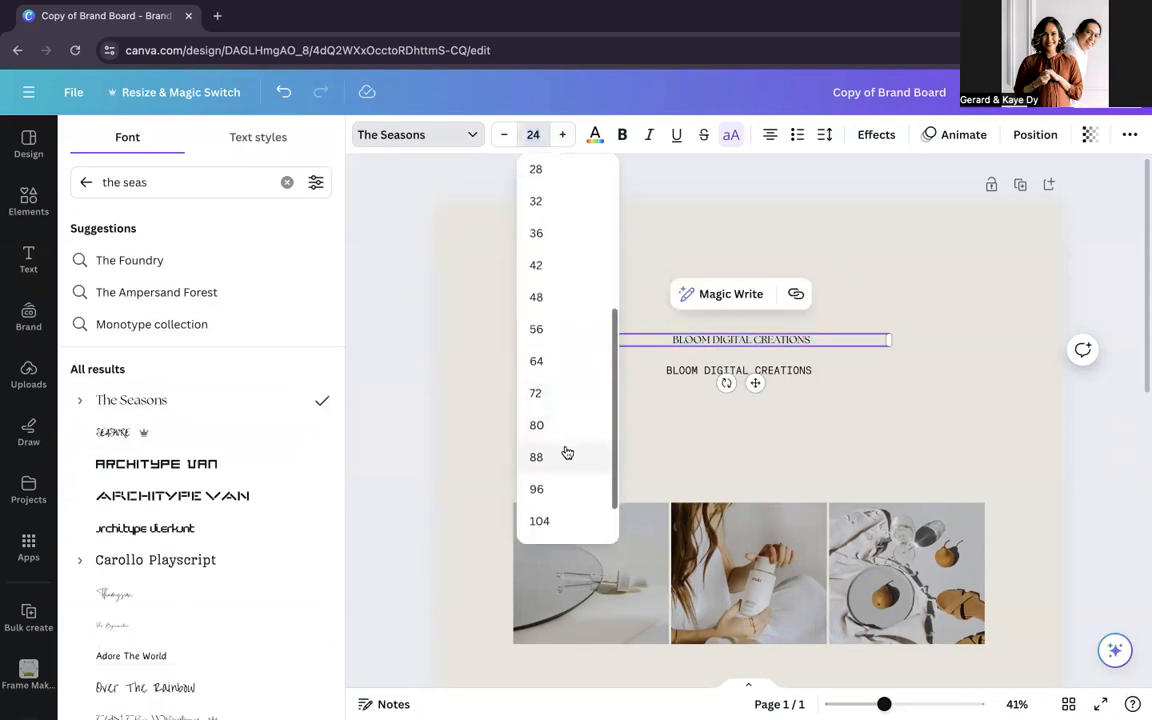
pyautogui.click(567, 452)
pyautogui.click(932, 407)
pyautogui.moveTo(765, 362); pyautogui.dragTo(763, 278)
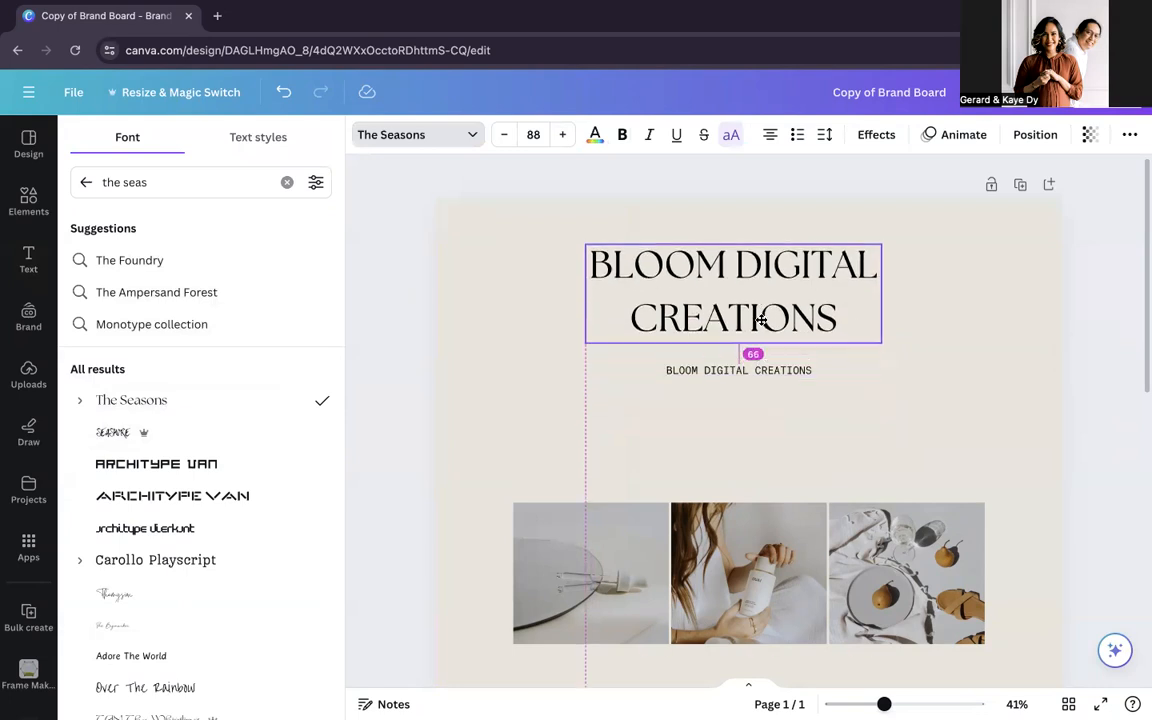
# Step: Shorten the large heading to BLOOM DIGITAL and the smaller text to CREATIONS, then narrow the smaller text box
pyautogui.doubleClick(790, 327)
pyautogui.hotkey('ctrl', 'c')
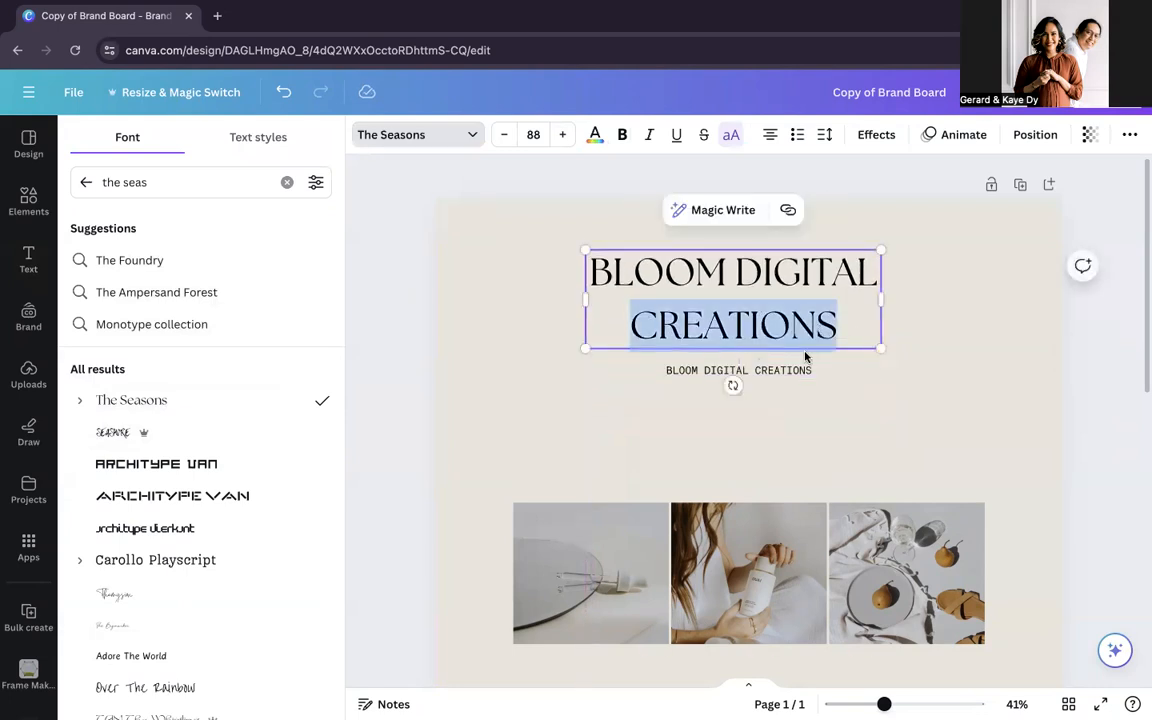
pyautogui.press('BackSpace')
pyautogui.click(785, 369)
pyautogui.click(784, 370)
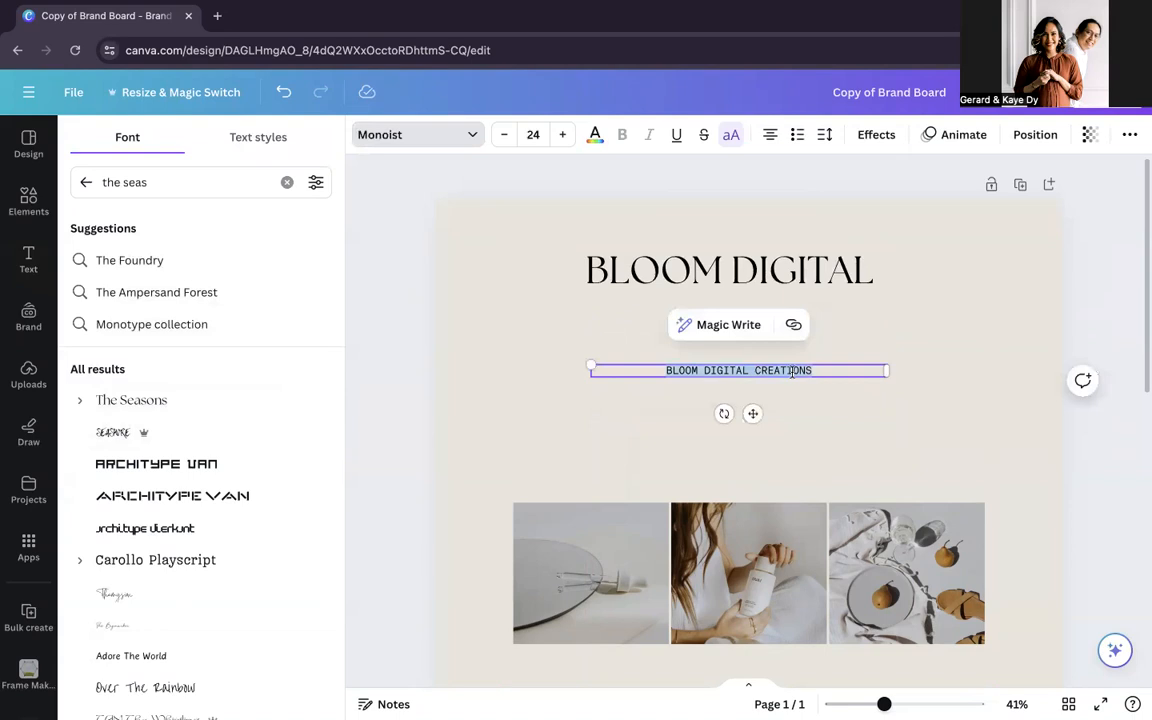
pyautogui.hotkey('ctrl', 'v')
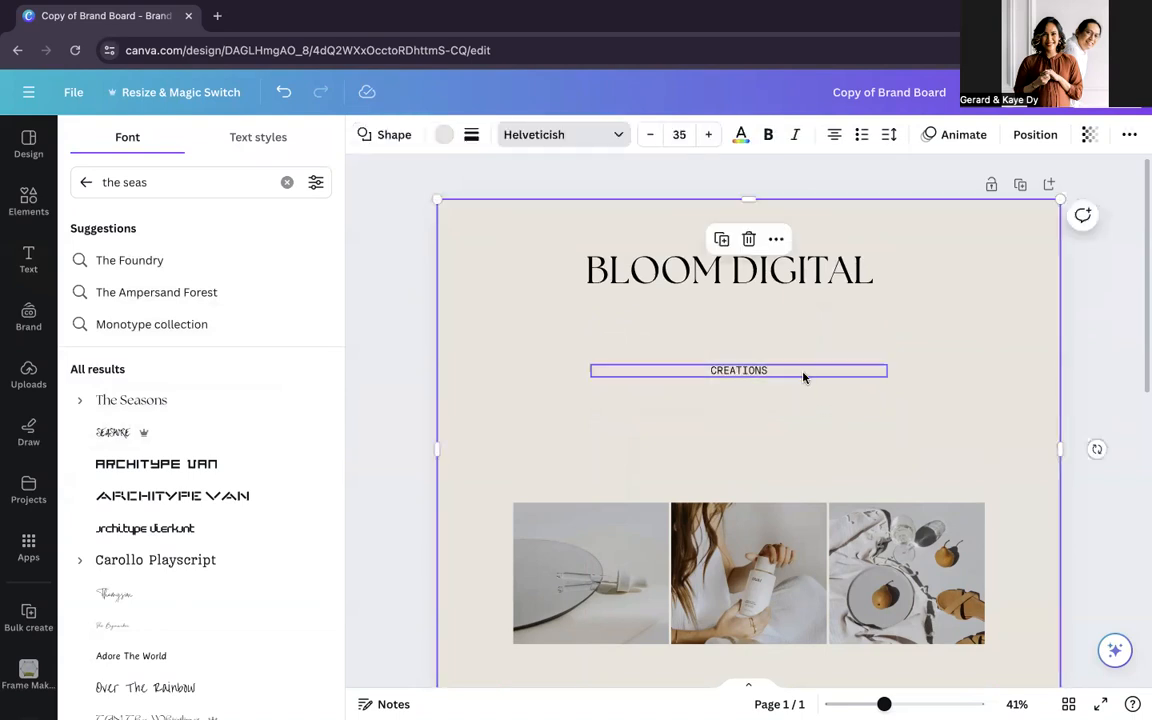
pyautogui.moveTo(887, 370); pyautogui.dragTo(846, 370)
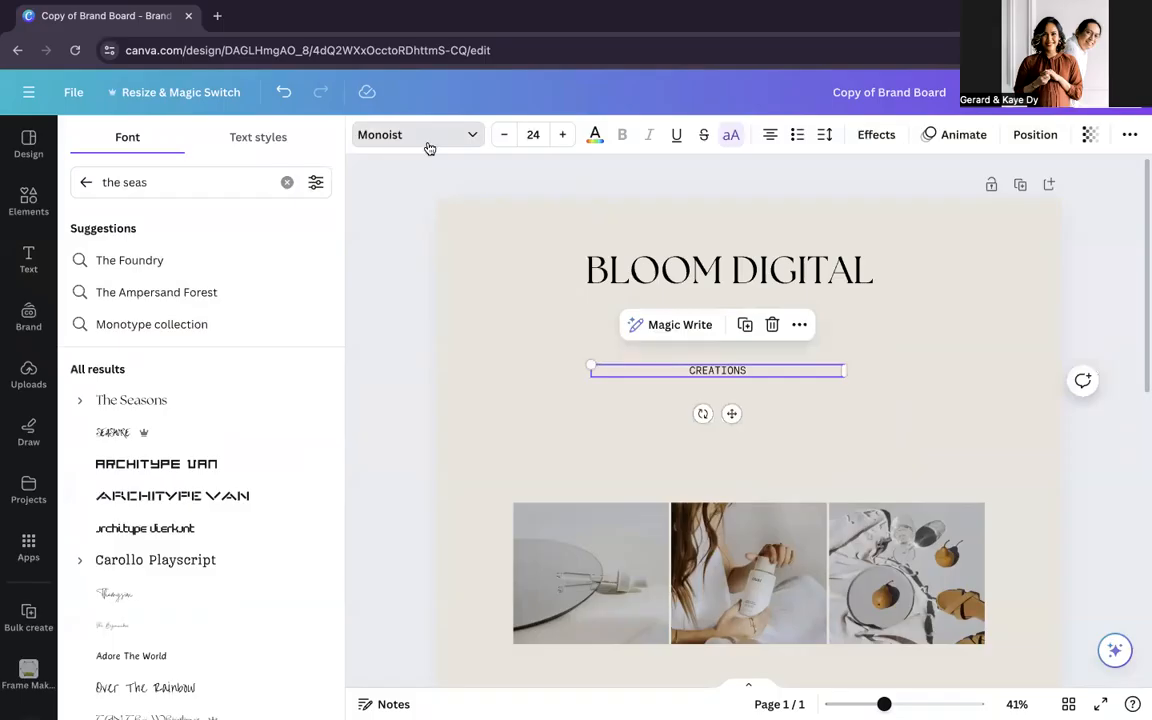
# Step: Check the second typeface of pairing 04 in the presentation and set the CREATIONS text to Gabriel Sans
pyautogui.click(385, 134)
pyautogui.click(385, 134)
pyautogui.tripleClick(192, 190)
pyautogui.write('g')
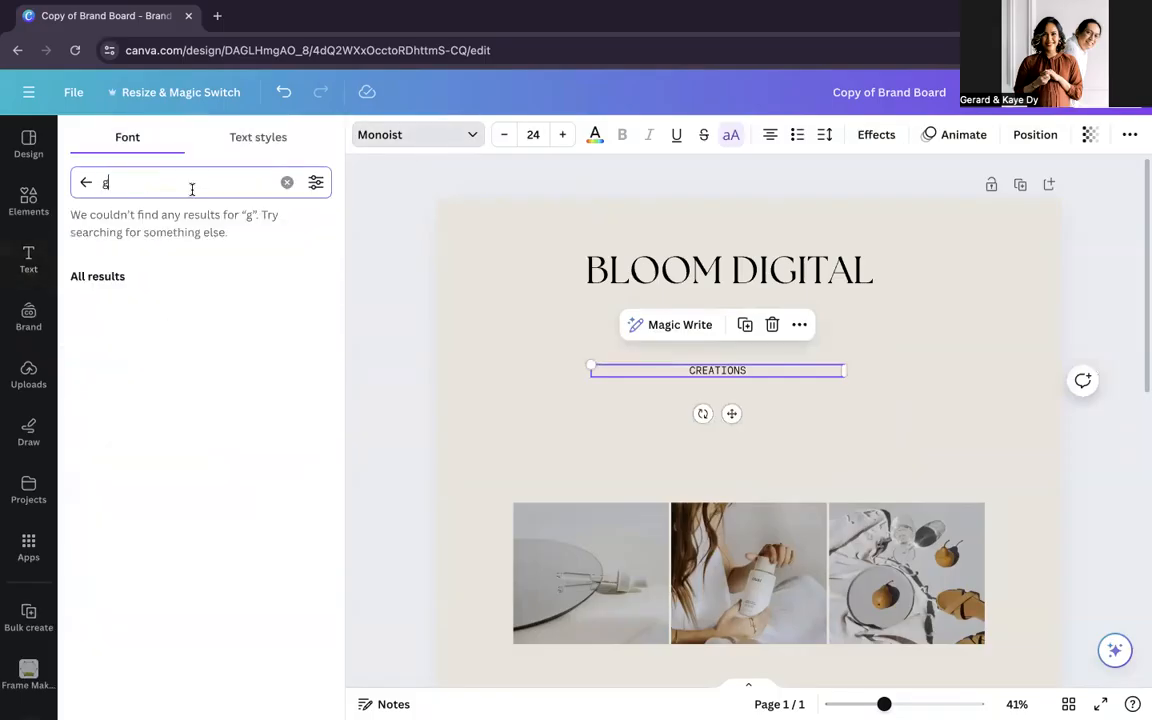
pyautogui.write('abriel')
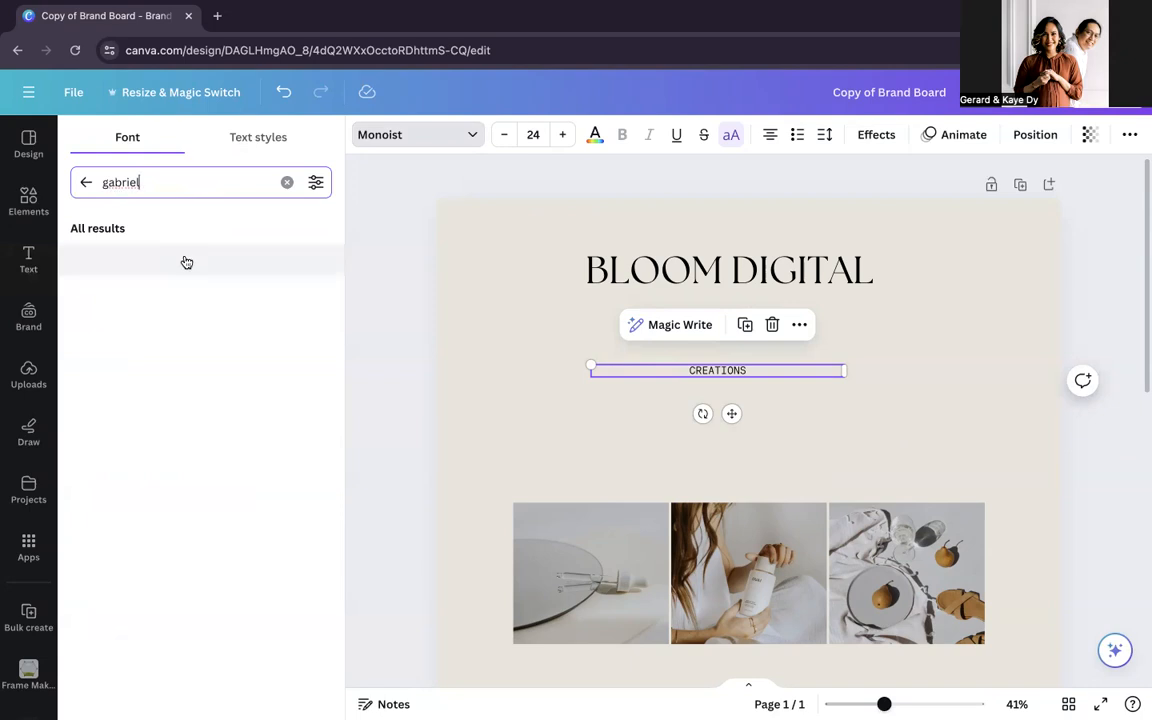
pyautogui.click(162, 260)
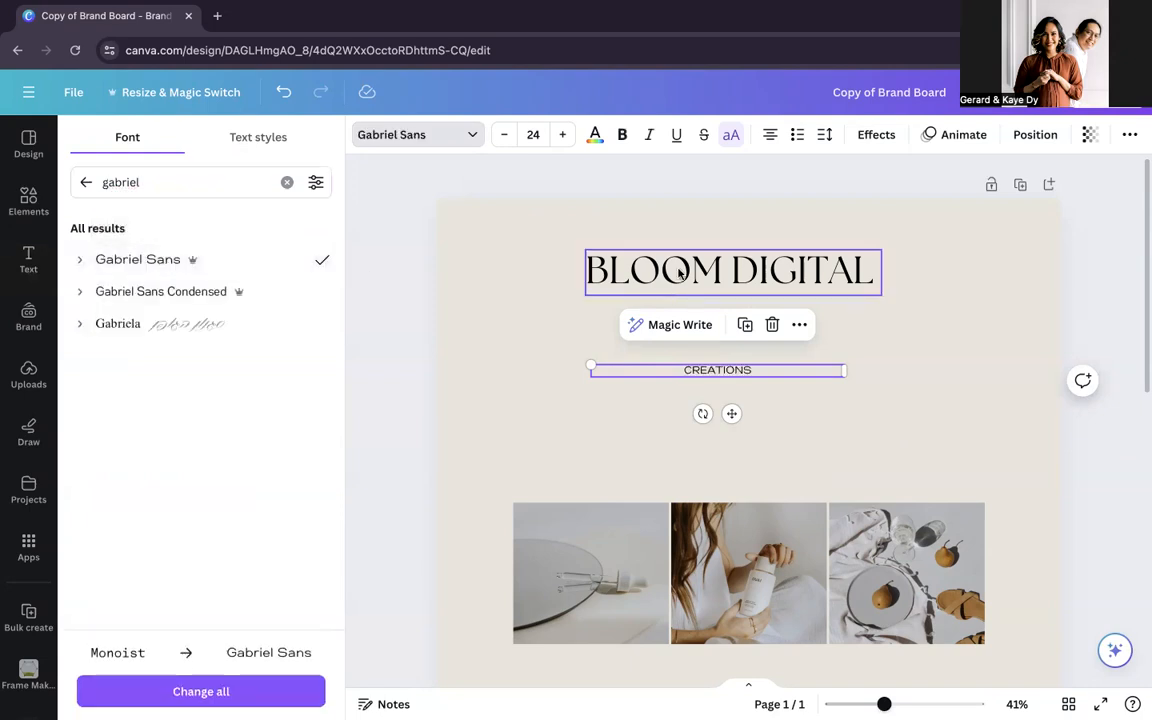
# Step: Add DIGITAL before CREATIONS in the smaller text and remove DIGITAL from the large heading, leaving only BLOOM
pyautogui.doubleClick(754, 372)
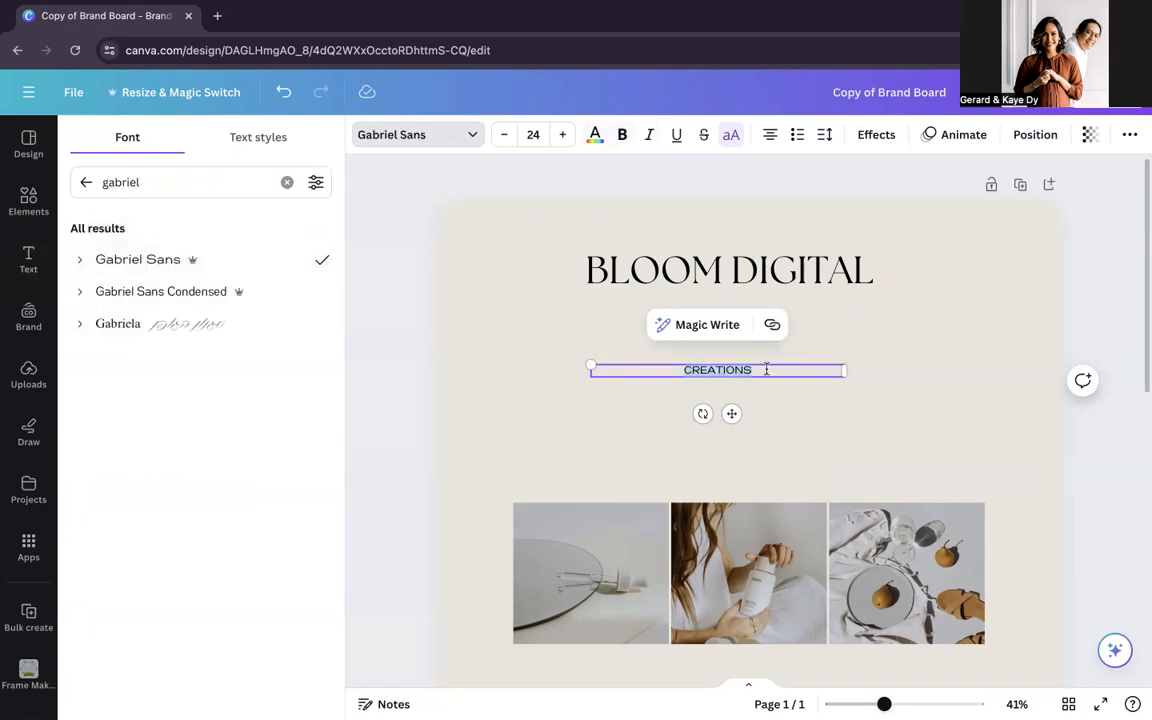
pyautogui.click(789, 267)
pyautogui.click(683, 370)
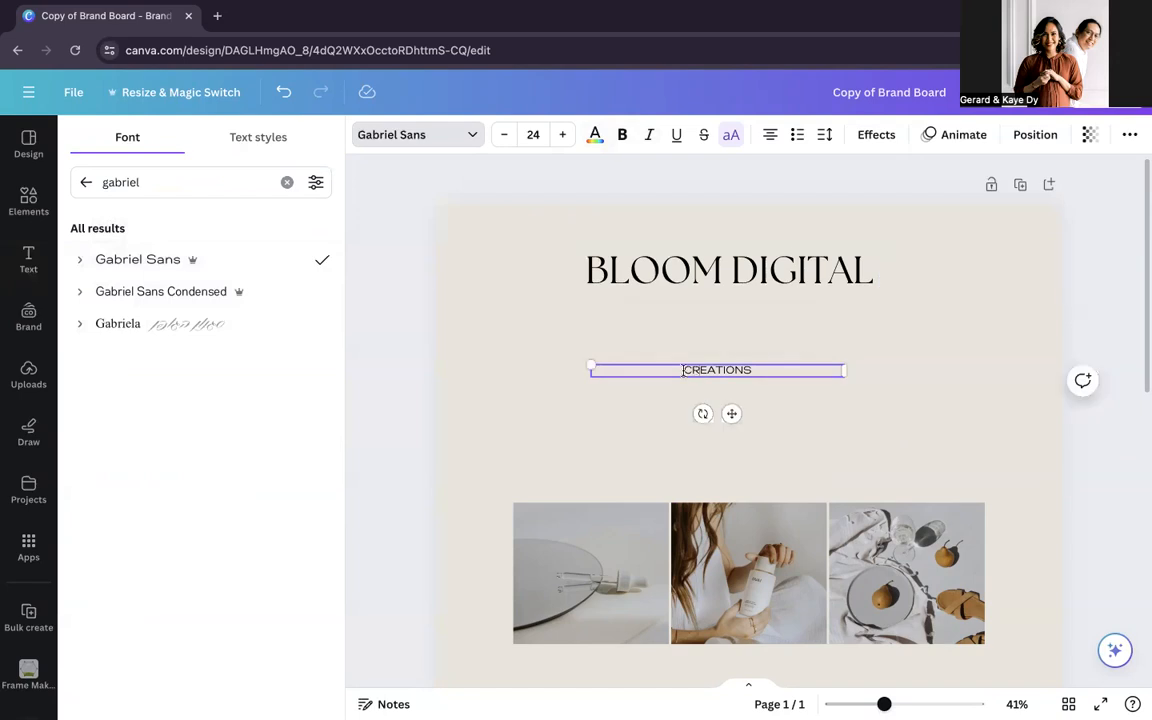
pyautogui.write('DIGITAL')
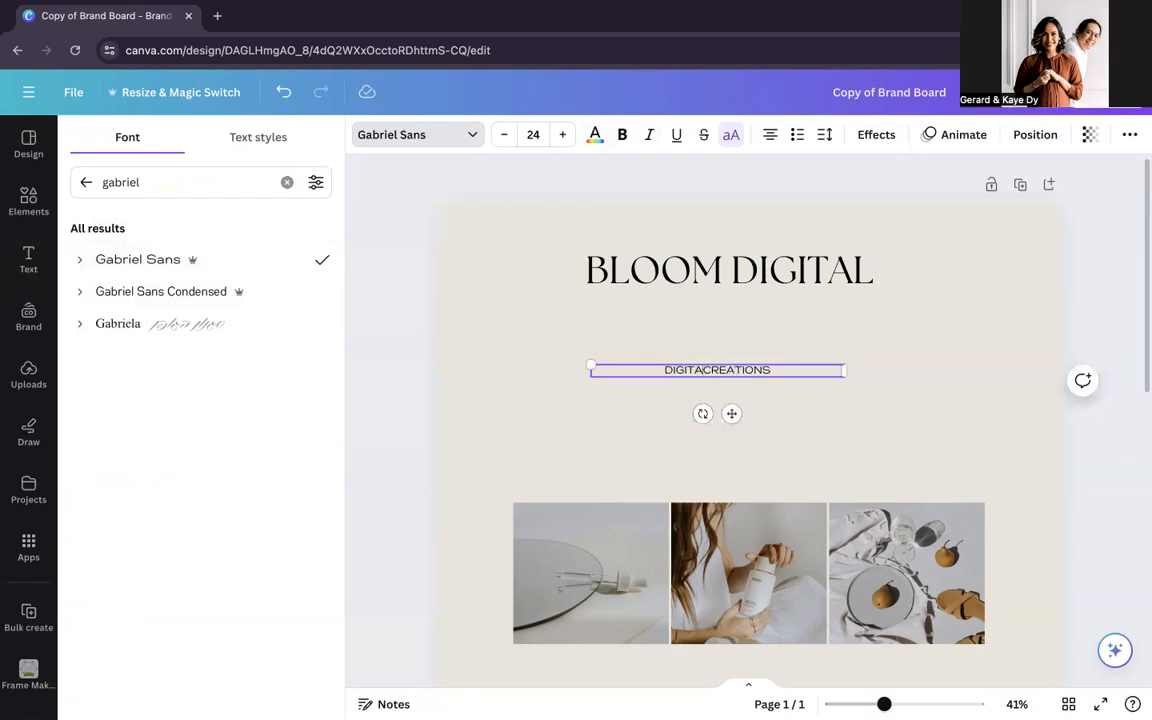
pyautogui.click(766, 267)
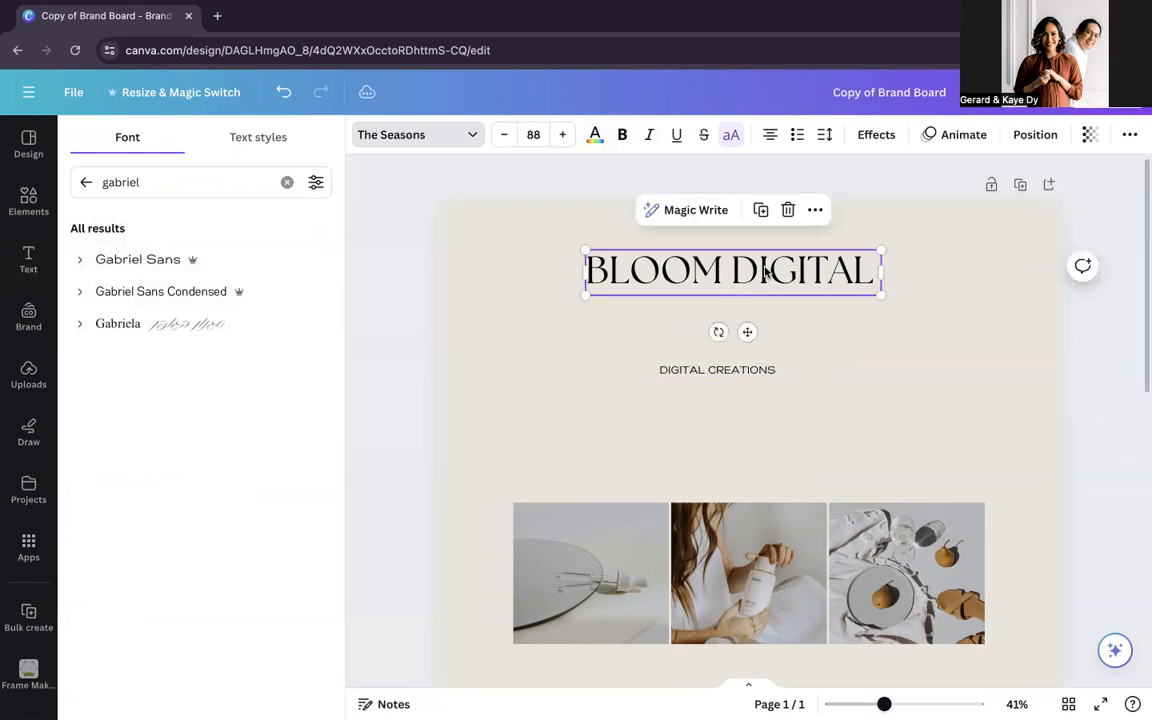
pyautogui.doubleClick(832, 261)
pyautogui.press('BackSpace')
pyautogui.press('BackSpace')
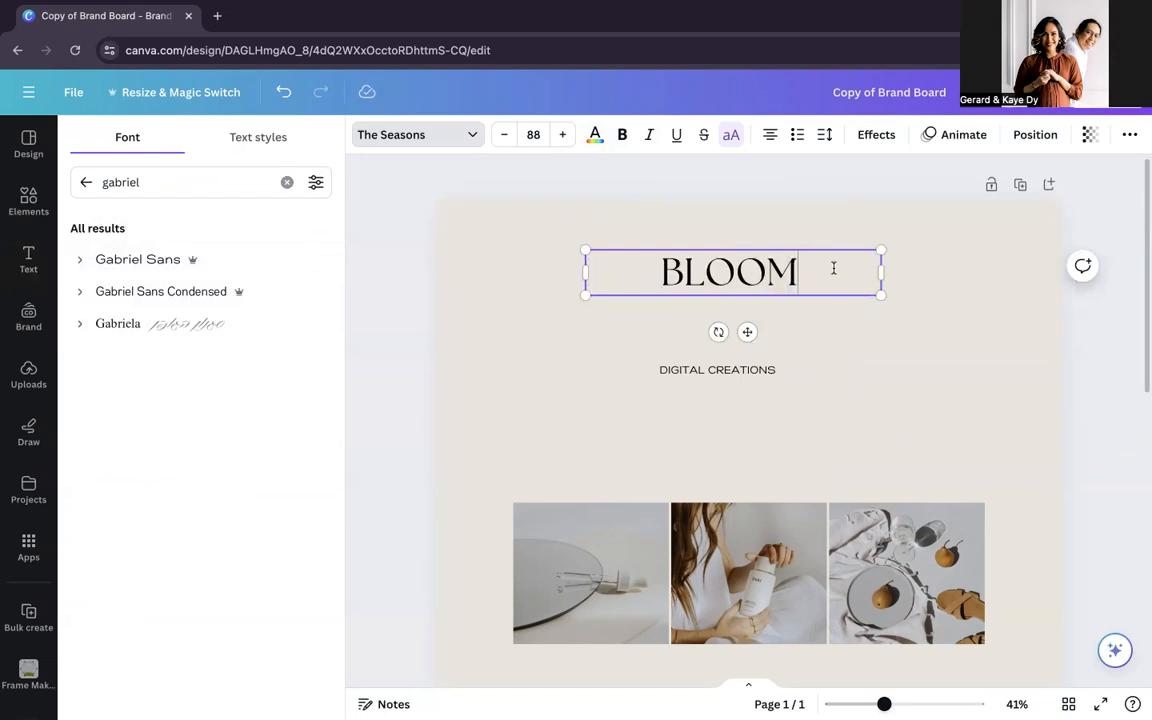
# Step: Enlarge the BLOOM heading to font size 120 and narrow its text box again
pyautogui.doubleClick(766, 279)
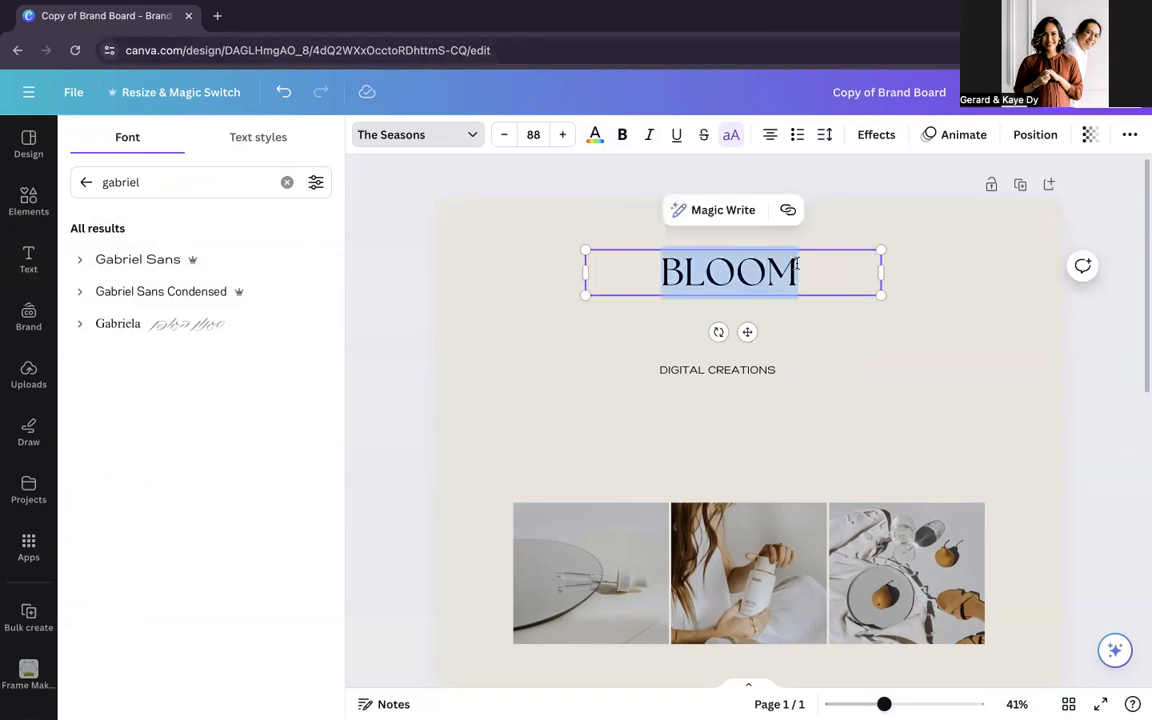
pyautogui.click(562, 134)
pyautogui.click(562, 134)
pyautogui.click(562, 134)
pyautogui.click(535, 137)
pyautogui.scroll(-5, 579, 401)
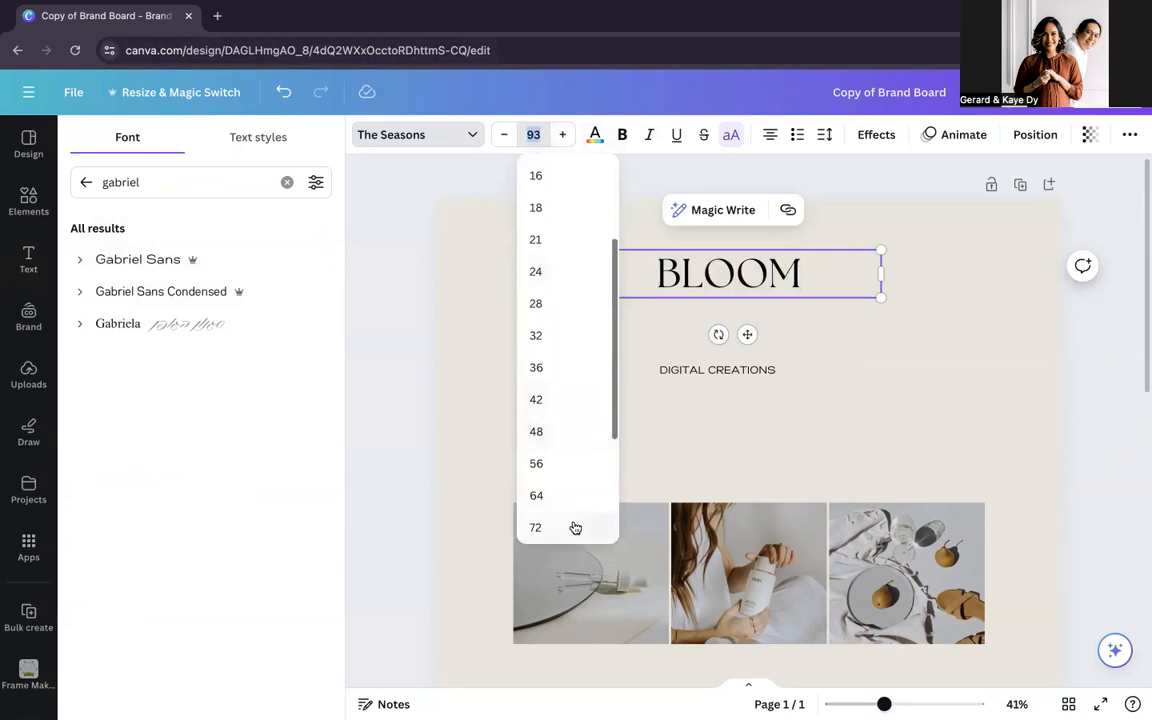
pyautogui.click(555, 503)
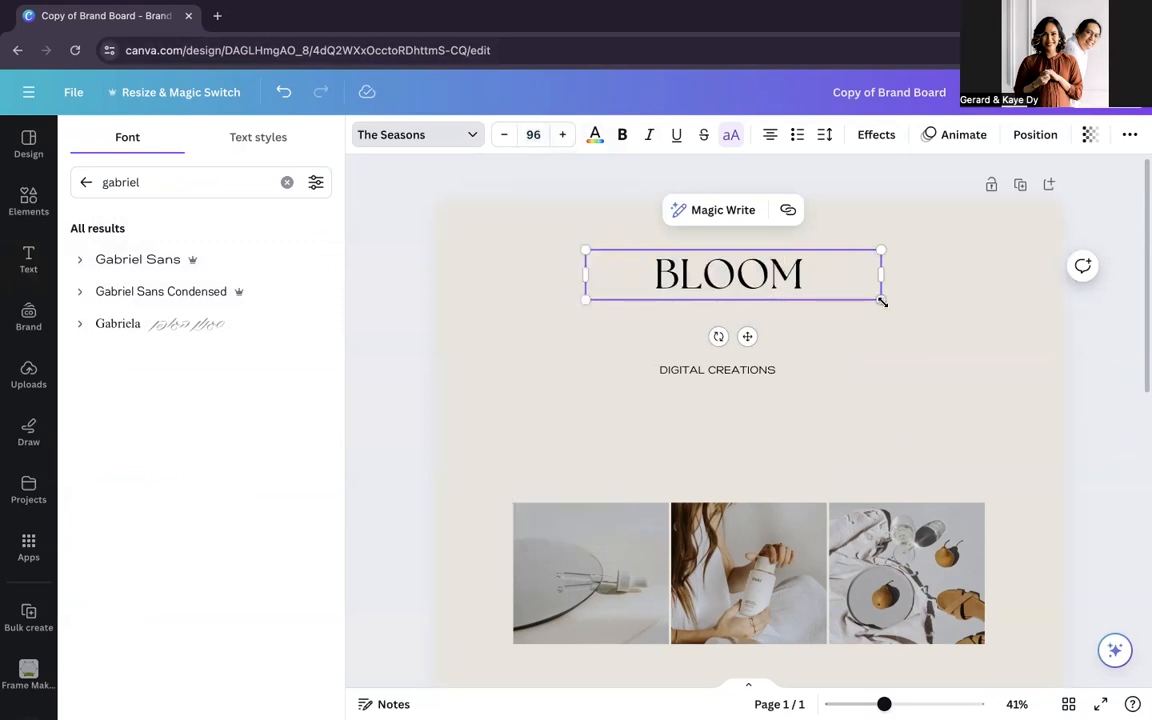
pyautogui.moveTo(881, 300); pyautogui.dragTo(952, 329)
pyautogui.moveTo(958, 281); pyautogui.dragTo(880, 280)
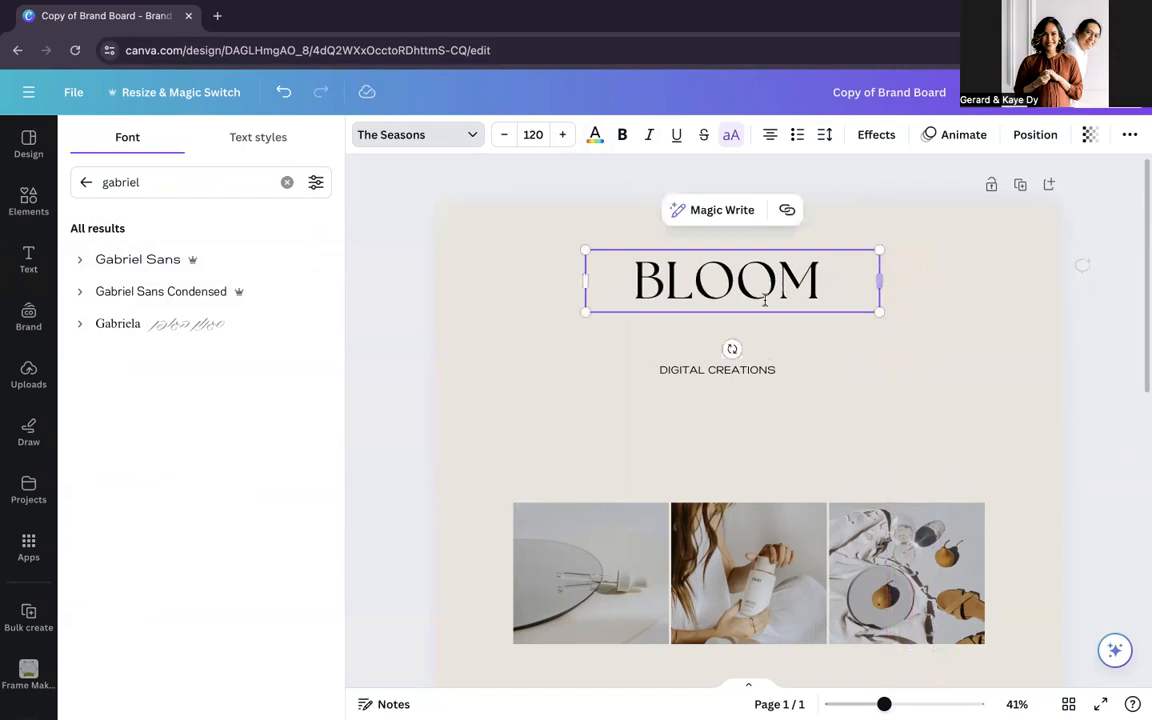
# Step: Move the BLOOM heading down to sit just above DIGITAL CREATIONS and select both text boxes together
pyautogui.click(954, 325)
pyautogui.moveTo(760, 280); pyautogui.dragTo(760, 312)
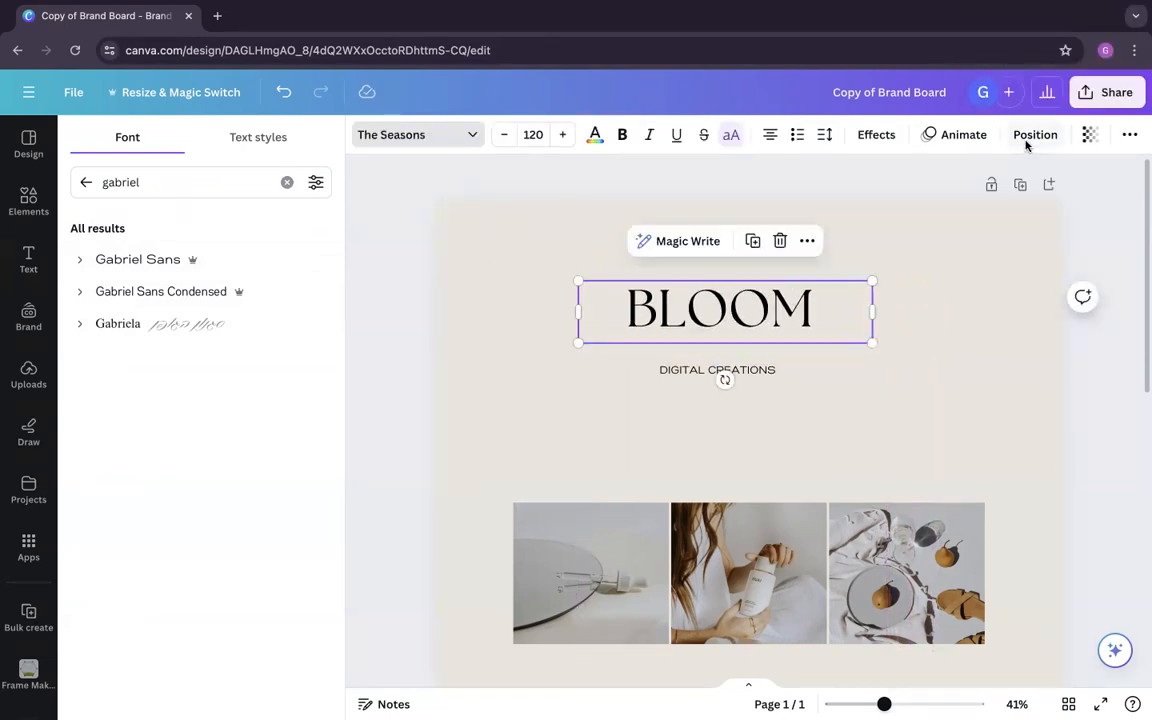
pyautogui.moveTo(816, 319)
pyautogui.mouseDown()
pyautogui.moveTo(850, 321)
pyautogui.moveTo(823, 330)
pyautogui.mouseUp()
pyautogui.keyDown('shift'); pyautogui.click(760, 371); pyautogui.keyUp('shift')
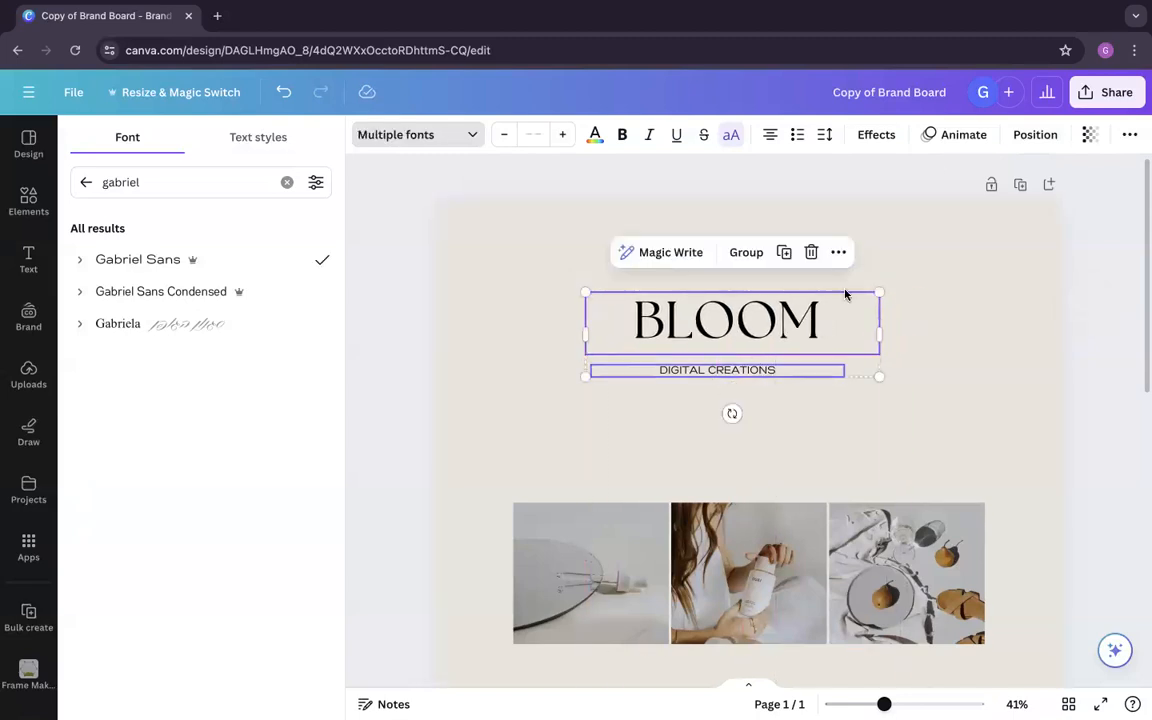
# Step: Align BLOOM and DIGITAL CREATIONS on a common horizontal centre and move both down to the page's centre line above the photos
pyautogui.click(1035, 136)
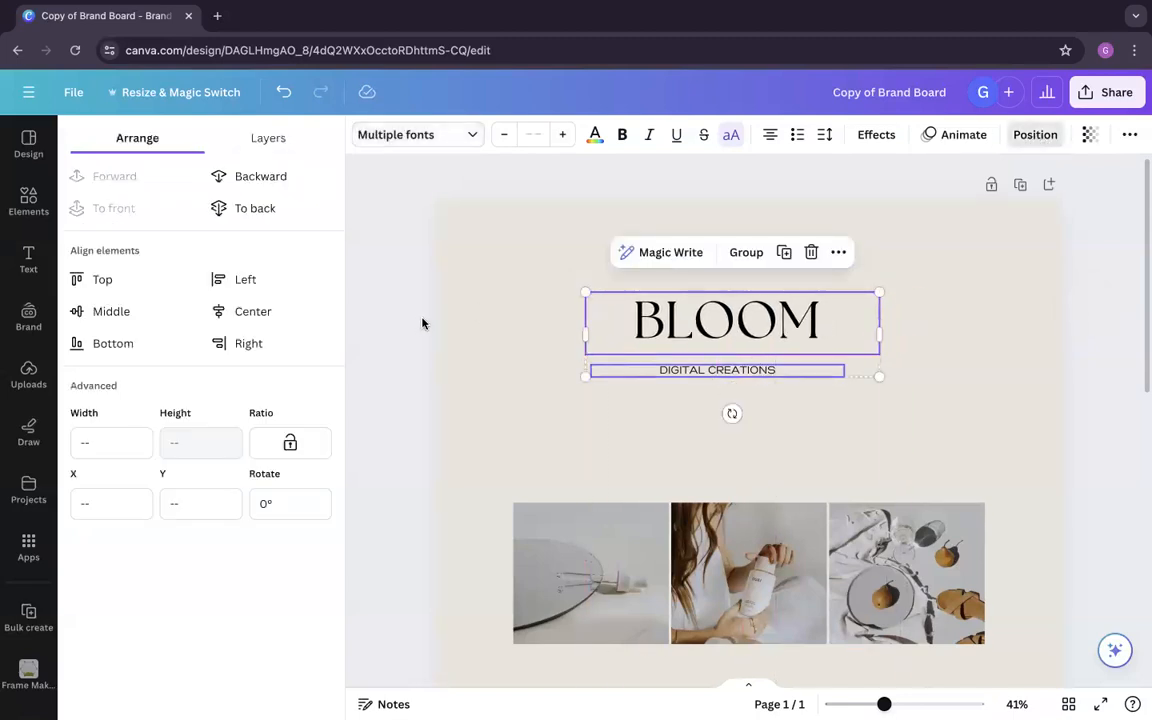
pyautogui.click(252, 314)
pyautogui.moveTo(760, 333); pyautogui.dragTo(774, 367)
pyautogui.click(1080, 379)
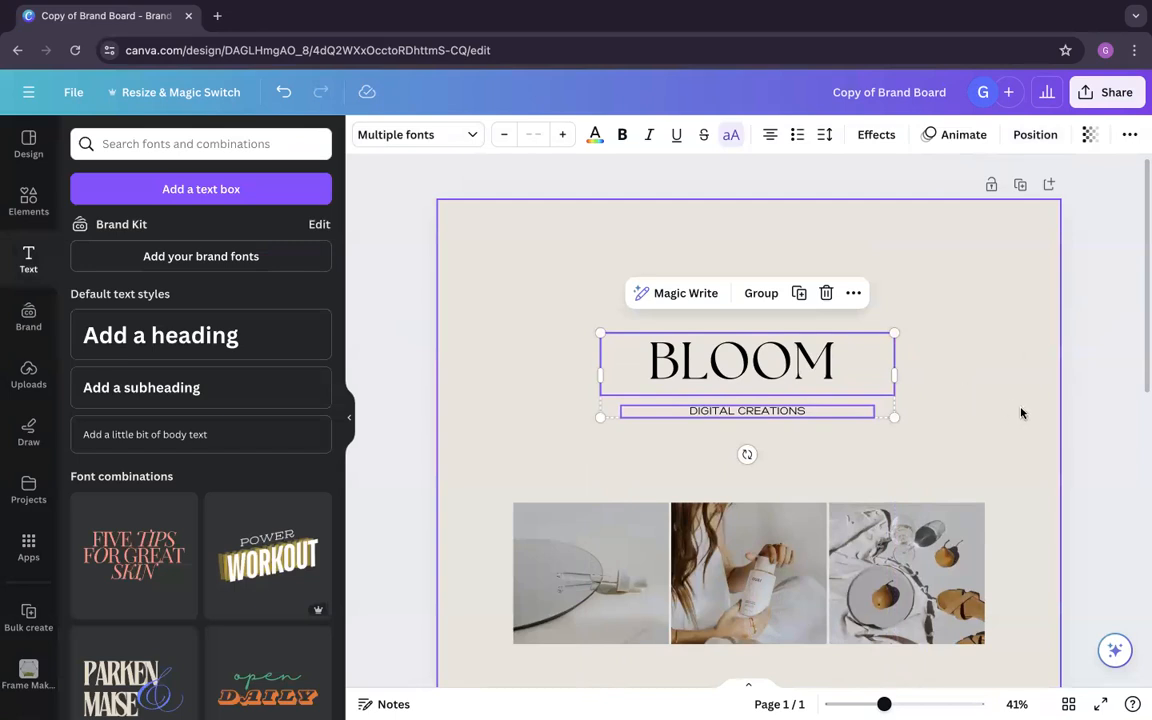
pyautogui.click(981, 397)
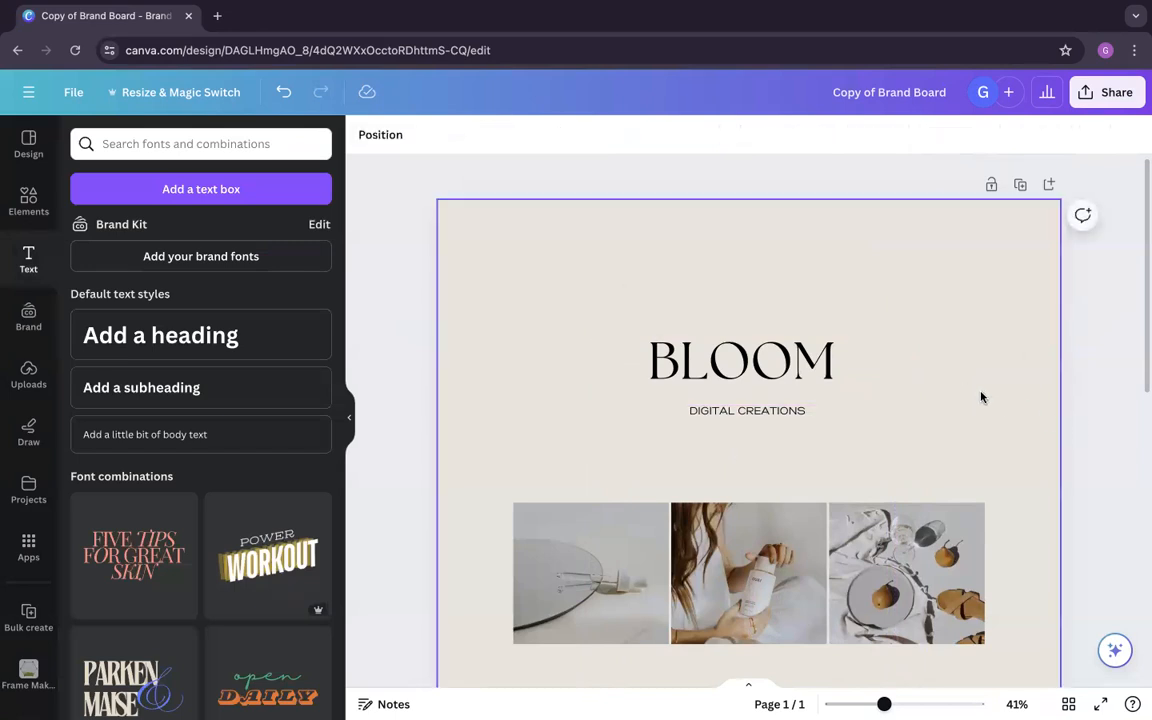
# Step: Tighten the letter spacing of the BLOOM heading to about -57
pyautogui.doubleClick(793, 366)
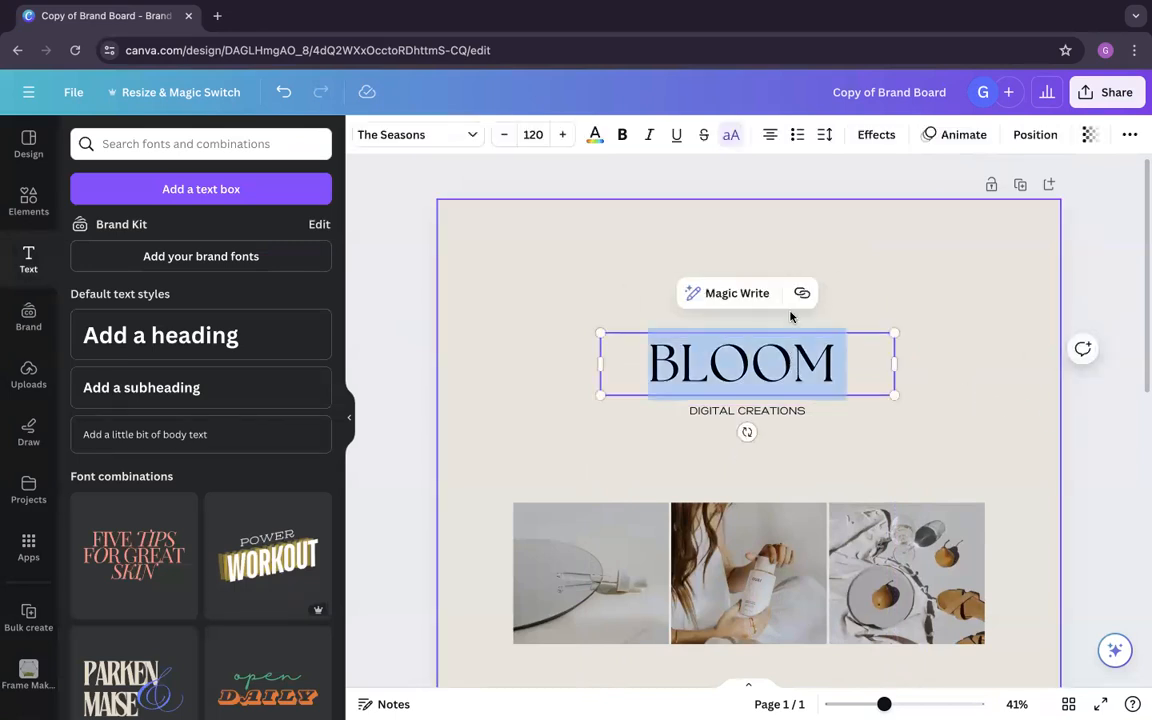
pyautogui.click(826, 135)
pyautogui.moveTo(864, 205); pyautogui.dragTo(852, 208)
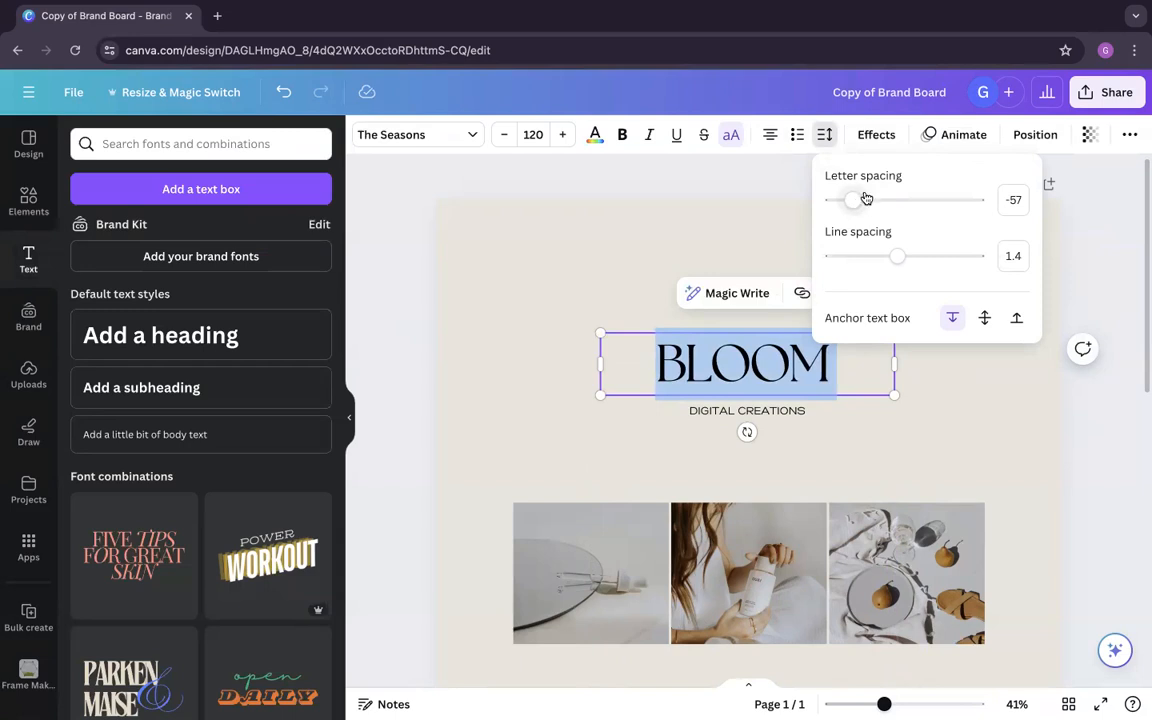
pyautogui.moveTo(856, 200); pyautogui.dragTo(853, 205)
# Step: Widen the letter spacing of DIGITAL CREATIONS slightly and move the text up directly beneath BLOOM
pyautogui.click(805, 416)
pyautogui.click(805, 414)
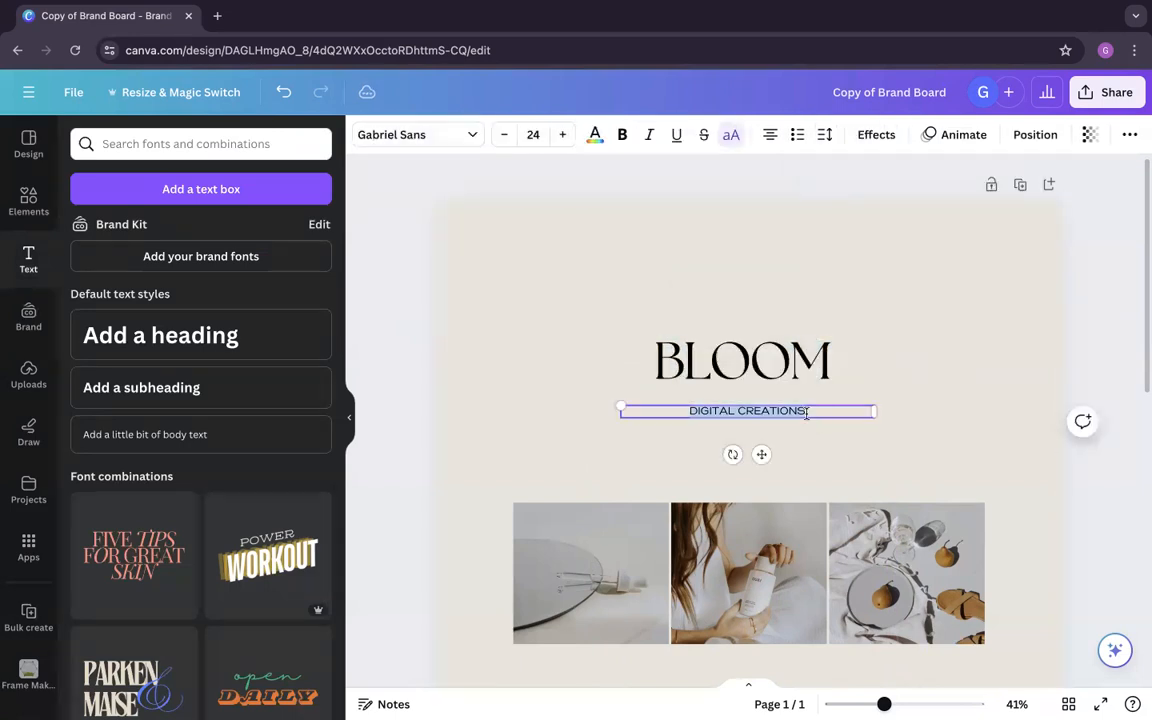
pyautogui.click(824, 134)
pyautogui.moveTo(864, 203)
pyautogui.mouseDown()
pyautogui.moveTo(882, 205)
pyautogui.moveTo(872, 207)
pyautogui.mouseUp()
pyautogui.click(885, 430)
pyautogui.moveTo(822, 417); pyautogui.dragTo(818, 404)
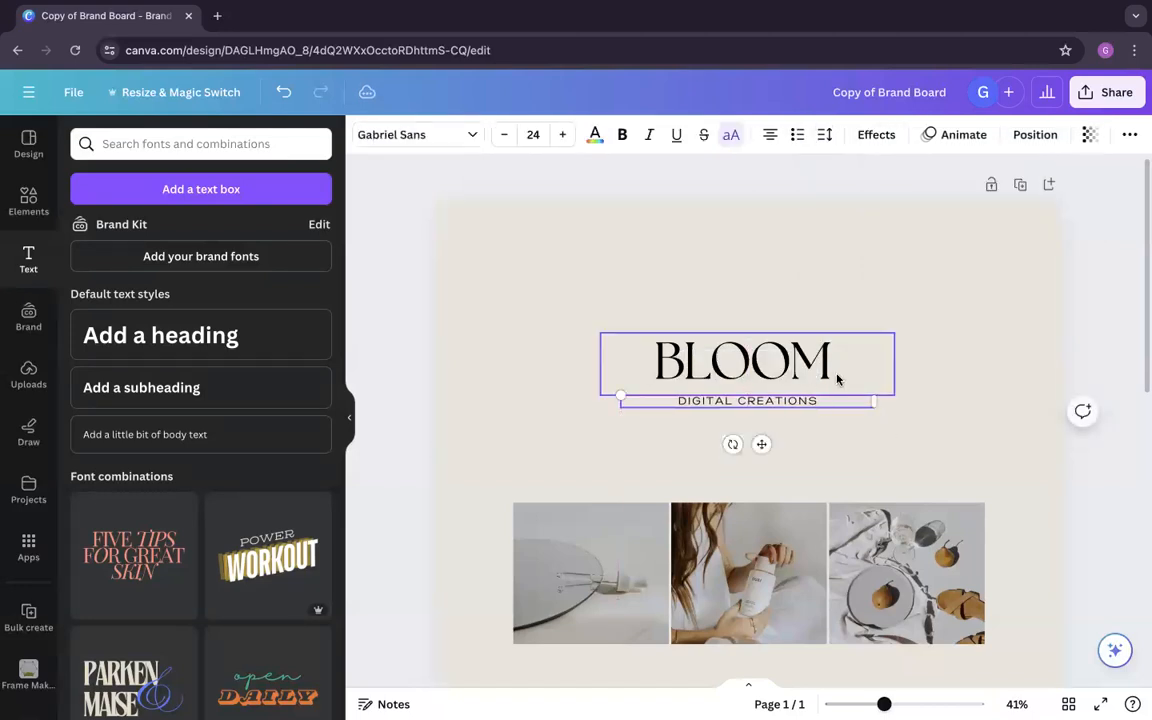
# Step: Select BLOOM together with DIGITAL CREATIONS and align the two text boxes on their horizontal centre
pyautogui.keyDown('shift'); pyautogui.click(838, 379); pyautogui.keyUp('shift')
pyautogui.click(1034, 134)
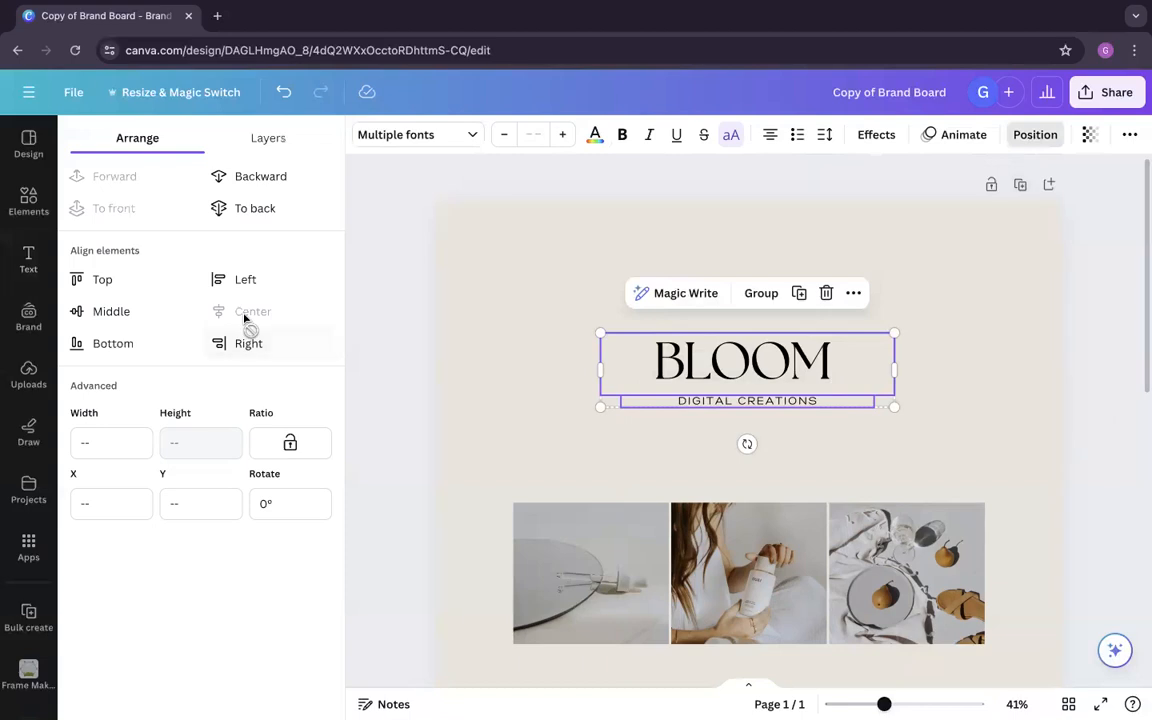
pyautogui.click(443, 402)
pyautogui.click(427, 412)
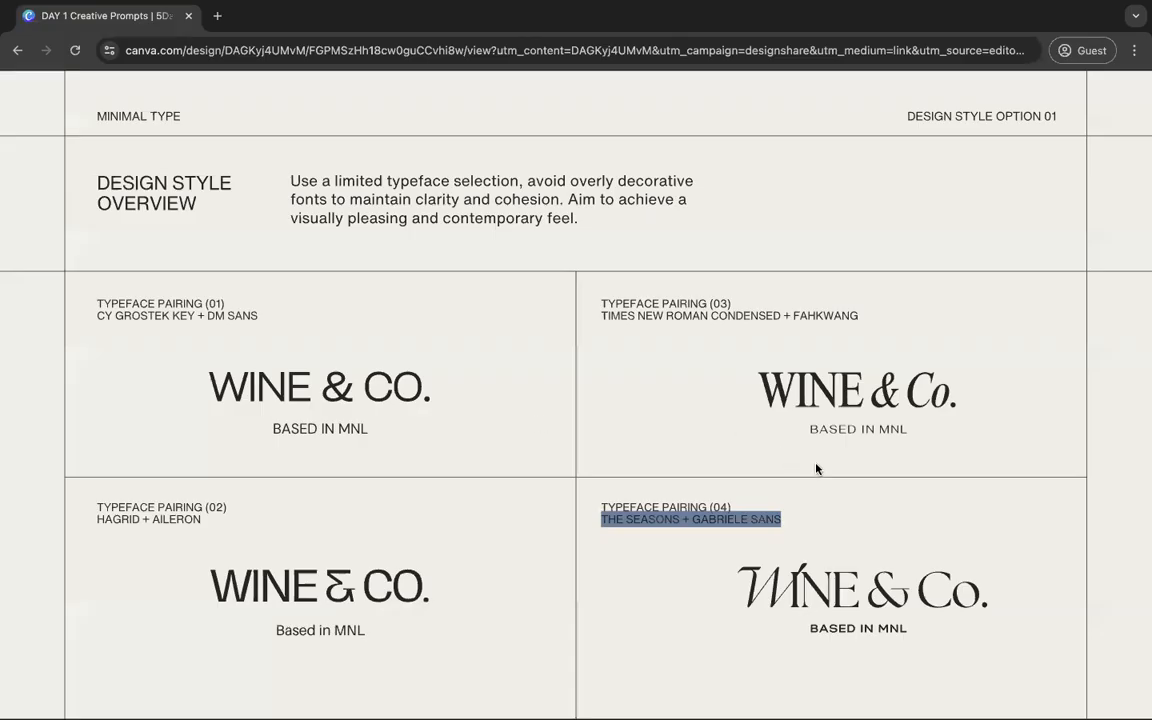
# Step: Switch to the creative prompts presentation, find the Minimal Type graphics page and copy the keyword WFLRETROBOTANICALS
pyautogui.click(820, 466)
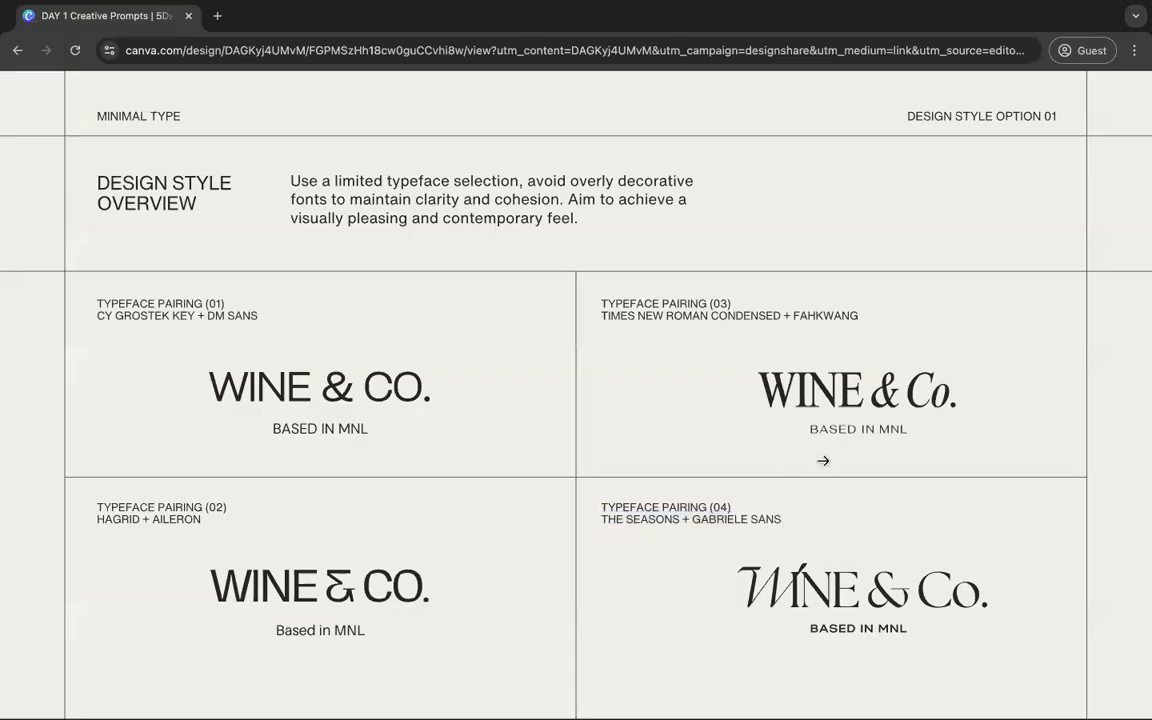
pyautogui.click(900, 450)
pyautogui.click(825, 436)
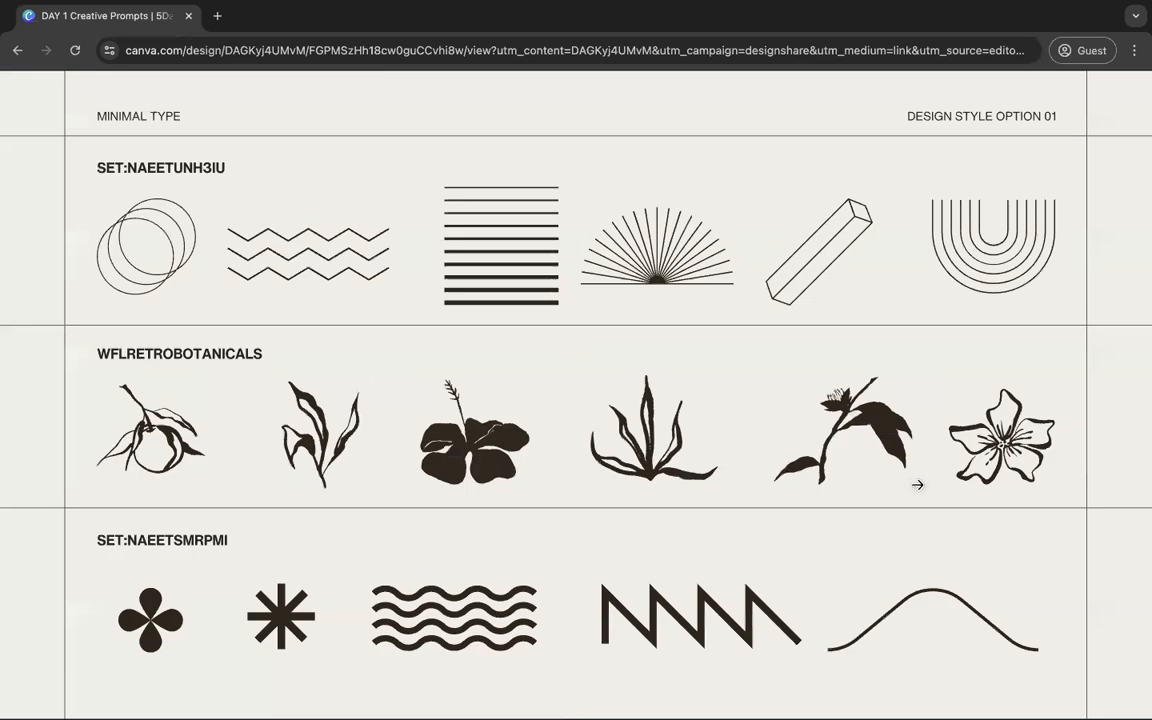
pyautogui.click(708, 349)
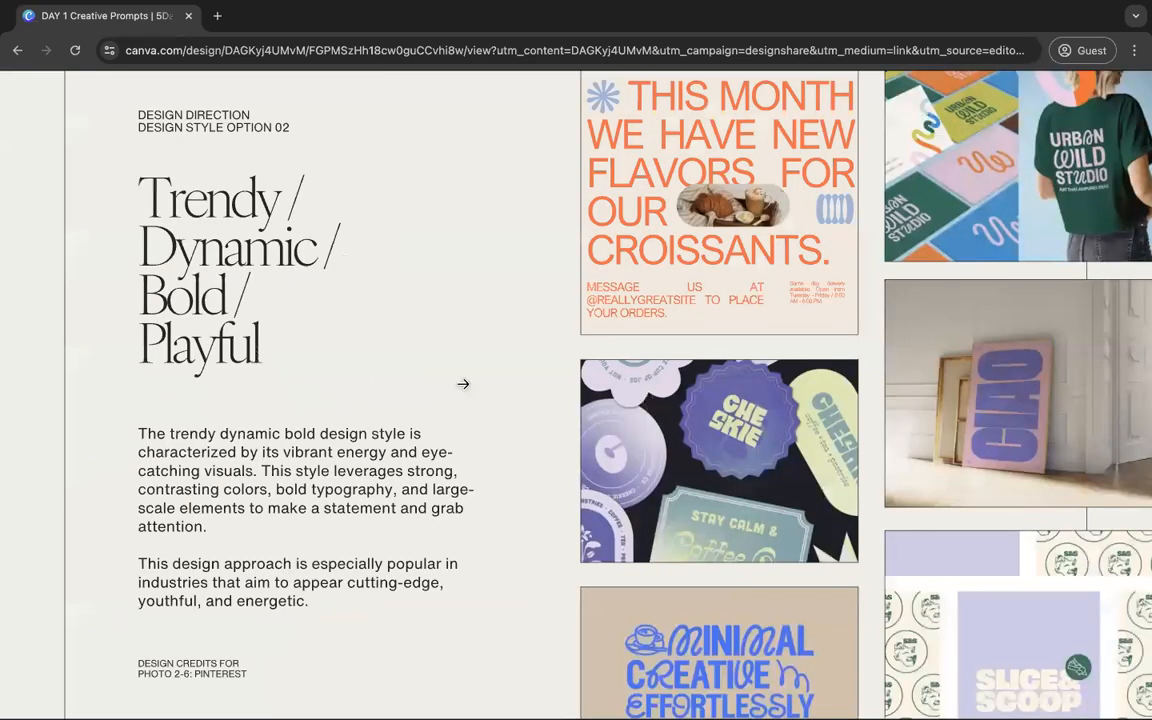
pyautogui.click(83, 365)
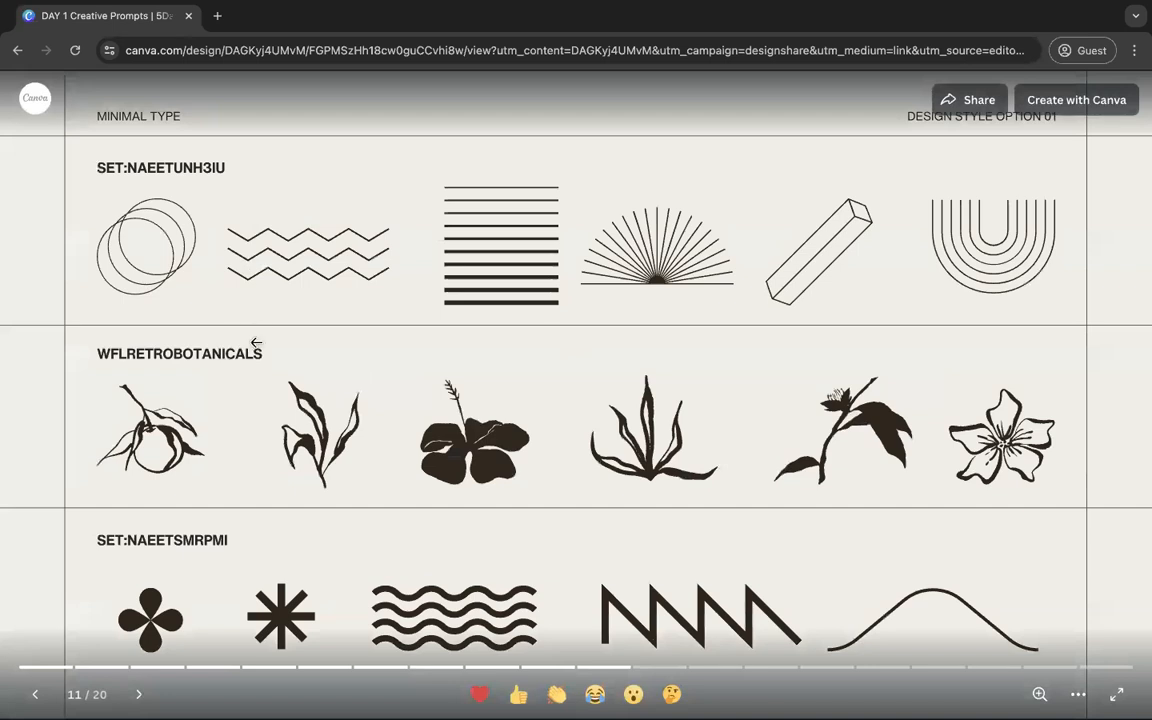
pyautogui.moveTo(270, 351); pyautogui.dragTo(99, 354)
pyautogui.hotkey('ctrl', 'c')
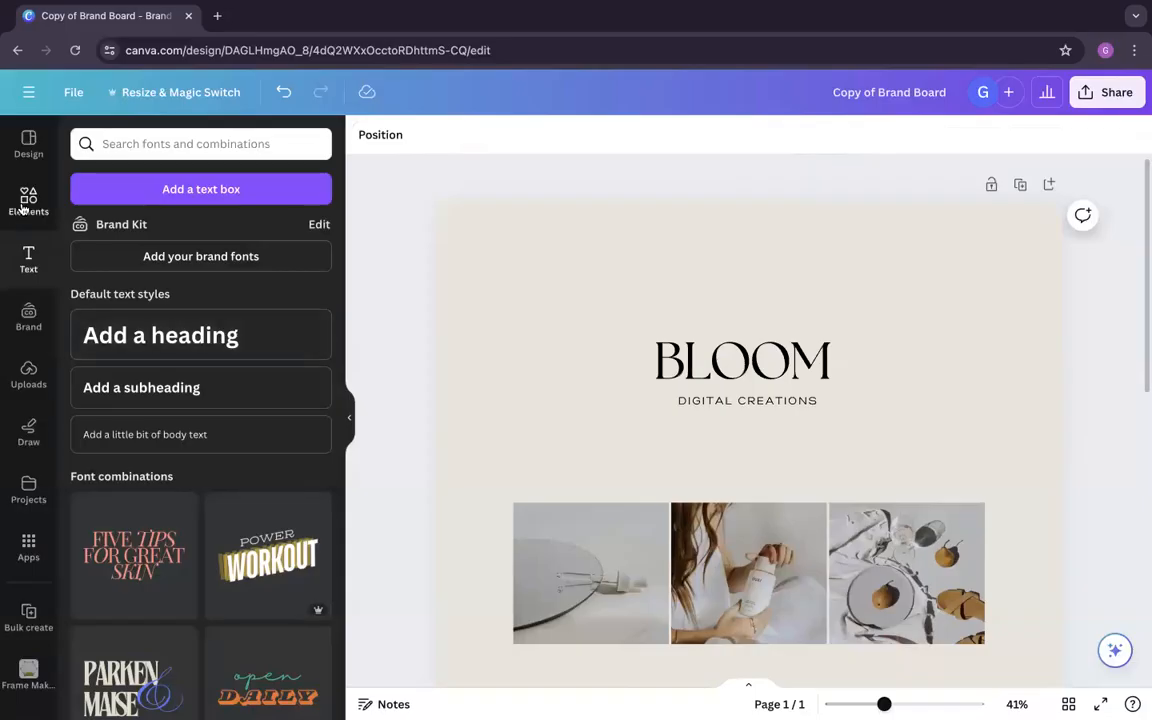
# Step: Return to the brand board and search the elements library for WFLRETROBOTANICALS
pyautogui.click(24, 202)
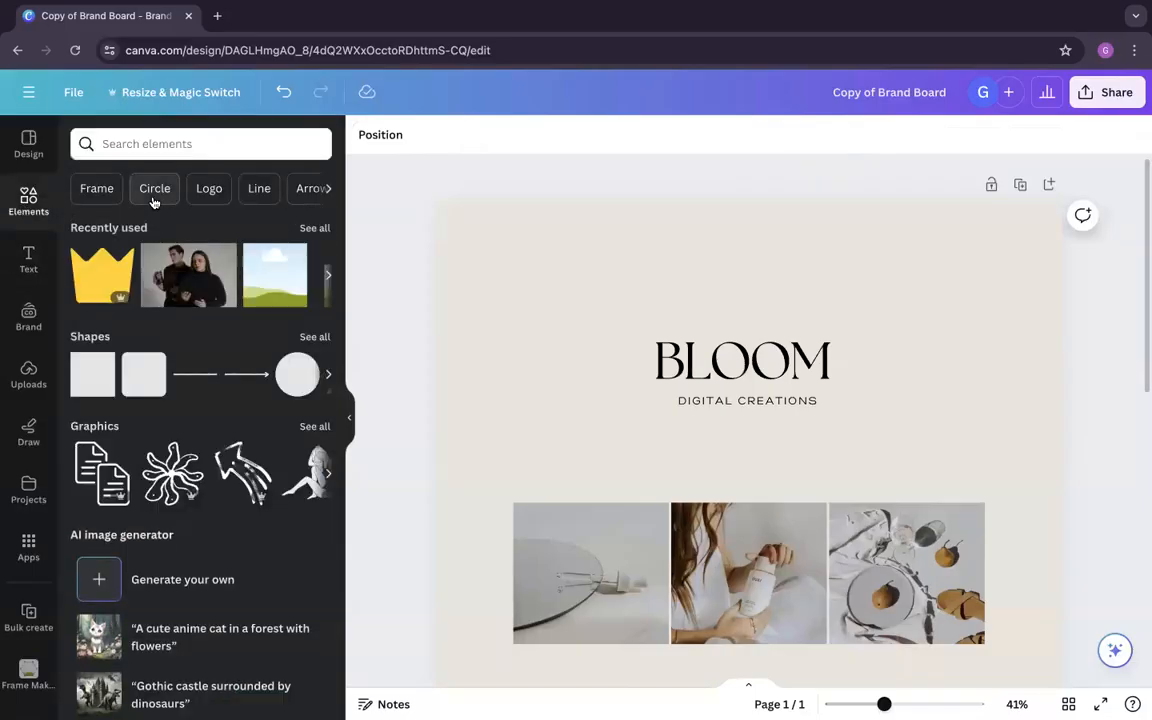
pyautogui.click(161, 143)
pyautogui.hotkey('ctrl', 'v')
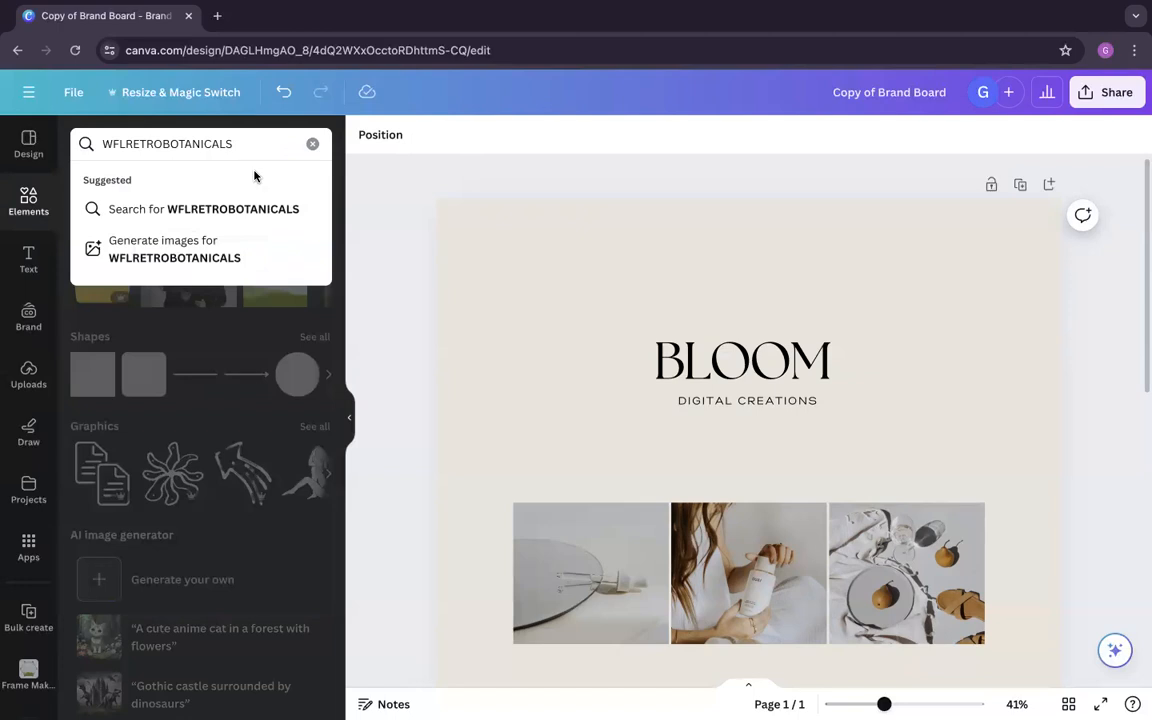
pyautogui.press('Return')
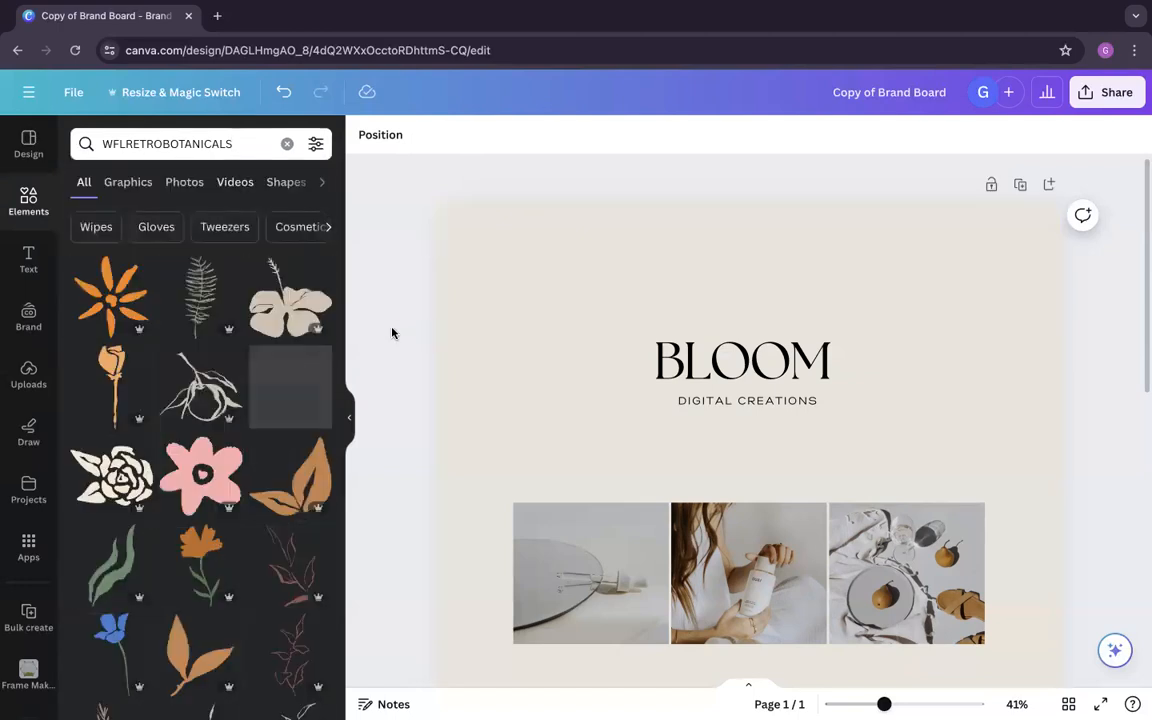
# Step: Add the beige hibiscus flower graphic, shrink it to a small icon and place it centred just above BLOOM
pyautogui.click(270, 293)
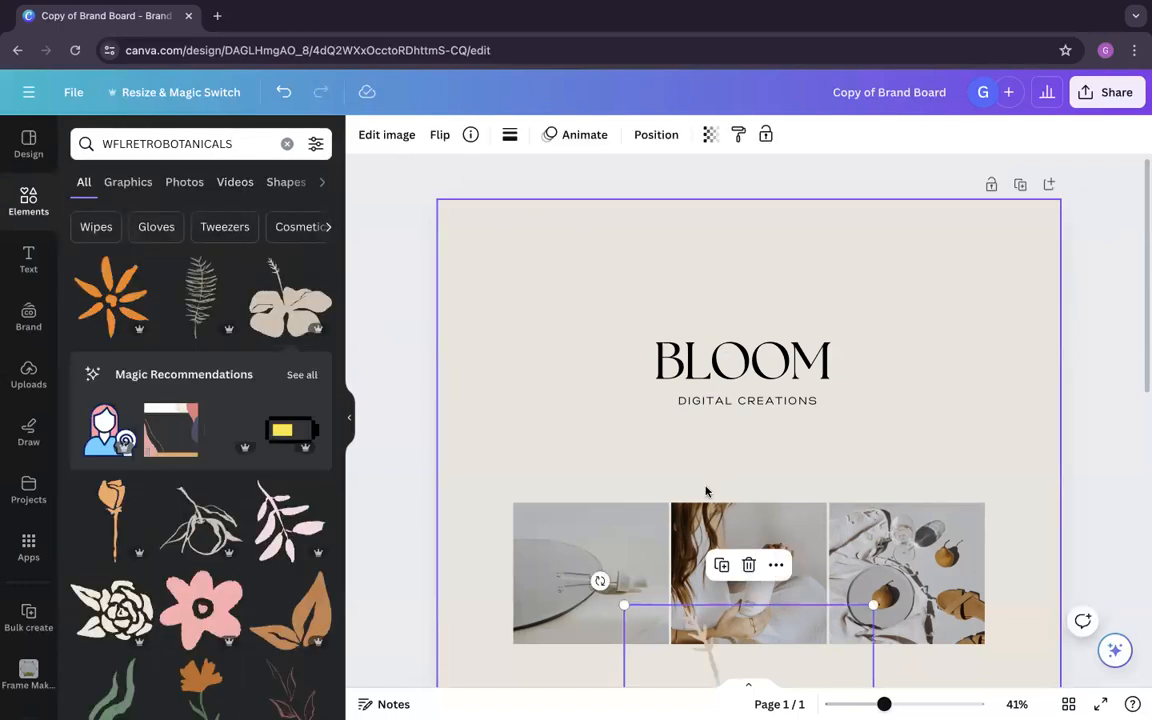
pyautogui.moveTo(709, 662); pyautogui.dragTo(679, 316)
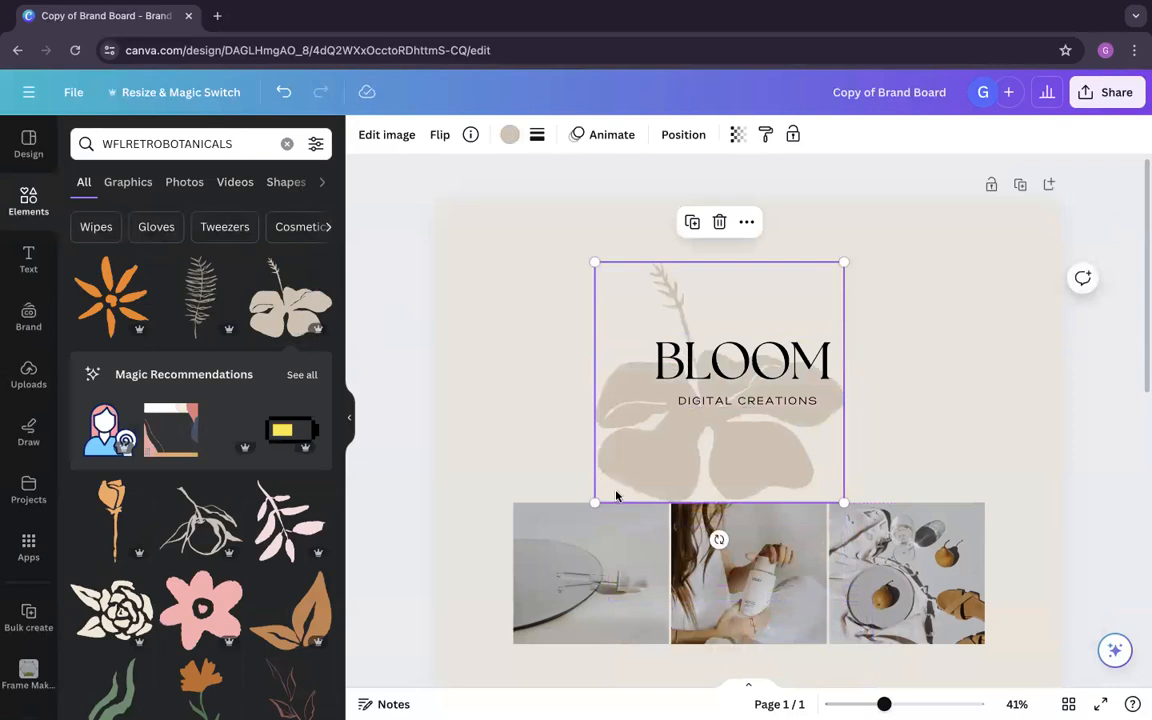
pyautogui.moveTo(596, 502); pyautogui.dragTo(773, 311)
pyautogui.moveTo(812, 301); pyautogui.dragTo(772, 290)
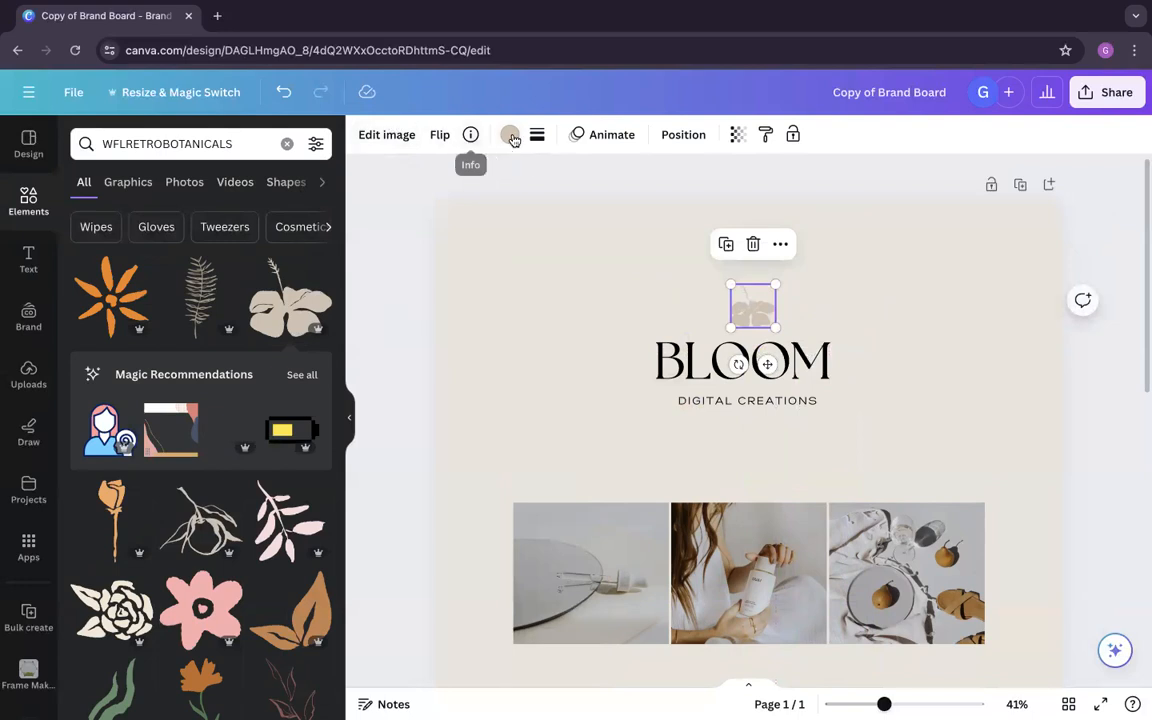
# Step: Recolour the flower icon with the dark grey-green document colour #5d5f51
pyautogui.click(510, 136)
pyautogui.click(313, 232)
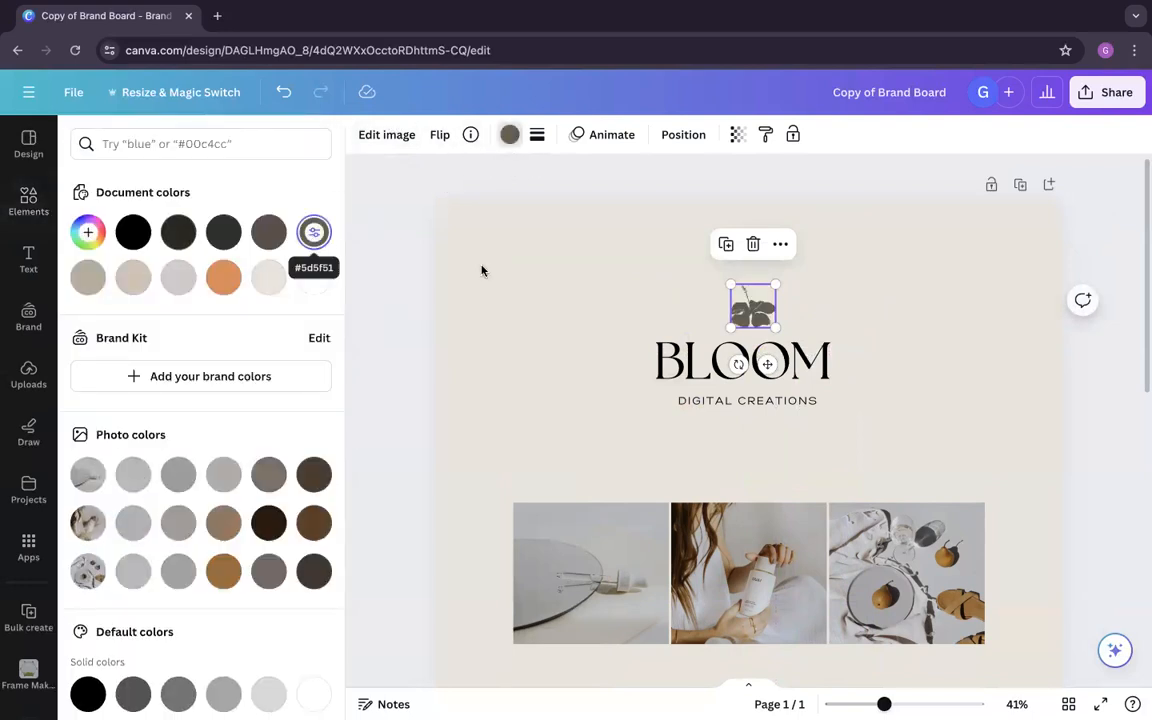
pyautogui.click(548, 330)
pyautogui.click(418, 428)
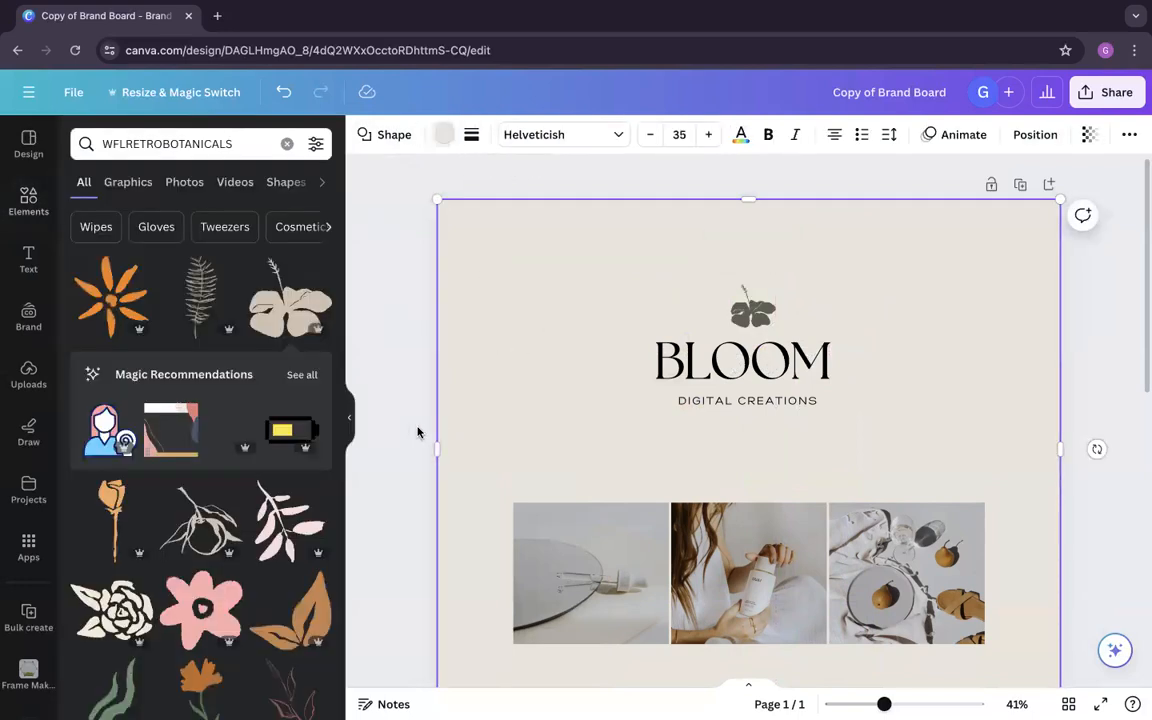
# Step: Select the flower, BLOOM and DIGITAL CREATIONS together, align them on their horizontal centre and move the logo slightly down
pyautogui.click(774, 402)
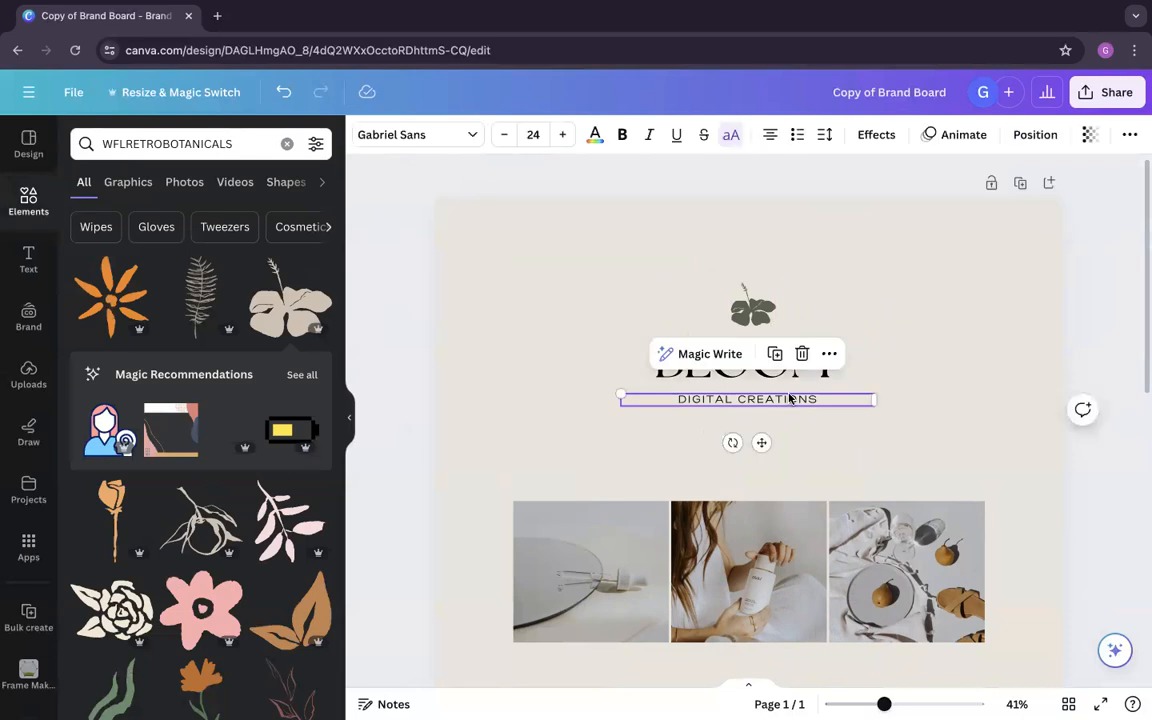
pyautogui.keyDown('shift'); pyautogui.click(824, 371); pyautogui.keyUp('shift')
pyautogui.keyDown('shift'); pyautogui.click(752, 305); pyautogui.keyUp('shift')
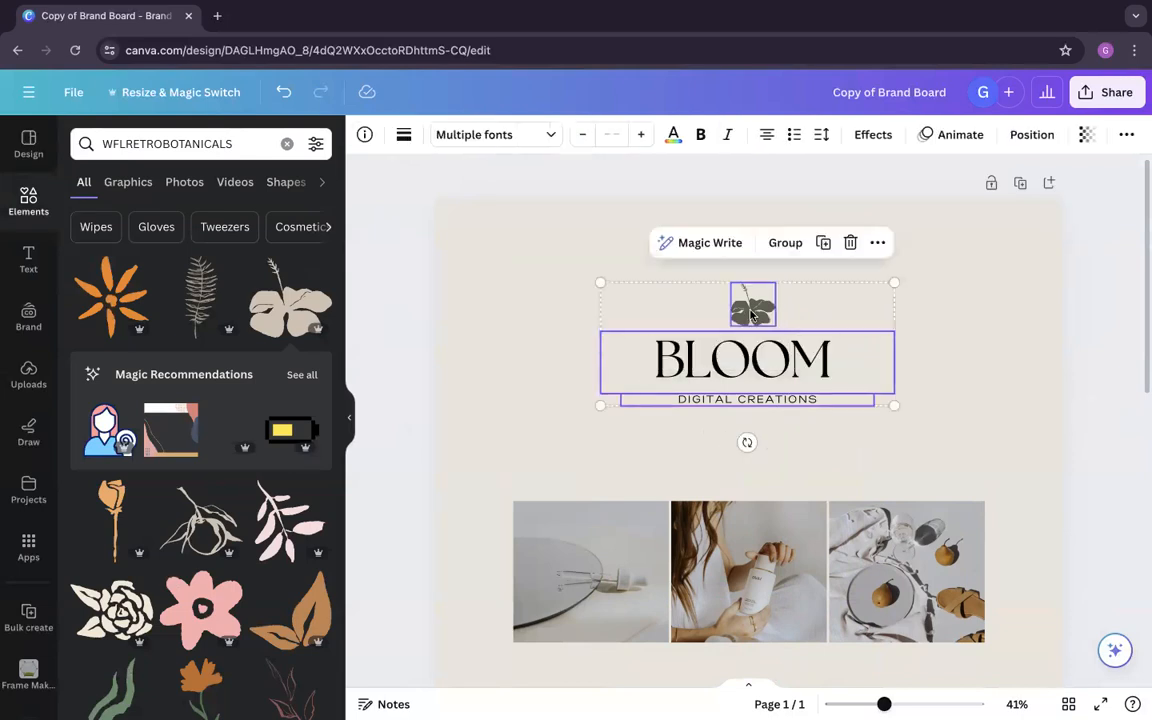
pyautogui.click(1030, 134)
pyautogui.click(300, 311)
pyautogui.moveTo(760, 359); pyautogui.dragTo(762, 387)
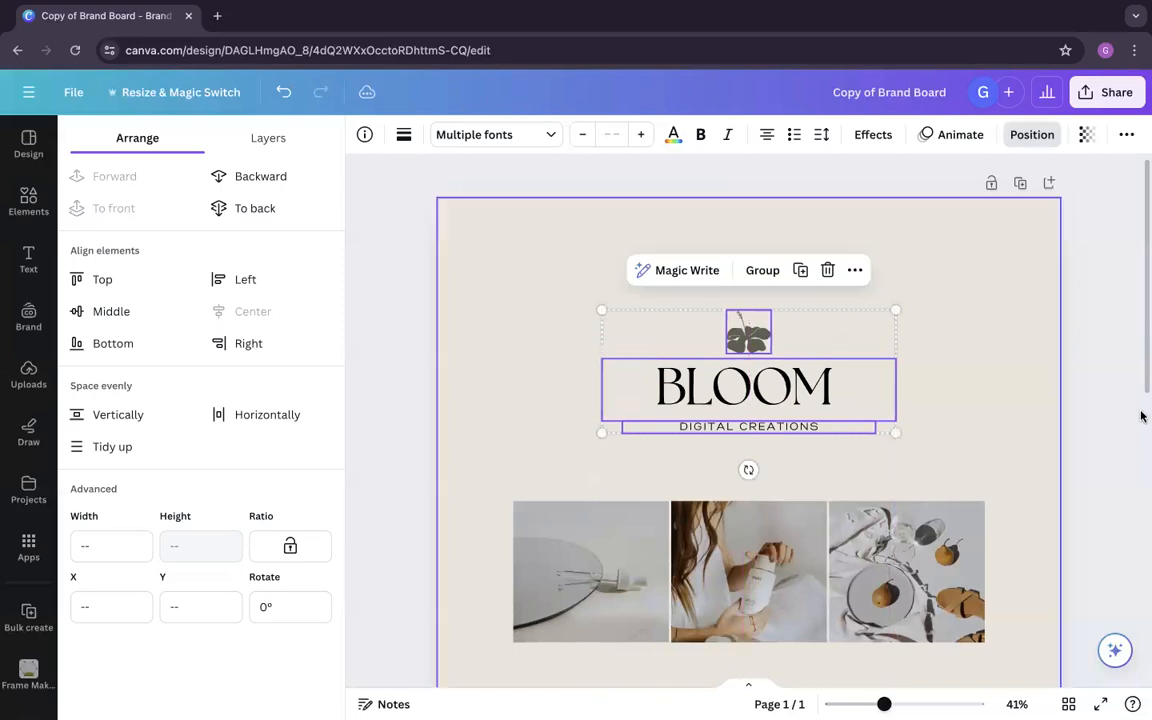
pyautogui.click(1107, 427)
pyautogui.click(1110, 427)
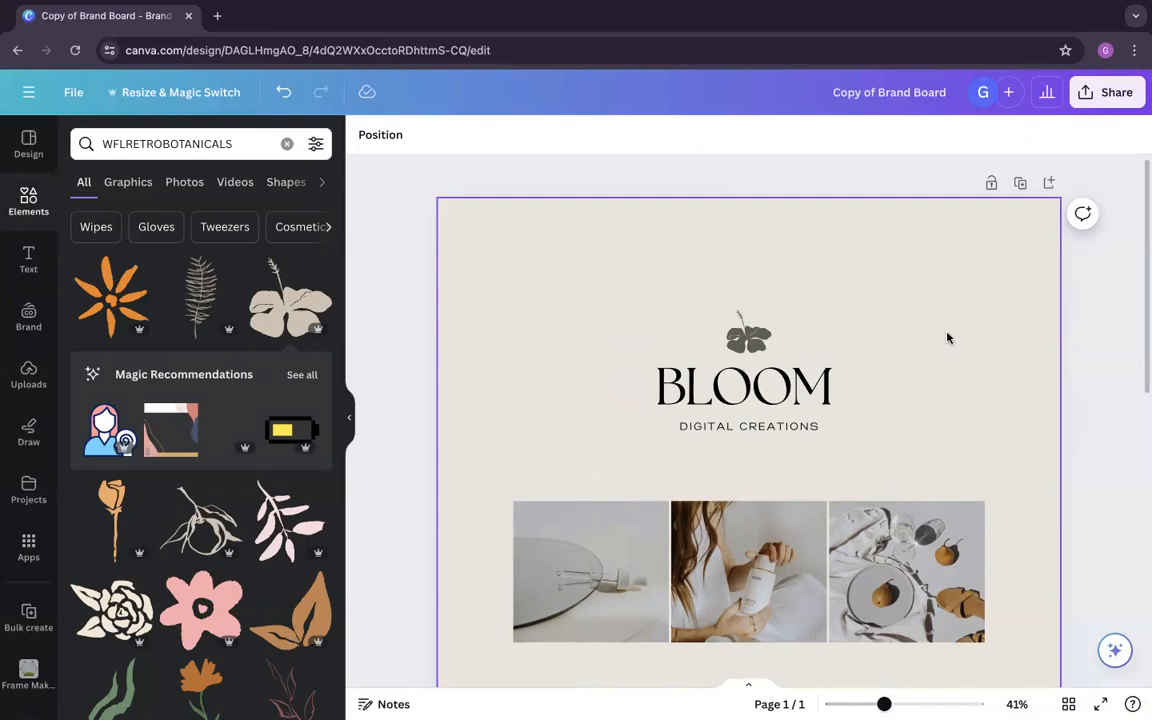
# Step: Move DIGITAL CREATIONS slightly up so it sits closer beneath the BLOOM heading
pyautogui.click(842, 420)
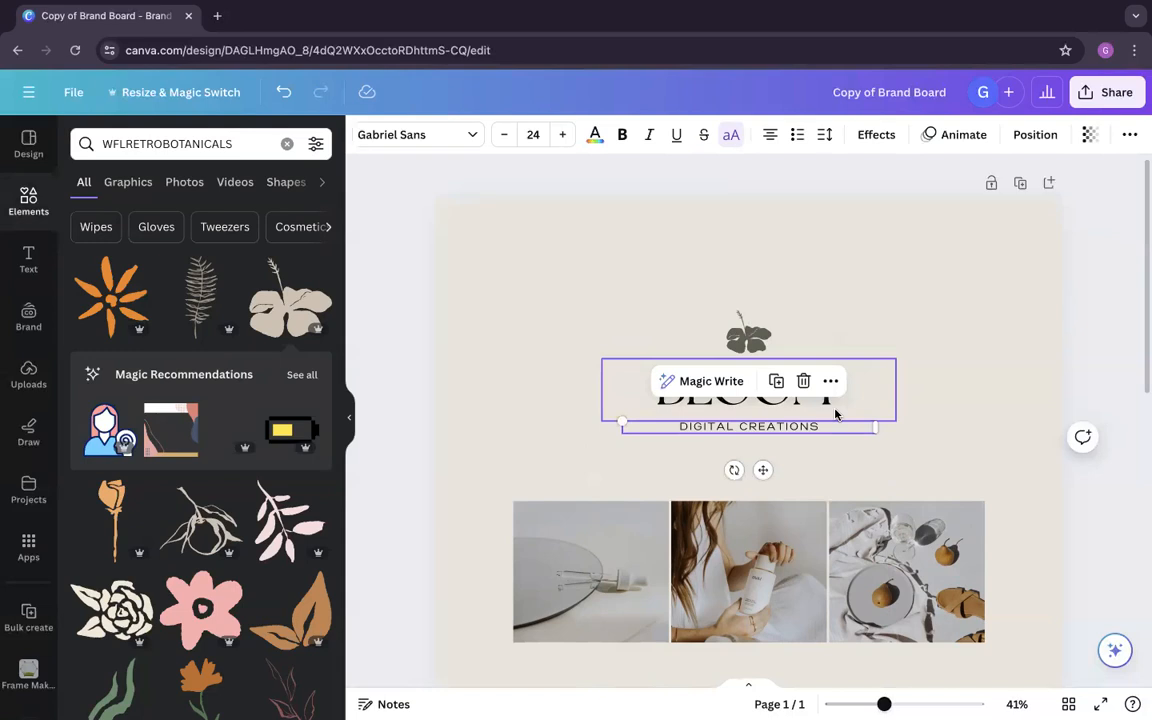
pyautogui.click(978, 461)
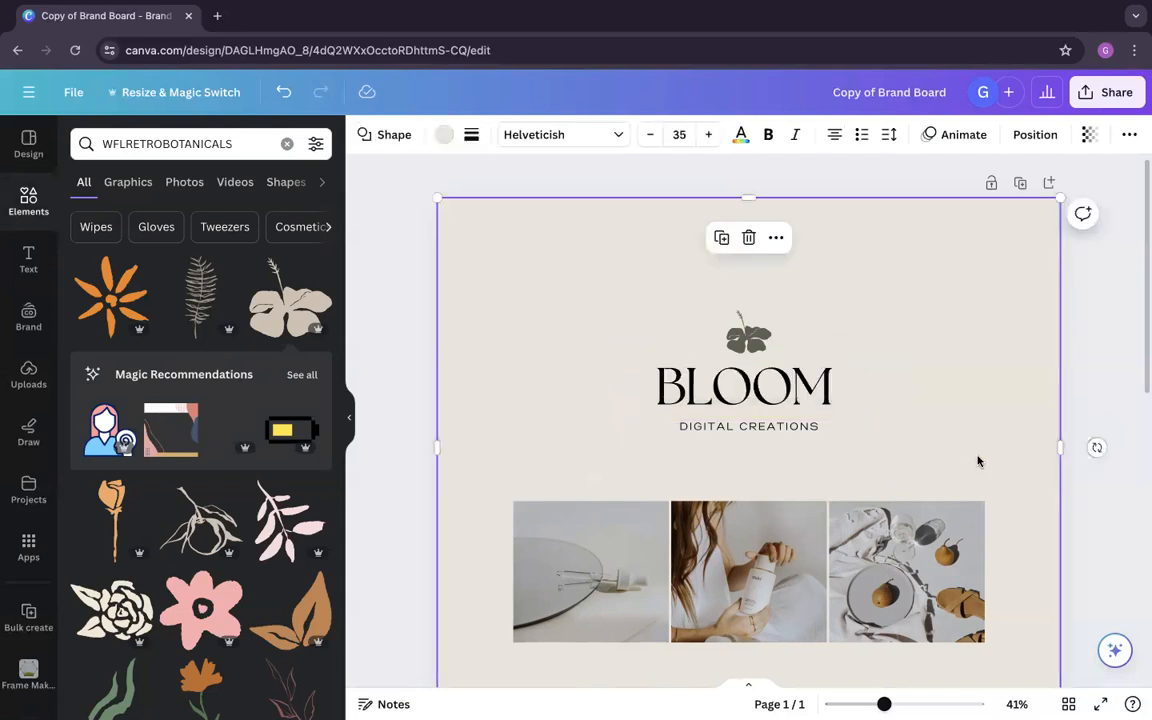
pyautogui.click(1080, 502)
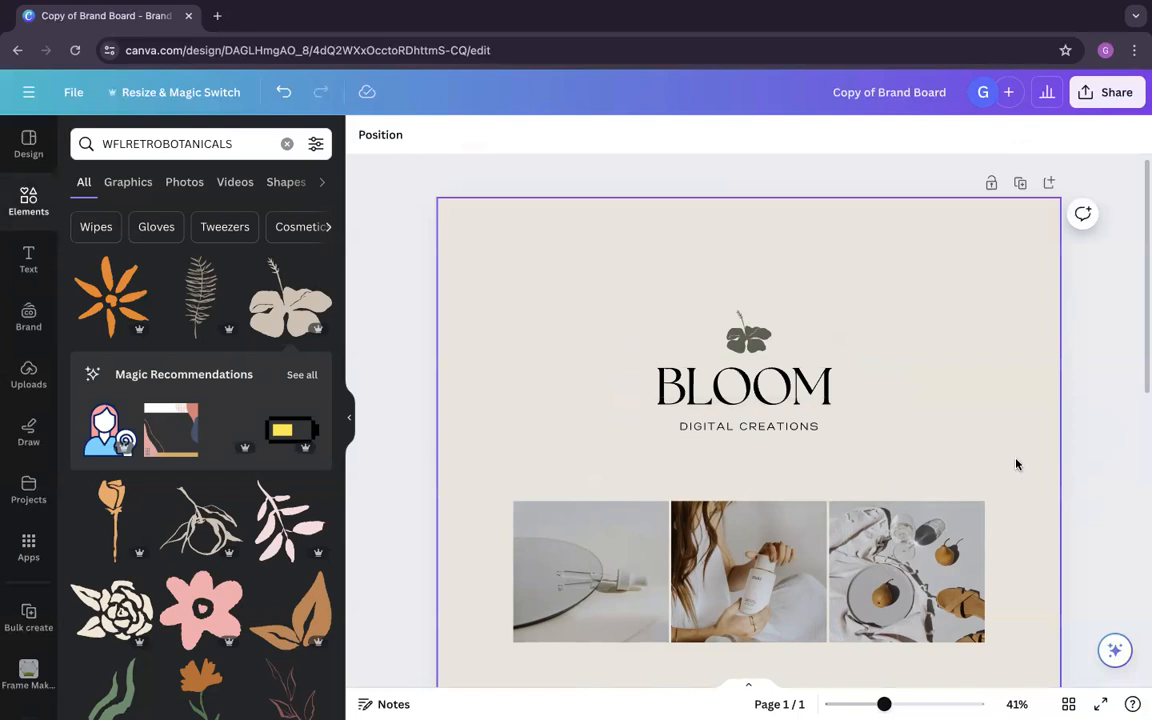
pyautogui.click(795, 430)
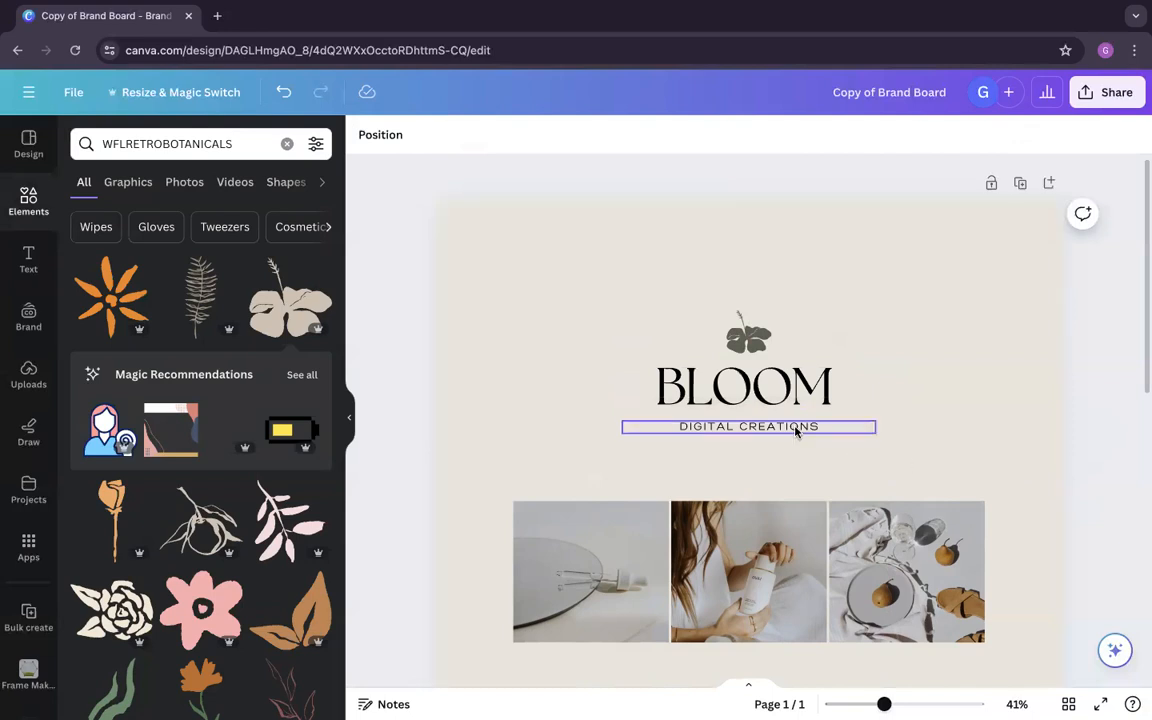
pyautogui.moveTo(798, 427); pyautogui.dragTo(797, 420)
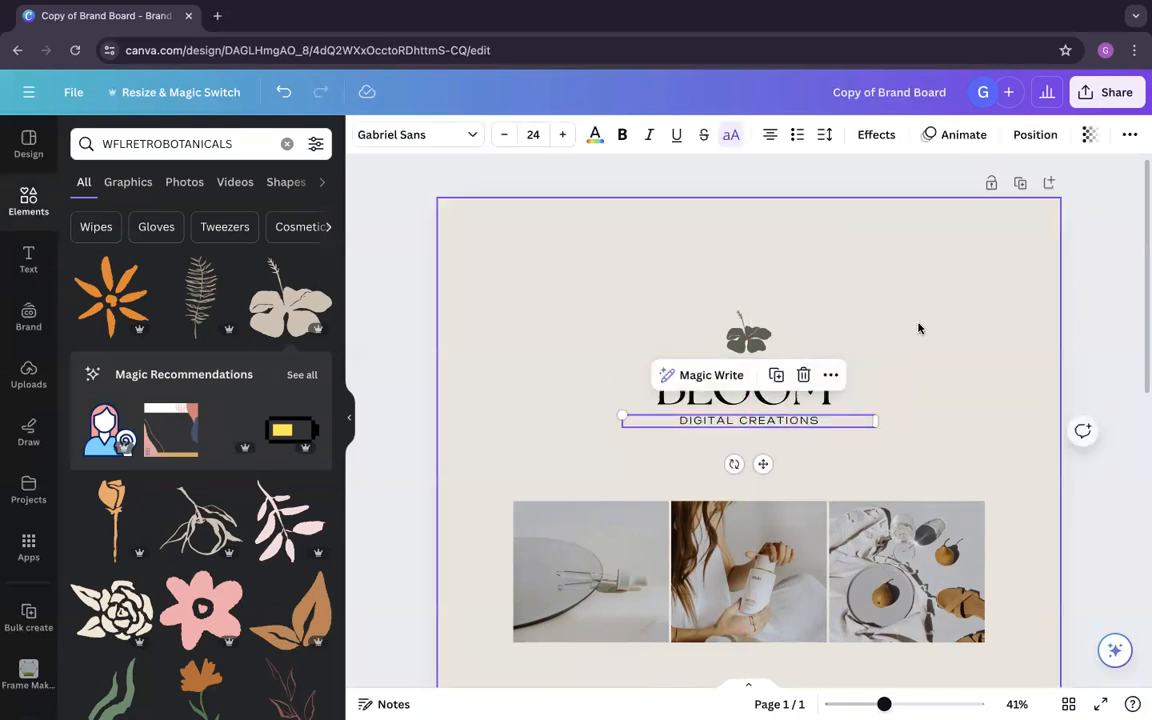
# Step: Centre DIGITAL CREATIONS and the BLOOM heading horizontally on the page and check the flower's page alignment
pyautogui.click(1035, 134)
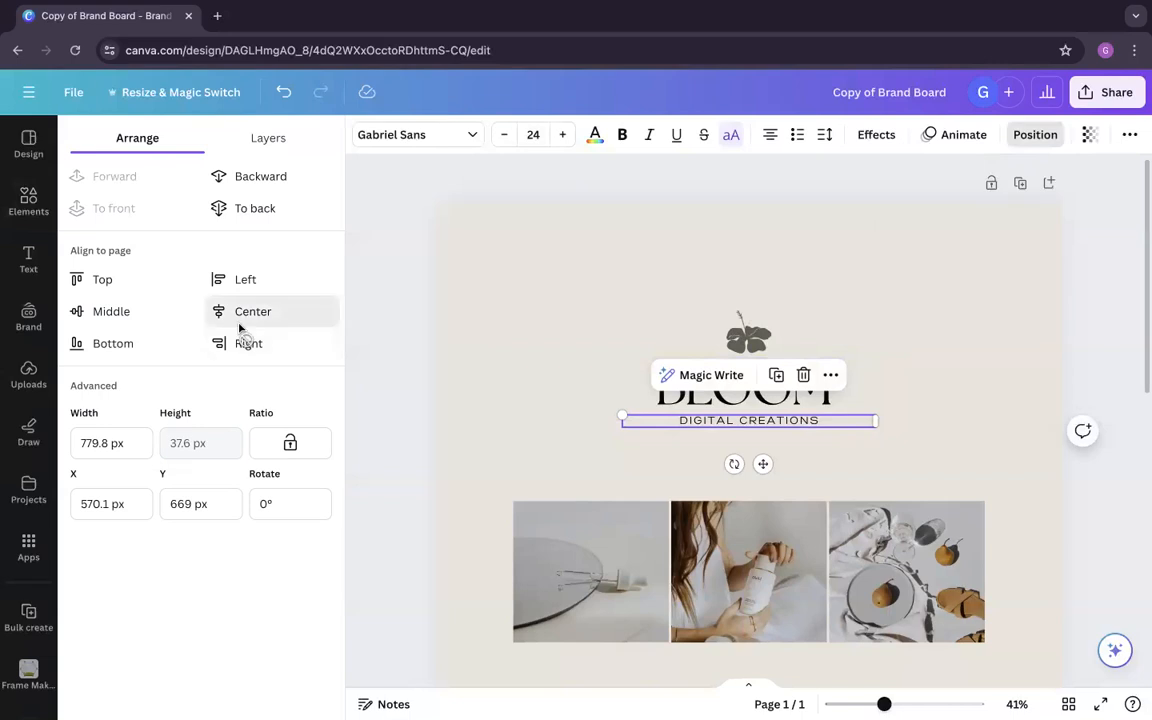
pyautogui.click(614, 403)
pyautogui.click(275, 316)
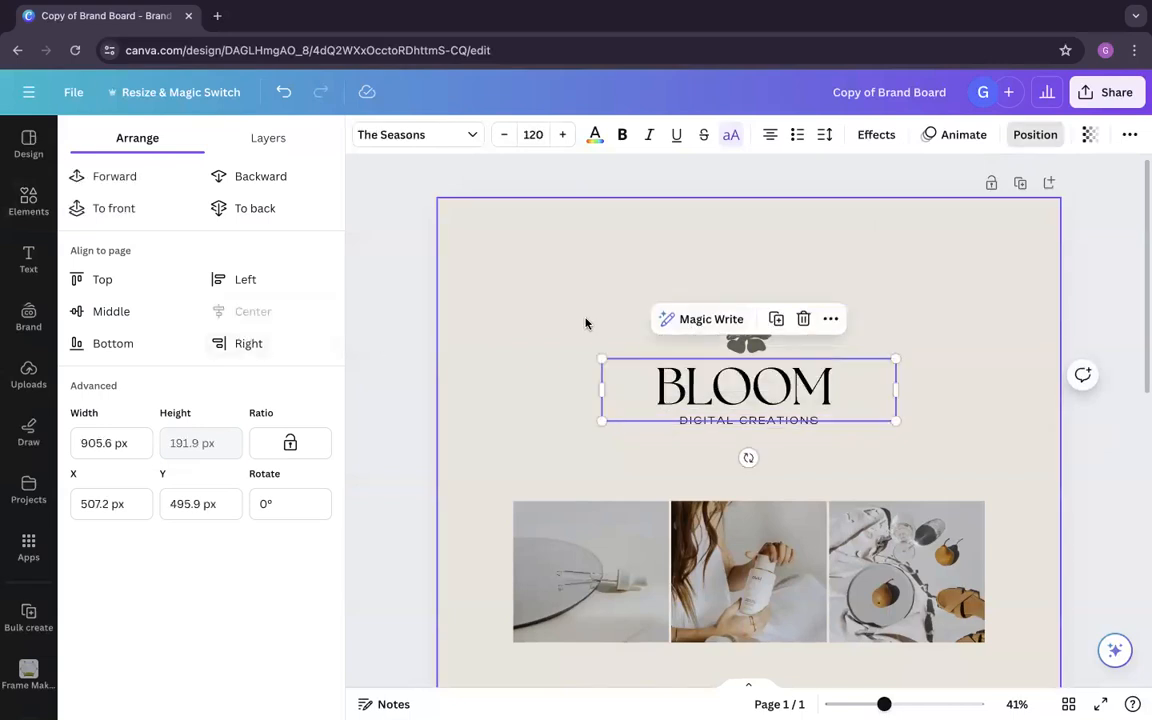
pyautogui.click(745, 337)
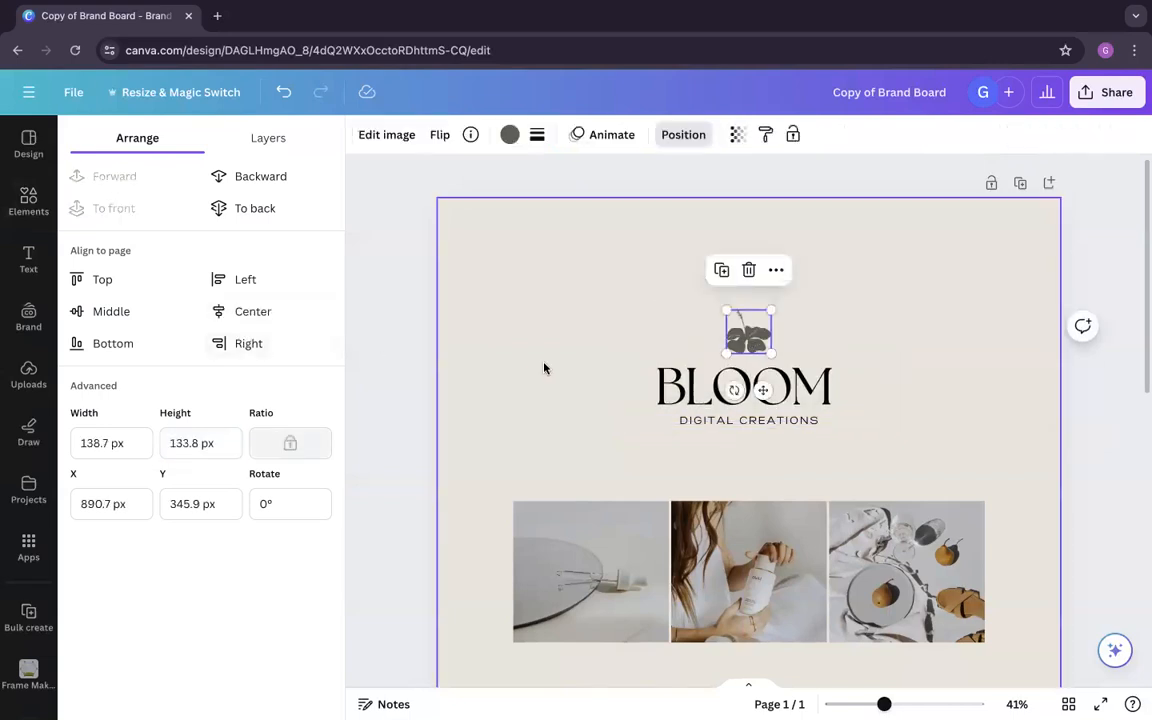
pyautogui.click(544, 368)
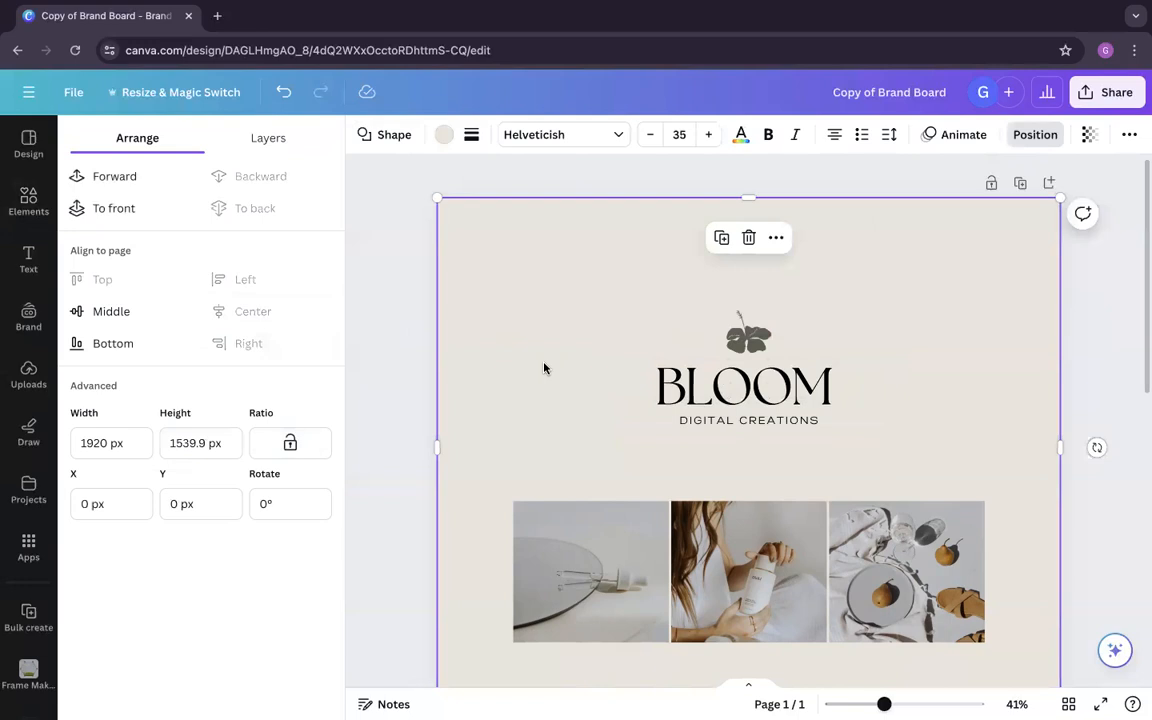
# Step: Deselect the beige background, switch to the creative prompts presentation and go to its Minimal Type colour pairings slide
pyautogui.scroll(-1, 414, 395)
pyautogui.click(413, 394)
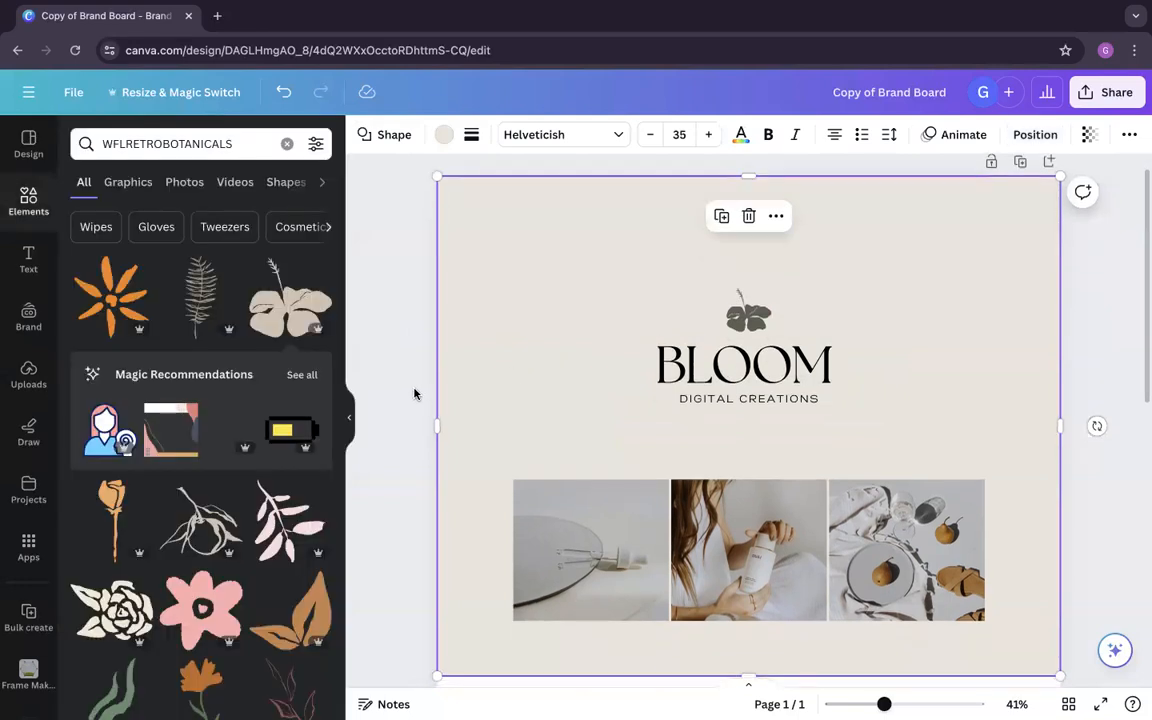
pyautogui.click(414, 436)
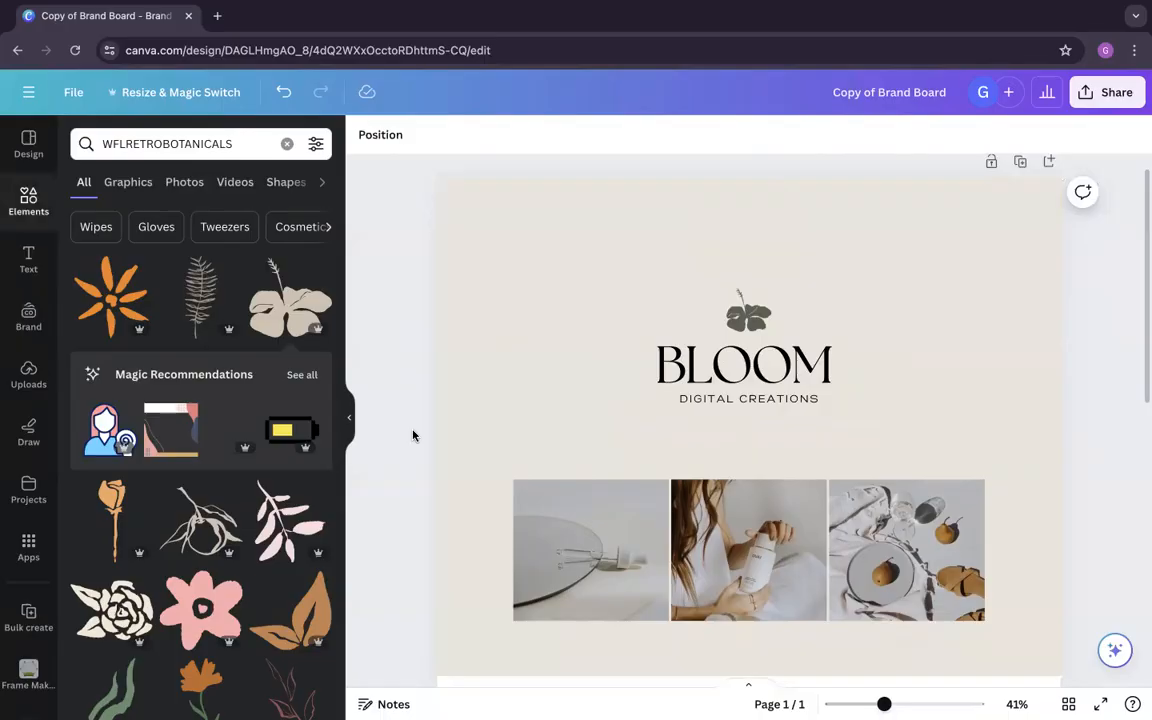
pyautogui.hotkey('ctrl', 'Left')
pyautogui.click(239, 352)
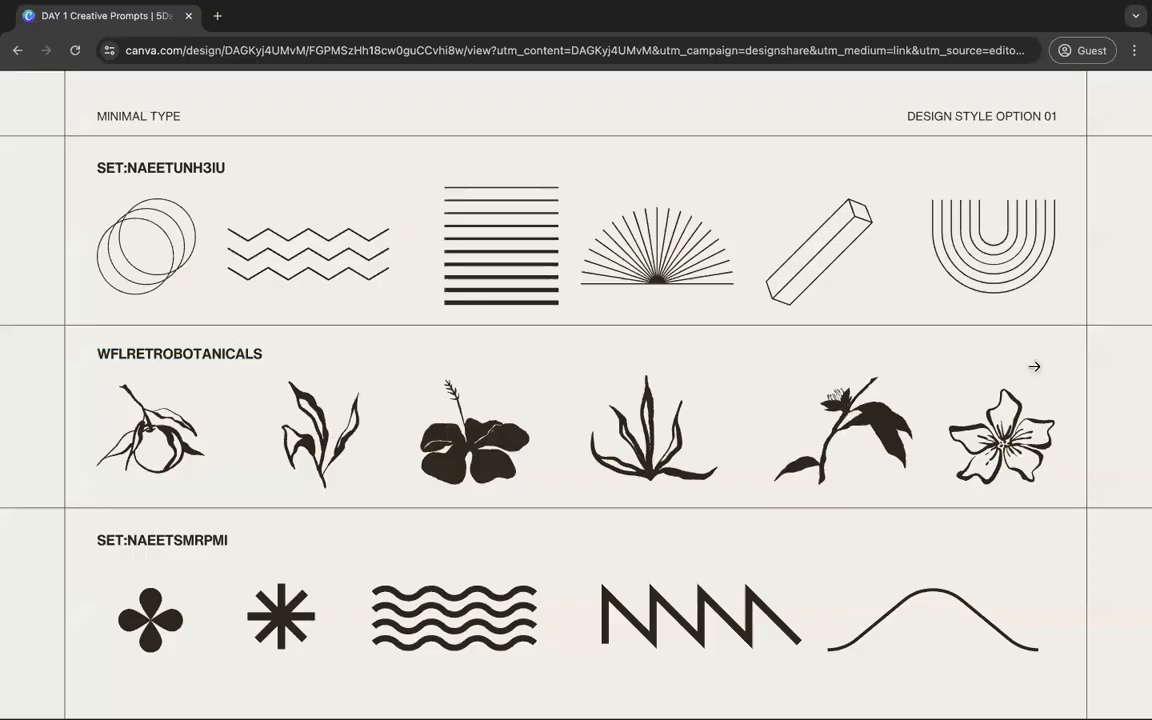
pyautogui.click(1034, 366)
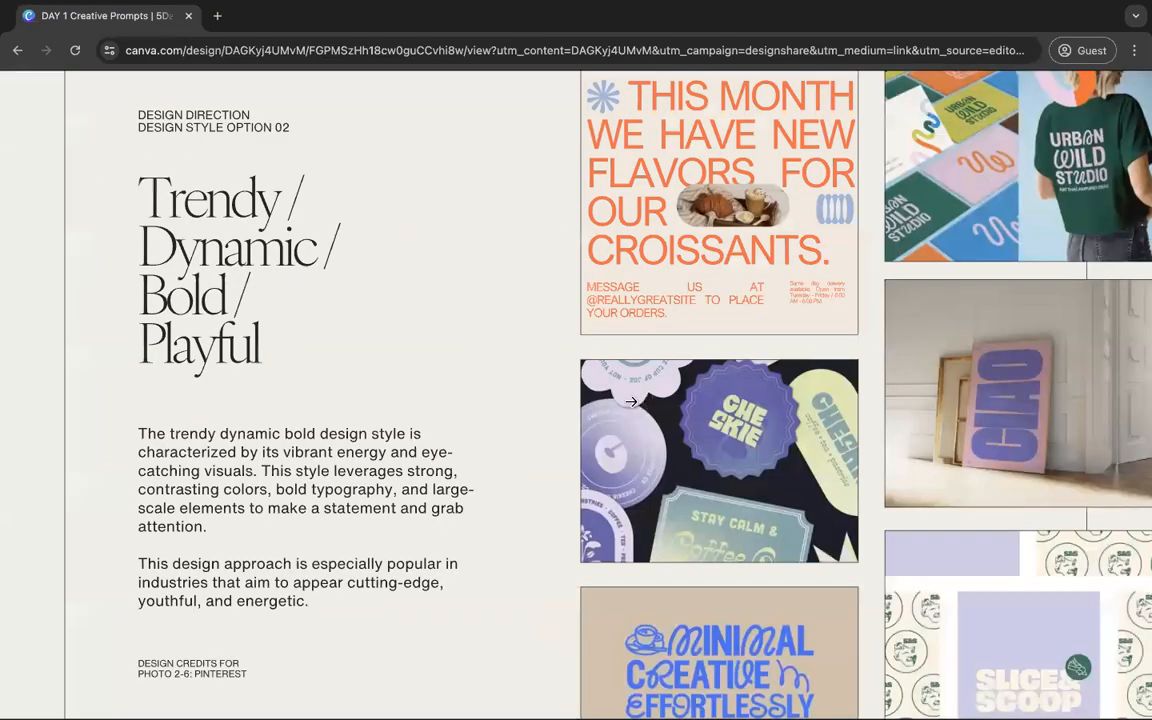
pyautogui.click(84, 391)
pyautogui.click(98, 391)
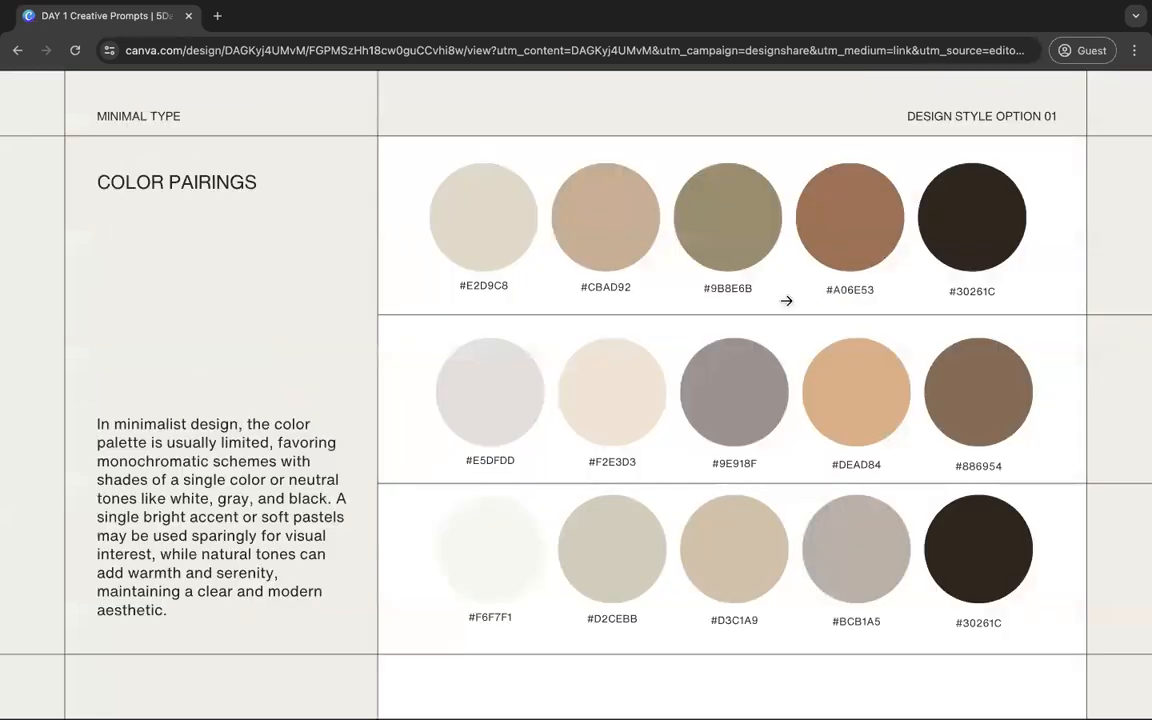
# Step: Fill the SAND swatch with #E2D9C8 from the first colour pairing and select the code CBAD92 in the presentation
pyautogui.moveTo(512, 285); pyautogui.dragTo(463, 287)
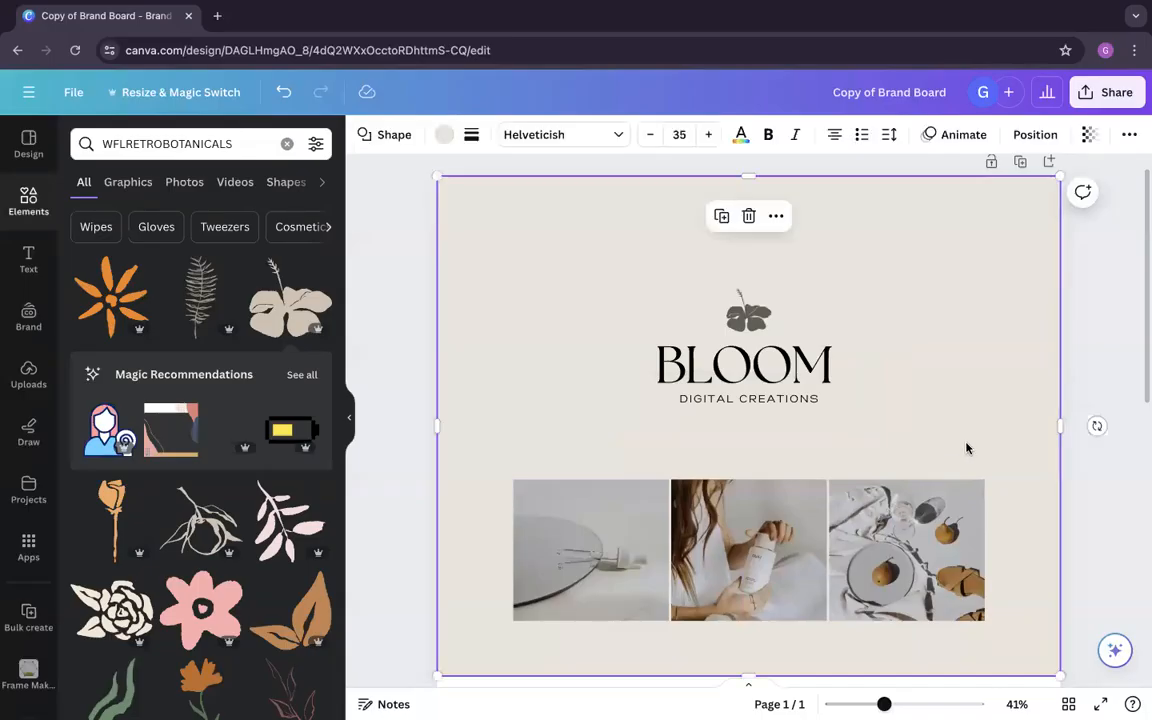
pyautogui.scroll(-5, 967, 447)
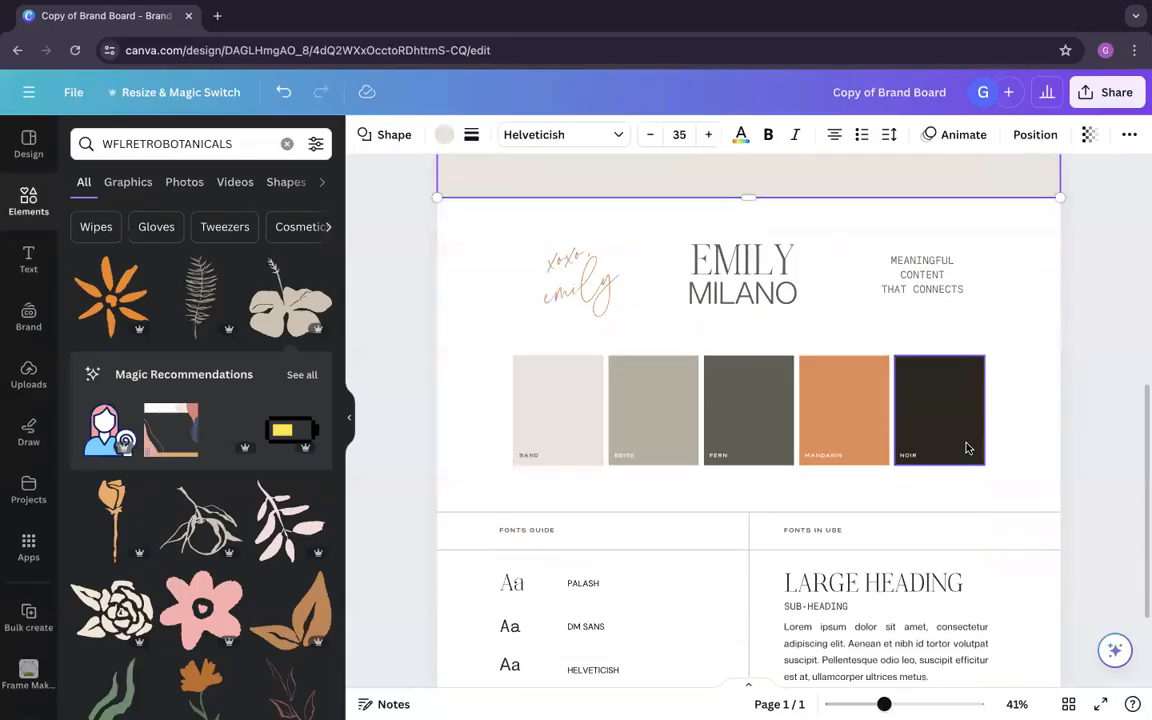
pyautogui.scroll(1, 965, 447)
pyautogui.click(514, 489)
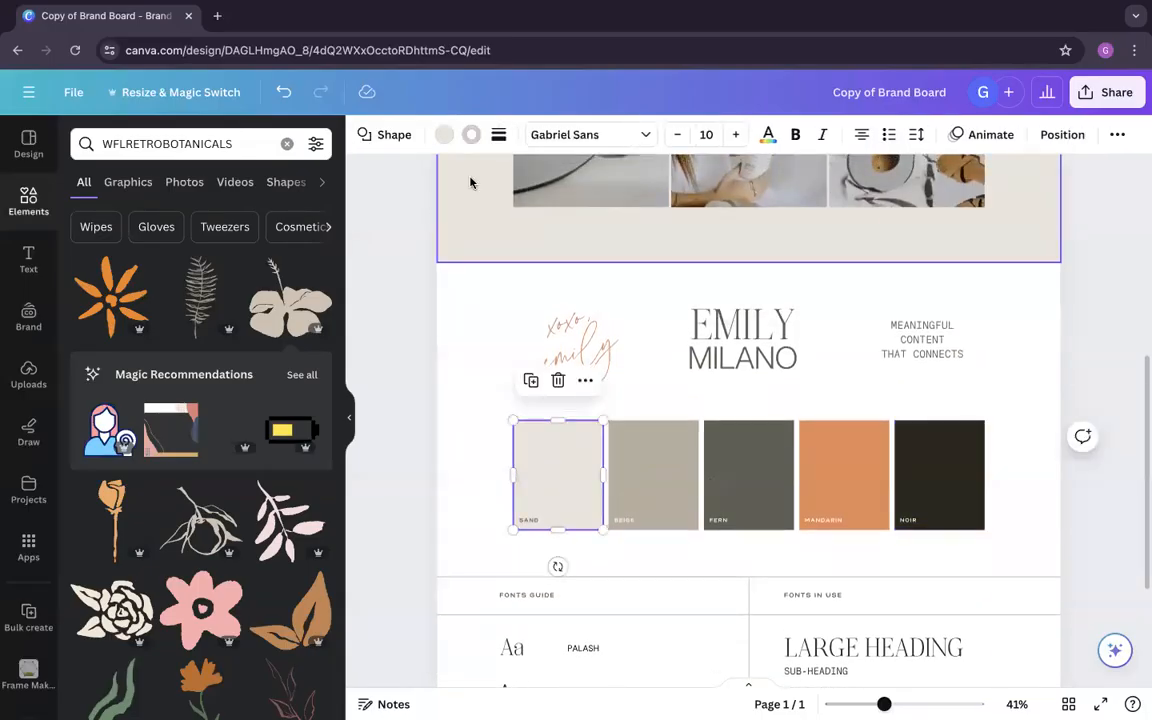
pyautogui.click(446, 137)
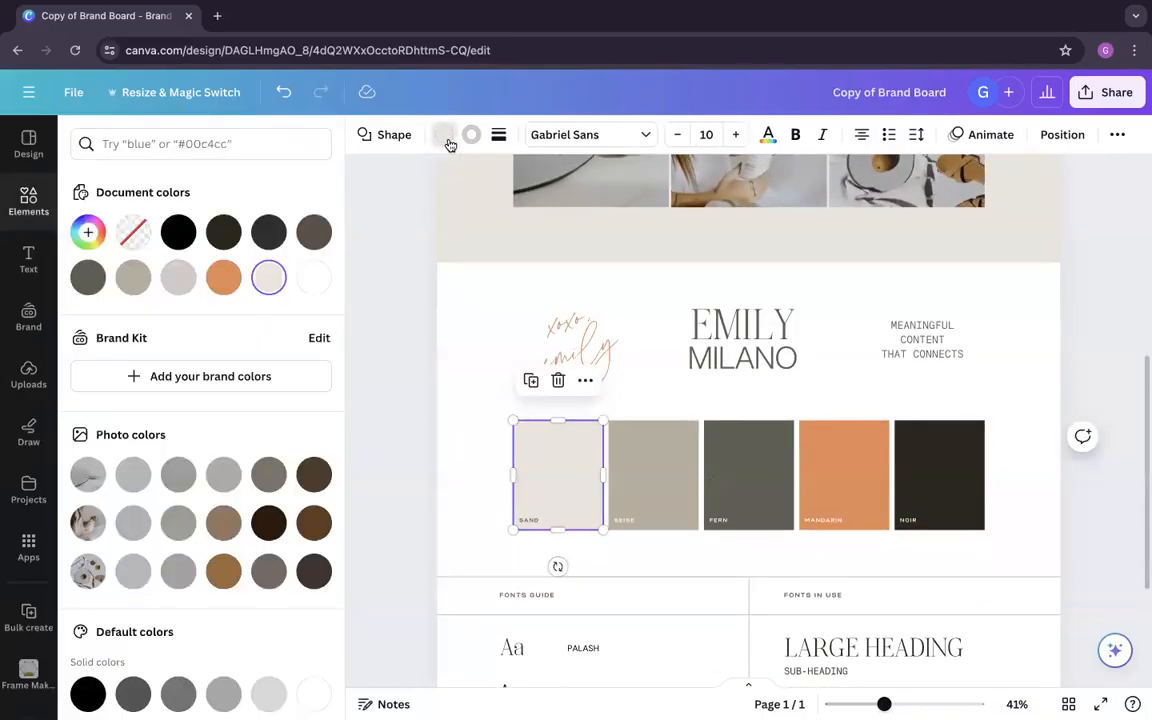
pyautogui.click(88, 232)
pyautogui.click(485, 428)
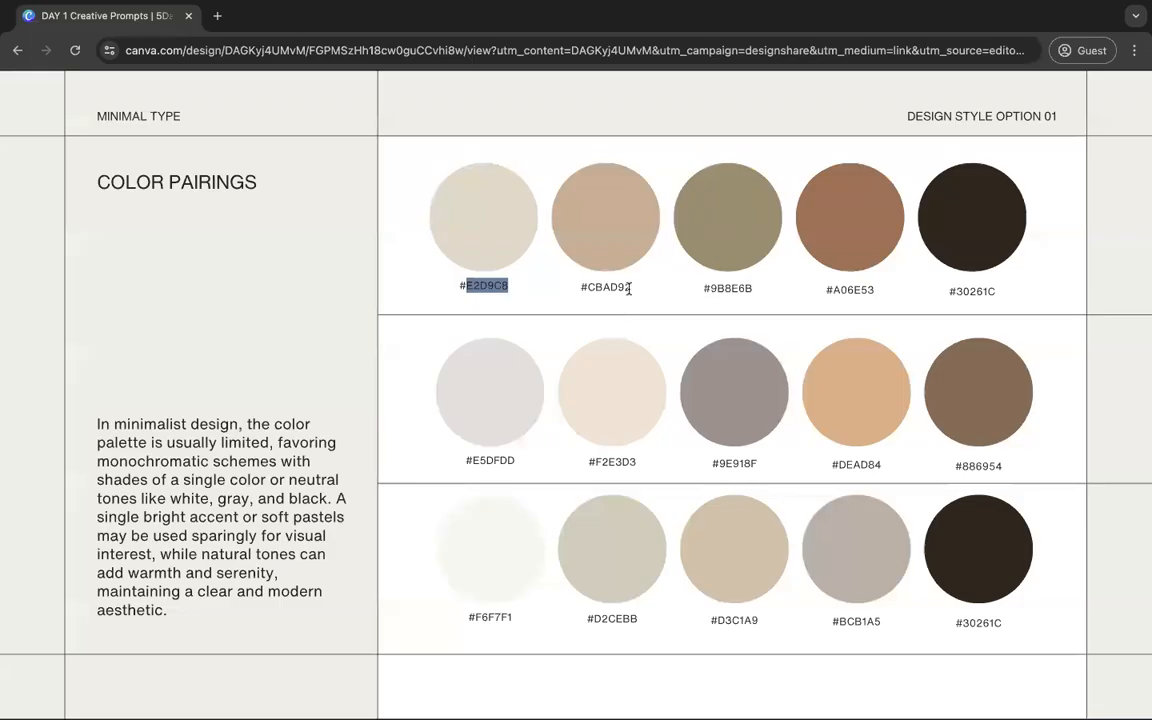
pyautogui.moveTo(630, 286); pyautogui.dragTo(587, 287)
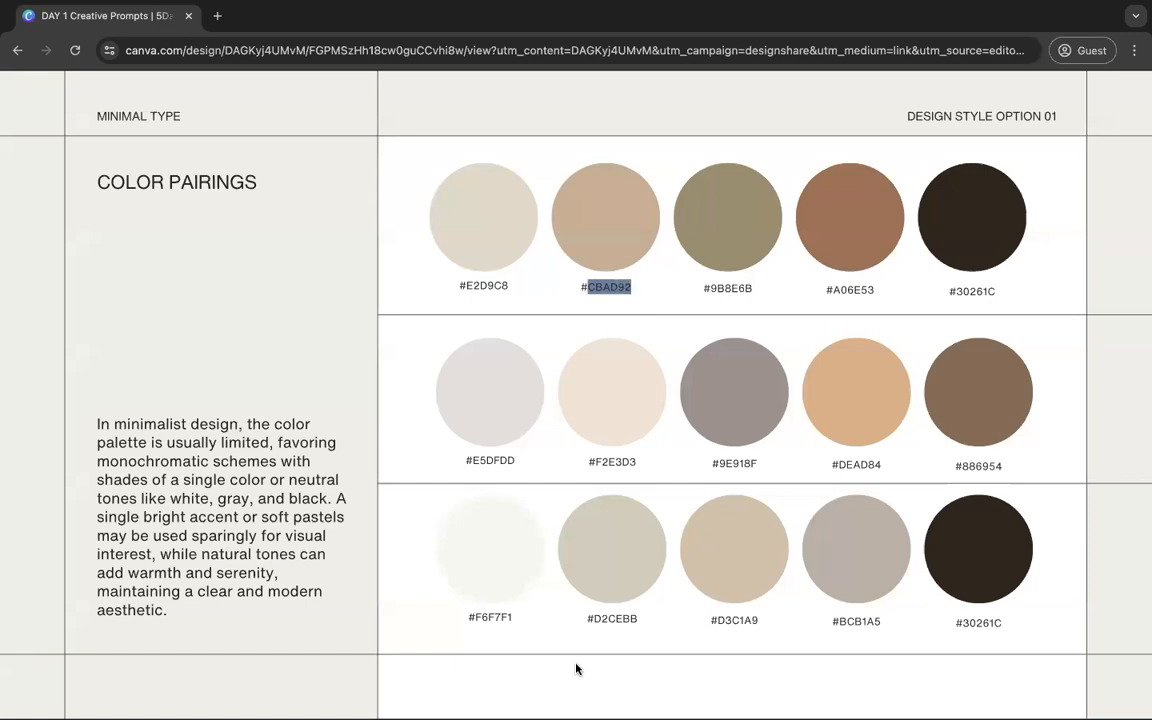
pyautogui.click(586, 612)
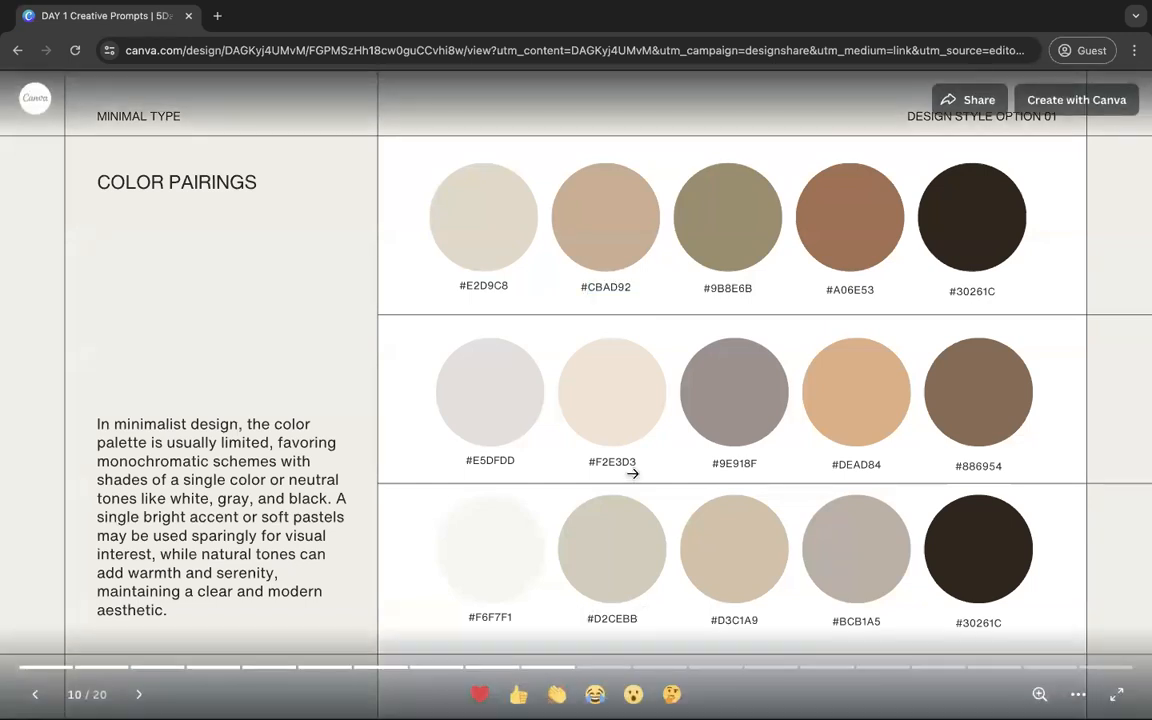
# Step: Fill the SAND swatch with #E5DFDD from the presentation's second colour pairing
pyautogui.moveTo(515, 460); pyautogui.dragTo(468, 460)
pyautogui.hotkey('ctrl', 'c')
pyautogui.hotkey('ctrl', 'Right')
pyautogui.click(562, 487)
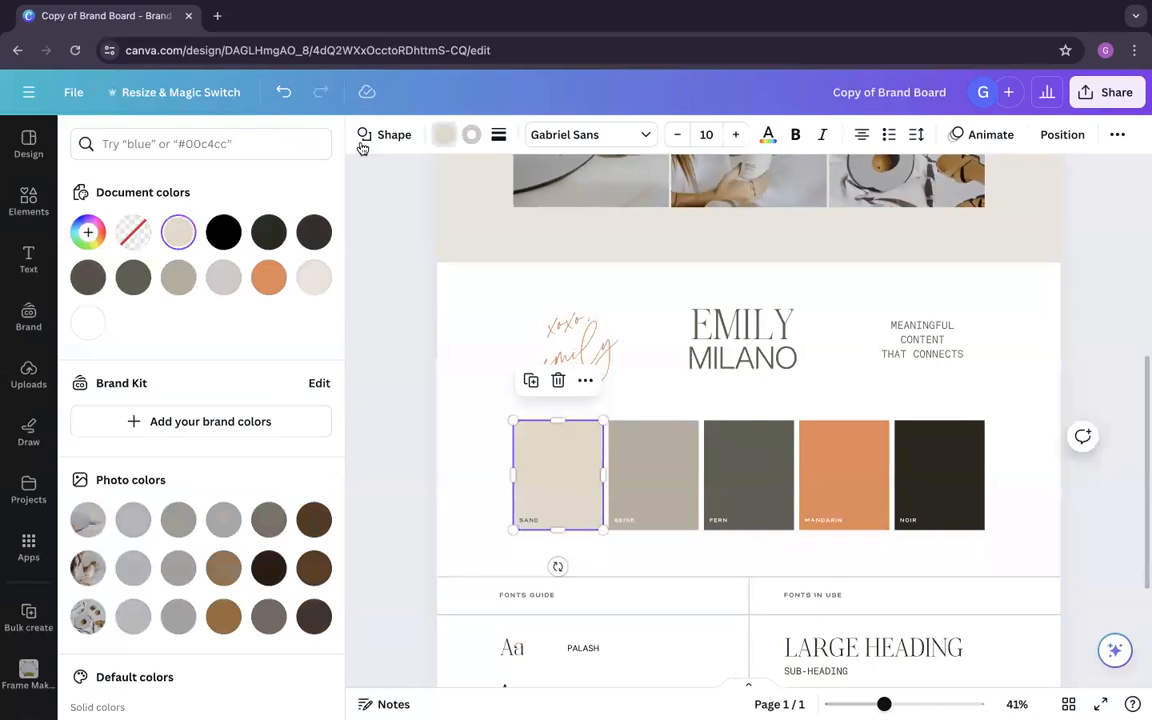
pyautogui.click(88, 232)
pyautogui.hotkey('ctrl', 'v')
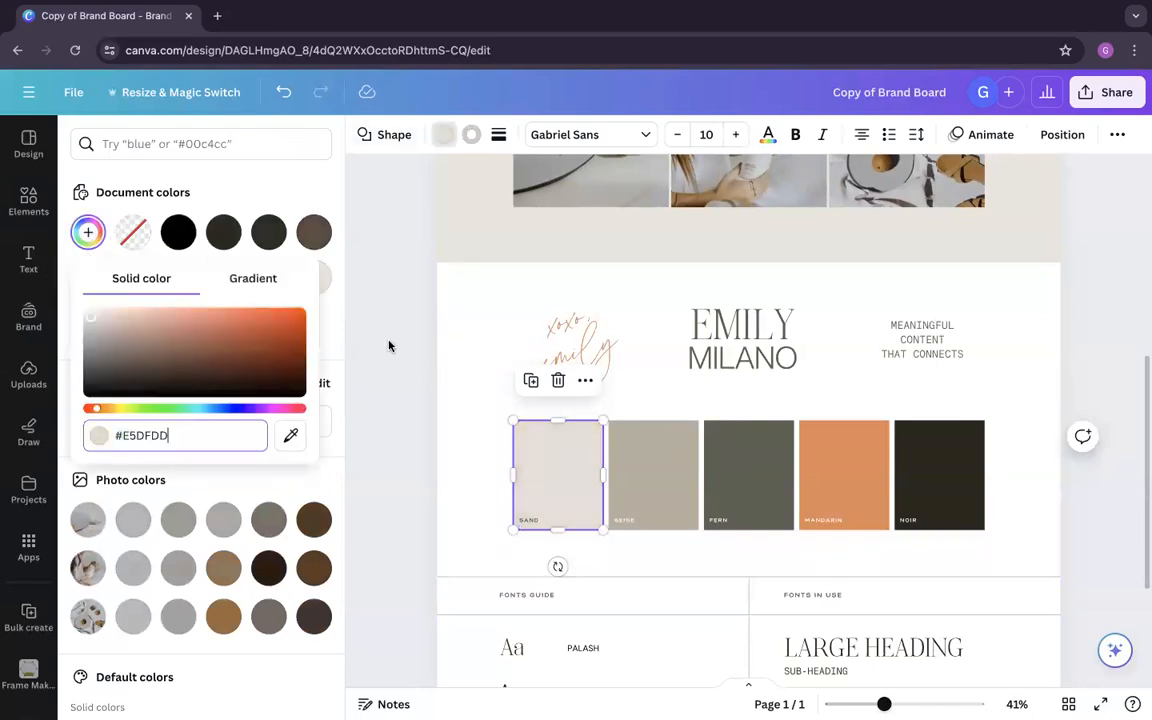
pyautogui.click(462, 414)
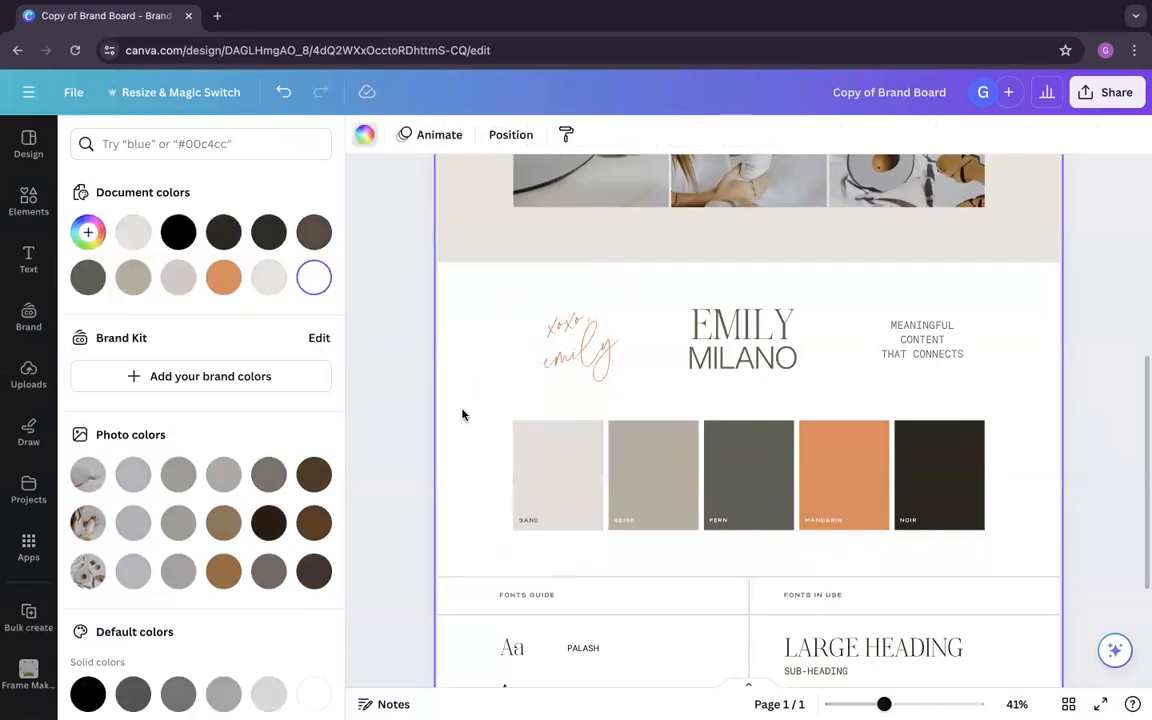
# Step: Copy the code F2E3D3 from the second colour pairing and apply it to the BEIGE swatch
pyautogui.hotkey('alt', 'Tab')
pyautogui.moveTo(638, 461); pyautogui.dragTo(592, 461)
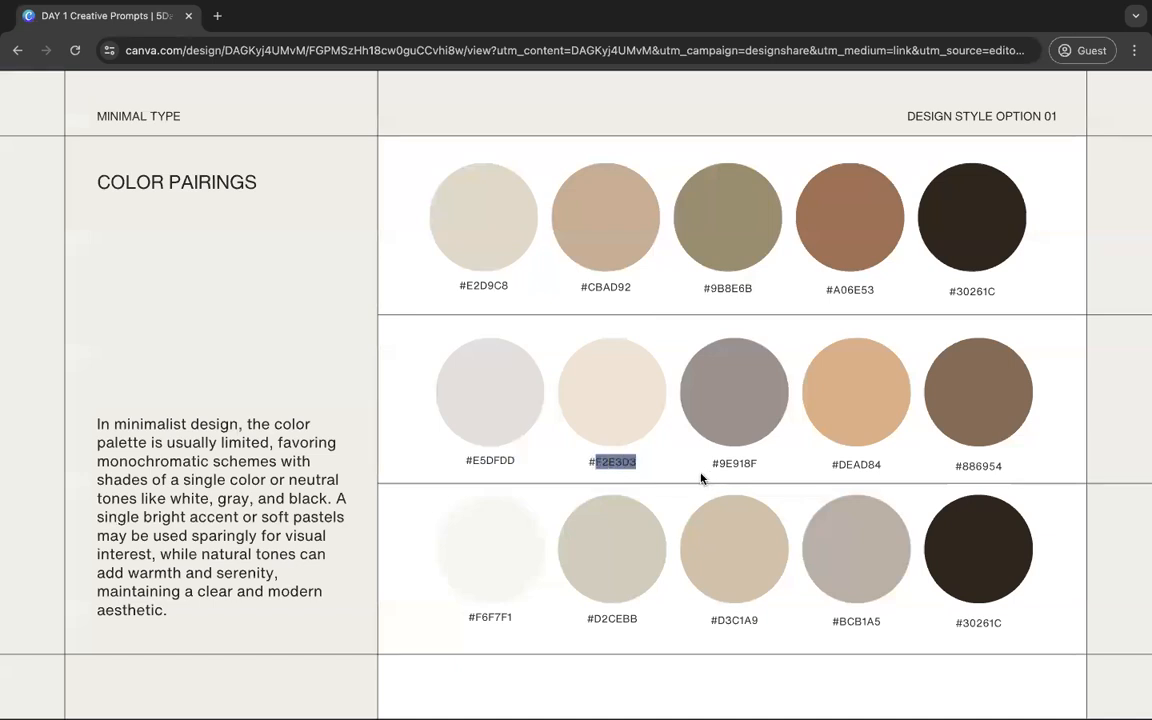
pyautogui.hotkey('alt', 'Tab')
pyautogui.click(655, 476)
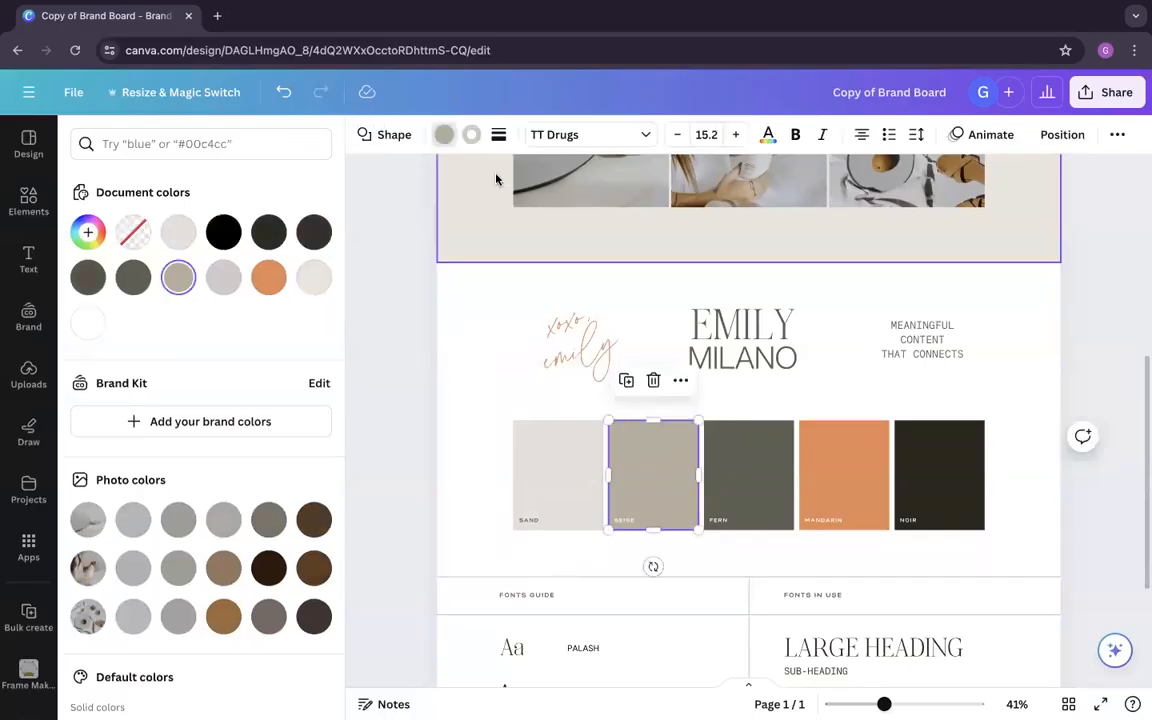
pyautogui.click(443, 134)
pyautogui.click(443, 134)
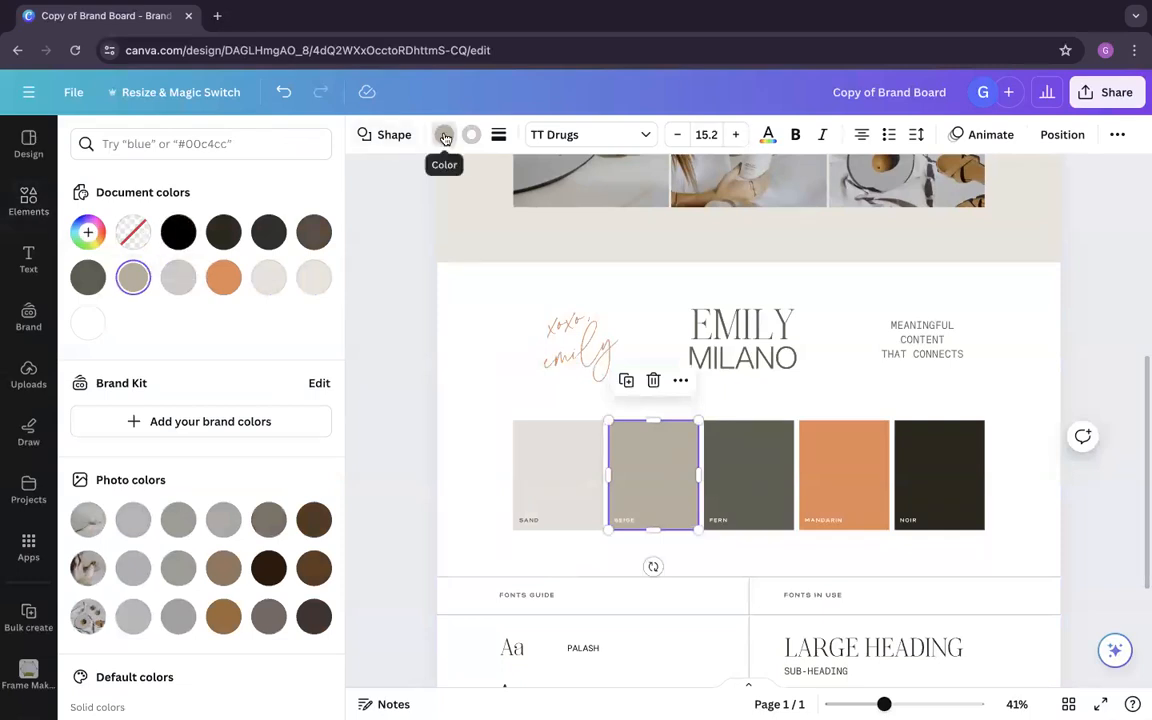
pyautogui.click(88, 235)
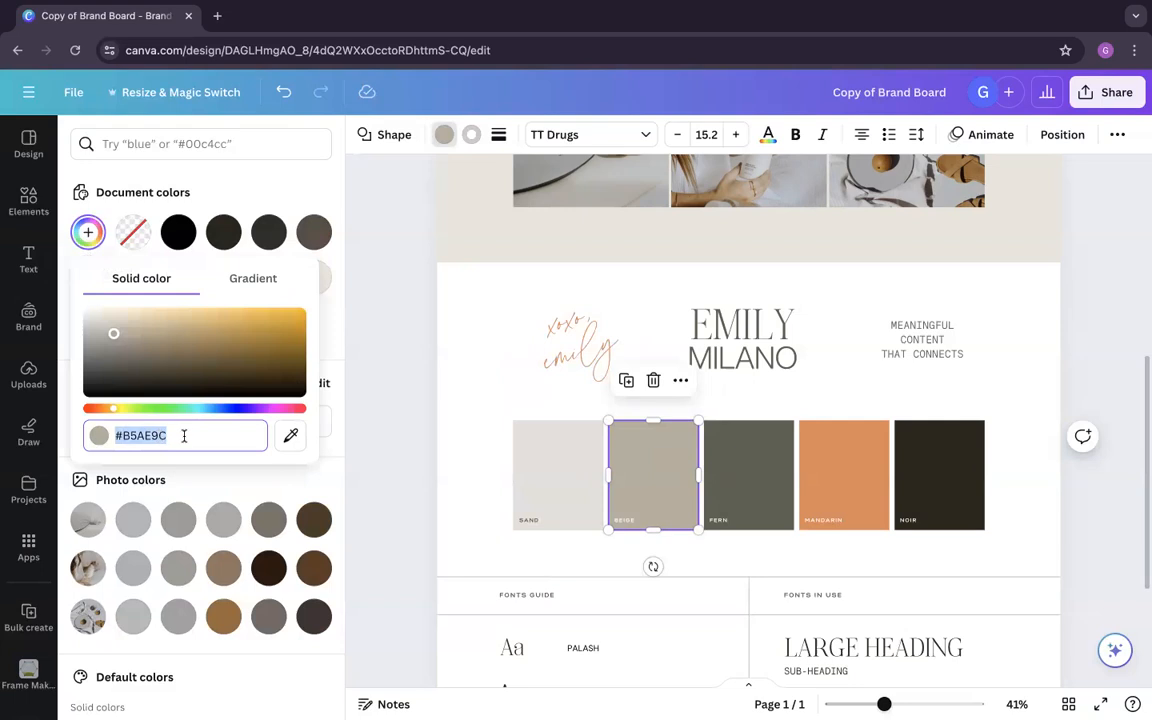
pyautogui.write('#F2E3D3')
pyautogui.click(495, 446)
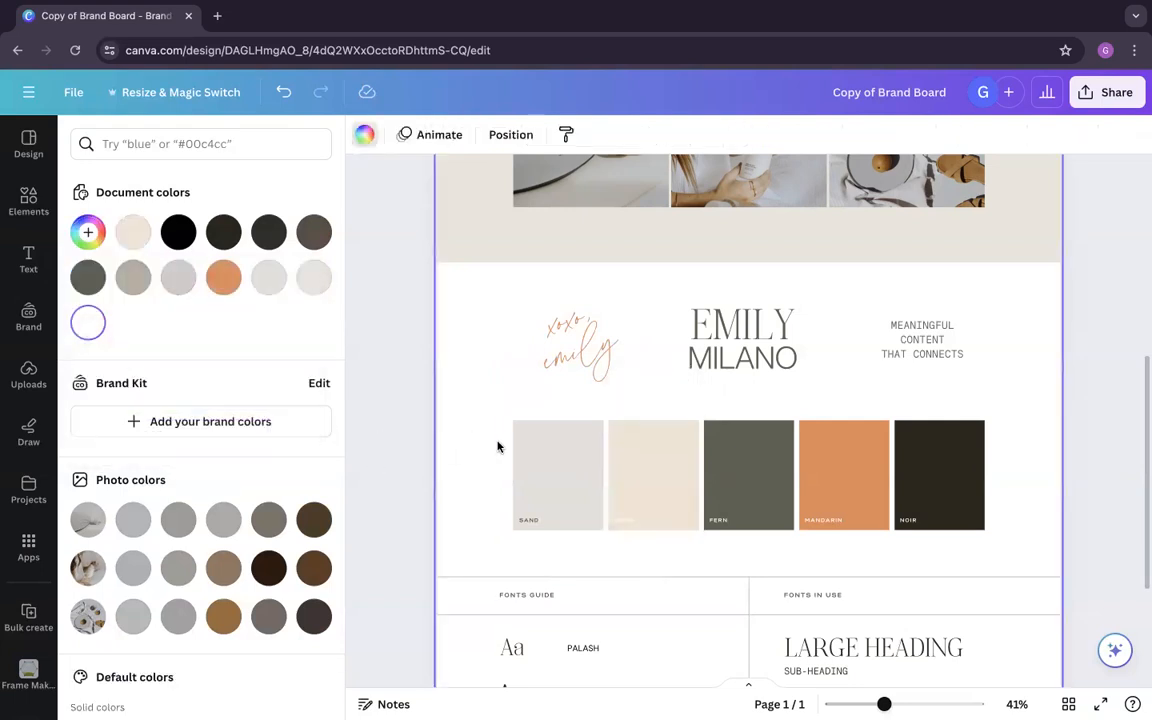
# Step: Recolour the FERN swatch with 9E918F, copied from the second colour pairing
pyautogui.hotkey('alt', 'Tab')
pyautogui.moveTo(759, 463); pyautogui.dragTo(716, 464)
pyautogui.hotkey('ctrl', 'c')
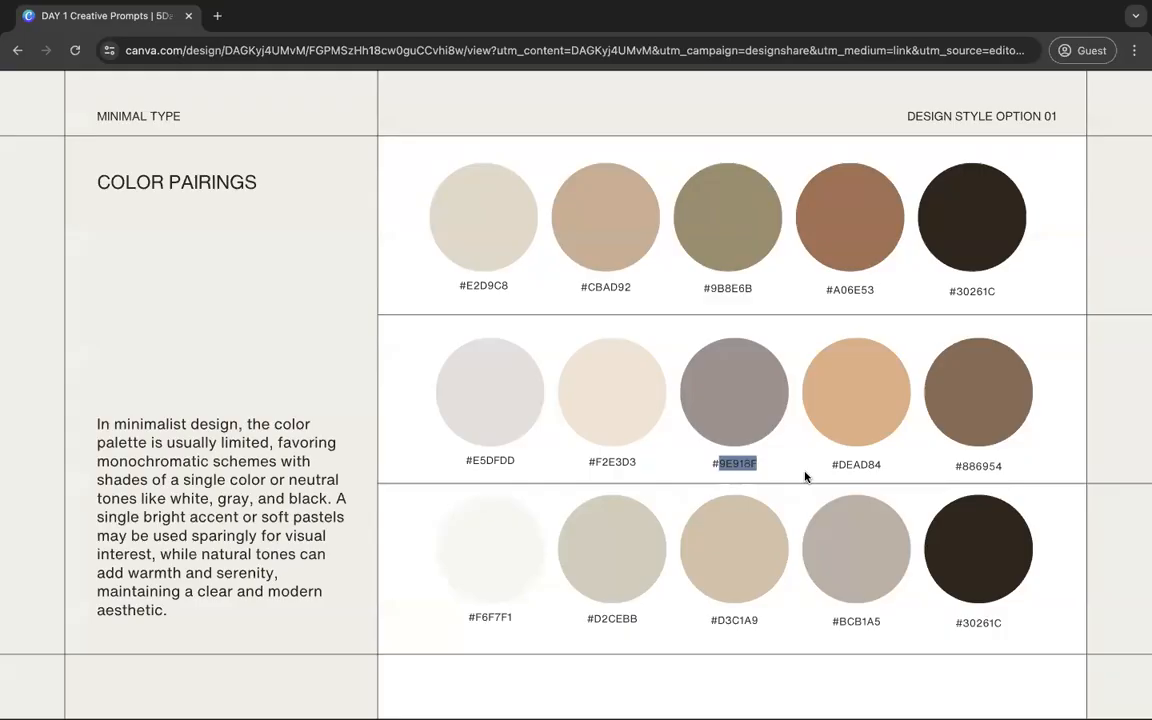
pyautogui.hotkey('alt', 'Tab')
pyautogui.click(88, 232)
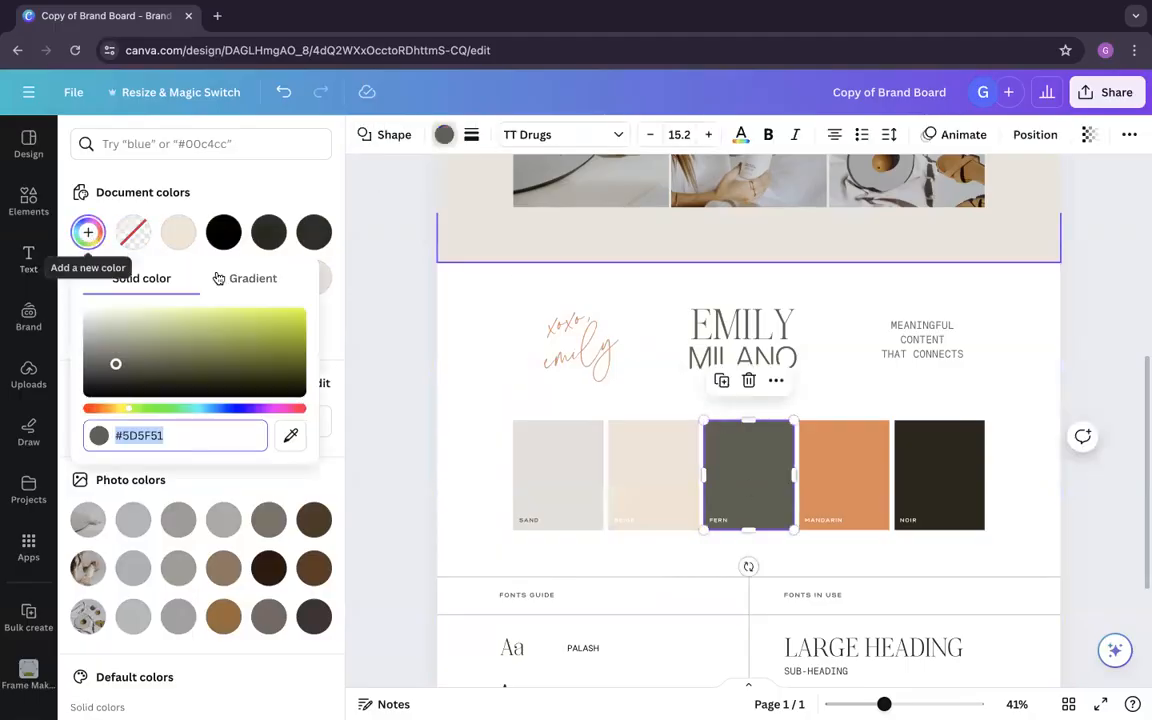
pyautogui.hotkey('ctrl', 'v')
pyautogui.click(470, 405)
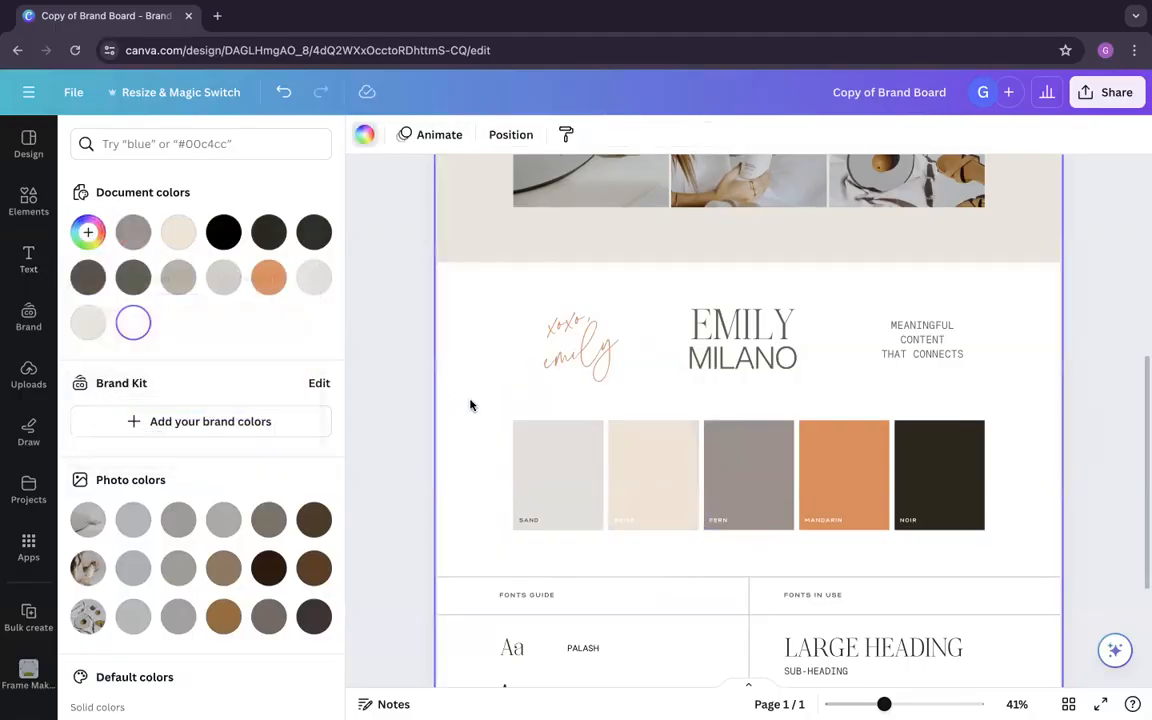
# Step: Replace the MANDARIN swatch's fill with #DEAD84 from the second colour pairing
pyautogui.hotkey('alt', 'Tab')
pyautogui.moveTo(884, 464); pyautogui.dragTo(840, 463)
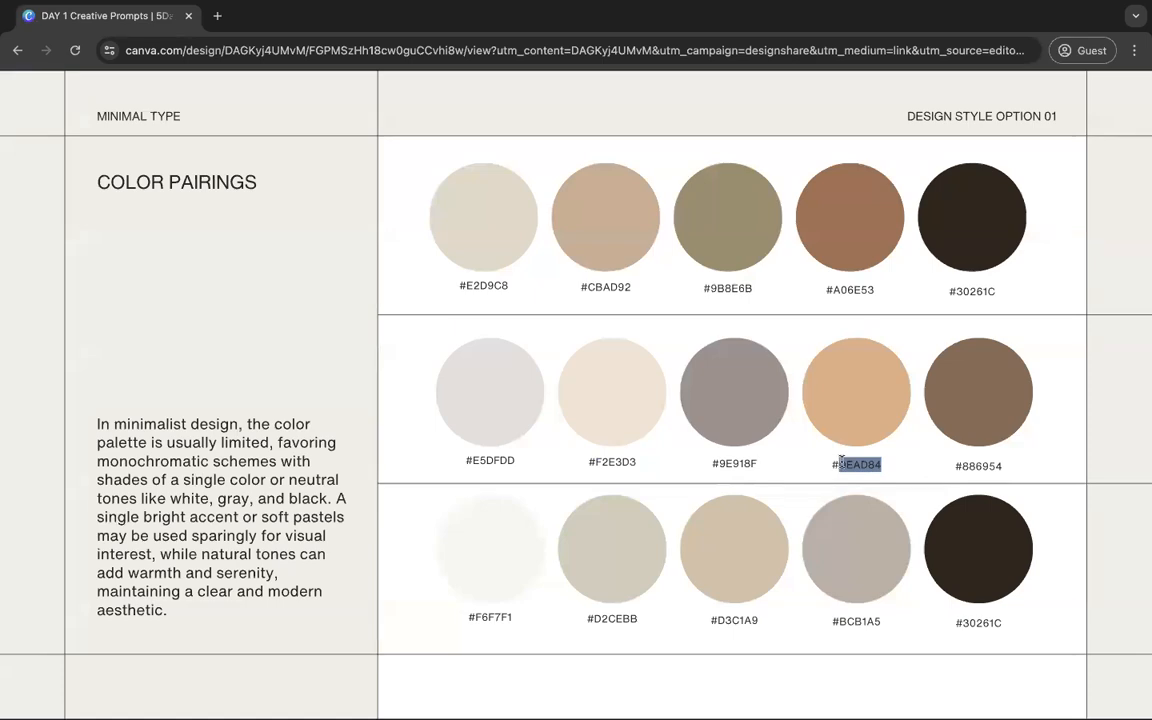
pyautogui.hotkey('alt', 'Tab')
pyautogui.click(843, 470)
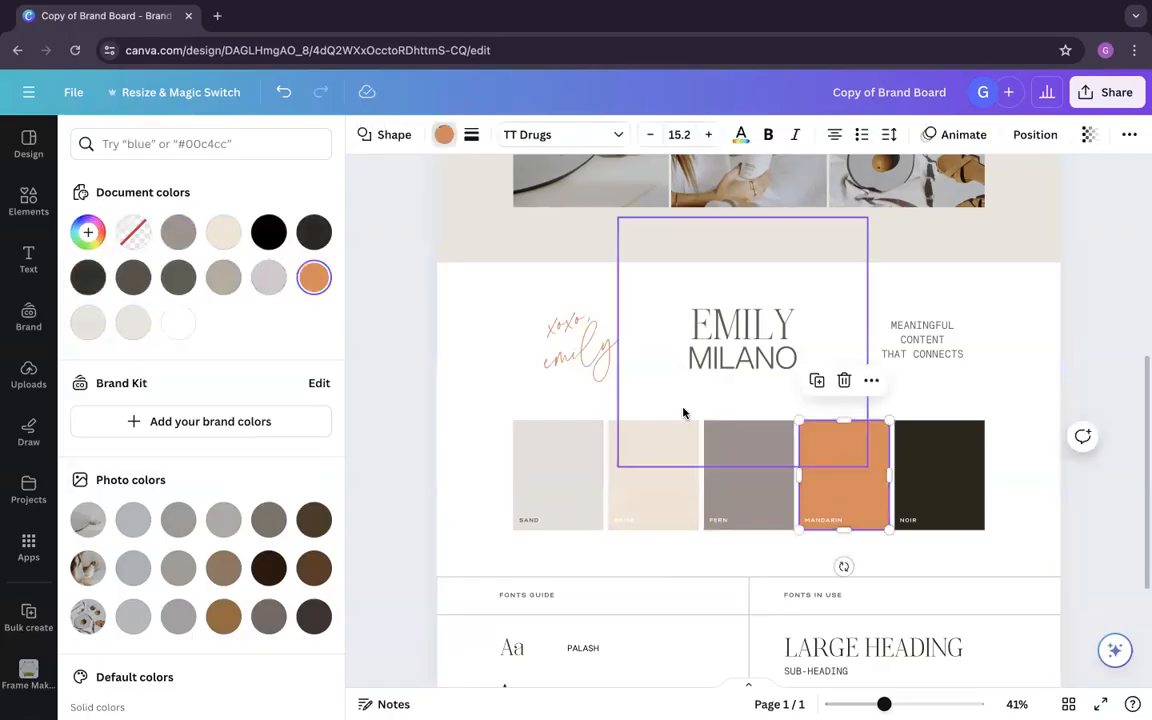
pyautogui.click(97, 237)
pyautogui.write('DEAD84')
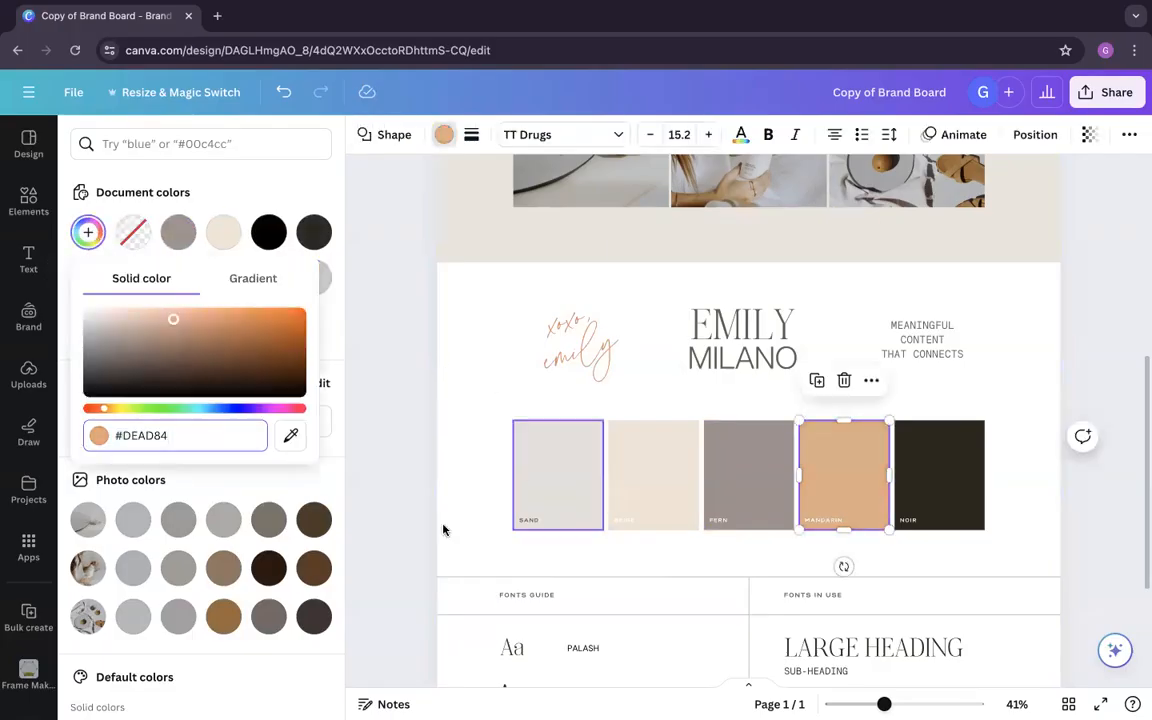
pyautogui.click(480, 510)
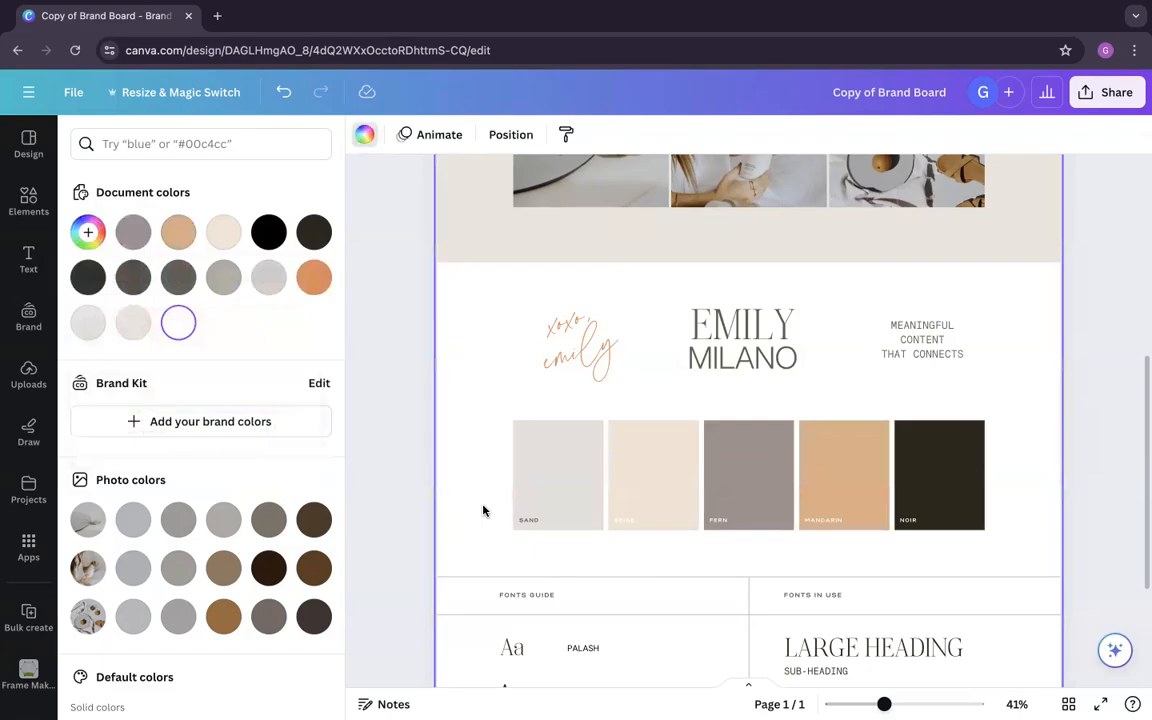
# Step: Apply #886954 from the second colour pairing to the NOIR swatch and darken it to a deep grey-brown
pyautogui.hotkey('alt', 'Tab')
pyautogui.moveTo(1003, 466); pyautogui.dragTo(960, 466)
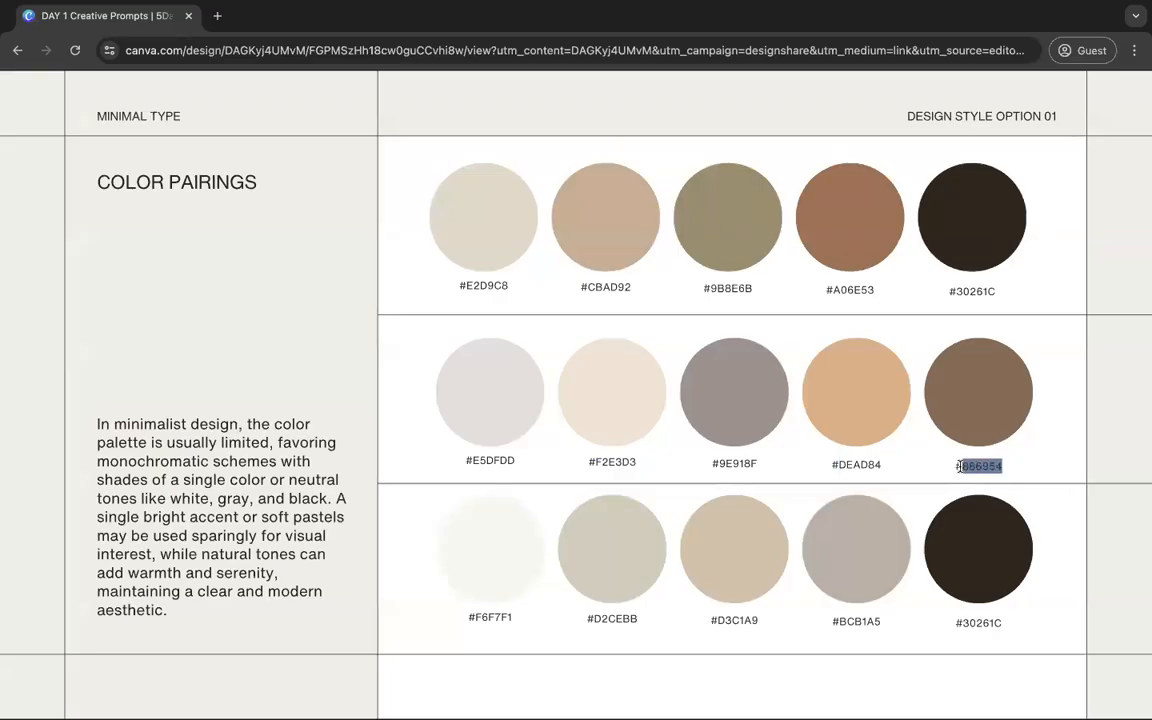
pyautogui.hotkey('alt', 'Tab')
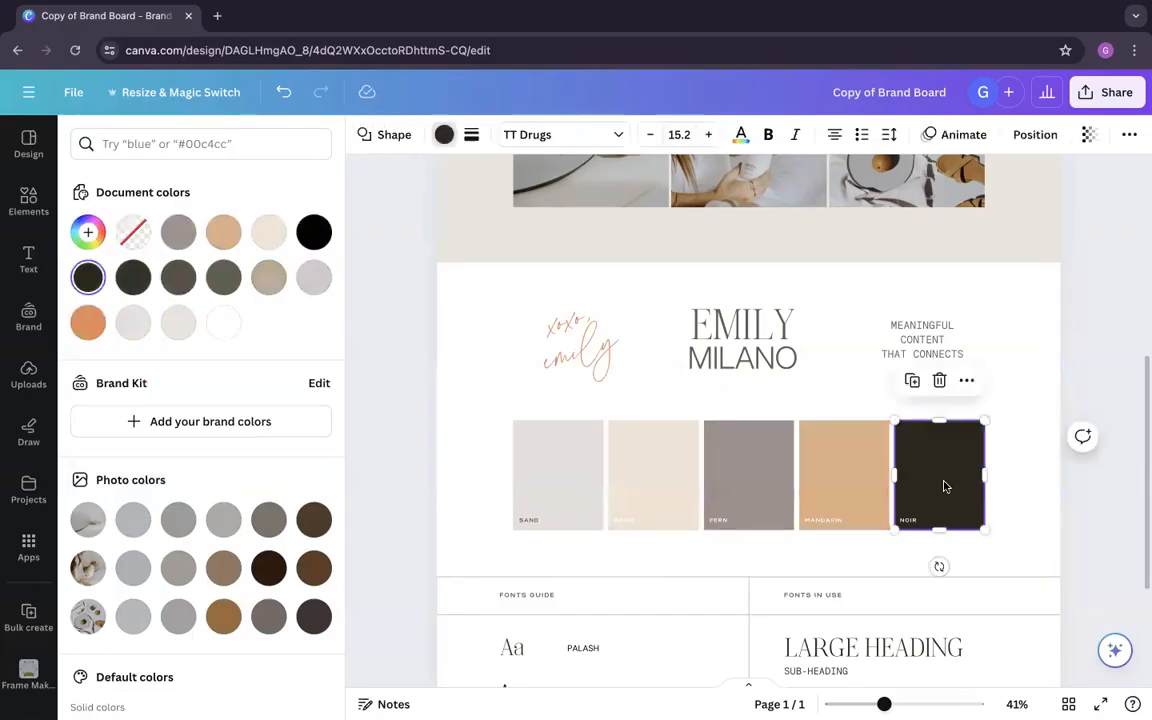
pyautogui.click(99, 234)
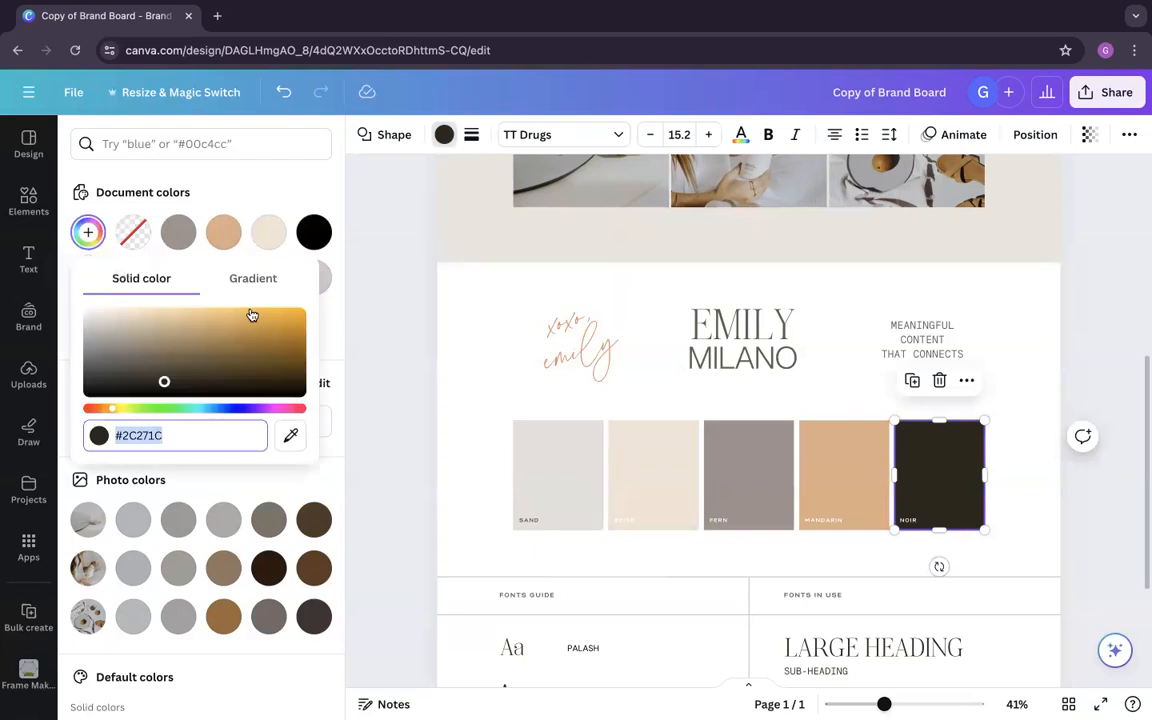
pyautogui.write('#886954')
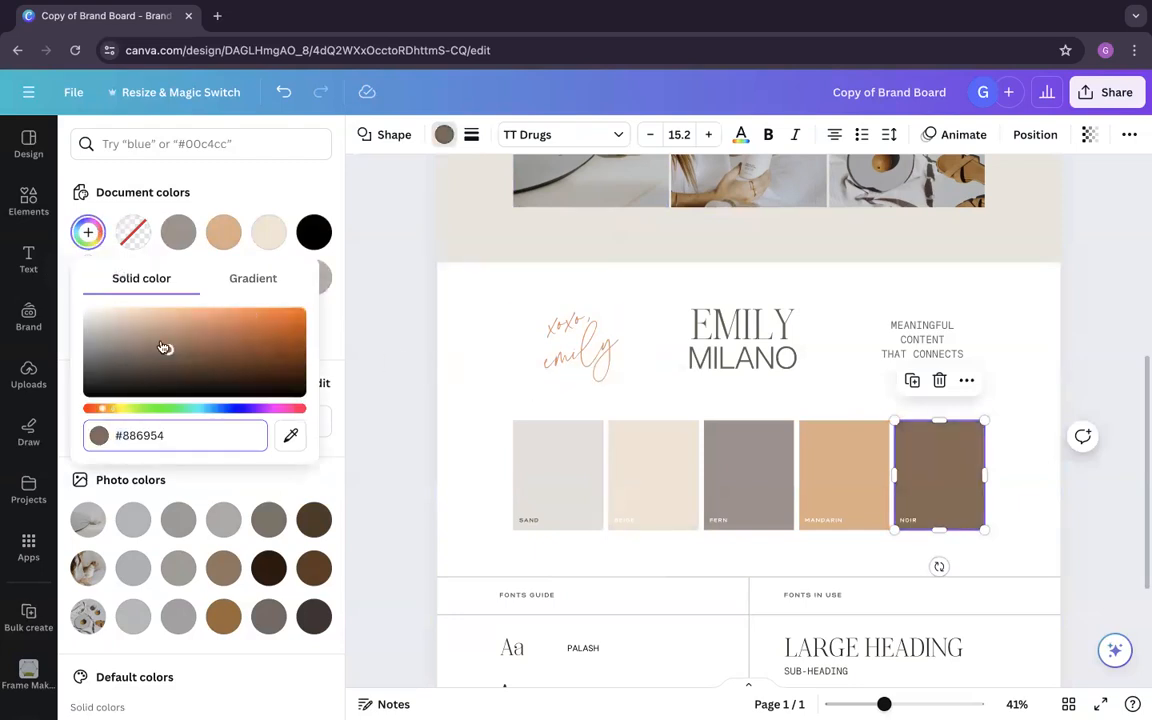
pyautogui.moveTo(167, 350); pyautogui.dragTo(126, 369)
pyautogui.click(476, 380)
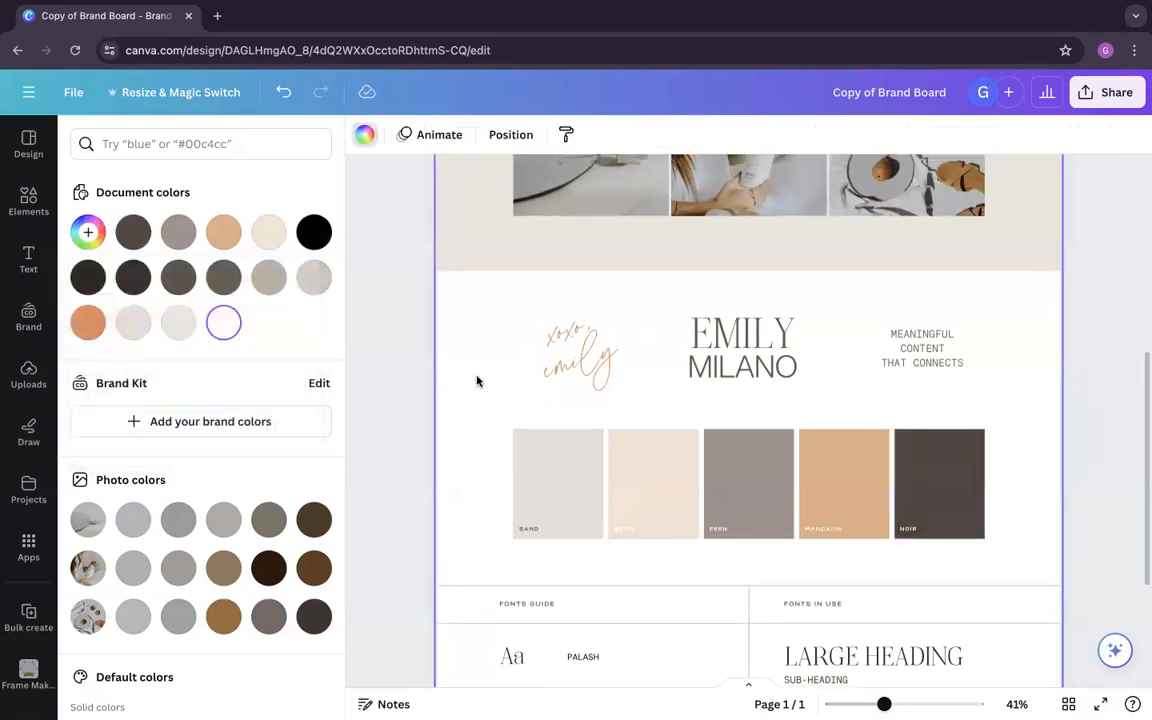
# Step: Delete the three template logo variations above the colour swatches
pyautogui.scroll(3, 476, 380)
pyautogui.moveTo(489, 453); pyautogui.dragTo(1002, 497)
pyautogui.press('Delete')
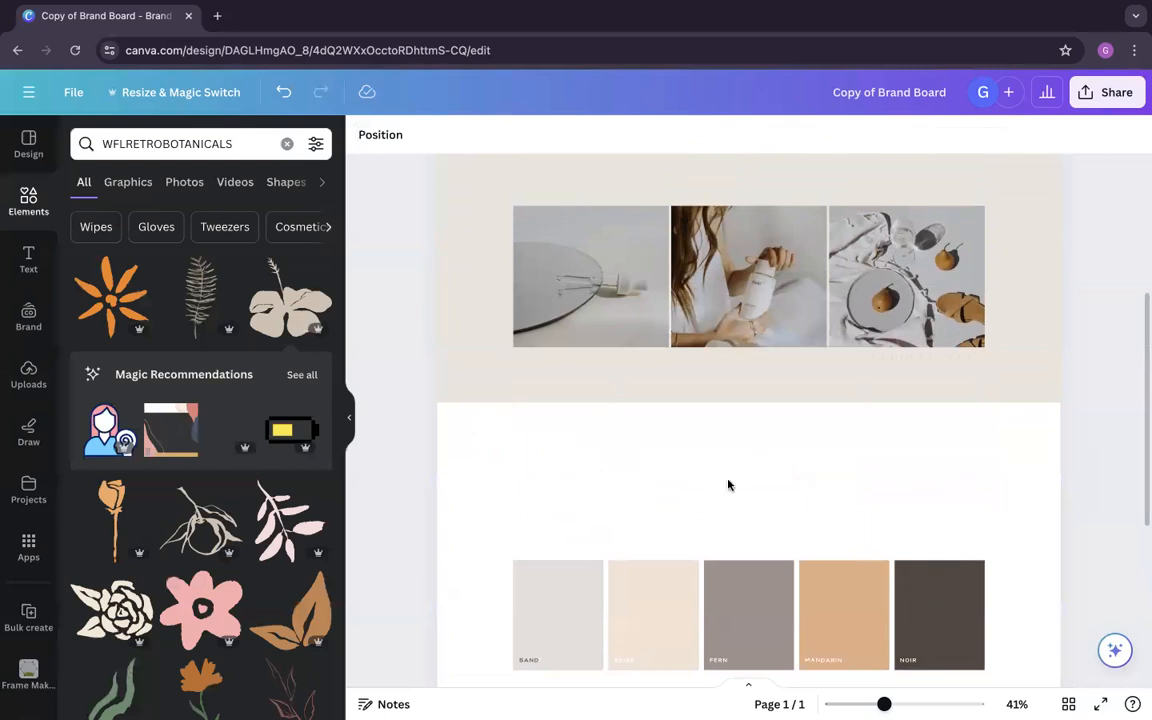
pyautogui.click(731, 482)
pyautogui.scroll(-1, 725, 481)
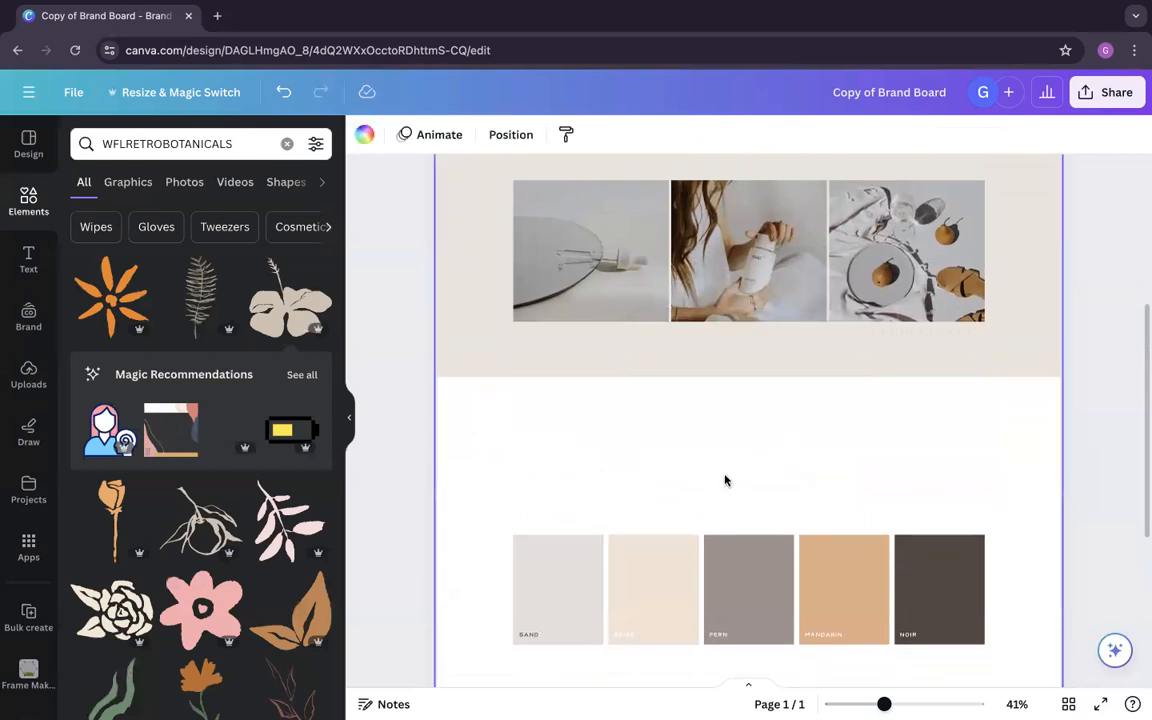
pyautogui.scroll(-2, 725, 481)
pyautogui.scroll(3, 725, 481)
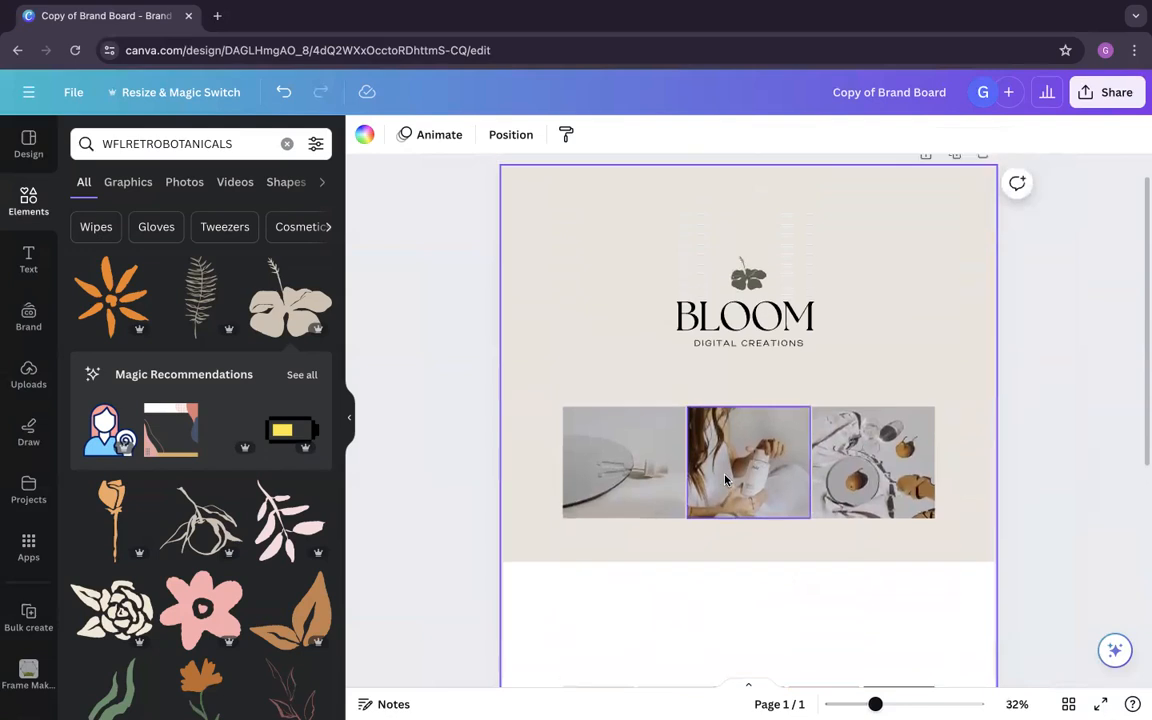
# Step: Duplicate the main logo's BLOOM and DIGITAL CREATIONS text into the white section above the colour swatches
pyautogui.click(744, 346)
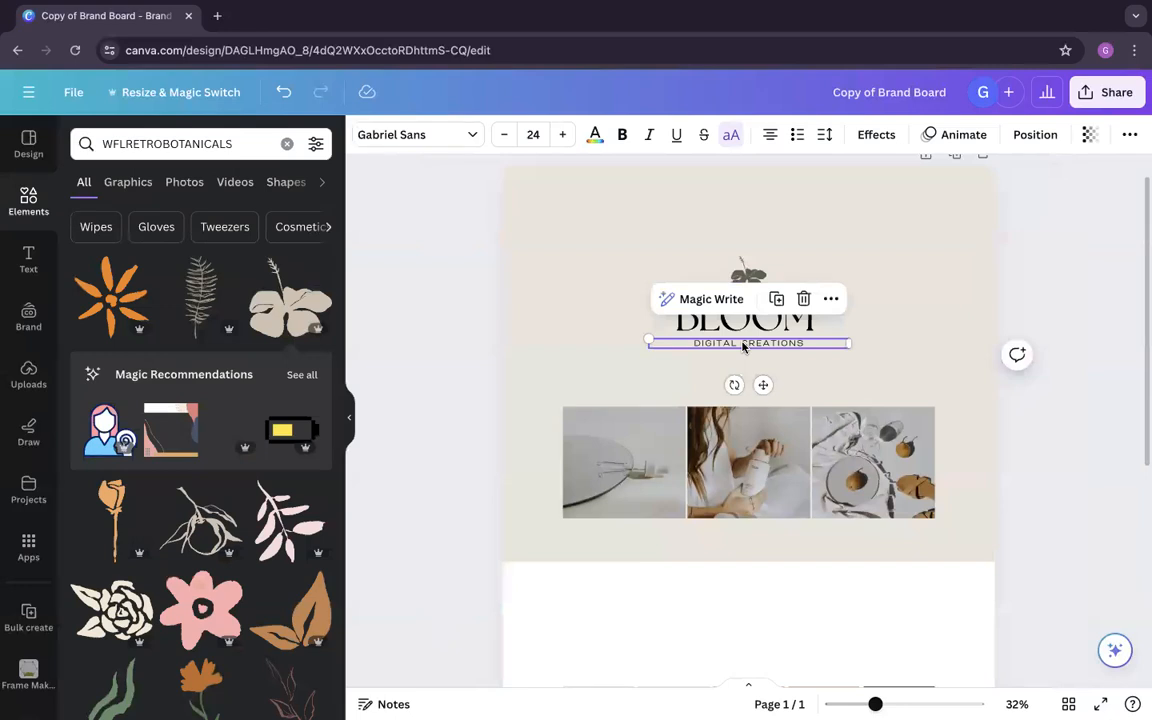
pyautogui.click(893, 371)
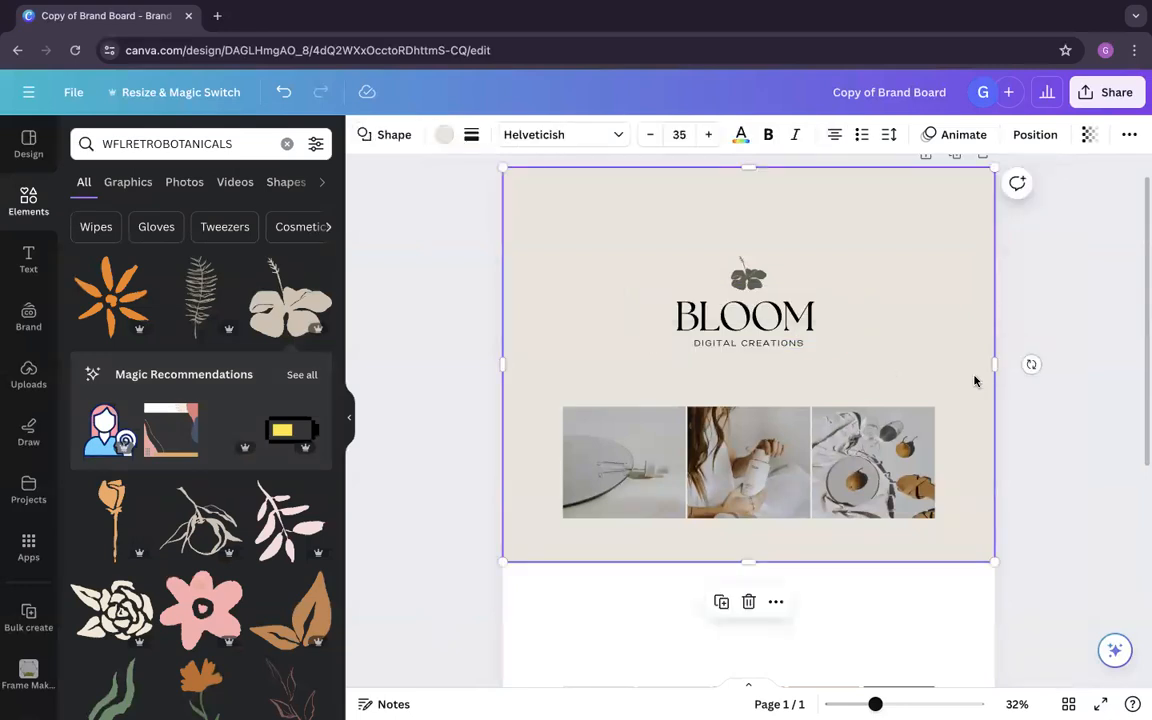
pyautogui.click(1070, 389)
pyautogui.click(766, 342)
pyautogui.keyDown('shift'); pyautogui.click(776, 318); pyautogui.keyUp('shift')
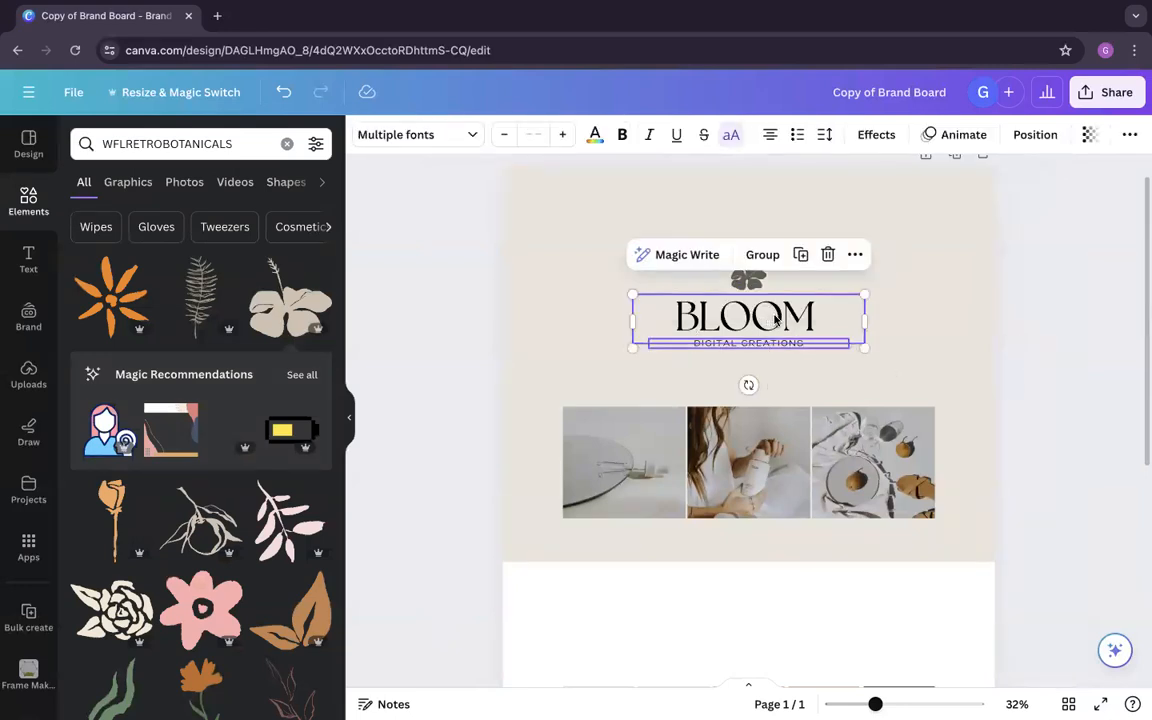
pyautogui.moveTo(776, 318); pyautogui.dragTo(764, 600)
pyautogui.click(882, 625)
pyautogui.scroll(-1, 776, 606)
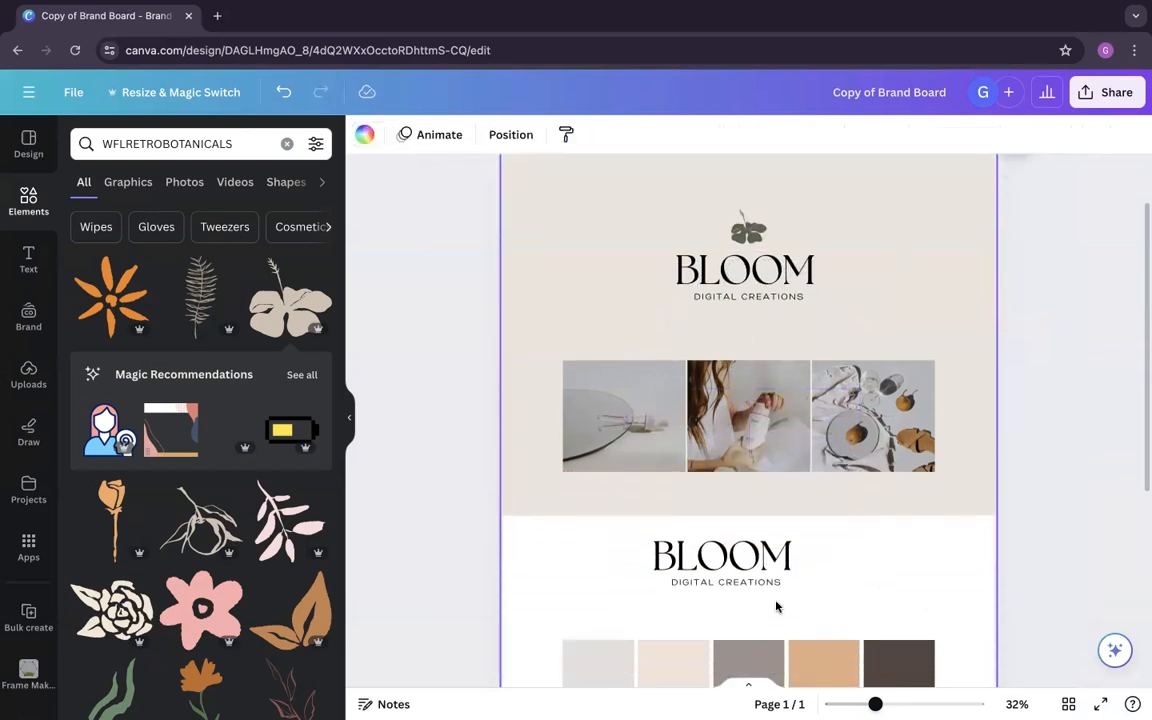
# Step: Change the copied BLOOM text to B and narrow its text box around the letter
pyautogui.doubleClick(740, 558)
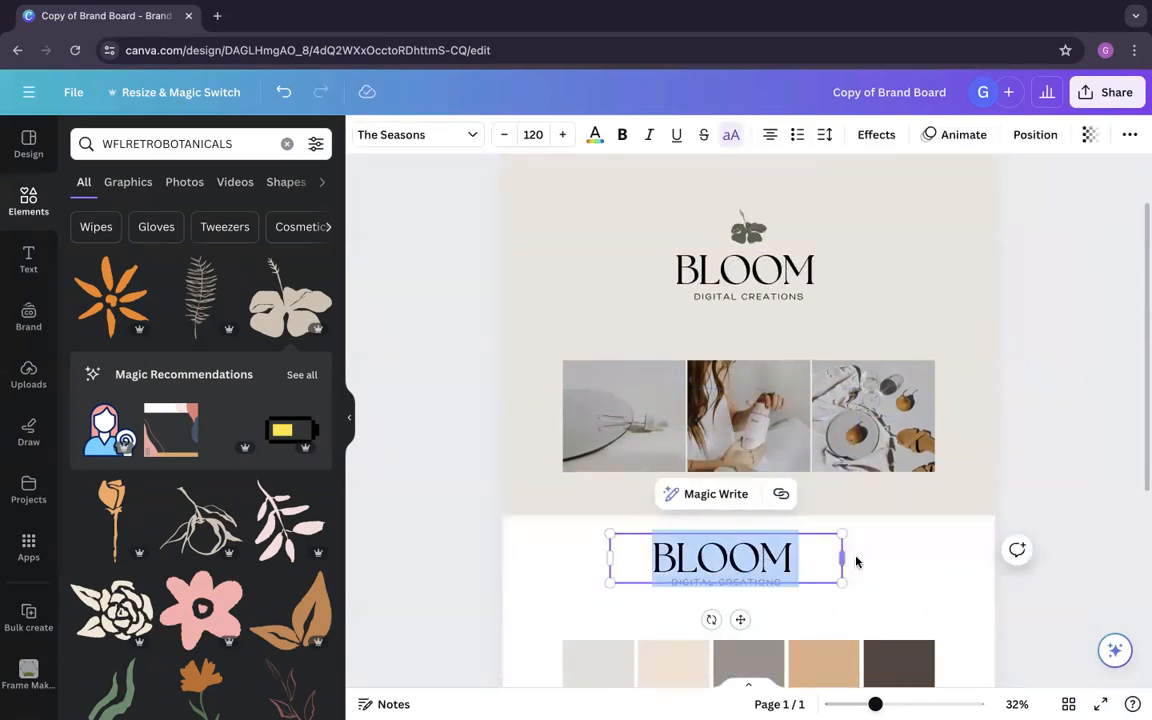
pyautogui.click(848, 570)
pyautogui.click(763, 567)
pyautogui.click(766, 583)
pyautogui.click(838, 601)
pyautogui.doubleClick(771, 562)
pyautogui.click(845, 578)
pyautogui.doubleClick(820, 561)
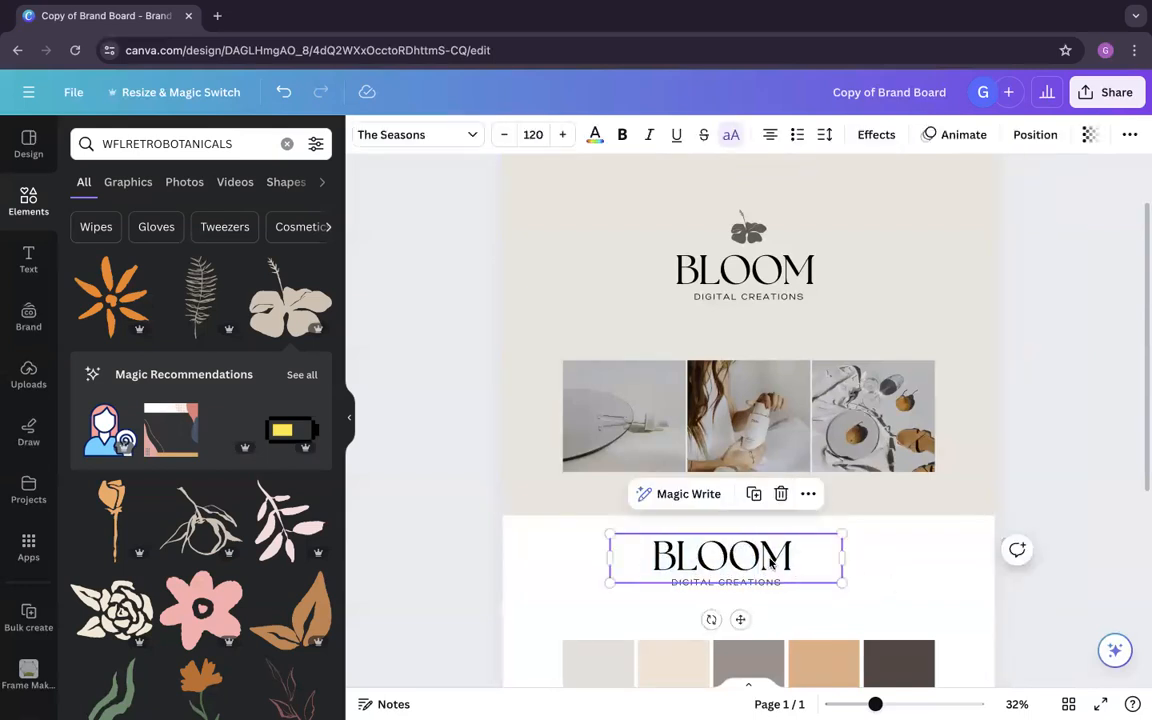
pyautogui.click(820, 561)
pyautogui.doubleClick(675, 560)
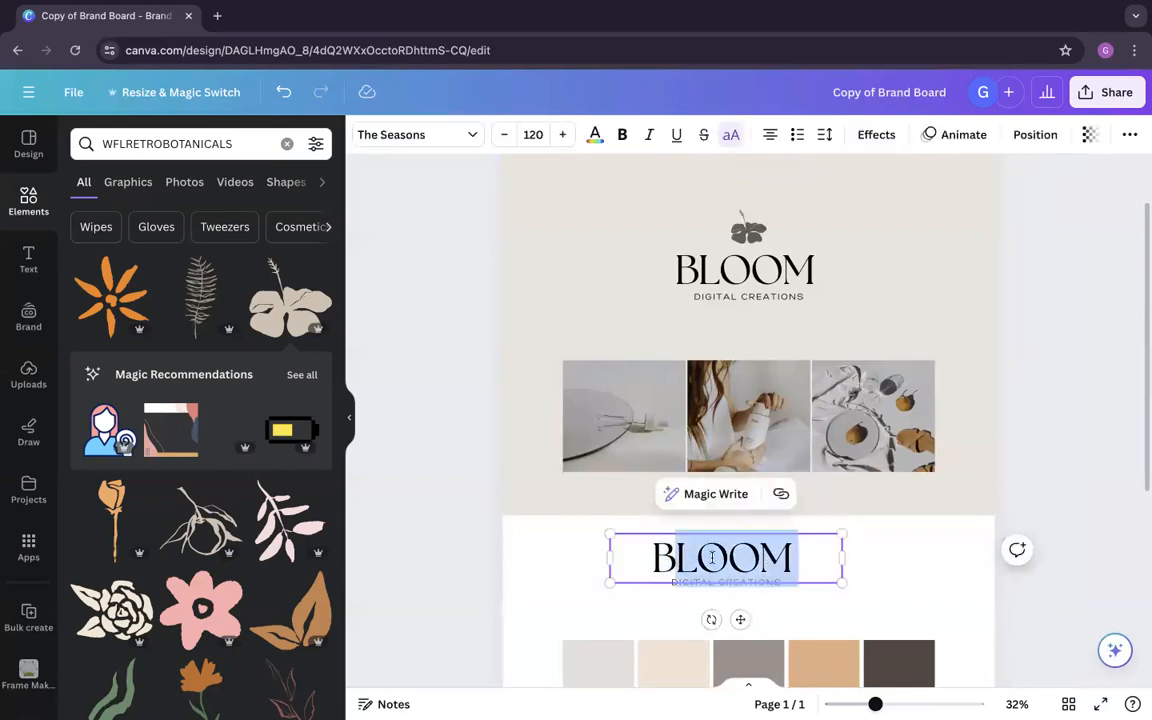
pyautogui.write('B')
pyautogui.moveTo(848, 560); pyautogui.dragTo(715, 558)
# Step: Delete the copied DIGITAL CREATIONS line and move the B slightly left within the white section
pyautogui.click(754, 583)
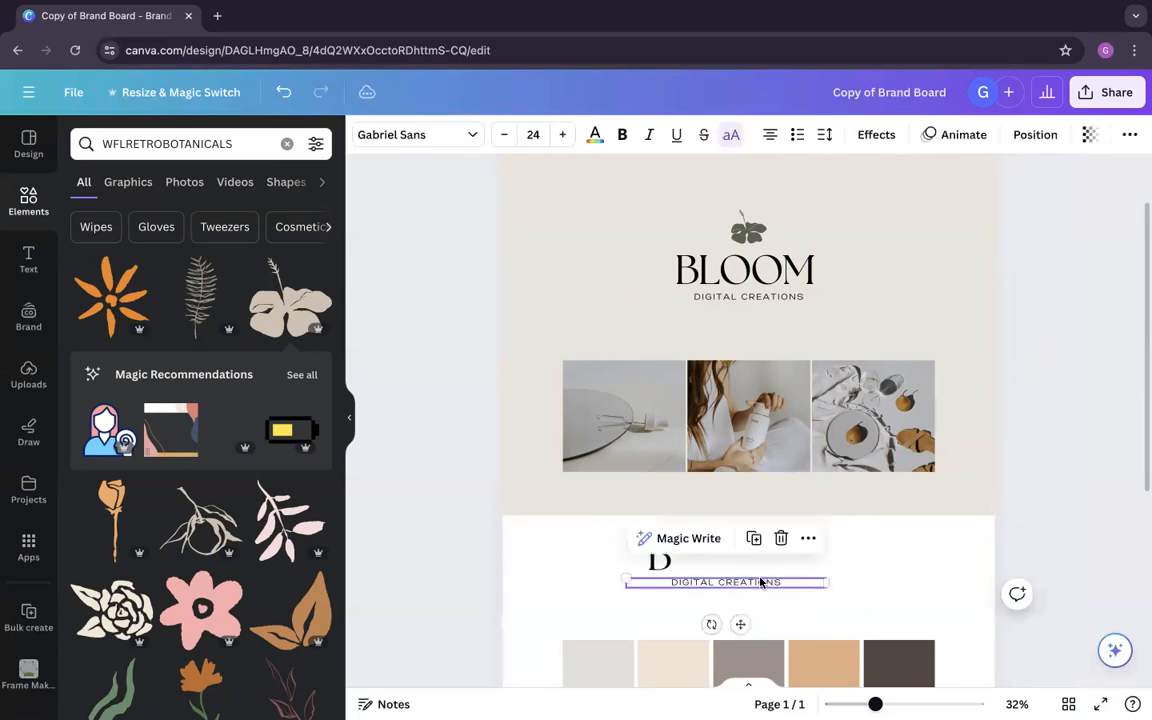
pyautogui.press('Delete')
pyautogui.moveTo(660, 560); pyautogui.dragTo(634, 569)
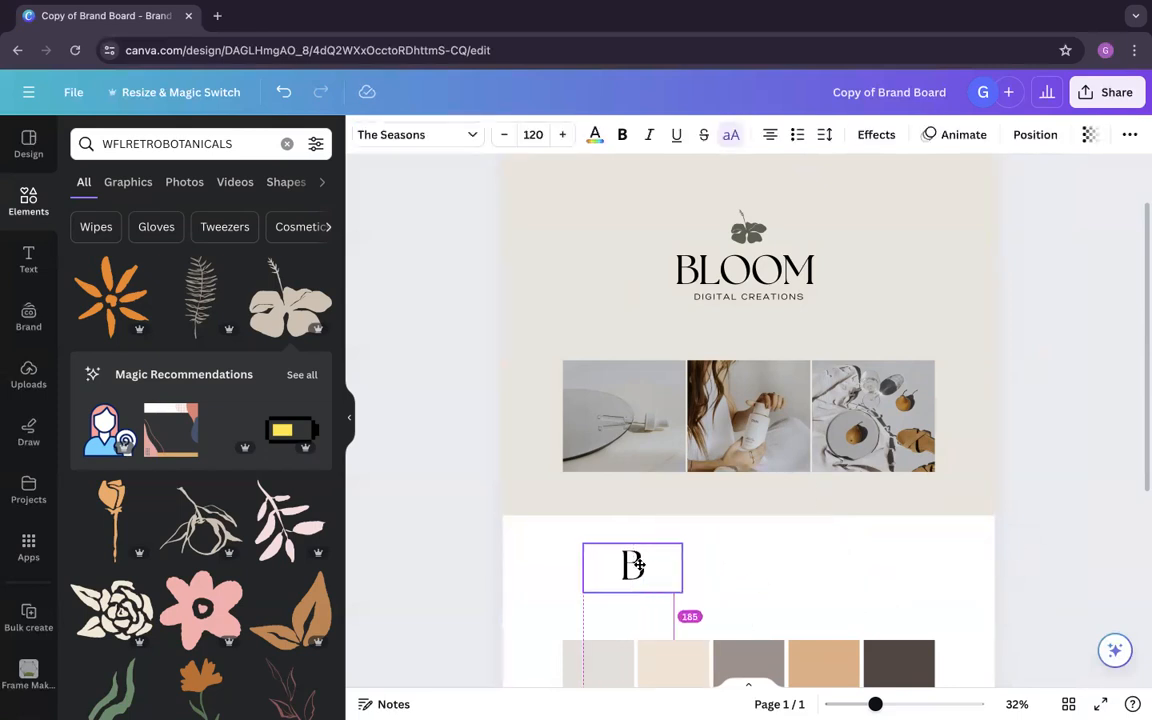
# Step: Duplicate the main logo's BLOOM text into the white section, change the copy to D, and narrow its box beside the B
pyautogui.click(742, 283)
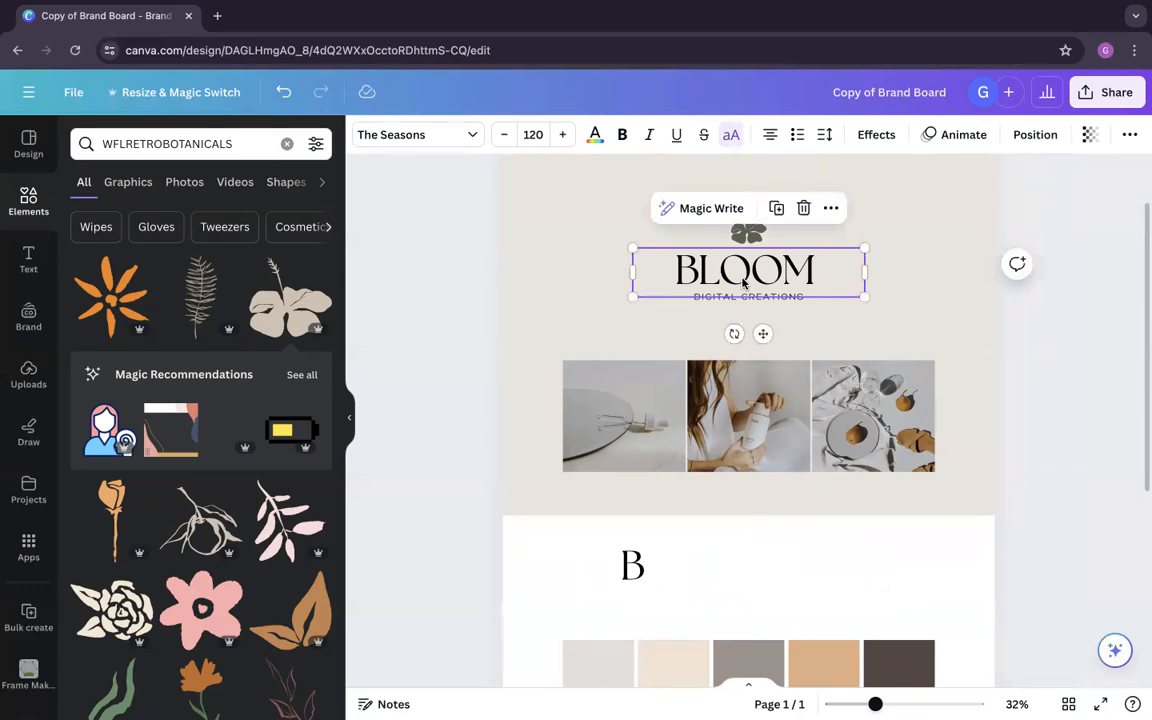
pyautogui.click(792, 301)
pyautogui.click(790, 287)
pyautogui.click(800, 298)
pyautogui.click(757, 277)
pyautogui.moveTo(757, 277); pyautogui.dragTo(772, 573)
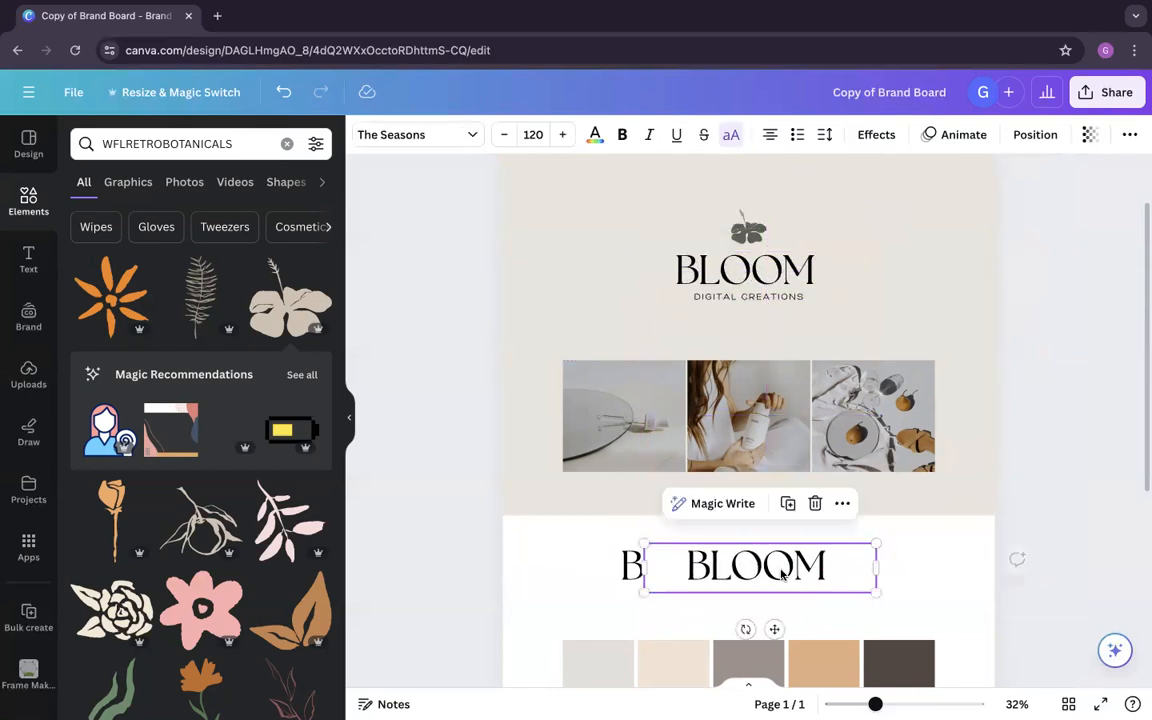
pyautogui.doubleClick(795, 569)
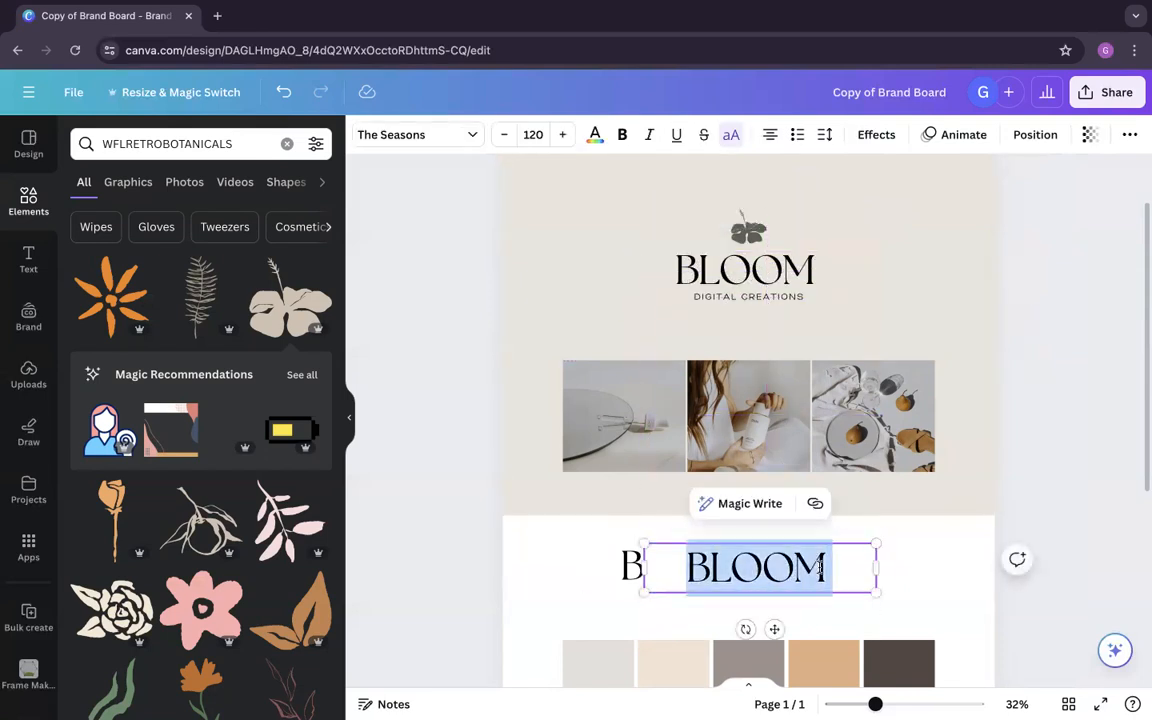
pyautogui.write('D')
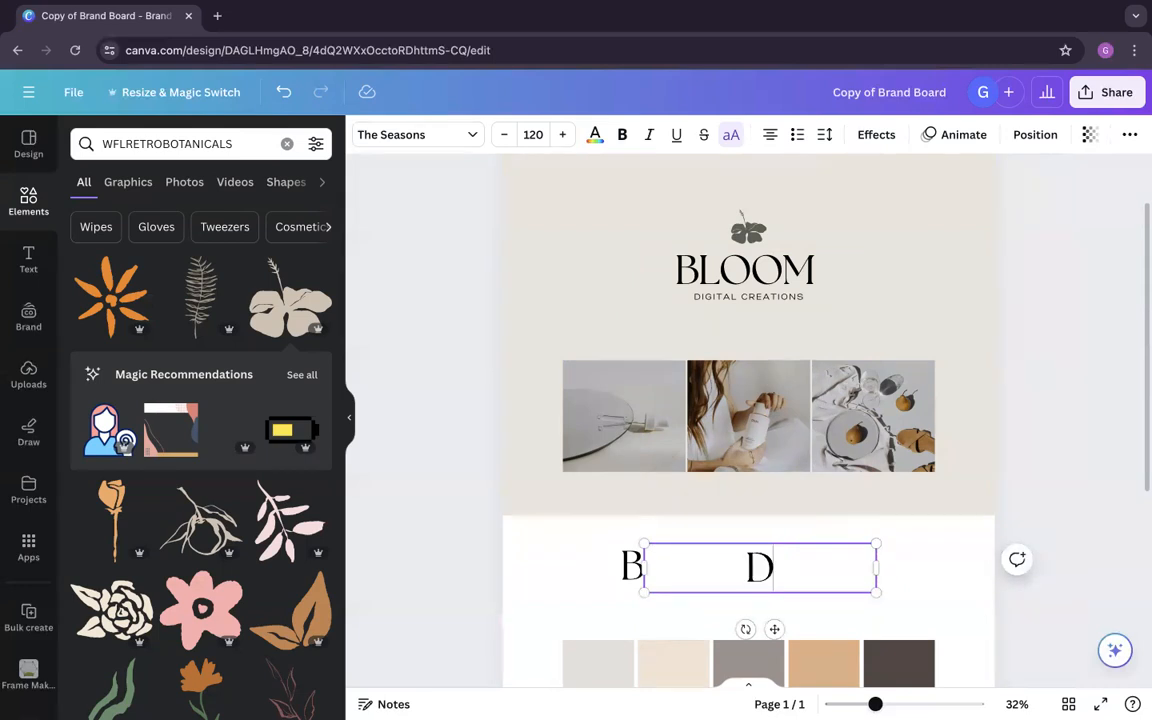
pyautogui.moveTo(879, 568); pyautogui.dragTo(651, 590)
# Step: Overlap the D with the B's lower right as a monogram and move the letters above the first colour swatches
pyautogui.click(669, 520)
pyautogui.click(680, 575)
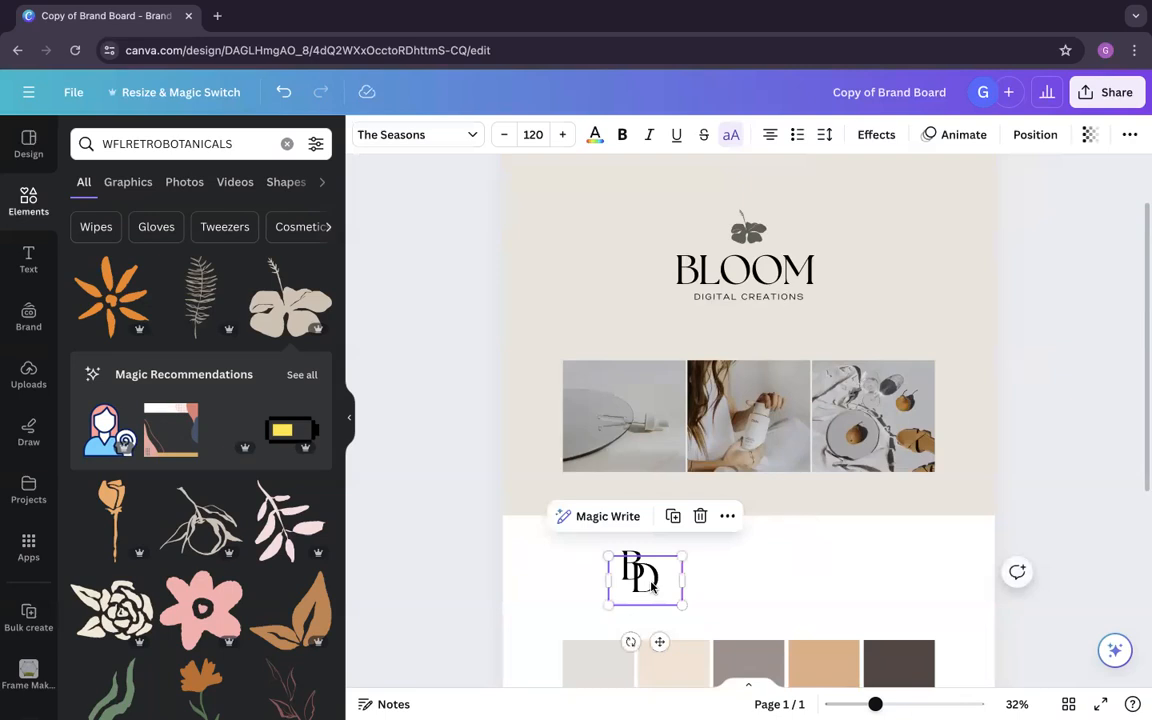
pyautogui.moveTo(742, 584); pyautogui.dragTo(588, 567)
pyautogui.moveTo(664, 567); pyautogui.dragTo(621, 594)
pyautogui.click(712, 580)
pyautogui.press('Left')
pyautogui.press('Left')
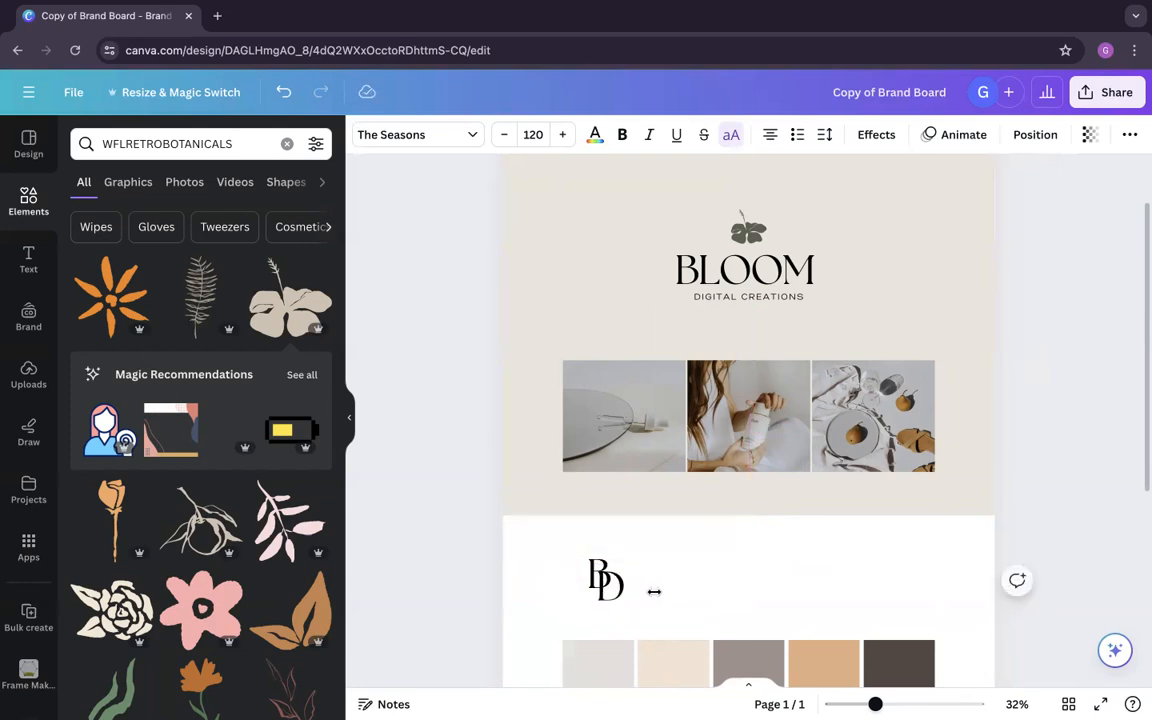
pyautogui.click(829, 592)
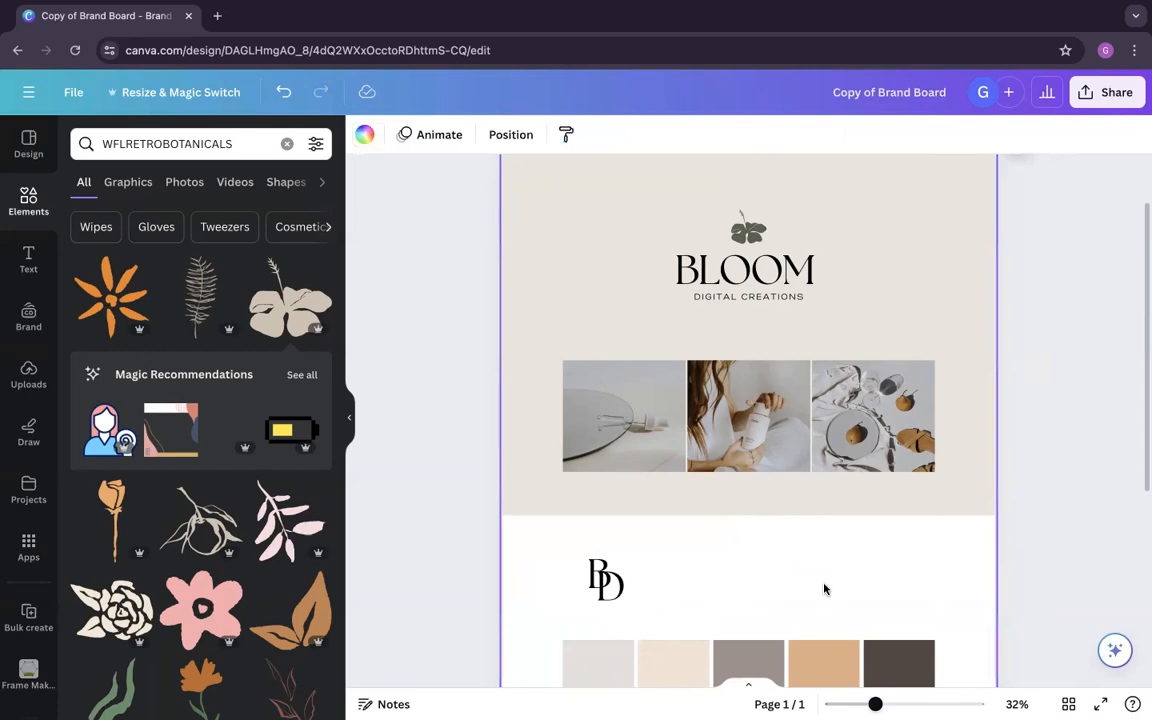
# Step: Try a copy of the D changed to C at the monogram's lower left, and delete it
pyautogui.click(629, 582)
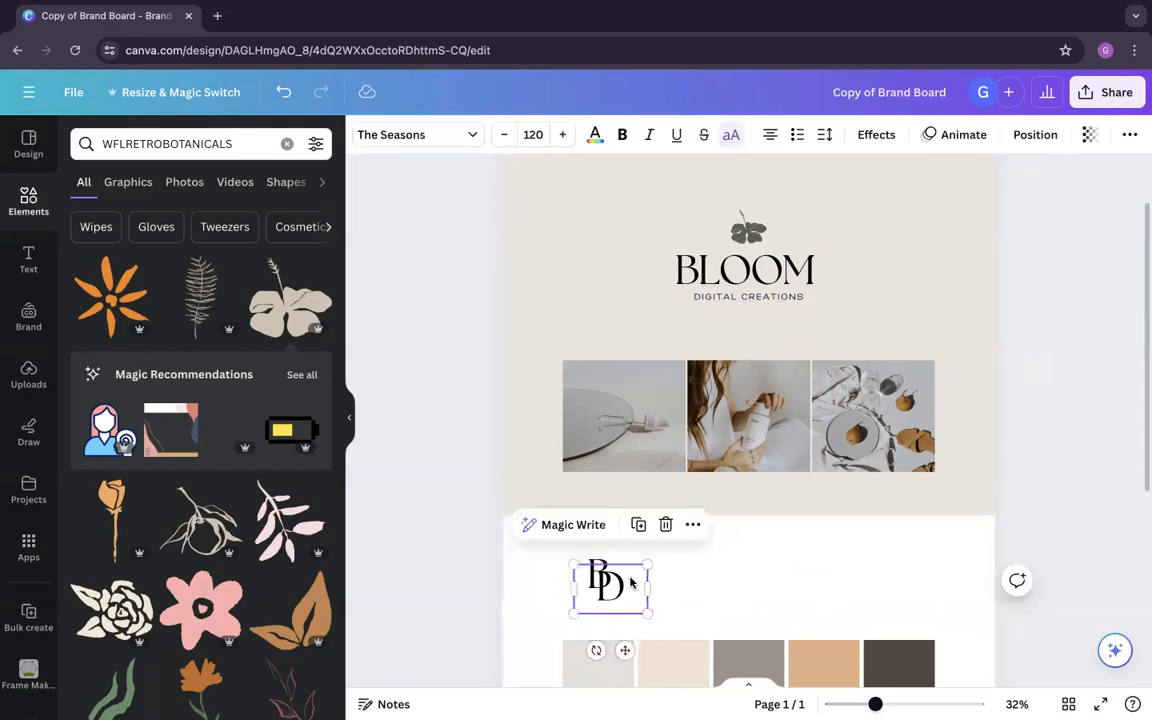
pyautogui.moveTo(607, 597); pyautogui.dragTo(580, 602)
pyautogui.click(580, 601)
pyautogui.doubleClick(594, 597)
pyautogui.write('C')
pyautogui.click(630, 597)
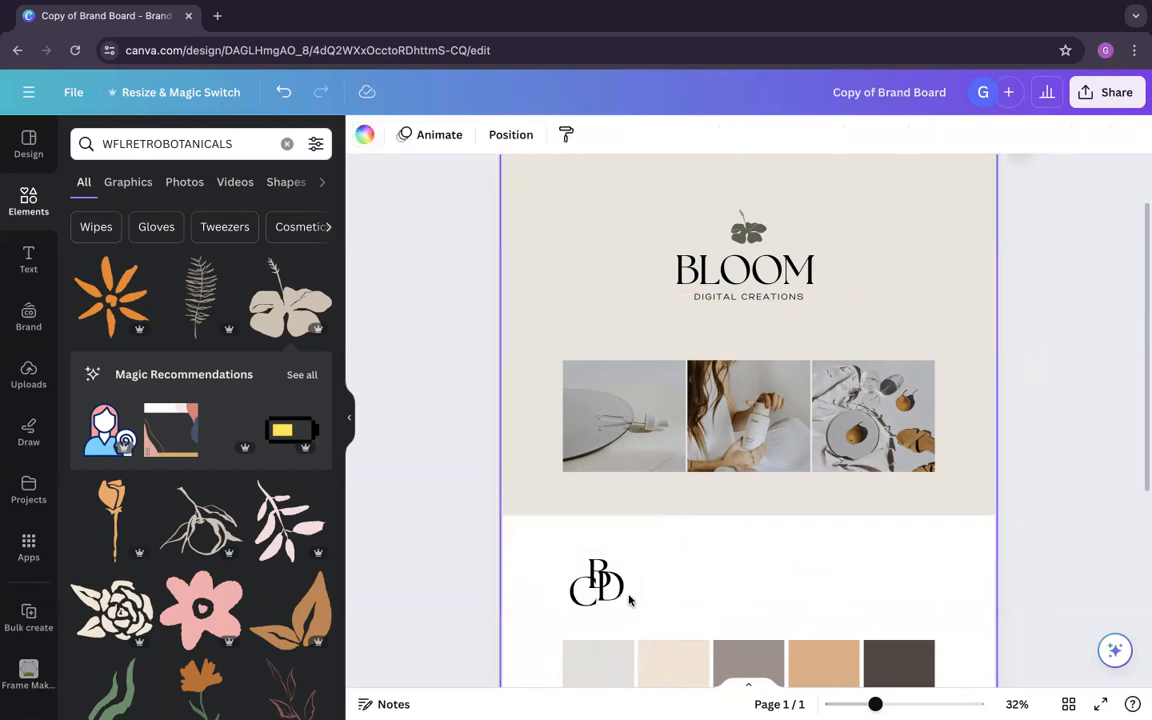
pyautogui.moveTo(587, 604); pyautogui.dragTo(656, 606)
pyautogui.press('Delete')
# Step: Select both letters of the BD monogram and shift them slightly left
pyautogui.click(730, 591)
pyautogui.moveTo(730, 591); pyautogui.dragTo(626, 573)
pyautogui.click(679, 578)
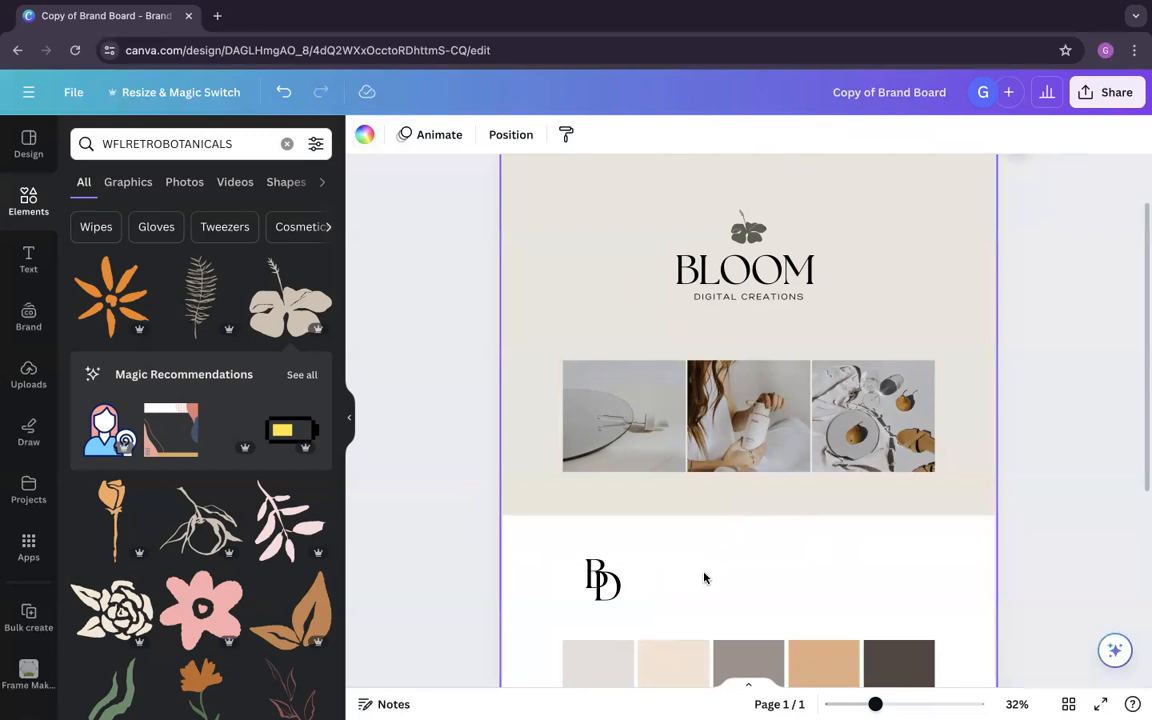
# Step: Add a text box in the BLOOM text's style, scale it down to size 84.8, and place it beside the BD monogram
pyautogui.scroll(-1, 704, 578)
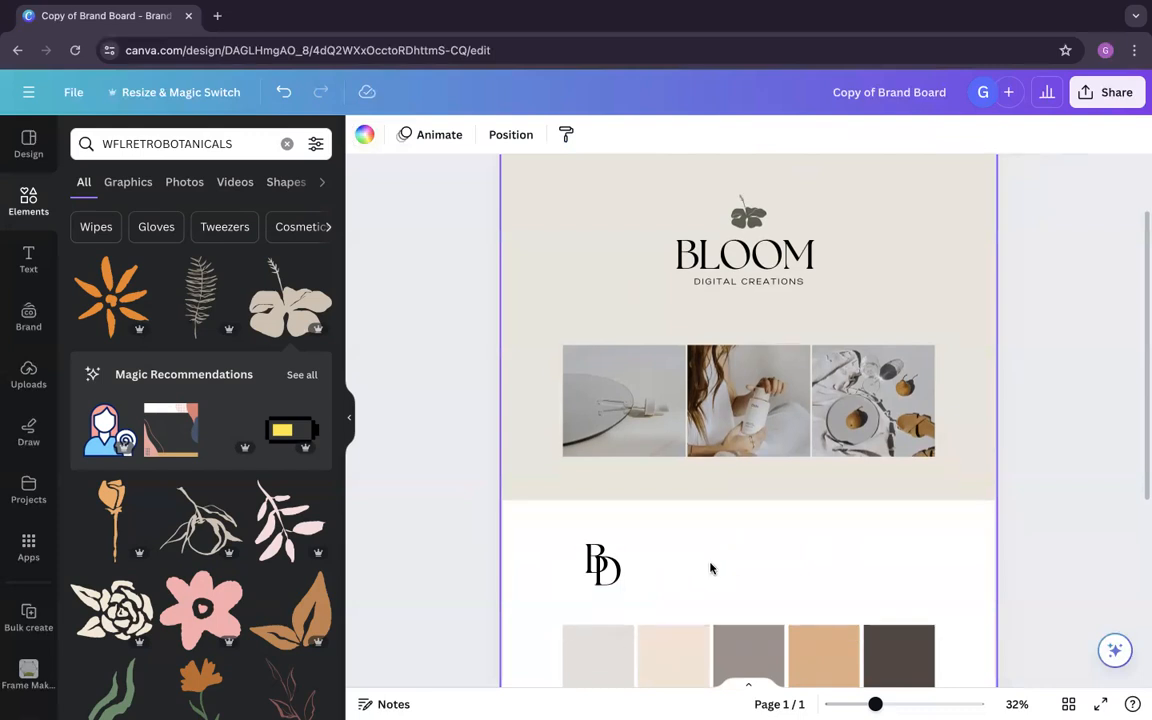
pyautogui.click(745, 256)
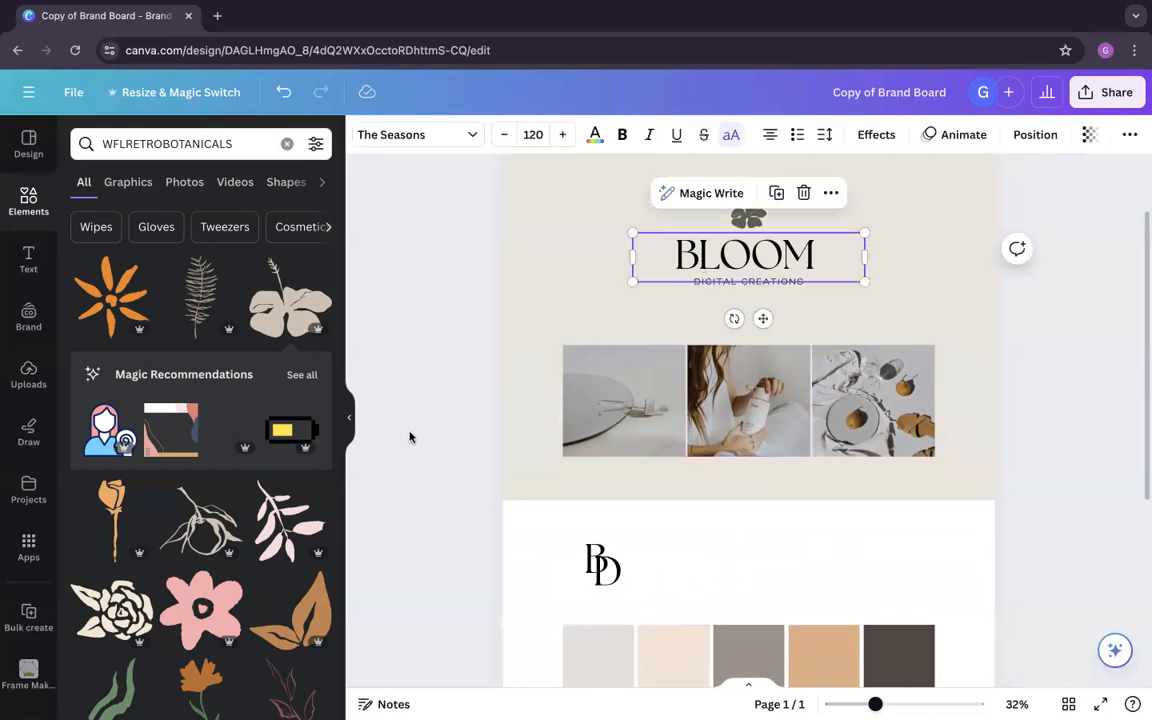
pyautogui.click(30, 262)
pyautogui.click(212, 194)
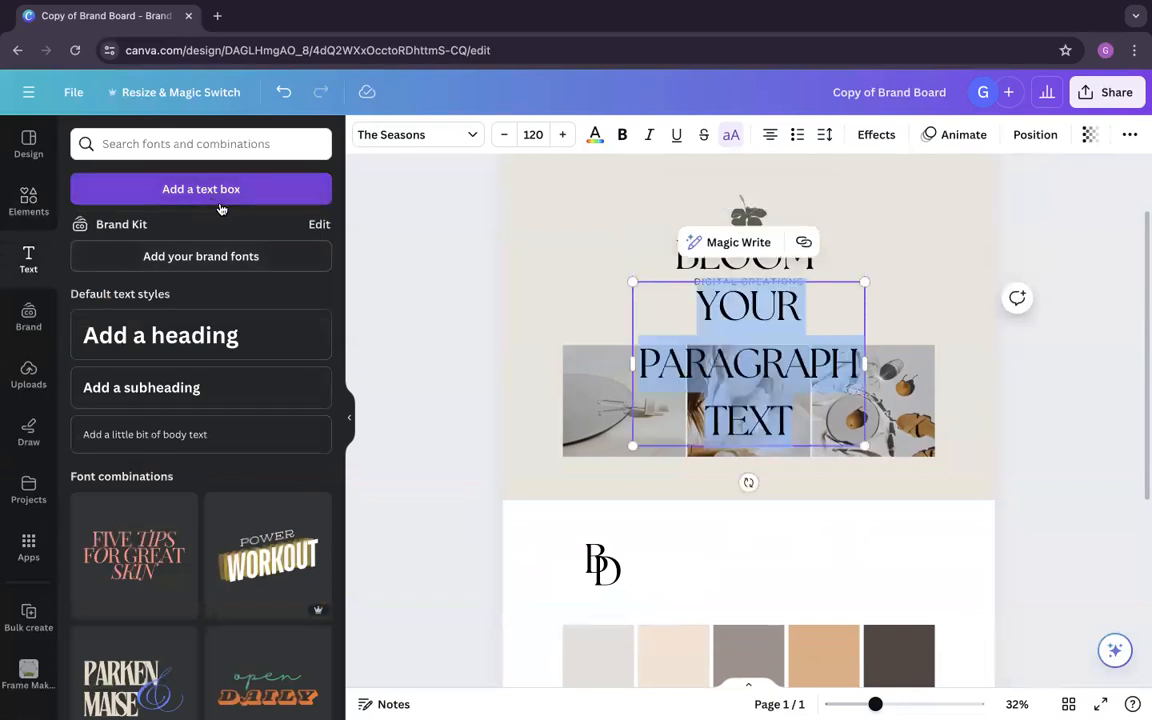
pyautogui.moveTo(797, 315); pyautogui.dragTo(810, 470)
pyautogui.moveTo(877, 433); pyautogui.dragTo(839, 562)
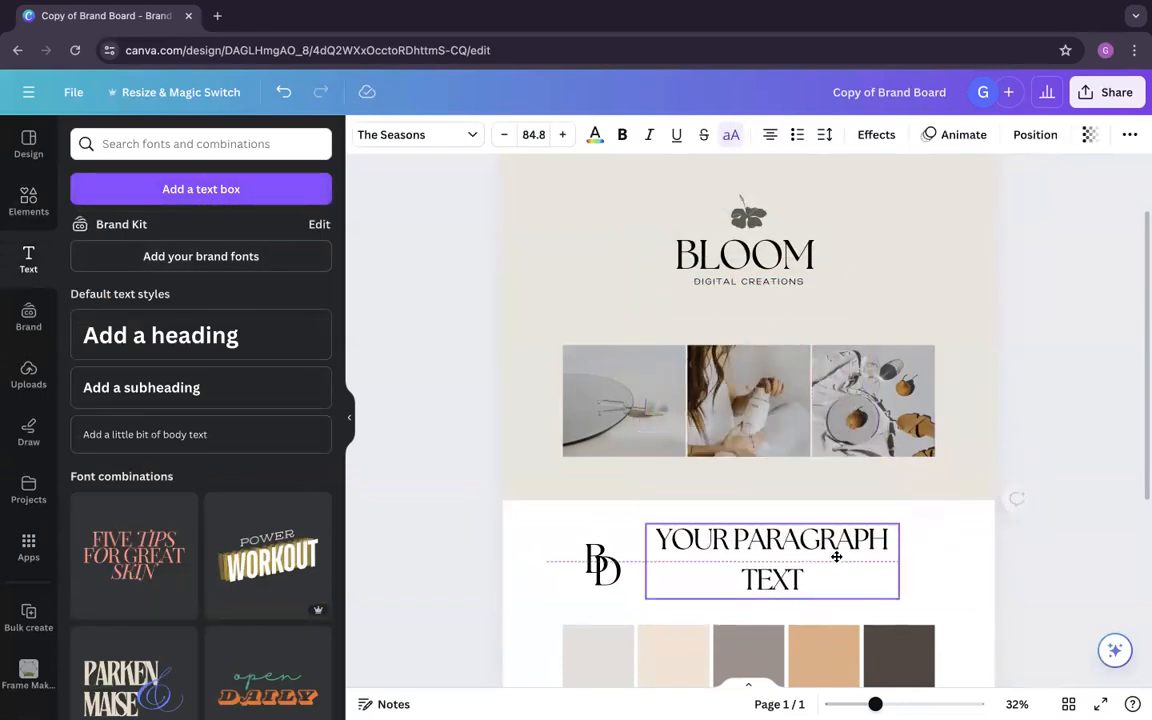
# Step: Replace the placeholder text beside the monogram with "SOCIAL SOLUTIONS FOR YOUR BRAND"
pyautogui.doubleClick(774, 563)
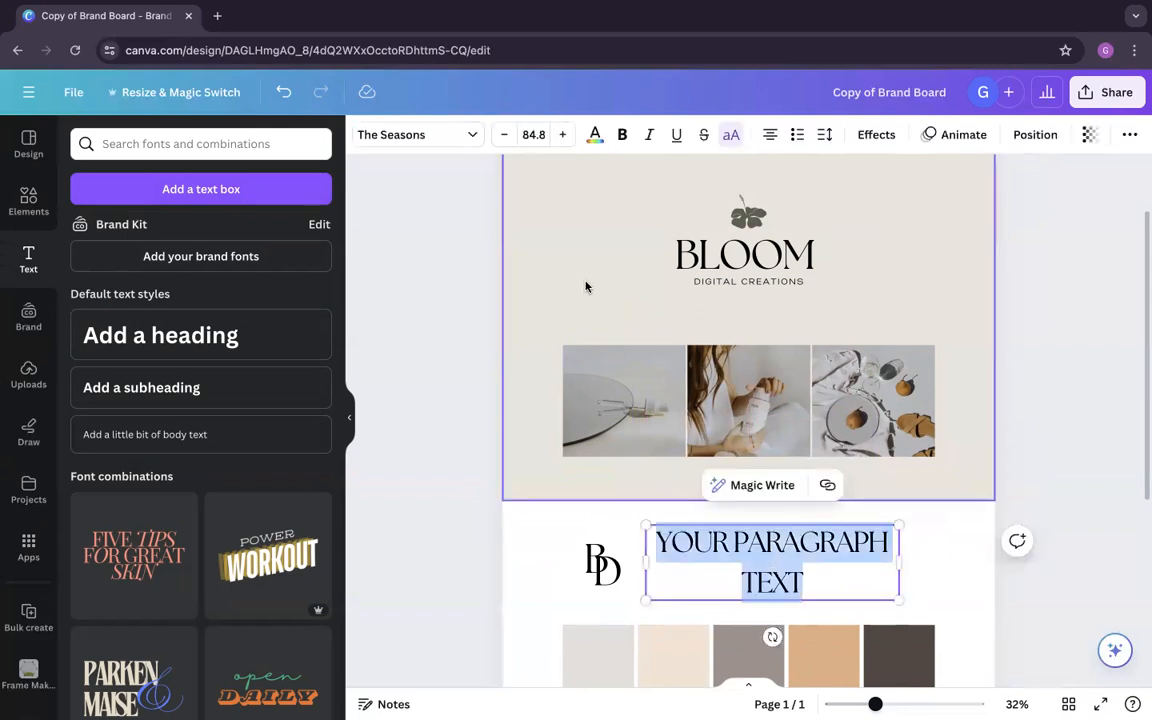
pyautogui.write('DIGI')
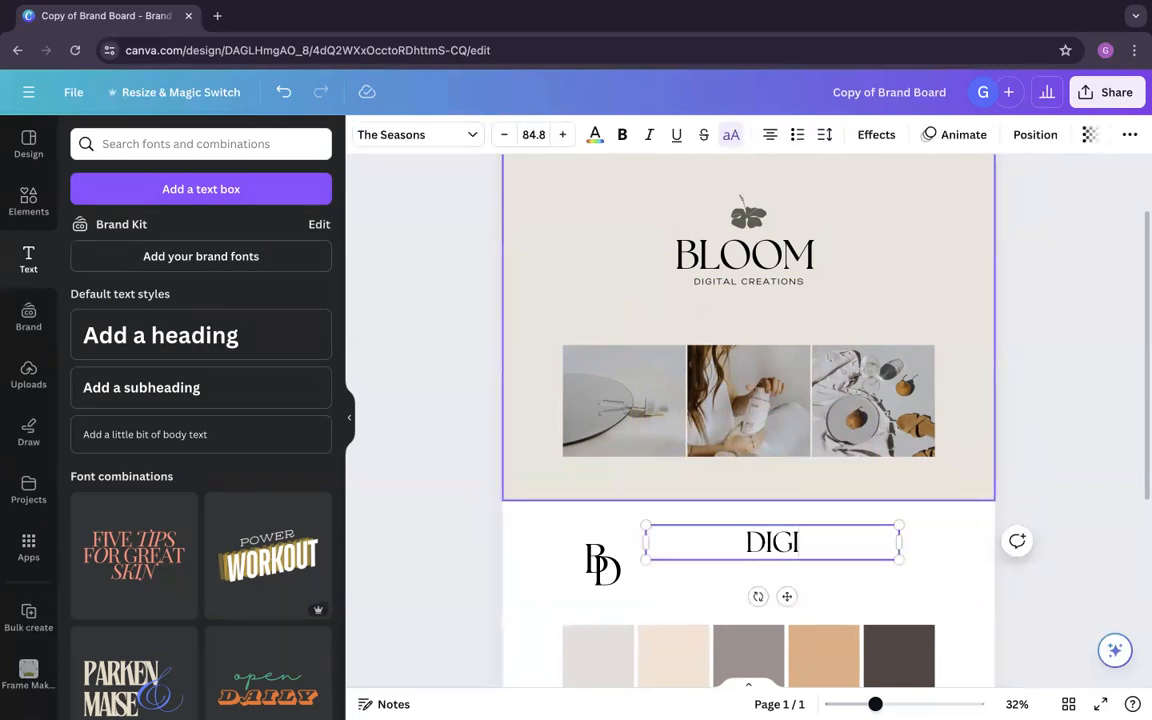
pyautogui.press('BackSpace')
pyautogui.press('BackSpace')
pyautogui.press('BackSpace')
pyautogui.write('SOL')
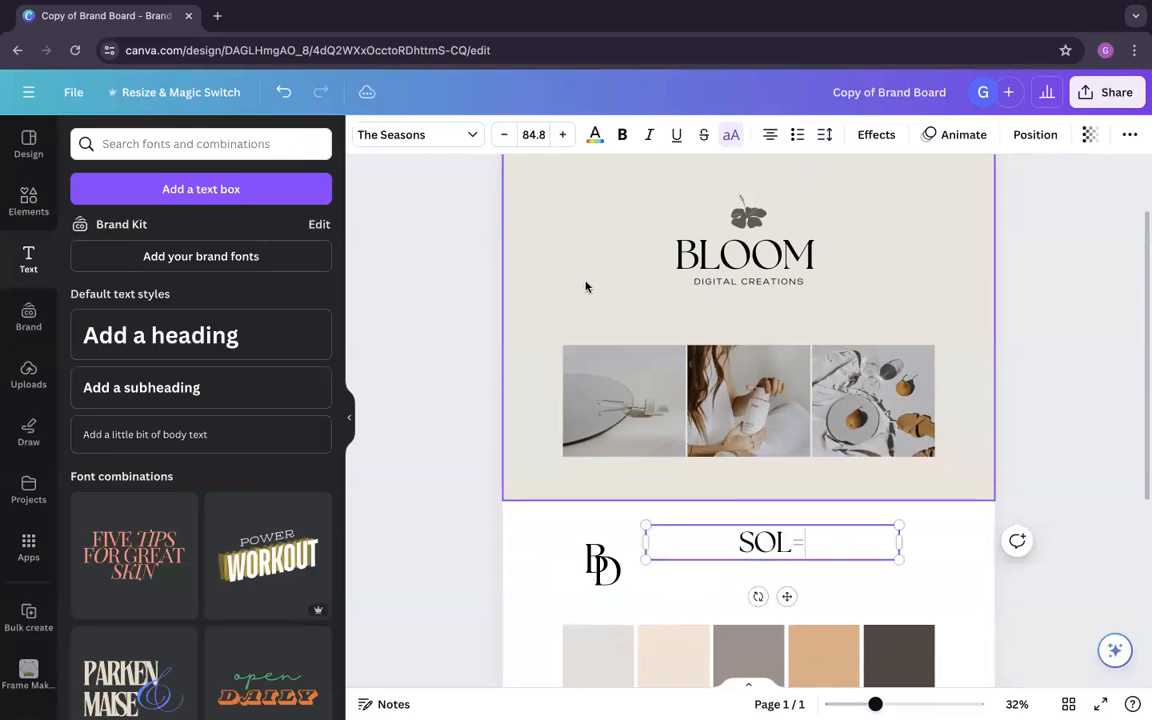
pyautogui.press('BackSpace')
pyautogui.write('CIAL SI')
pyautogui.press('BackSpace')
pyautogui.write('OLUTIONS')
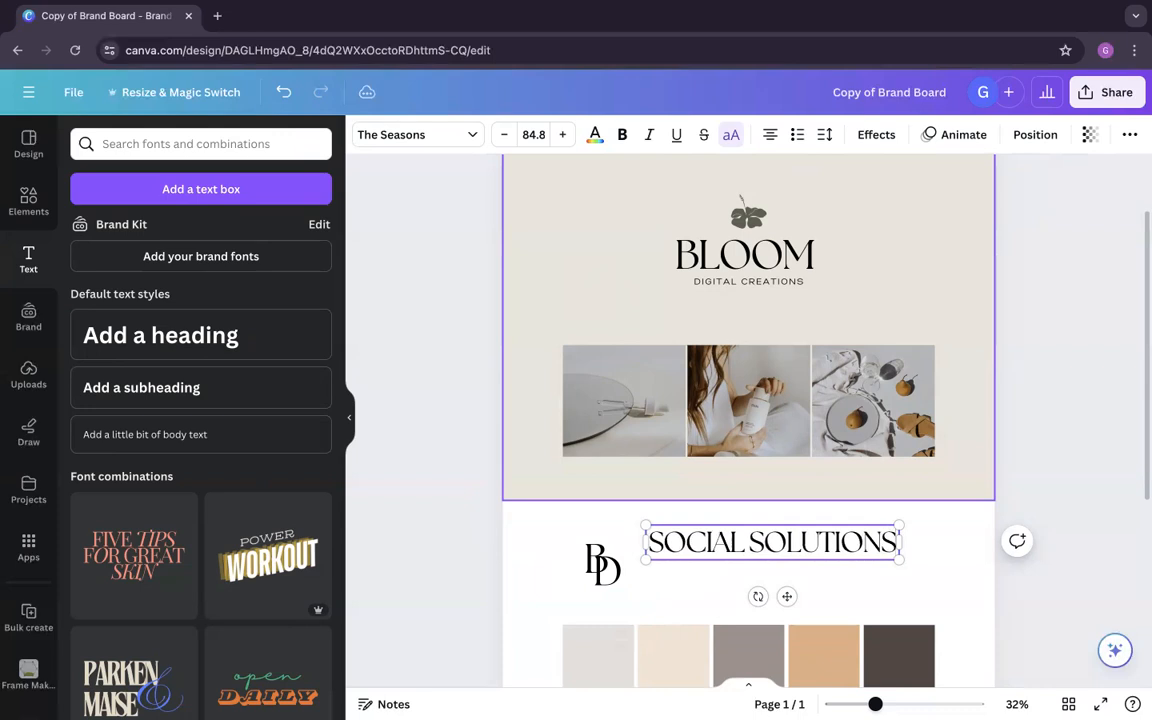
pyautogui.write(' FOR YOUR')
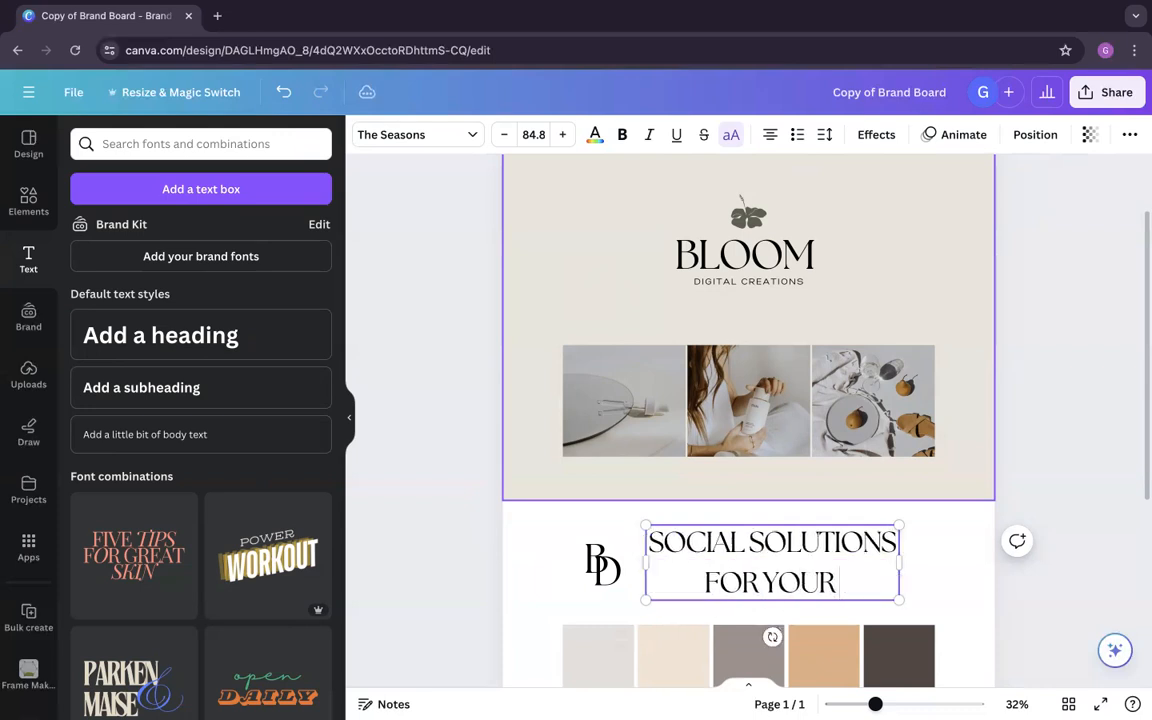
pyautogui.write(' BRAND')
# Step: Set the whole tagline's font to La Luxes Script
pyautogui.hotkey('ctrl', 'a')
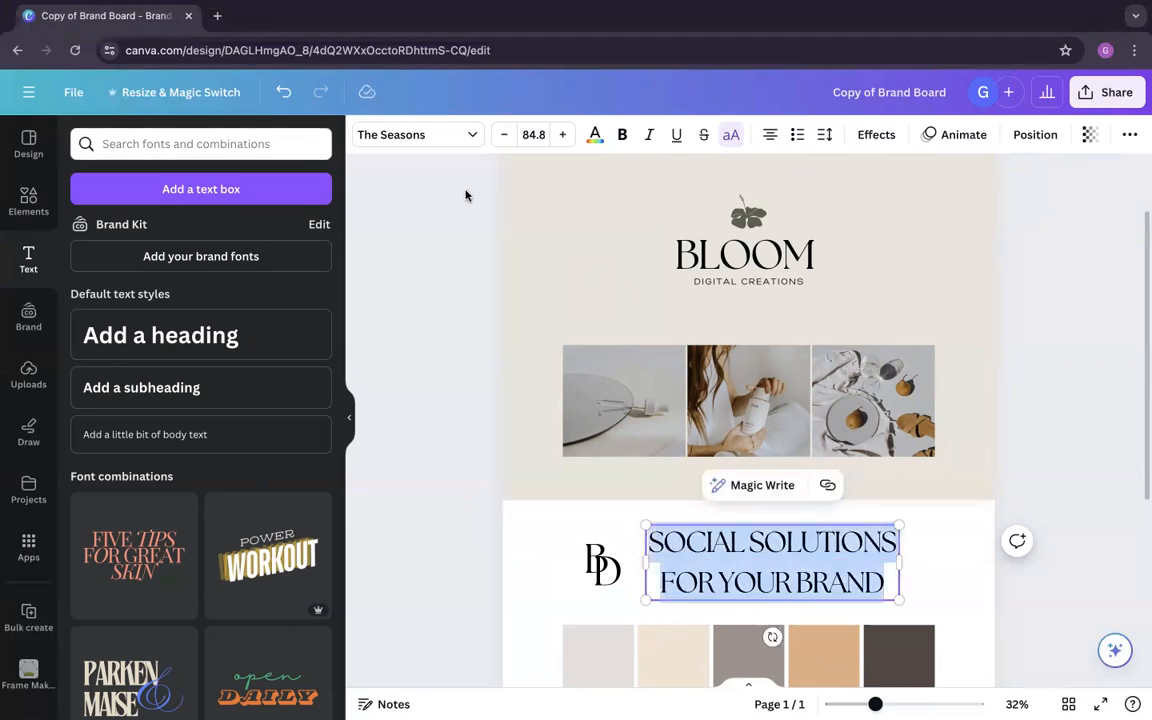
pyautogui.click(405, 134)
pyautogui.click(147, 182)
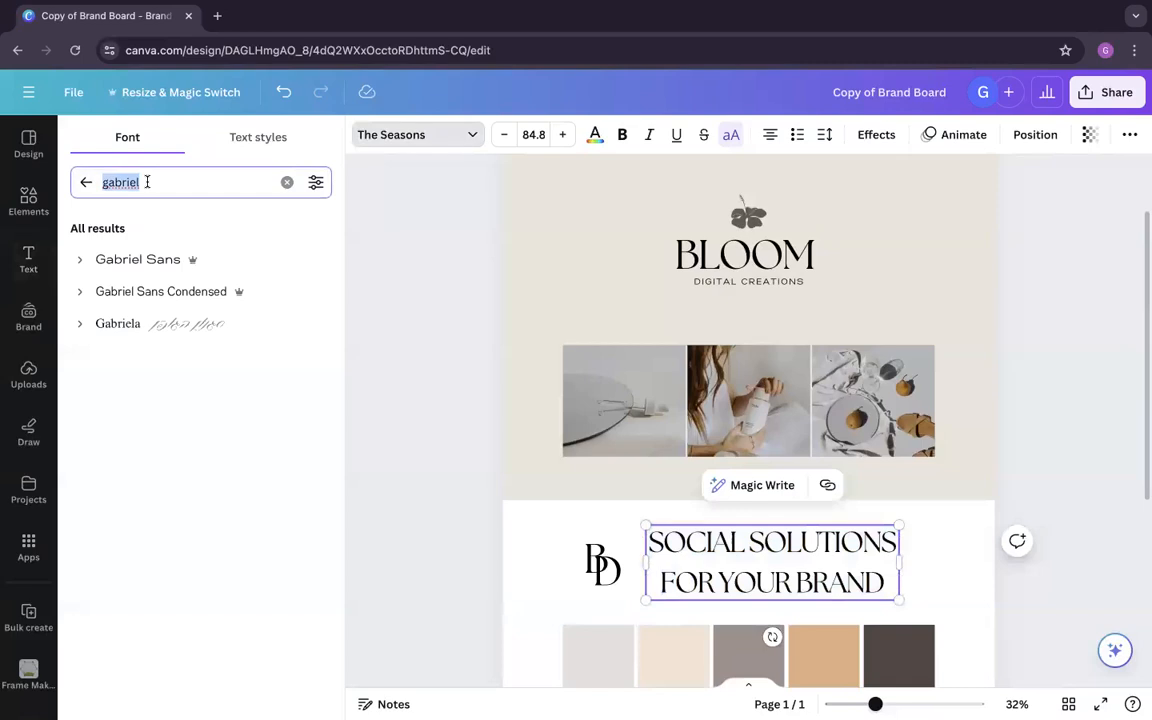
pyautogui.write('scr')
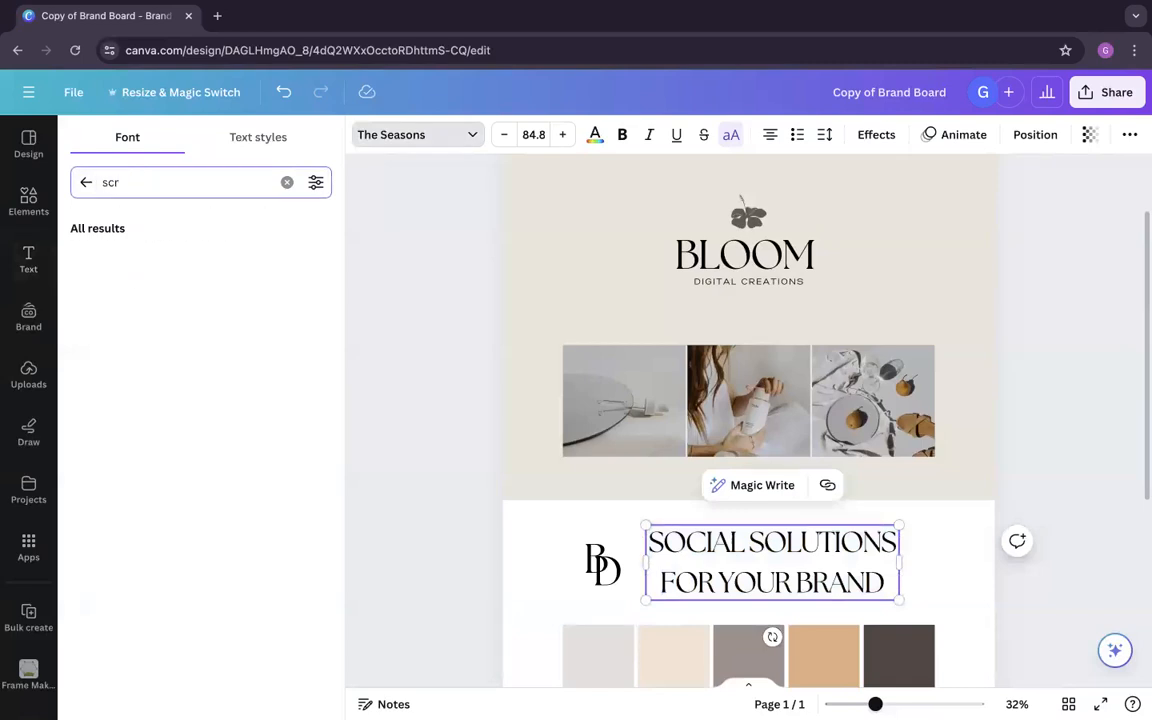
pyautogui.press('BackSpace')
pyautogui.press('BackSpace')
pyautogui.press('BackSpace')
pyautogui.write('la luxes')
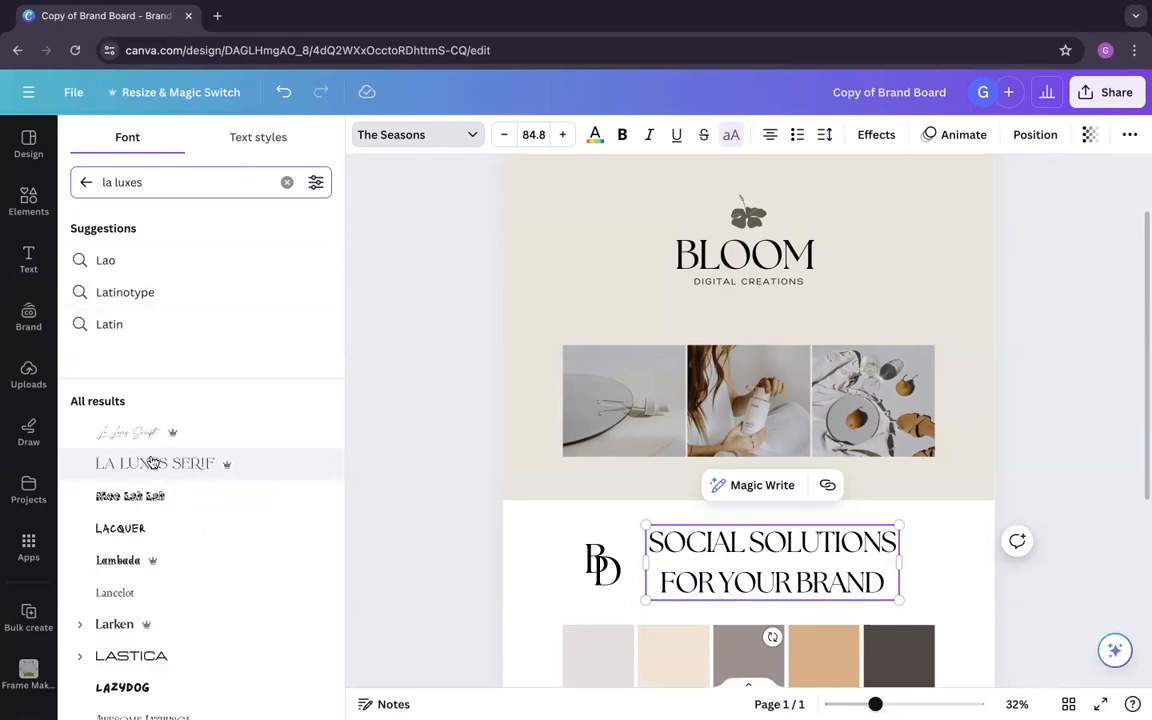
pyautogui.click(158, 436)
pyautogui.click(154, 410)
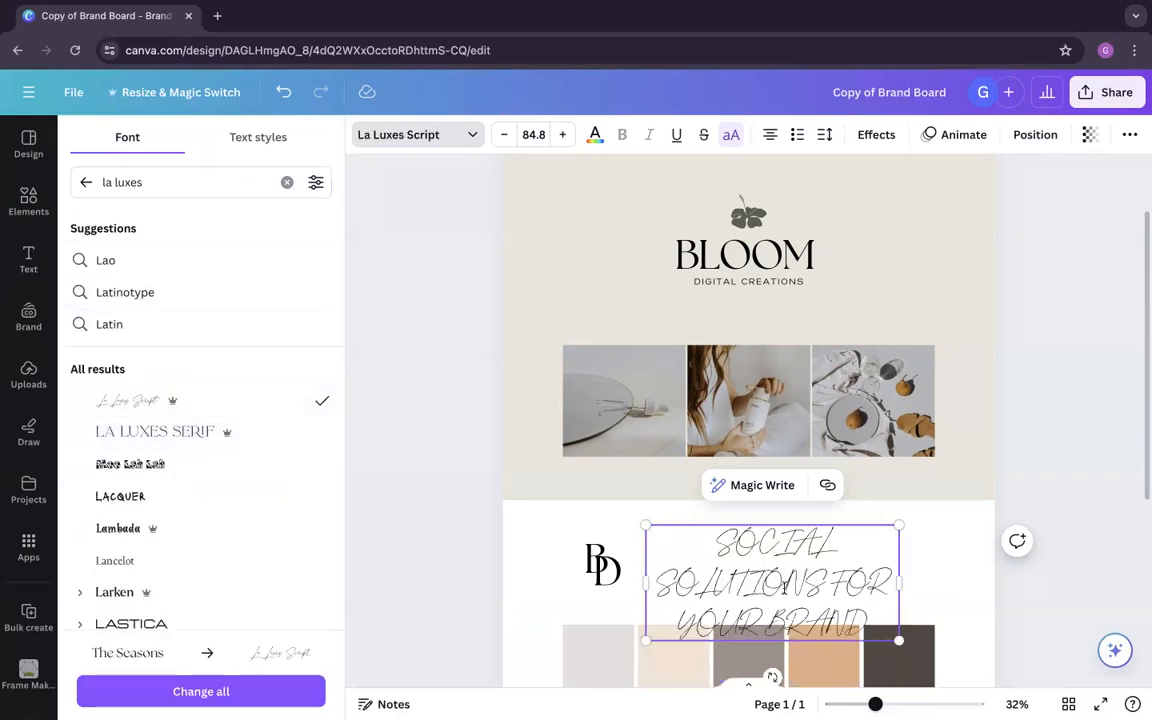
# Step: Turn off uppercase for the tagline and break it onto a second line before "for your brand"
pyautogui.click(727, 139)
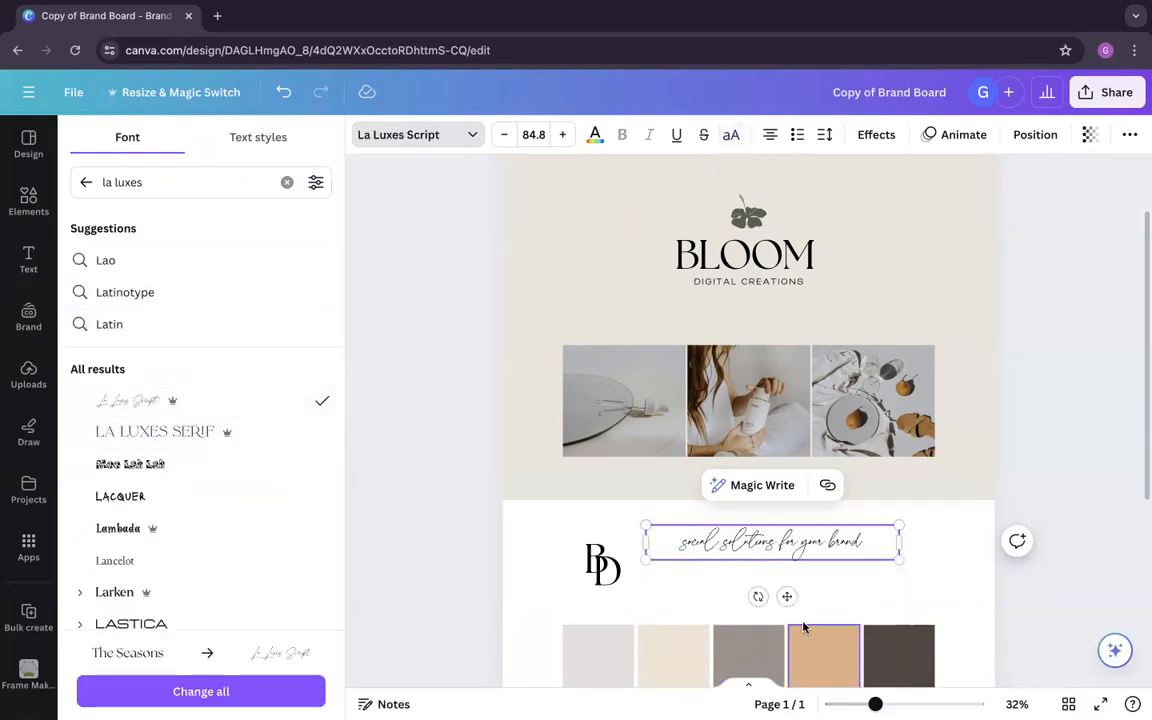
pyautogui.press('Return')
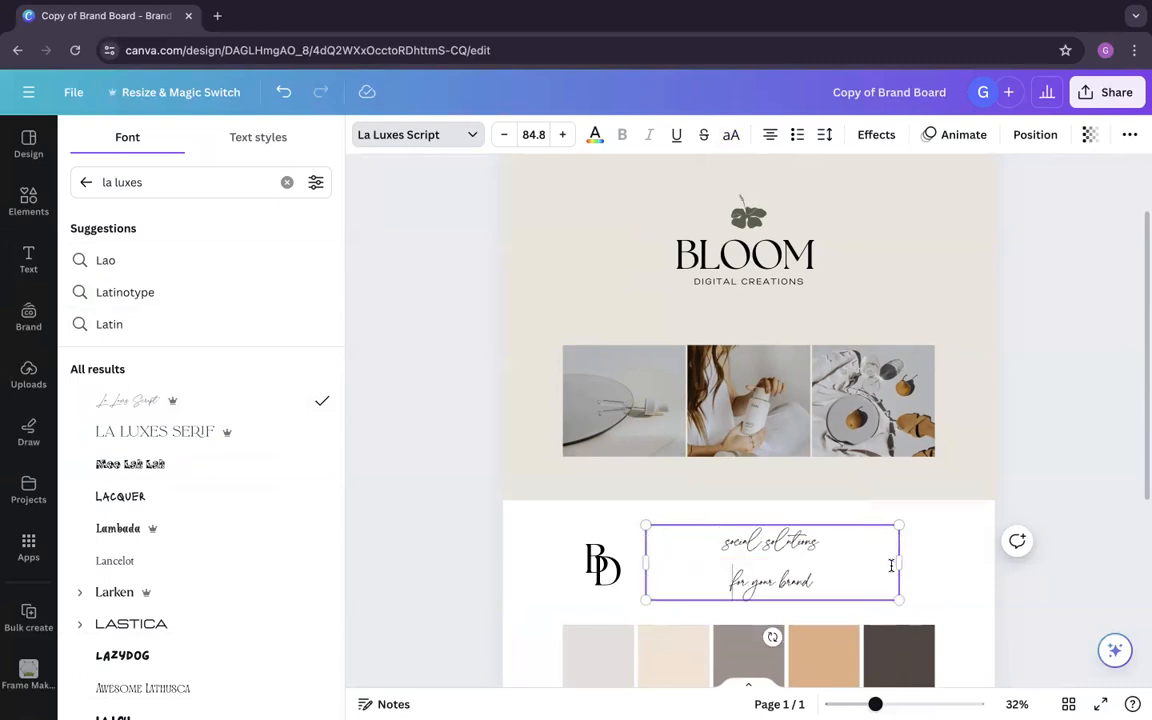
# Step: Reduce the line spacing of the whole script tagline to 0.9
pyautogui.press('super+a')
pyautogui.click(825, 134)
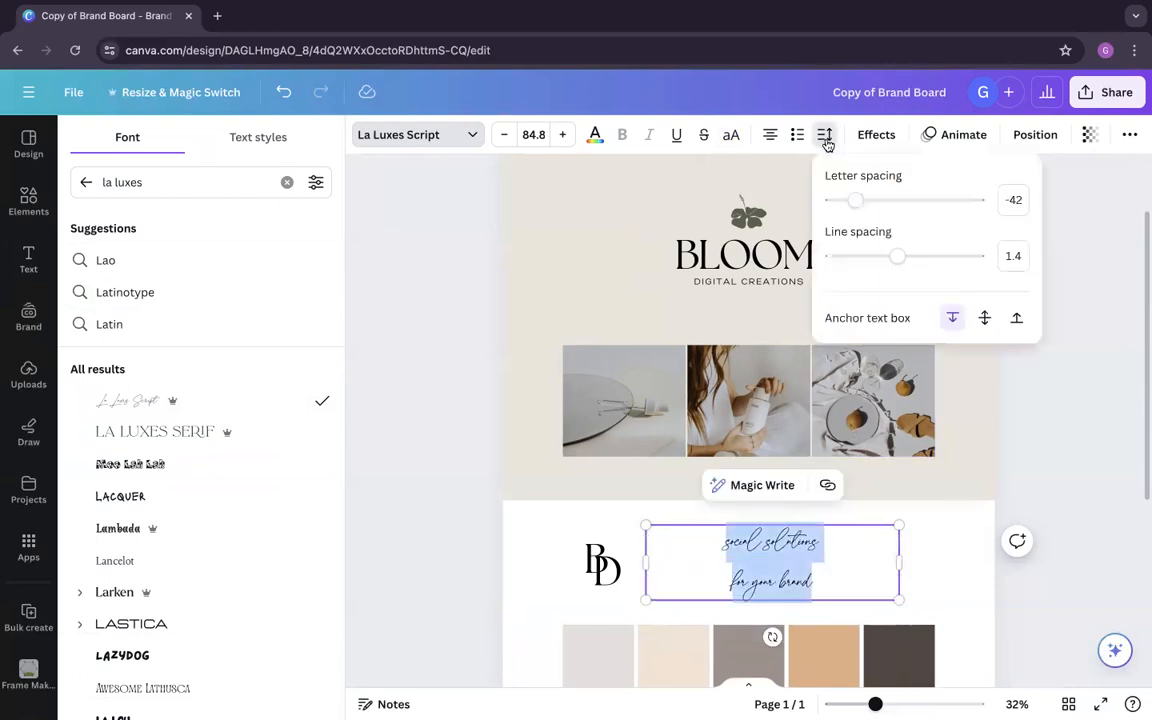
pyautogui.moveTo(897, 257); pyautogui.dragTo(861, 259)
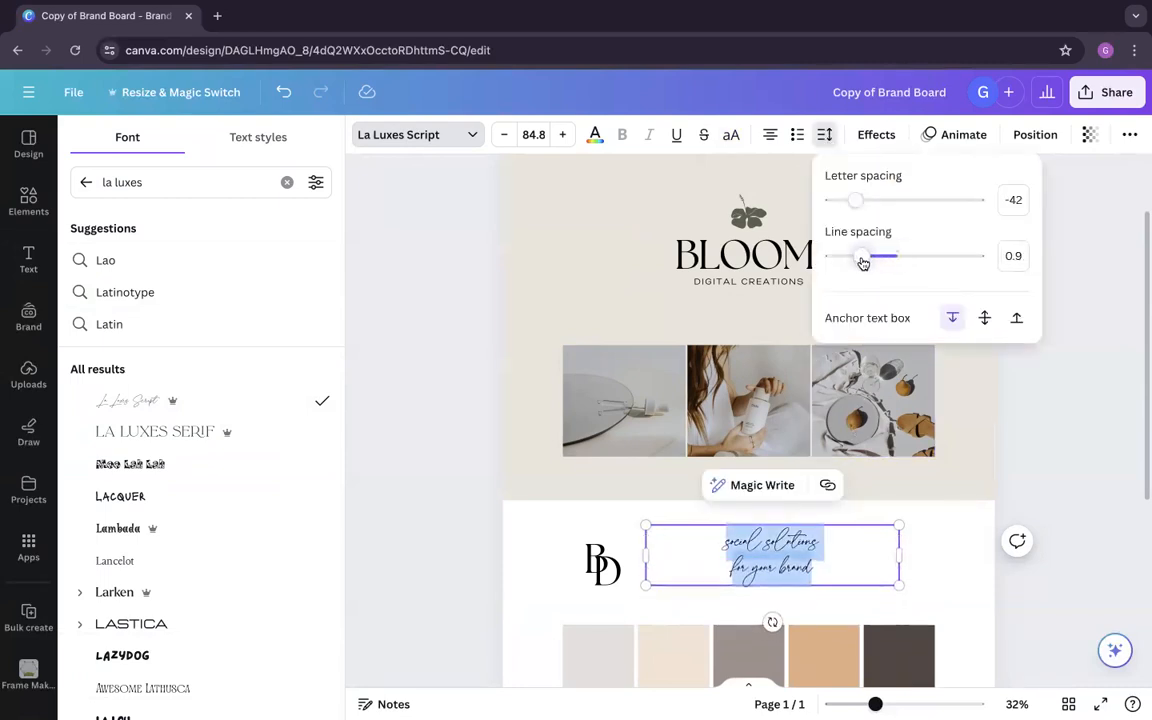
# Step: Narrow the tagline's text box, tilt it to about -3.9°, and reposition it beside the BD monogram
pyautogui.moveTo(899, 557); pyautogui.dragTo(776, 556)
pyautogui.moveTo(711, 620); pyautogui.dragTo(716, 624)
pyautogui.moveTo(741, 557); pyautogui.dragTo(776, 572)
pyautogui.click(857, 564)
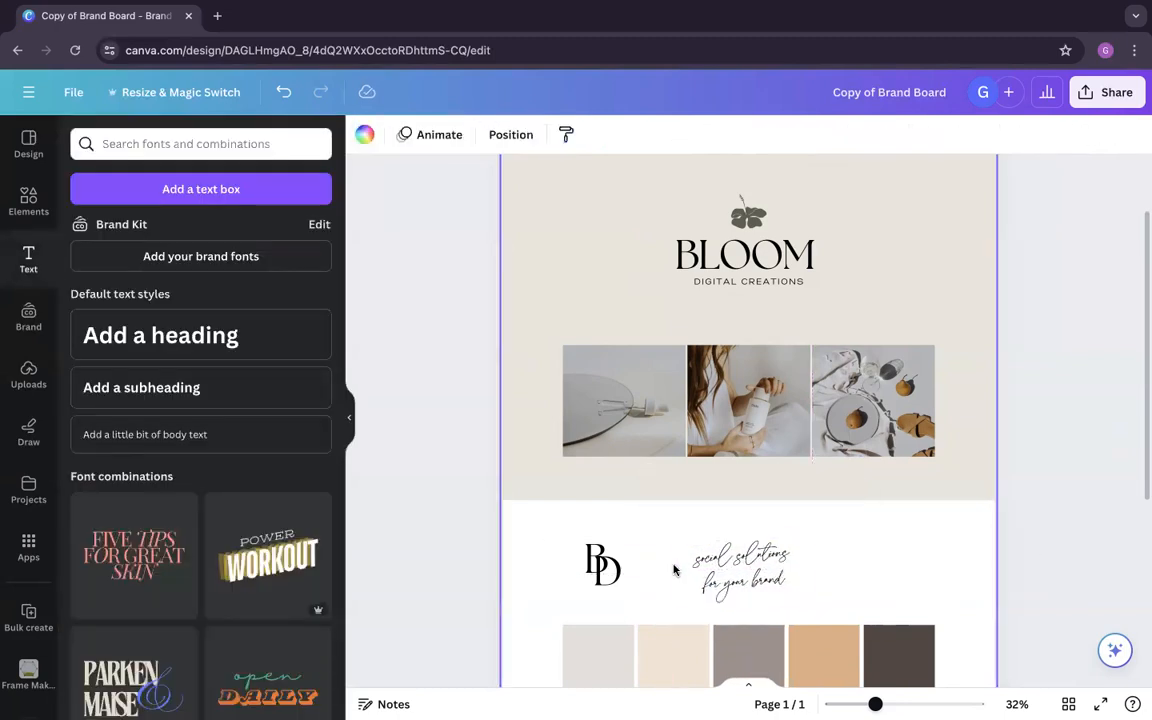
pyautogui.click(720, 566)
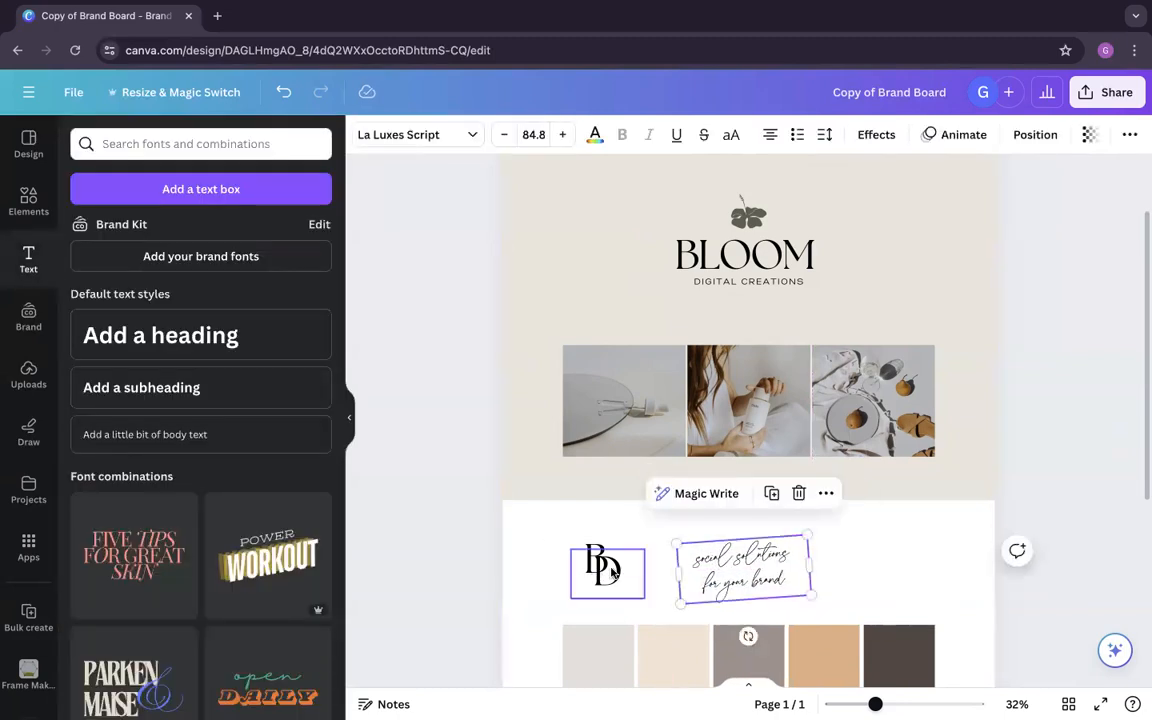
# Step: Duplicate the flower from the main logo and place the copy beside the tagline, opposite the BD monogram
pyautogui.click(746, 213)
pyautogui.moveTo(746, 213); pyautogui.dragTo(885, 566)
pyautogui.click(962, 576)
# Step: Enlarge the tagline to font size 96.2 and centre it horizontally on the page
pyautogui.click(804, 550)
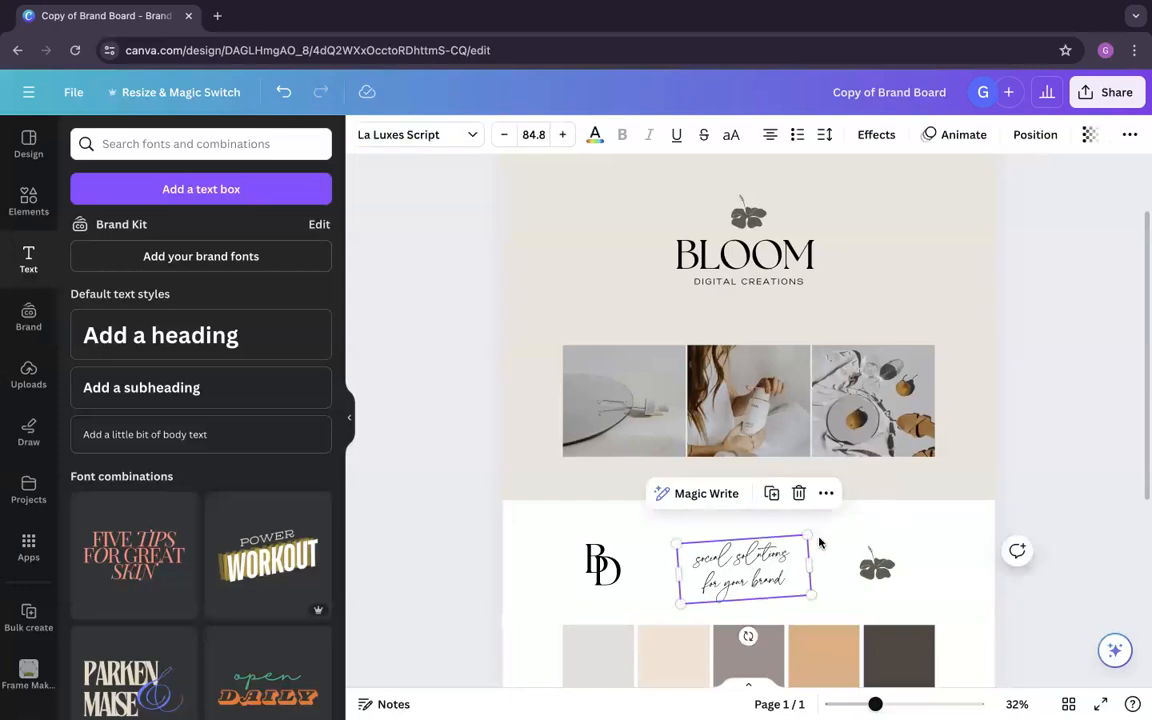
pyautogui.moveTo(807, 537); pyautogui.dragTo(817, 526)
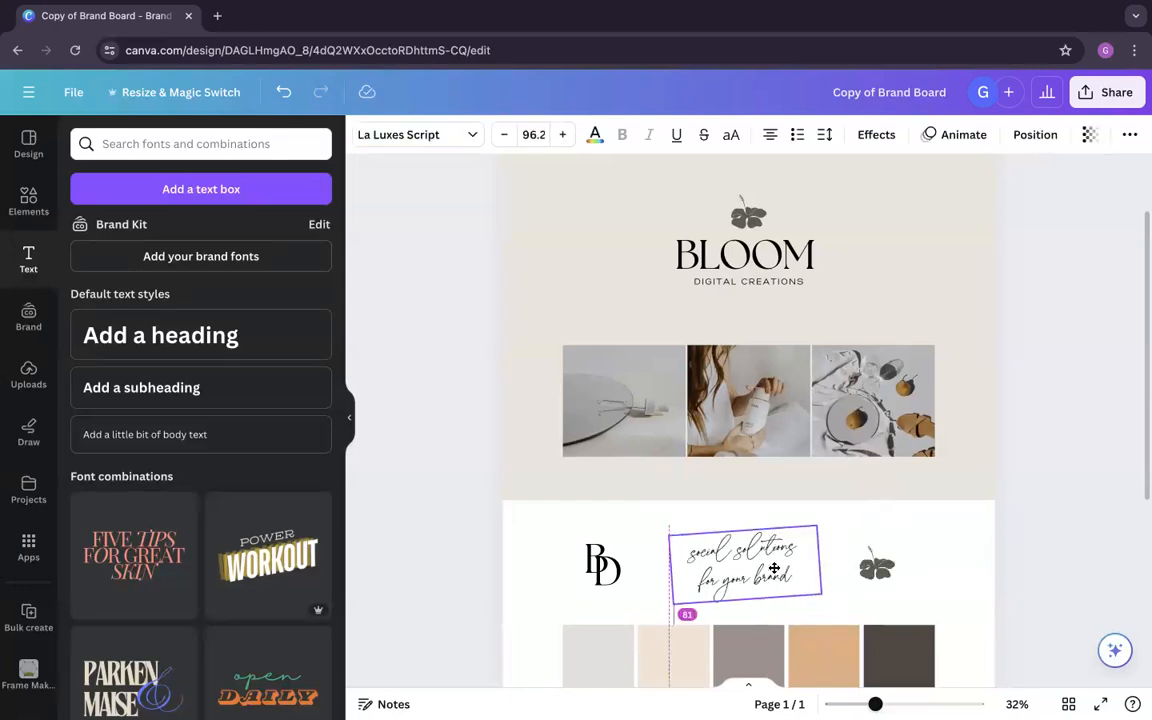
pyautogui.click(1035, 134)
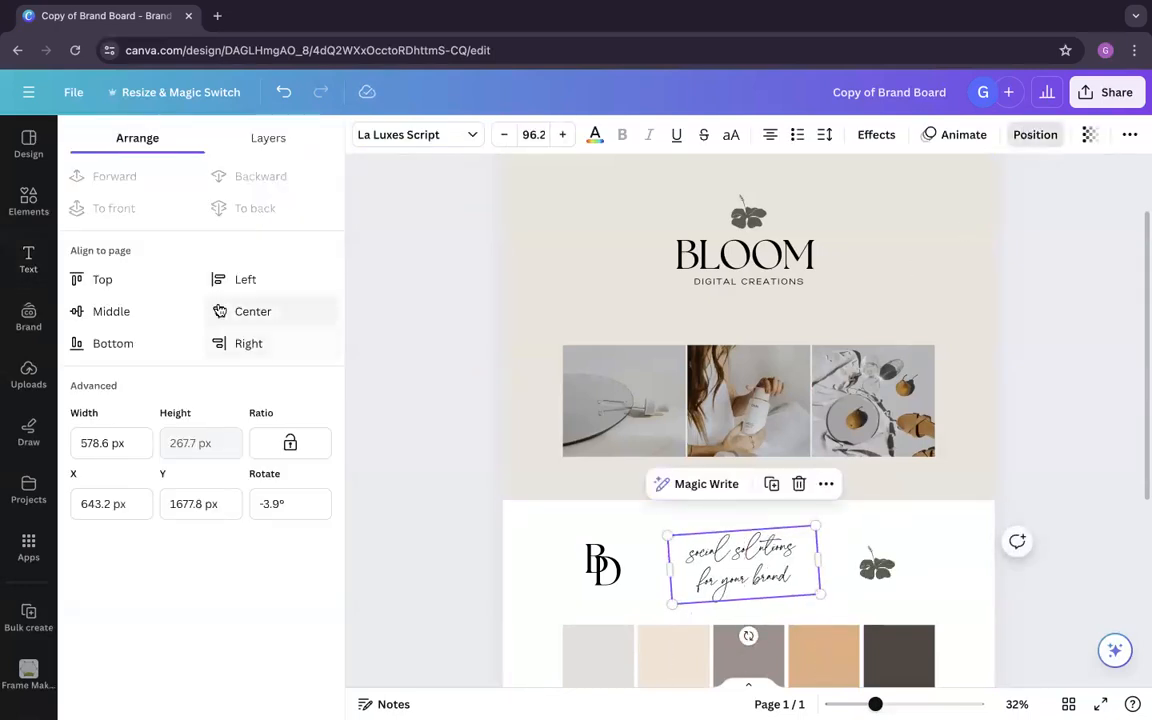
pyautogui.click(253, 311)
pyautogui.click(511, 550)
# Step: Check the available text colours for the BD monogram and examine the Noir palette swatch's fill colour
pyautogui.scroll(-3, 513, 549)
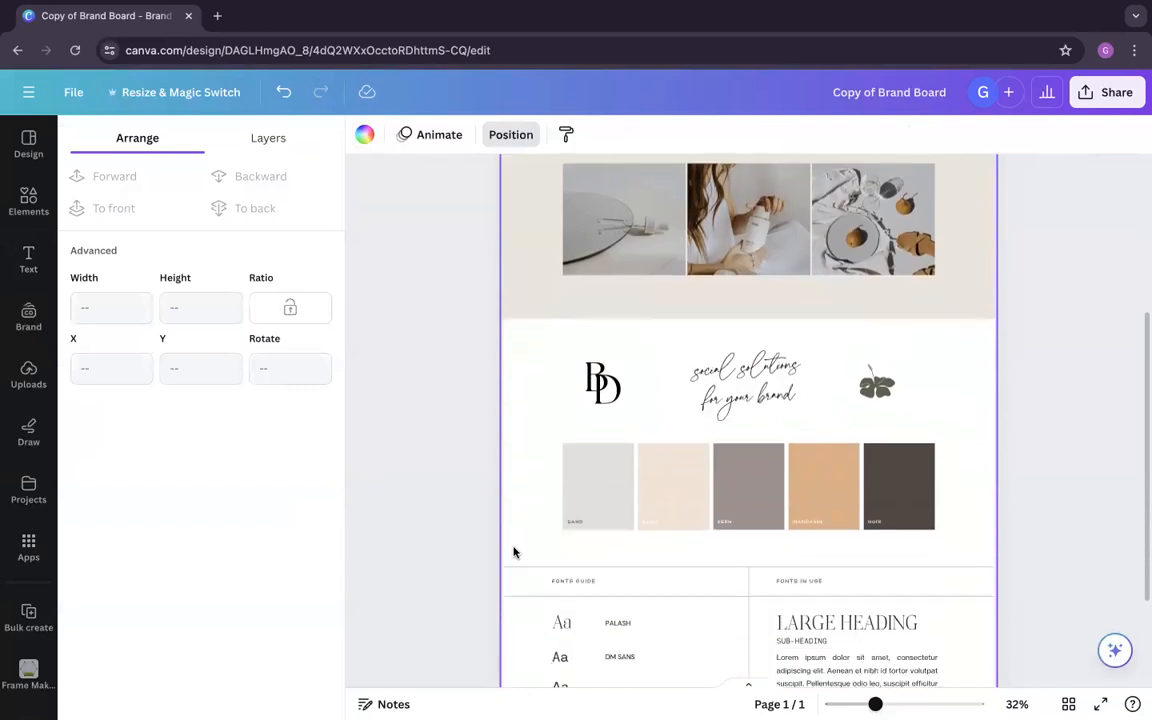
pyautogui.scroll(2, 513, 549)
pyautogui.click(593, 503)
pyautogui.click(532, 504)
pyautogui.moveTo(521, 507); pyautogui.dragTo(638, 478)
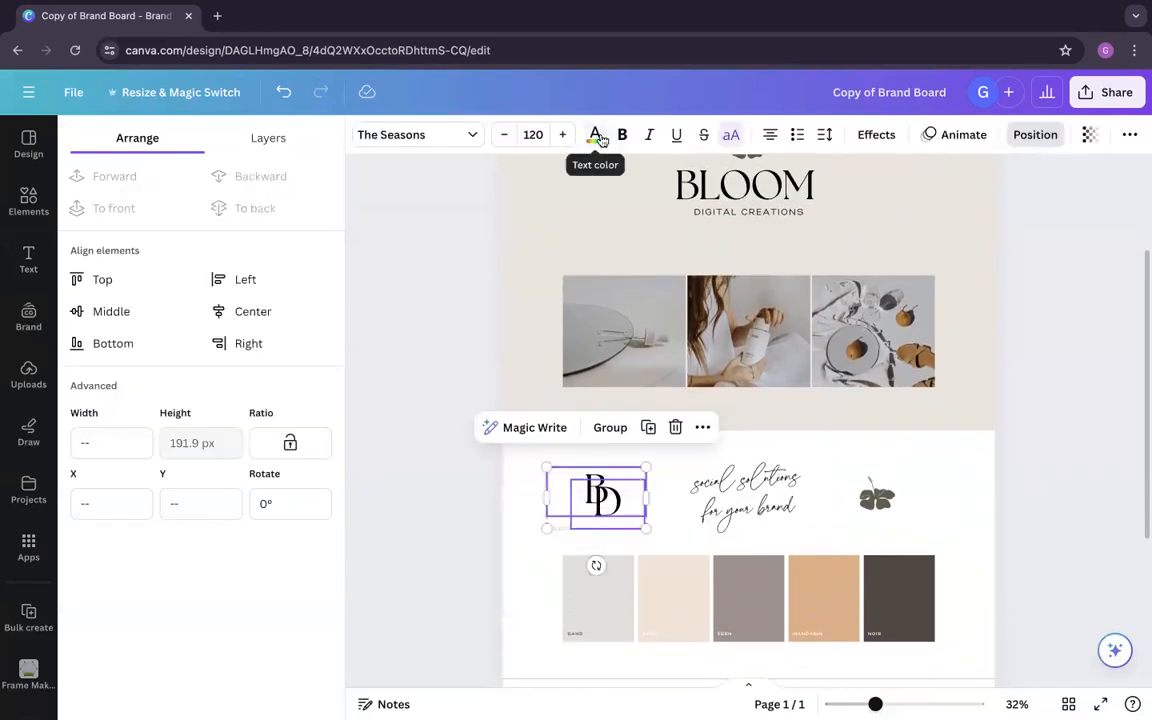
pyautogui.click(595, 136)
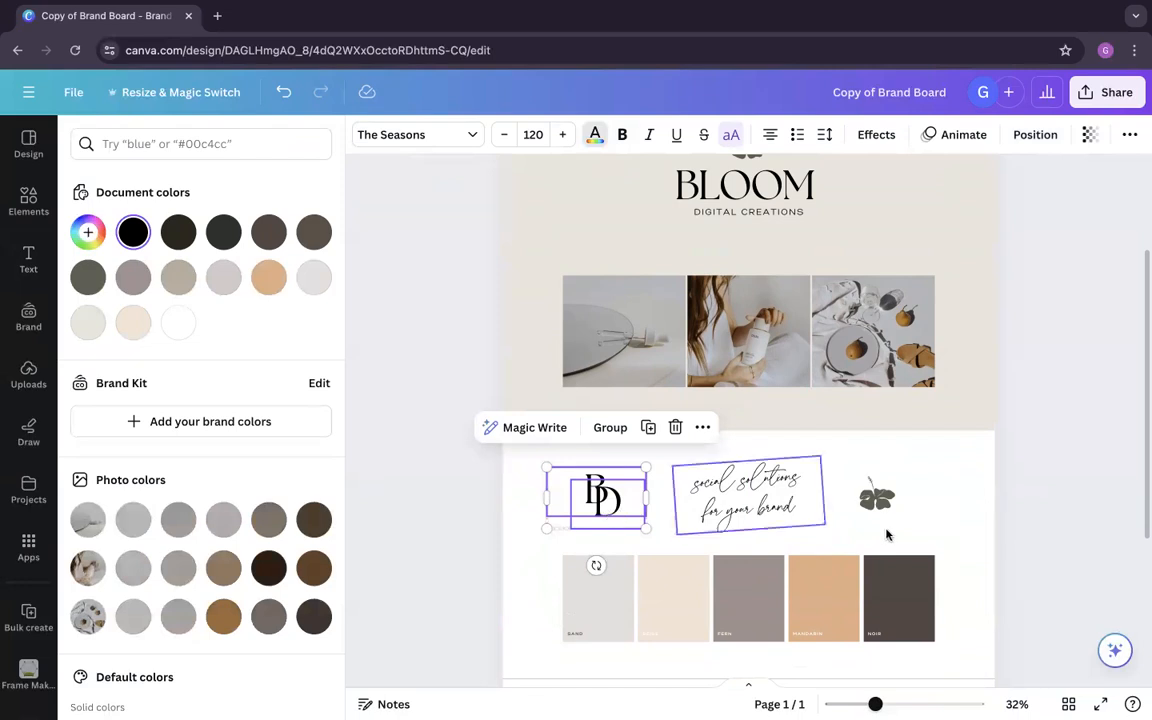
pyautogui.click(918, 609)
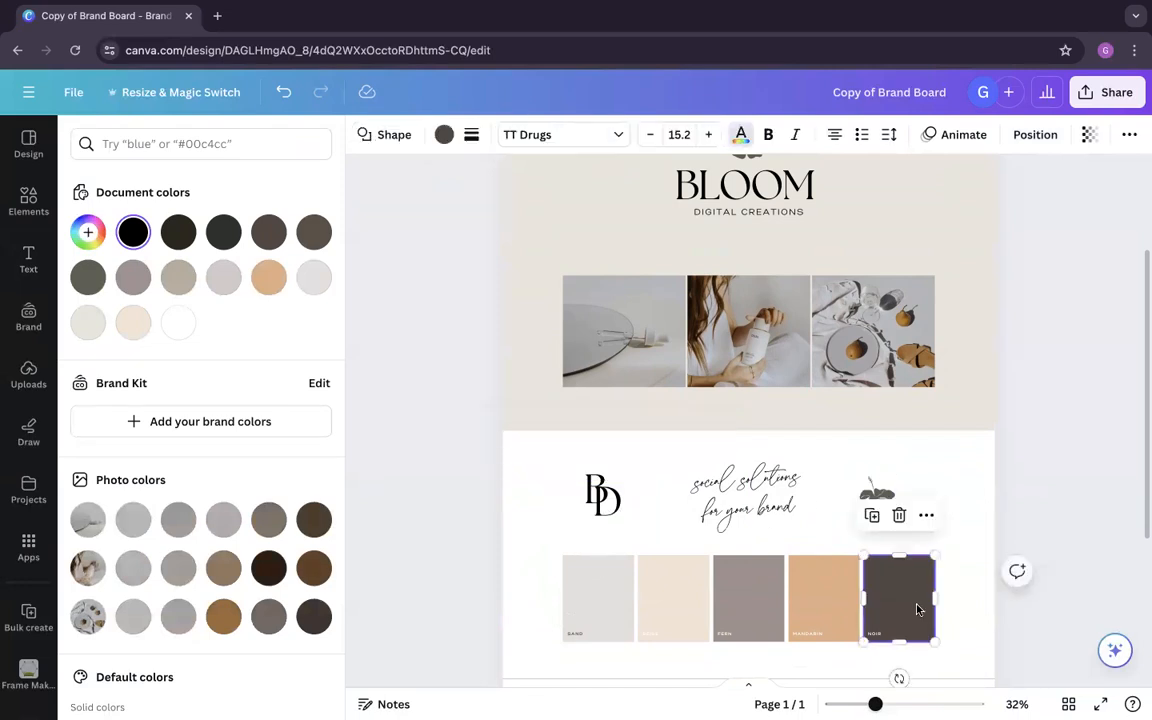
pyautogui.click(443, 134)
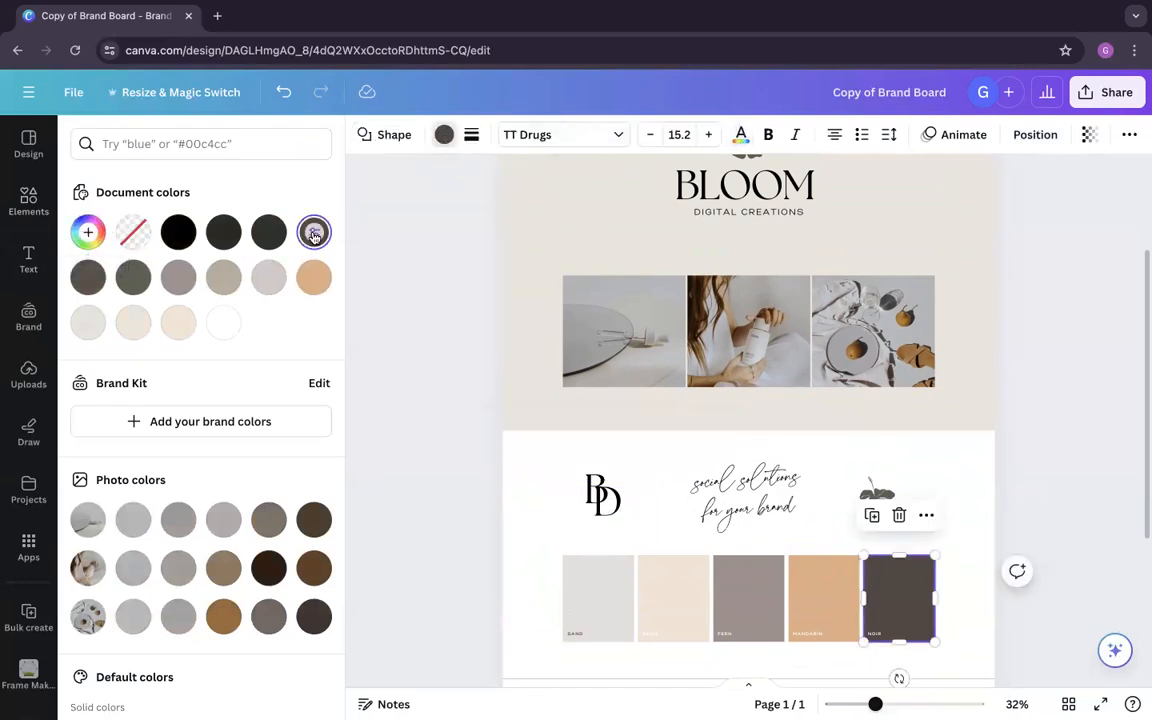
# Step: Undo the last edit and recolour both letters of the BD monogram with the Noir dark brown, #514741
pyautogui.click(593, 500)
pyautogui.press('super+z')
pyautogui.moveTo(508, 517); pyautogui.dragTo(644, 481)
pyautogui.click(595, 134)
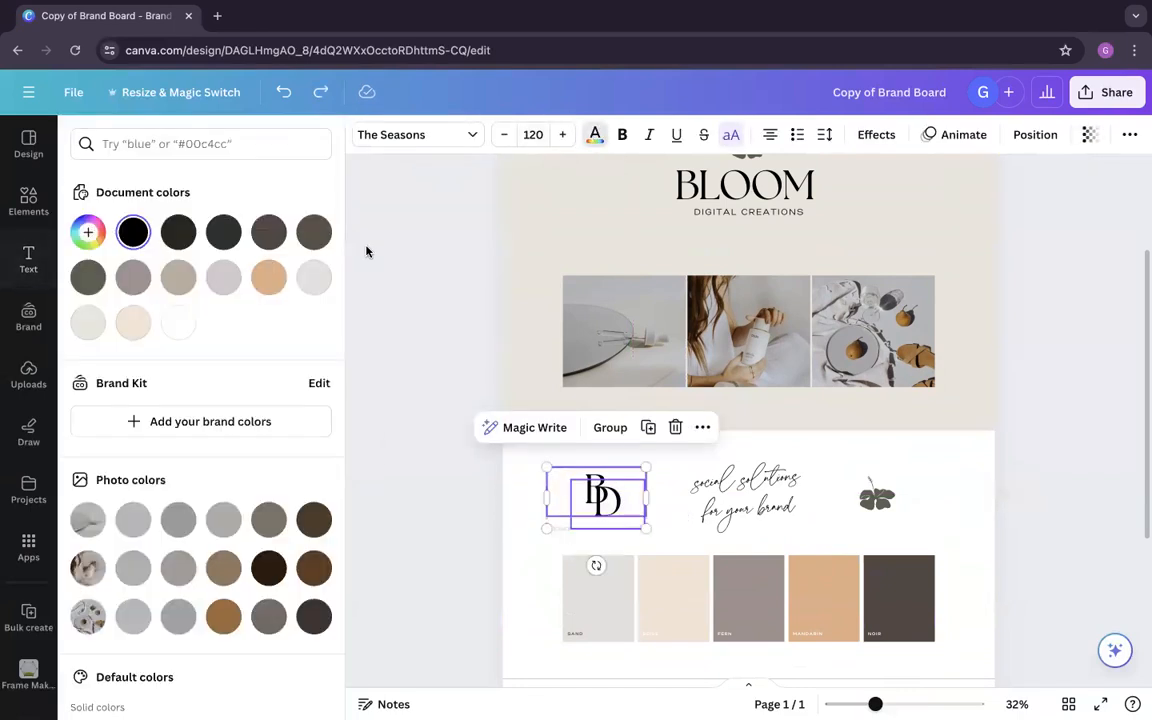
pyautogui.click(268, 234)
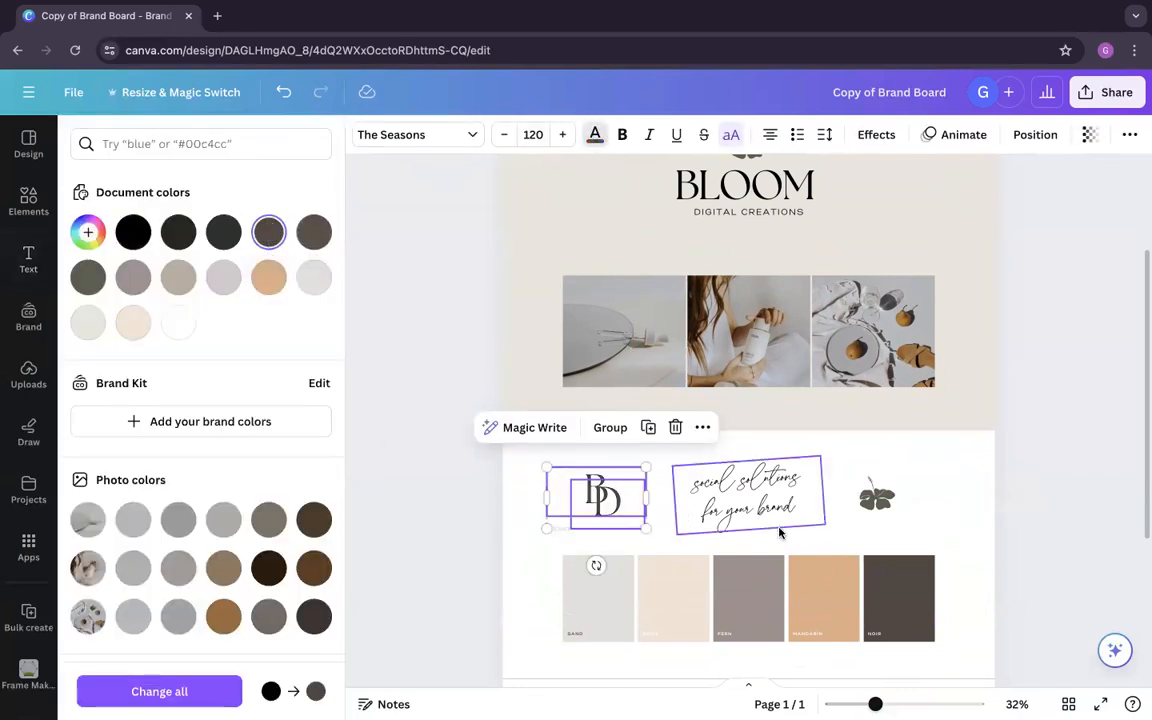
# Step: Compare the Noir swatch's fill colour with the text colour of the BD monogram
pyautogui.click(905, 608)
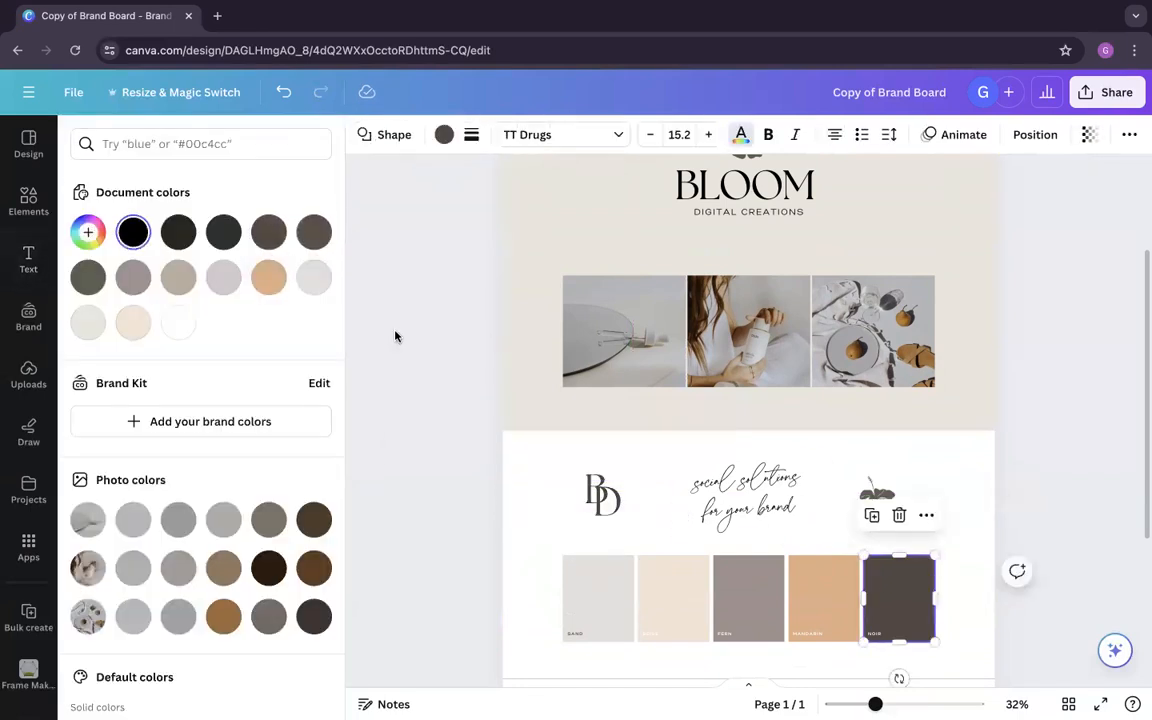
pyautogui.click(443, 136)
pyautogui.moveTo(596, 505)
pyautogui.mouseDown()
pyautogui.moveTo(622, 502)
pyautogui.moveTo(587, 506)
pyautogui.mouseUp()
pyautogui.moveTo(503, 541); pyautogui.dragTo(635, 492)
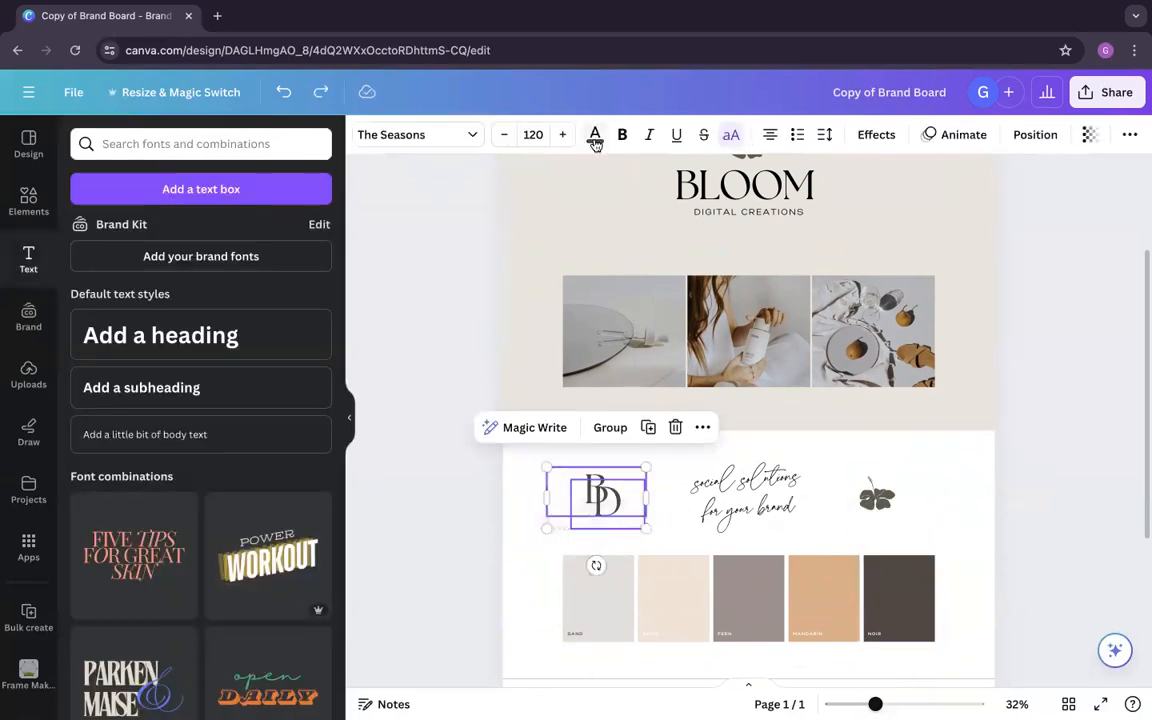
pyautogui.click(594, 136)
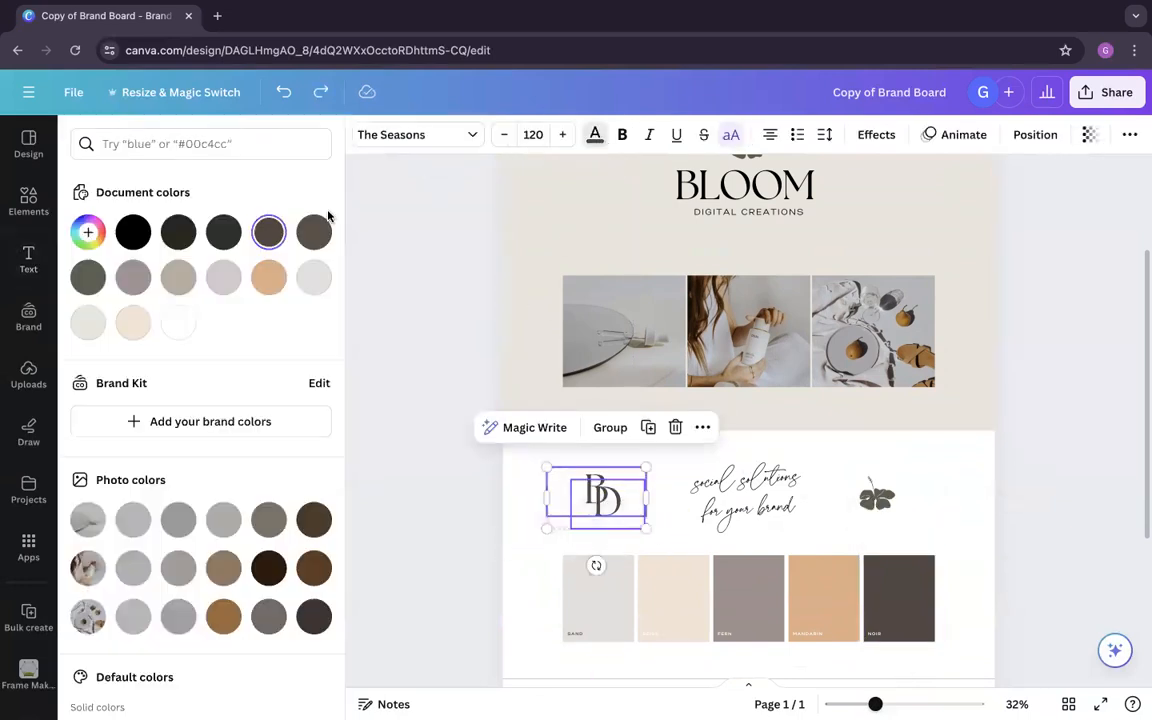
# Step: Recolour the tagline with the Noir brown #514741 and replace black with it throughout the design
pyautogui.click(734, 519)
pyautogui.click(269, 234)
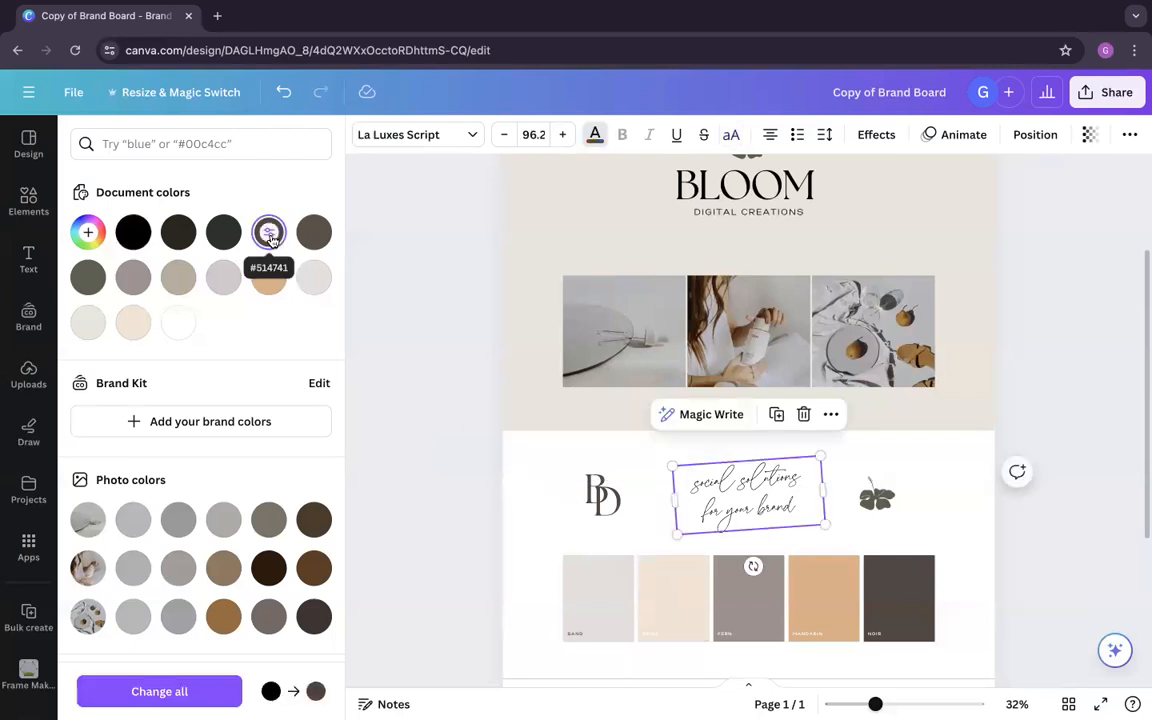
pyautogui.click(143, 692)
# Step: Recolour the main logo's flower and its copy beside the tagline with the Noir brown #514741
pyautogui.scroll(1, 906, 456)
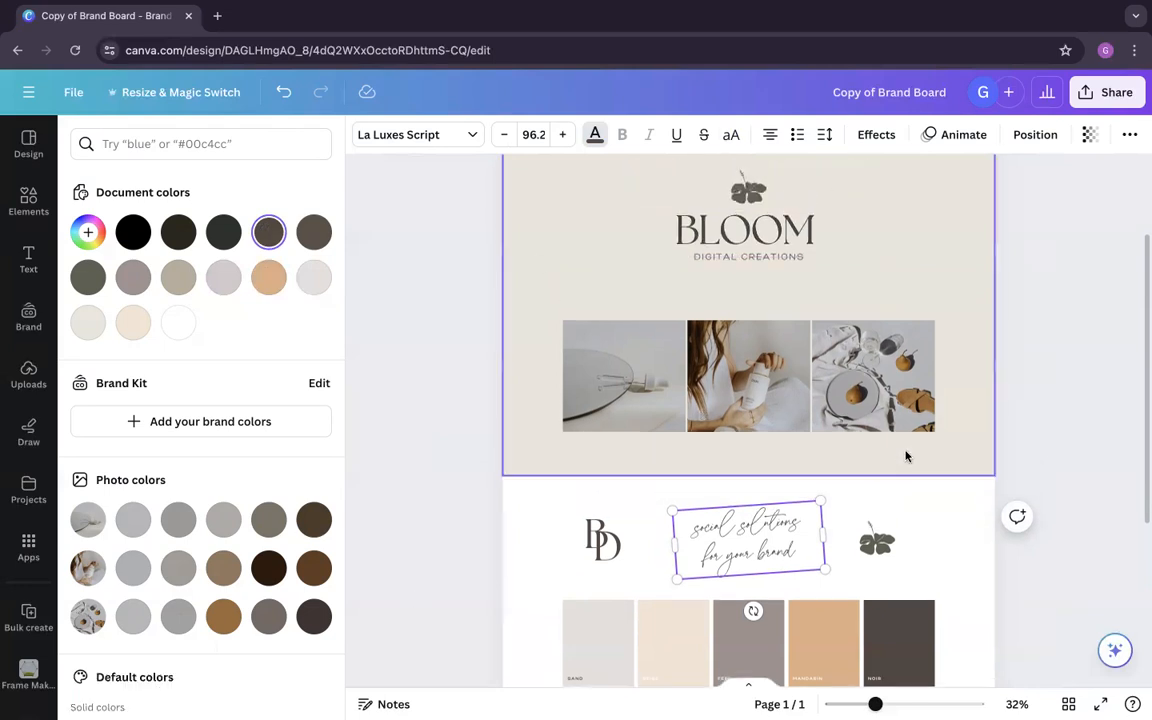
pyautogui.scroll(1, 906, 456)
pyautogui.click(748, 250)
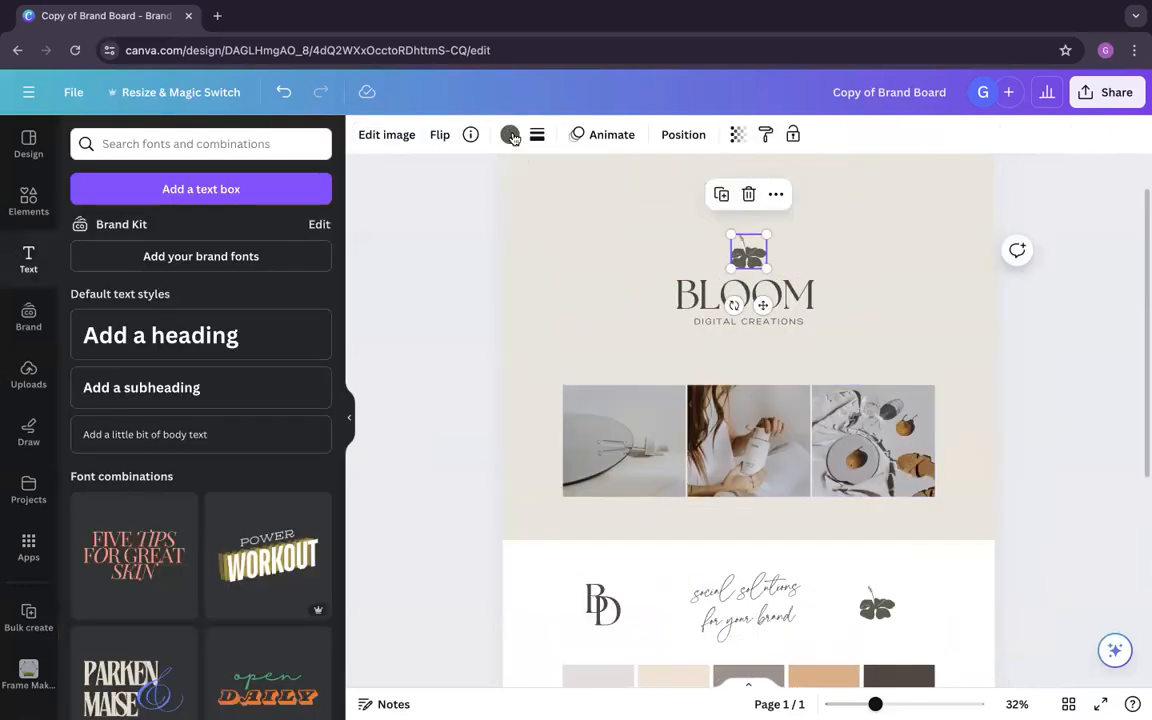
pyautogui.click(510, 134)
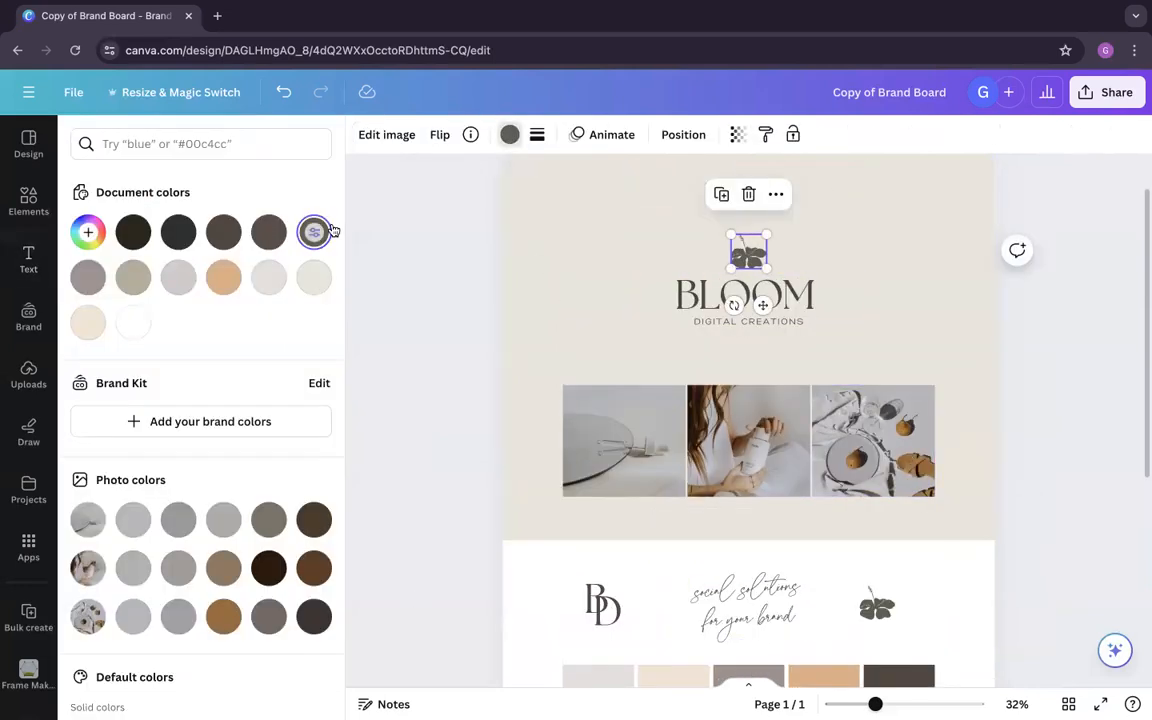
pyautogui.click(239, 237)
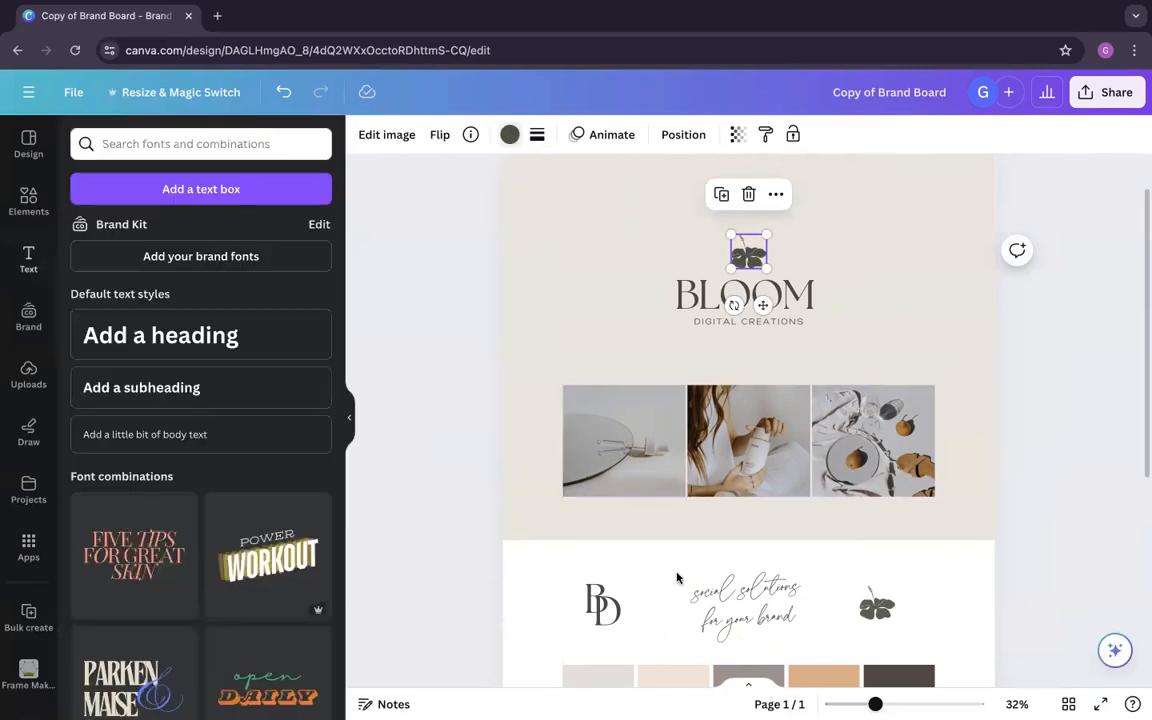
pyautogui.click(877, 605)
pyautogui.click(510, 134)
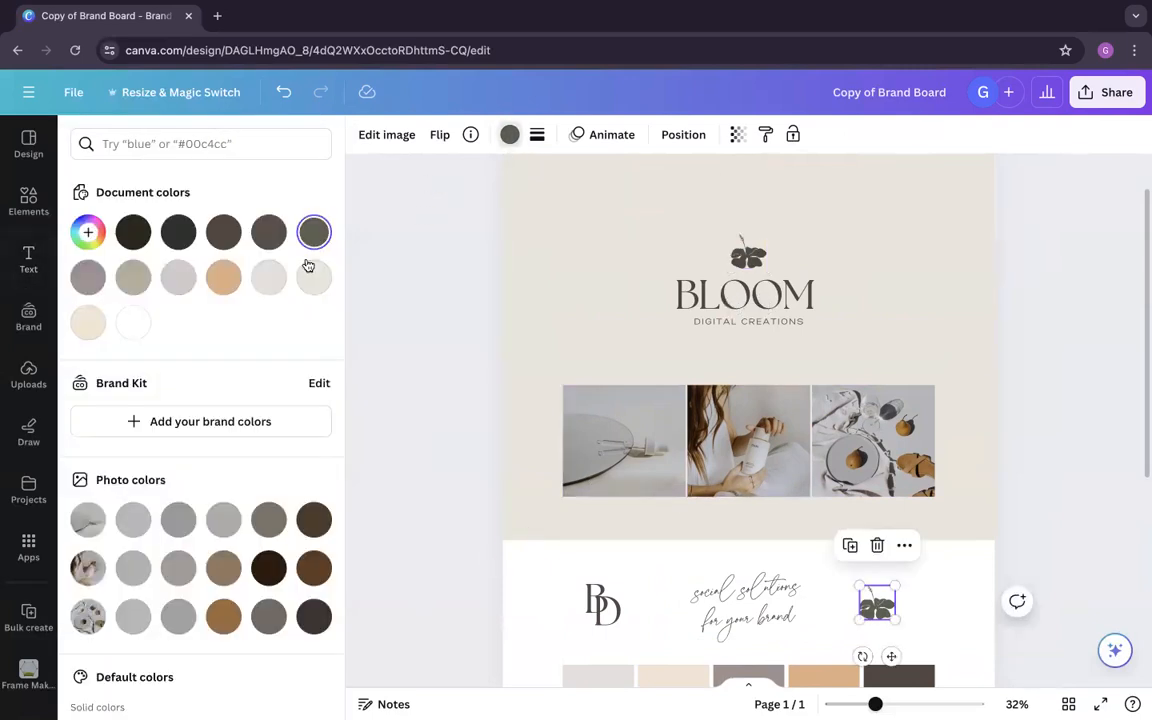
pyautogui.click(223, 232)
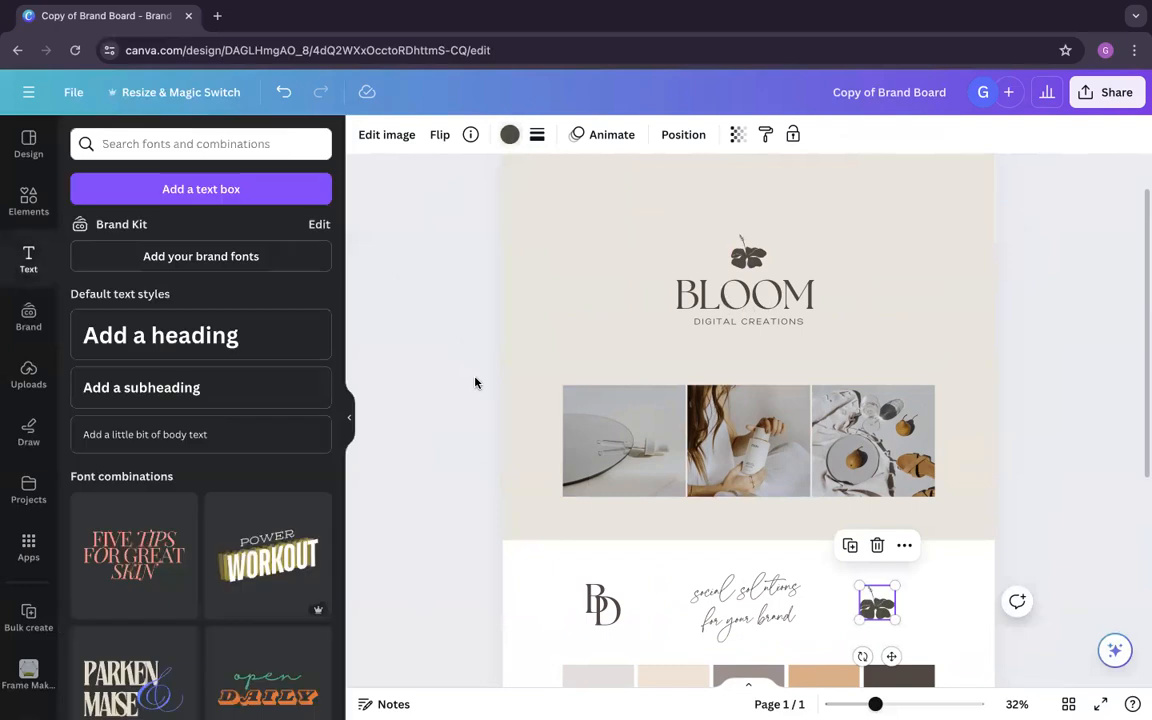
pyautogui.click(486, 394)
# Step: Review the brand board's logos, palette and photos, select the first photo in the row, and open the elements library
pyautogui.scroll(-3, 489, 397)
pyautogui.scroll(5, 489, 397)
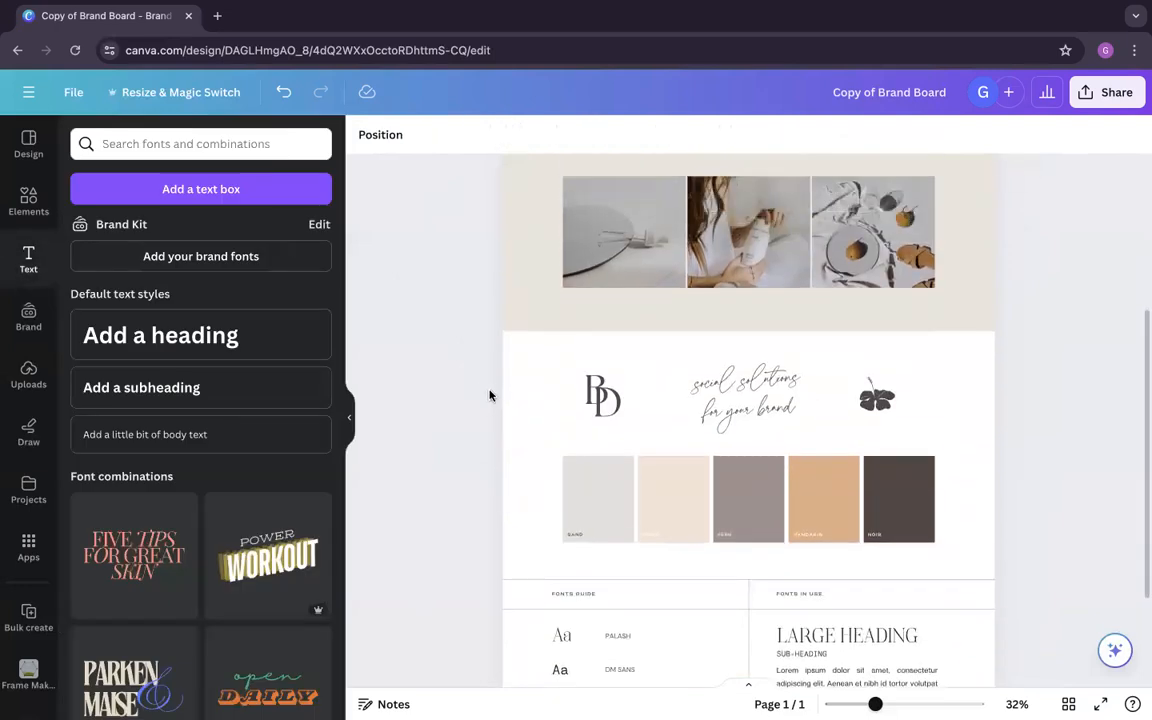
pyautogui.click(610, 385)
pyautogui.click(748, 400)
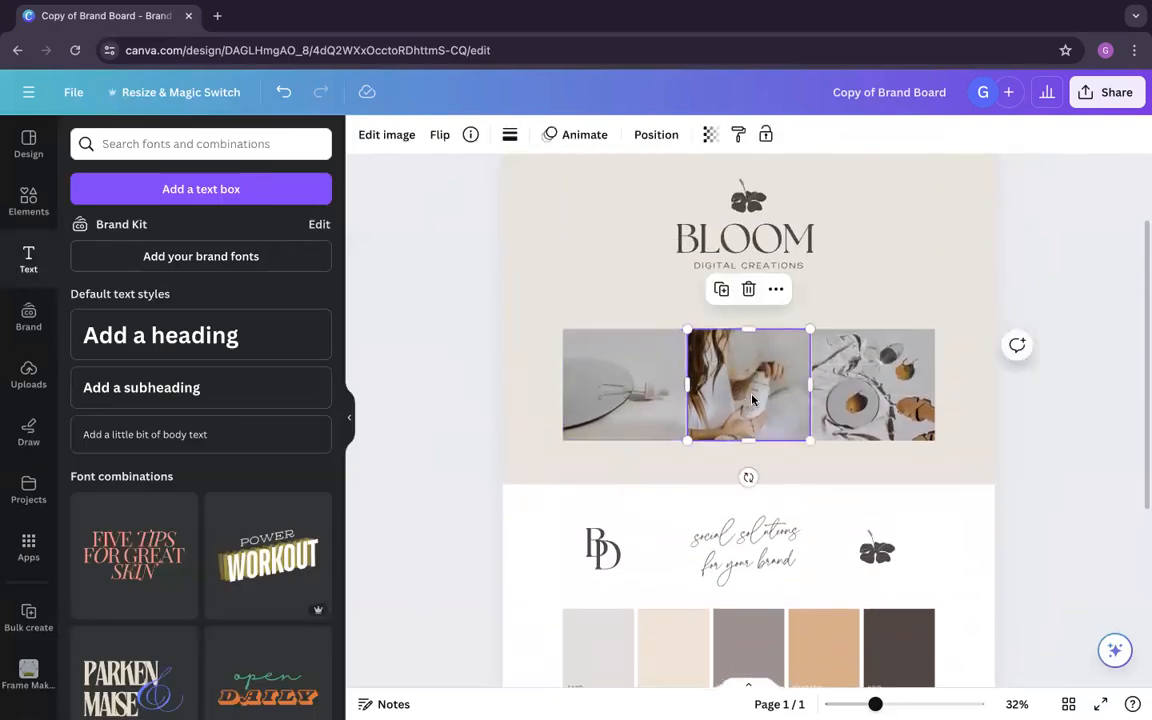
pyautogui.click(1038, 488)
pyautogui.scroll(-2, 1040, 490)
pyautogui.scroll(2, 1035, 489)
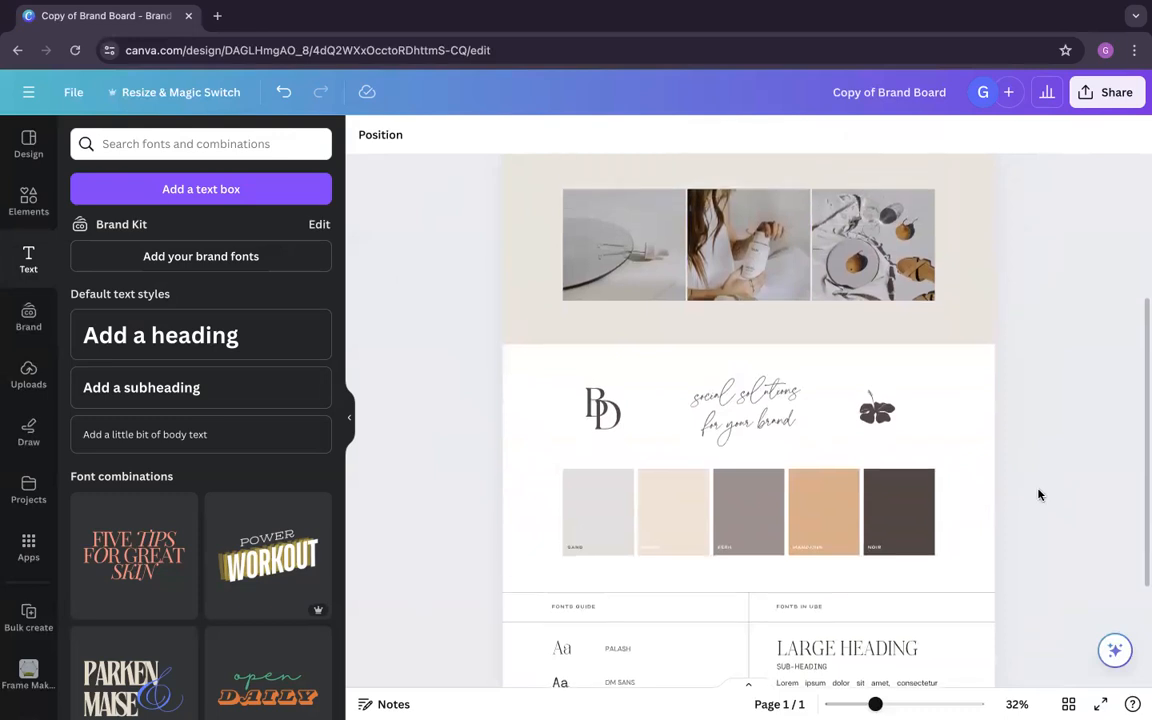
pyautogui.click(597, 419)
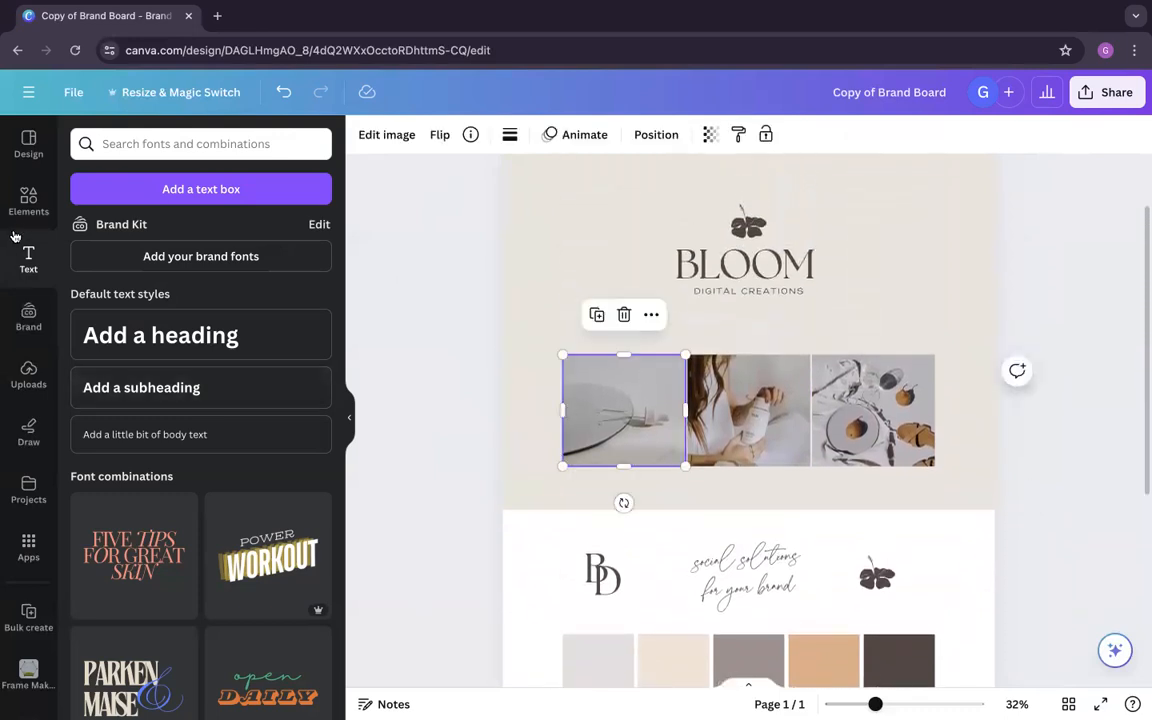
pyautogui.click(22, 202)
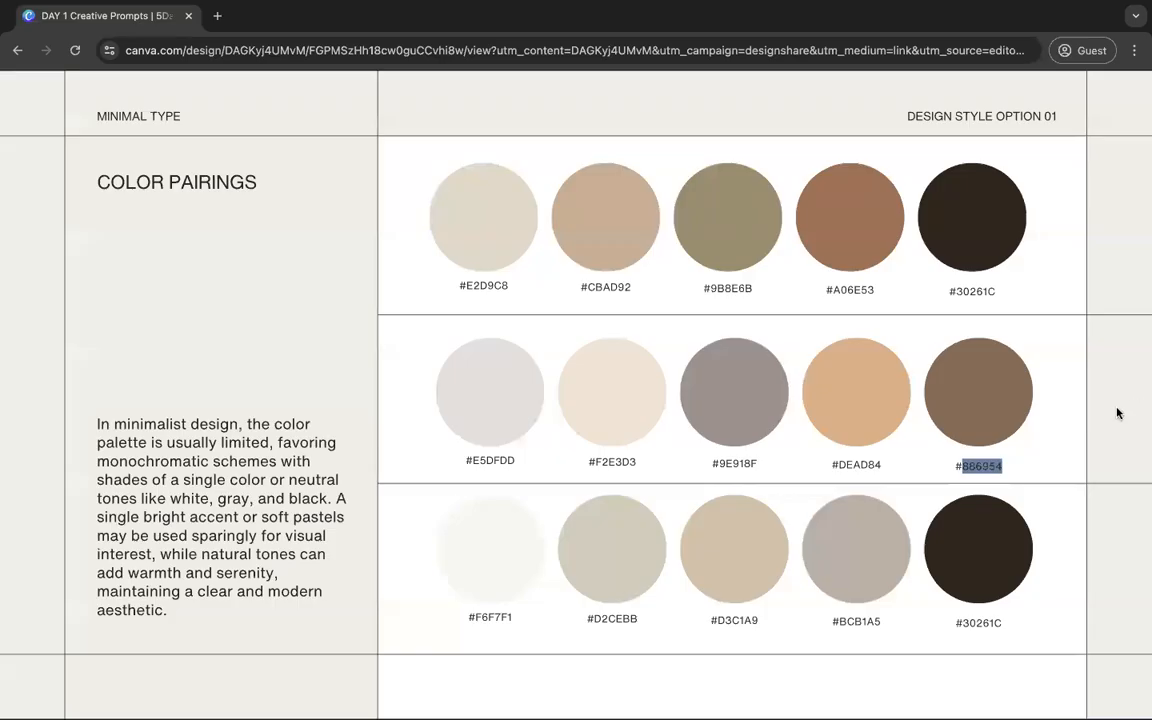
# Step: Switch to the DAY 1 Creative Prompts deck and browse it up to the photo elements for digital creation
pyautogui.click(1116, 412)
pyautogui.click(1095, 377)
pyautogui.click(1095, 380)
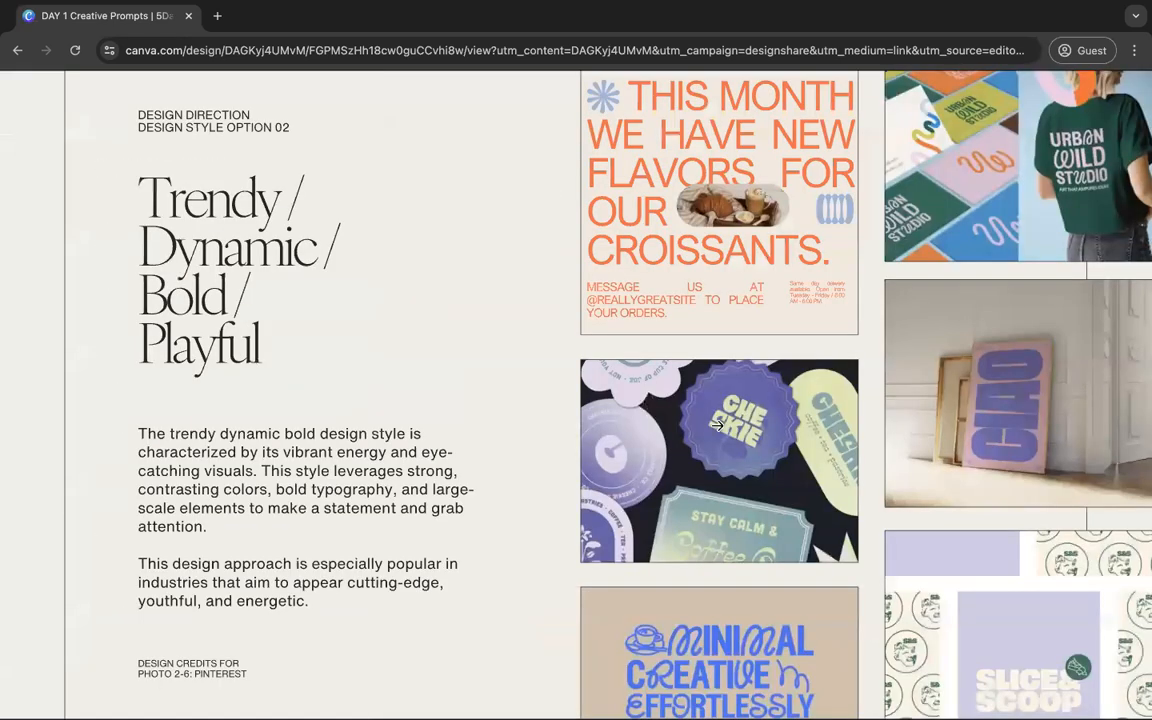
pyautogui.click(855, 344)
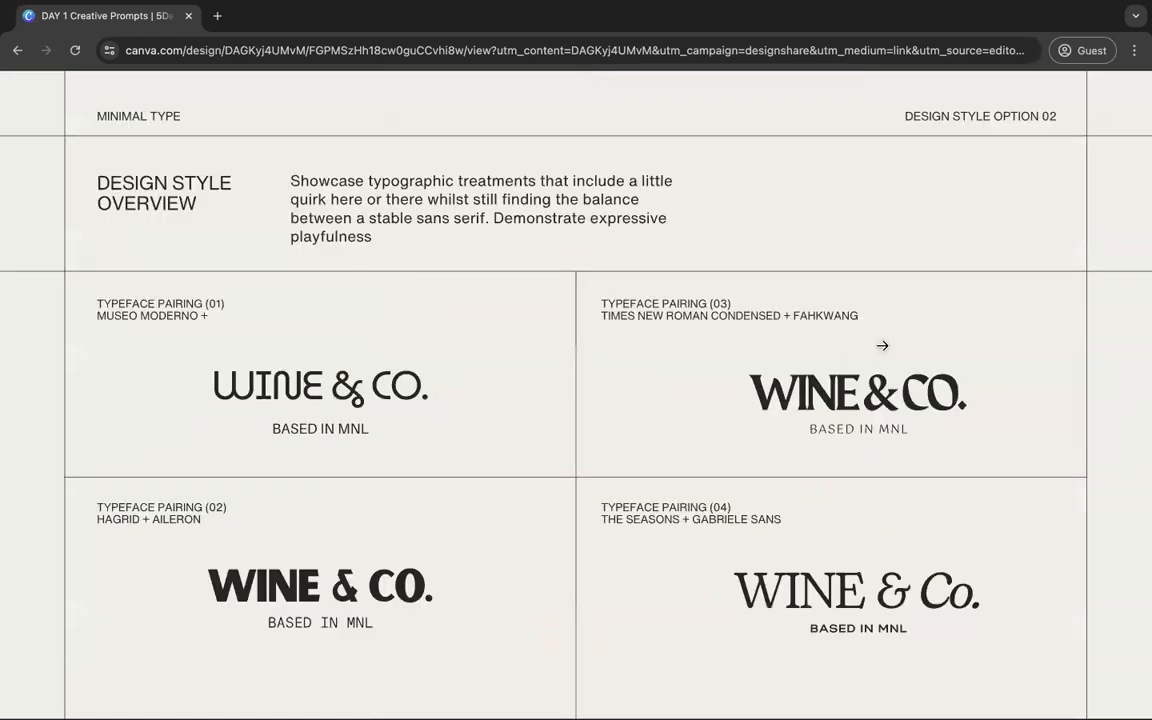
pyautogui.click(882, 345)
pyautogui.click(1071, 342)
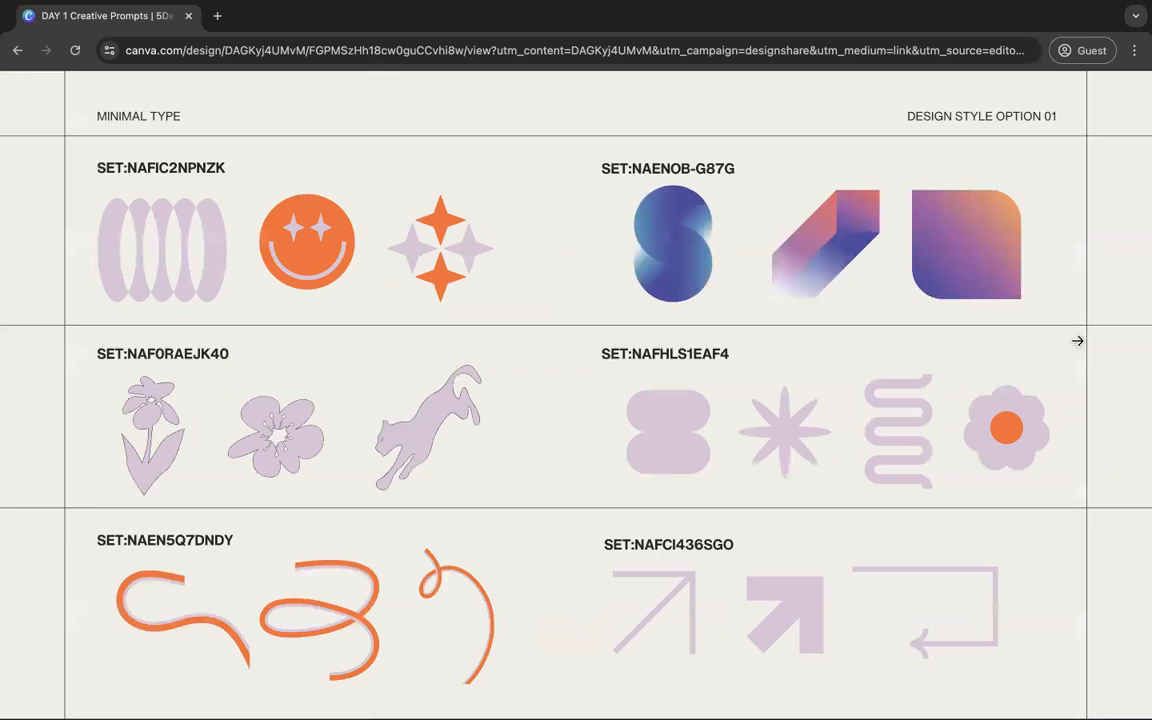
pyautogui.click(1077, 341)
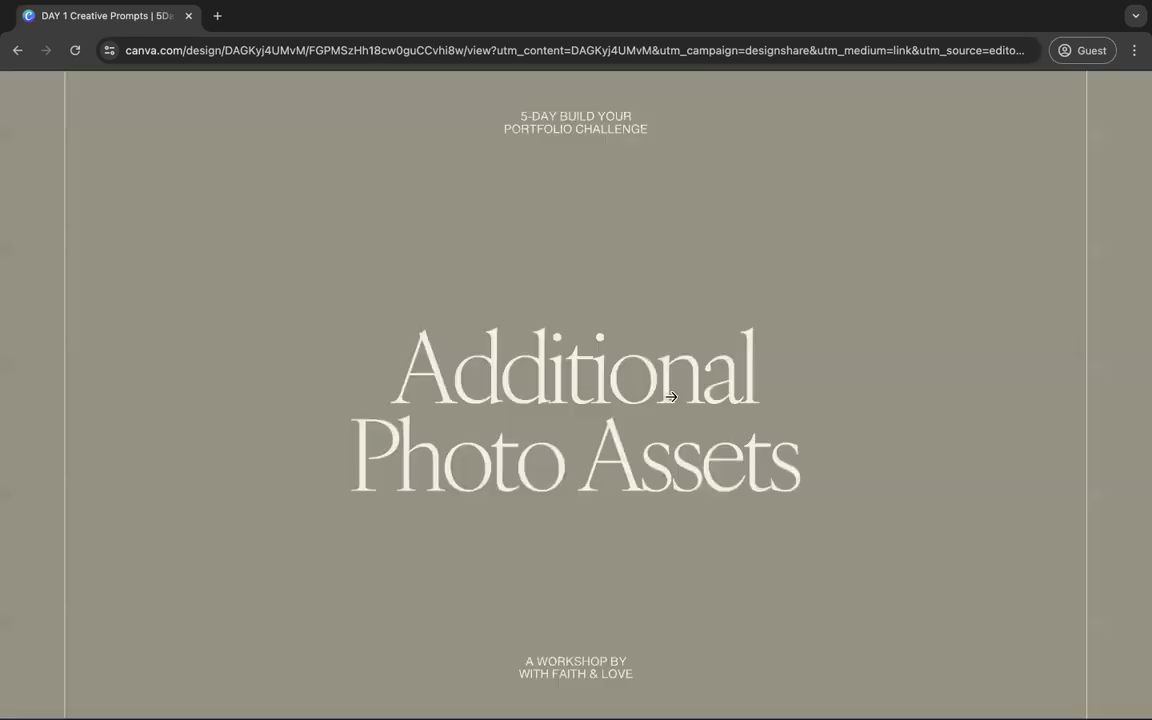
pyautogui.click(953, 438)
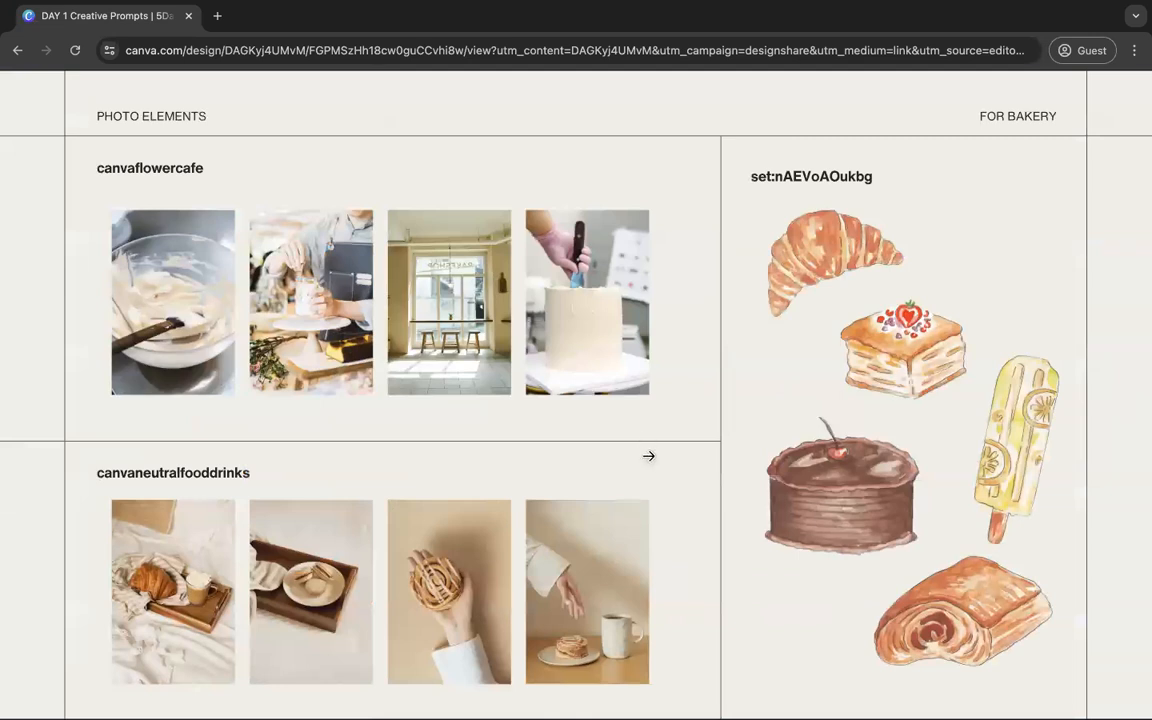
pyautogui.click(649, 456)
# Step: Copy the photo set code set:nAFZ21X9k4w from the deck and search the brand board's elements library with it
pyautogui.moveTo(233, 472); pyautogui.dragTo(100, 473)
pyautogui.hotkey('ctrl', 'c')
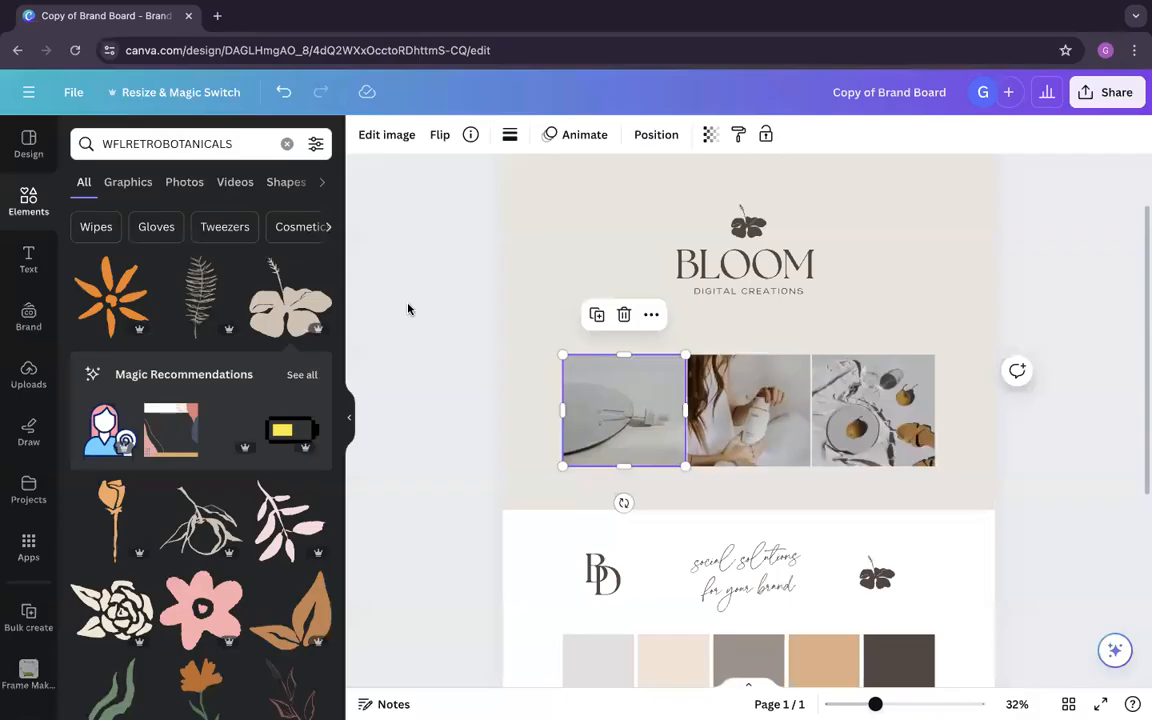
pyautogui.doubleClick(180, 143)
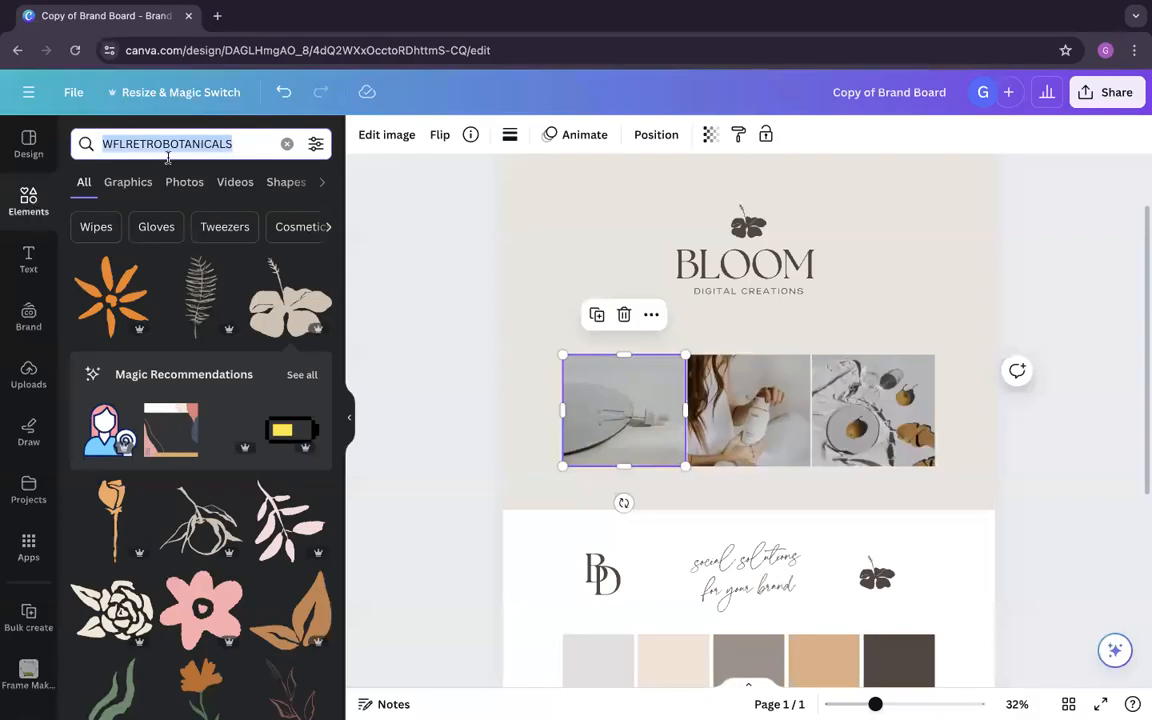
pyautogui.hotkey('ctrl', 'v')
pyautogui.press('Return')
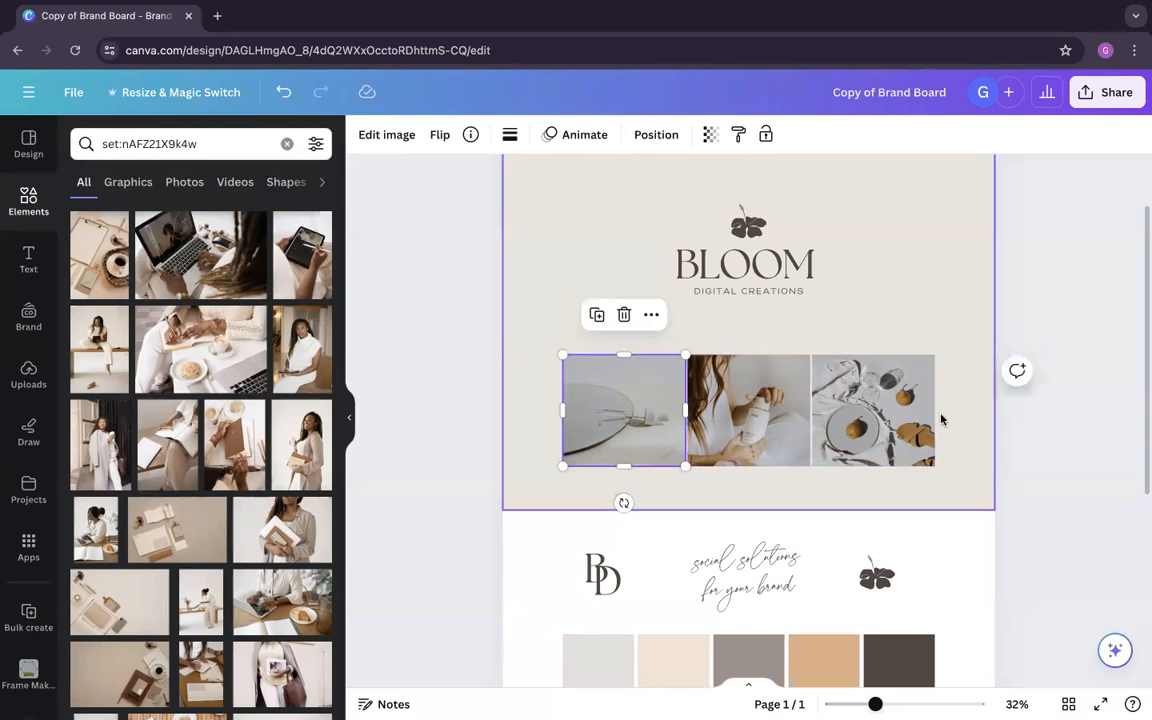
# Step: Try several photos from the set in the row's first frame and keep the one of hands using a tablet
pyautogui.moveTo(215, 420); pyautogui.dragTo(639, 418)
pyautogui.moveTo(304, 448); pyautogui.dragTo(581, 434)
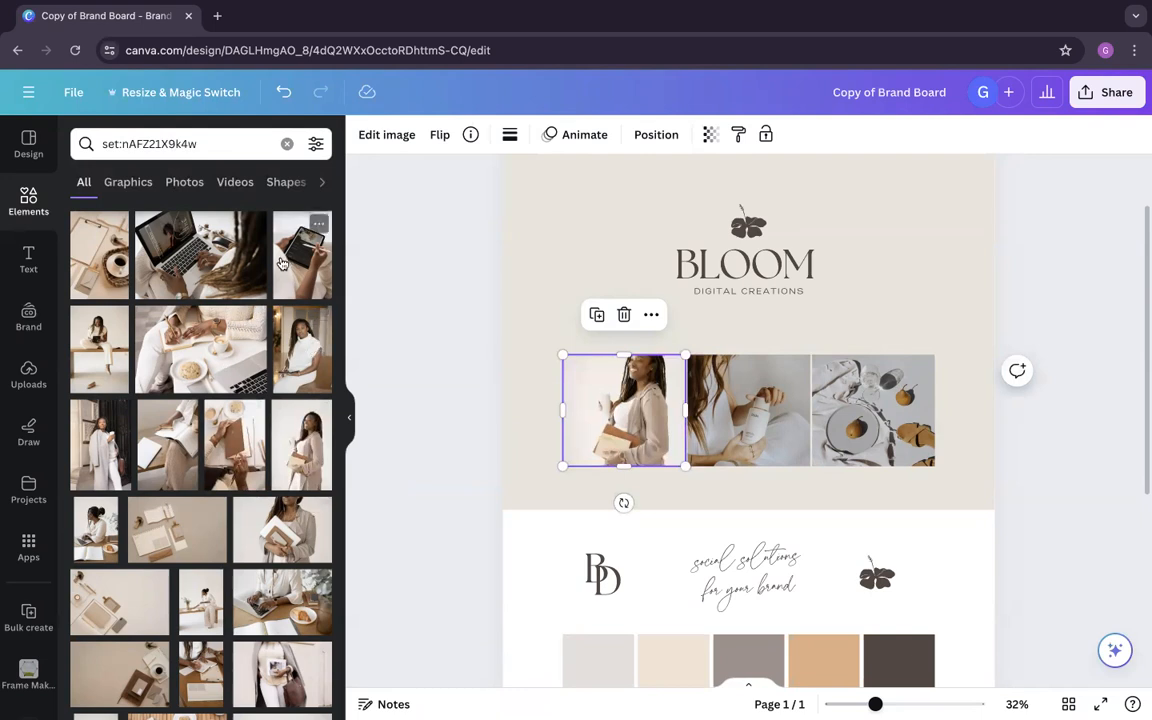
pyautogui.moveTo(313, 277); pyautogui.dragTo(527, 376)
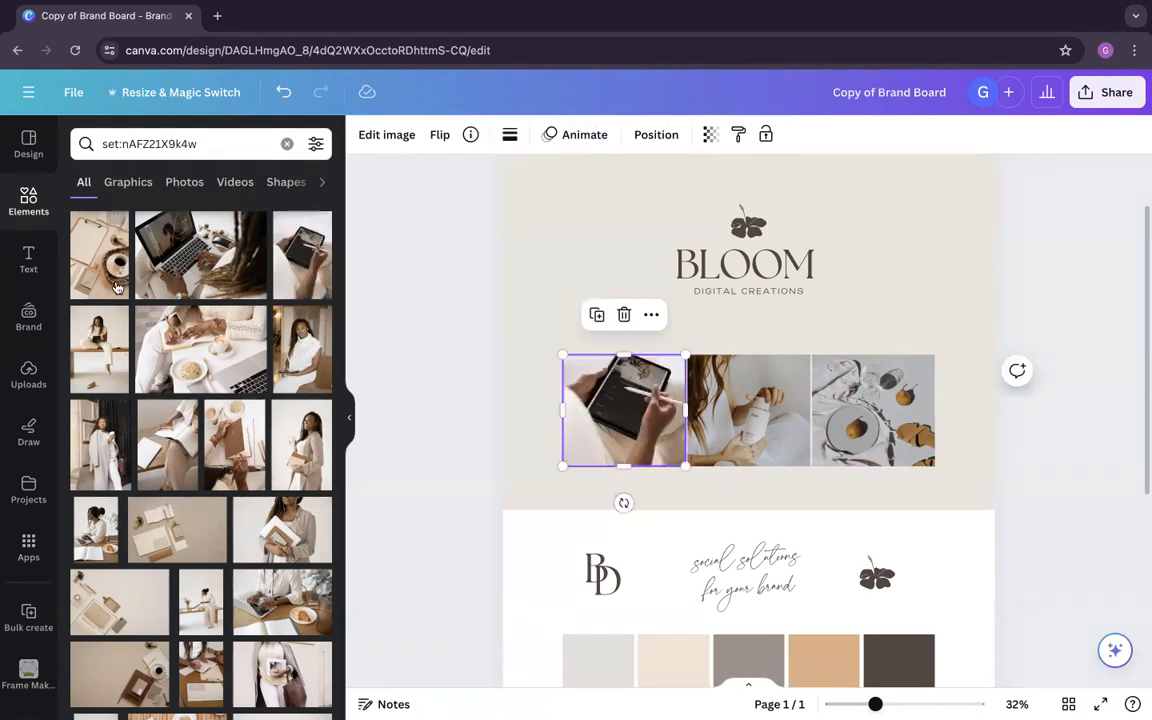
pyautogui.moveTo(210, 361); pyautogui.dragTo(620, 398)
pyautogui.moveTo(288, 380); pyautogui.dragTo(287, 379)
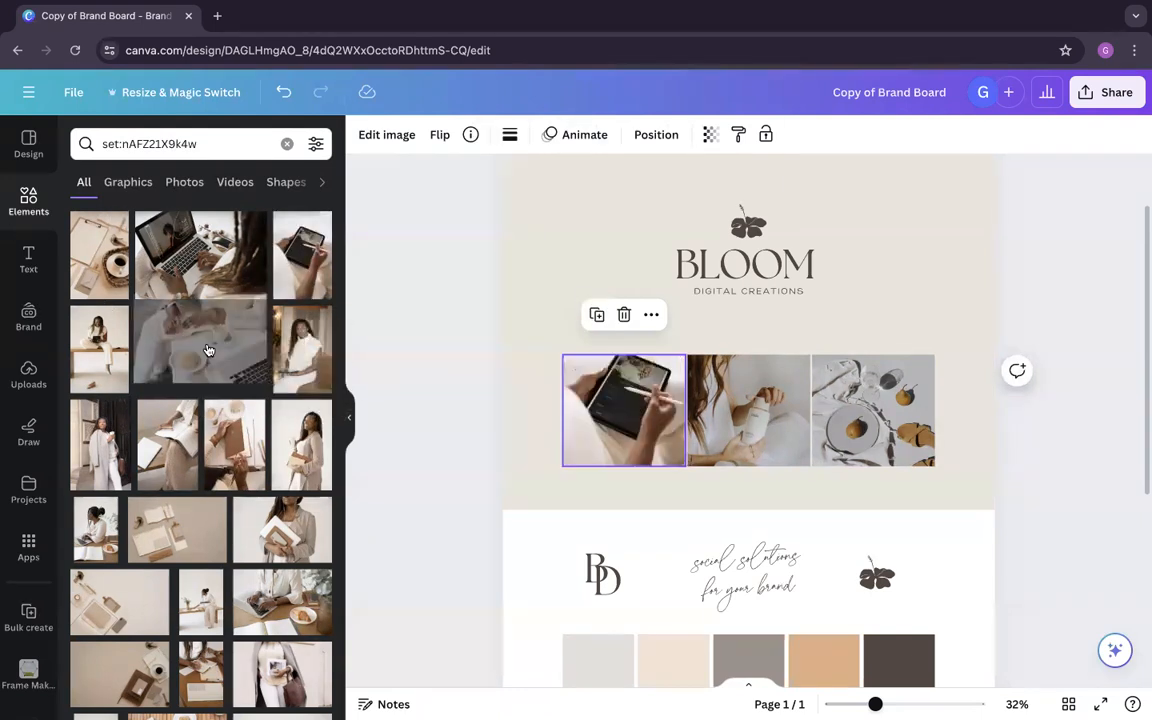
# Step: Try the seated woman photo with an adjusted crop in the middle frame, followed by the stationery flat lay
pyautogui.moveTo(88, 358); pyautogui.dragTo(750, 423)
pyautogui.doubleClick(746, 388)
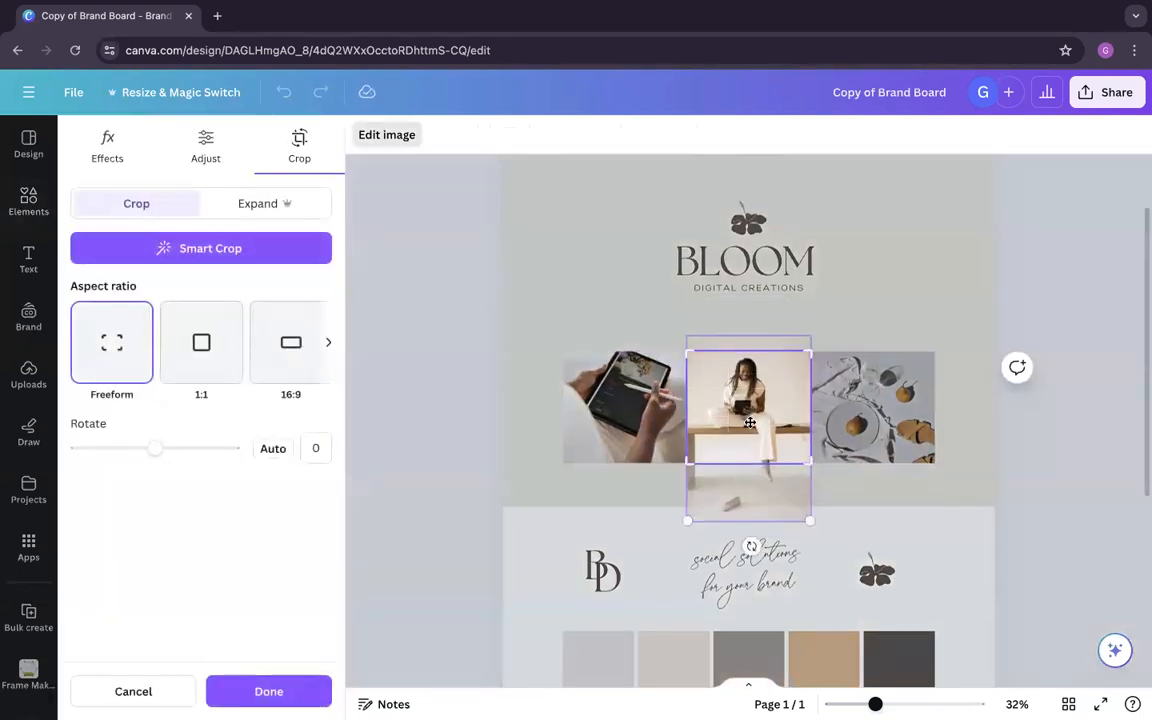
pyautogui.click(1070, 483)
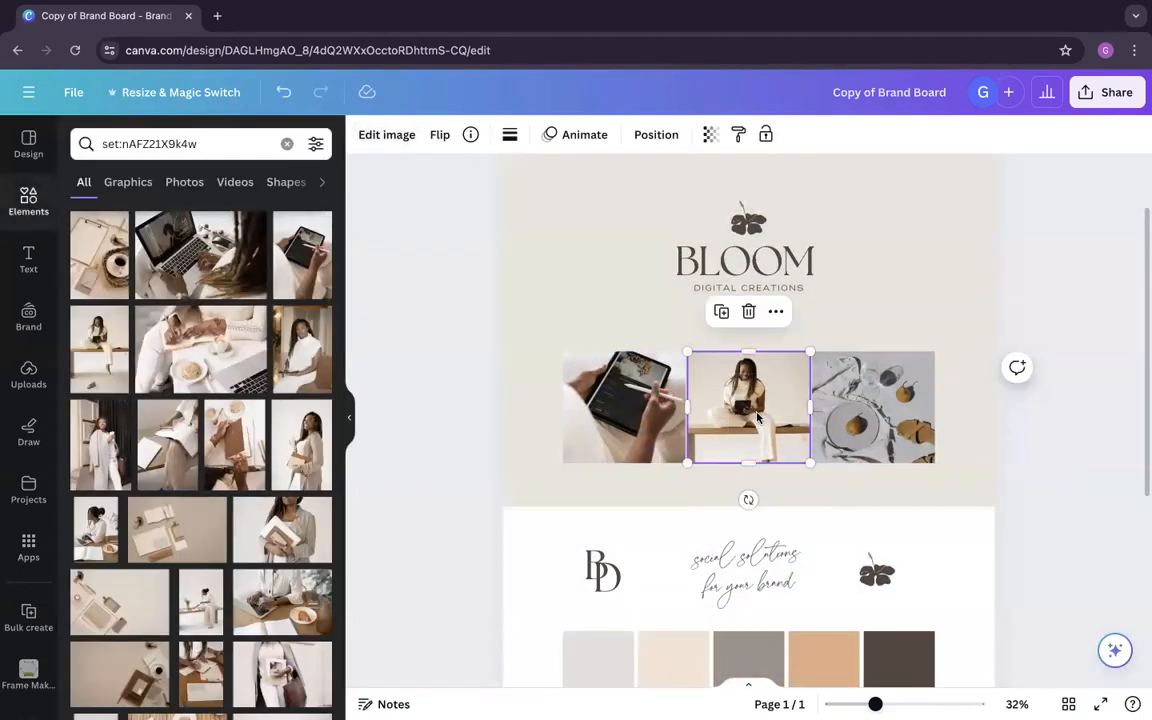
pyautogui.doubleClick(762, 415)
pyautogui.click(1052, 453)
pyautogui.doubleClick(754, 421)
pyautogui.moveTo(743, 449)
pyautogui.mouseDown()
pyautogui.moveTo(744, 462)
pyautogui.moveTo(745, 441)
pyautogui.mouseUp()
pyautogui.moveTo(687, 535)
pyautogui.mouseDown()
pyautogui.moveTo(627, 621)
pyautogui.moveTo(689, 553)
pyautogui.moveTo(689, 519)
pyautogui.mouseUp()
pyautogui.click(1065, 511)
pyautogui.moveTo(119, 602); pyautogui.dragTo(773, 433)
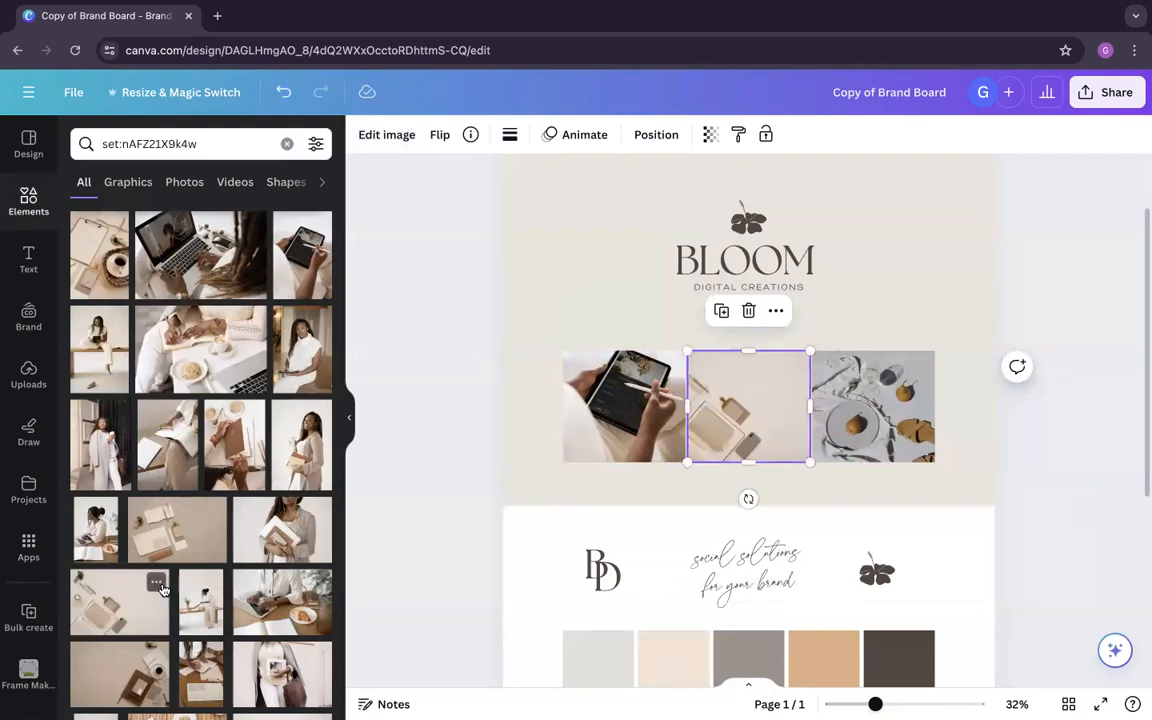
# Step: Fill the row's third frame with the photo of the woman sitting on a bench beside a vase
pyautogui.scroll(-1, 266, 573)
pyautogui.scroll(-1, 266, 573)
pyautogui.moveTo(262, 520); pyautogui.dragTo(809, 402)
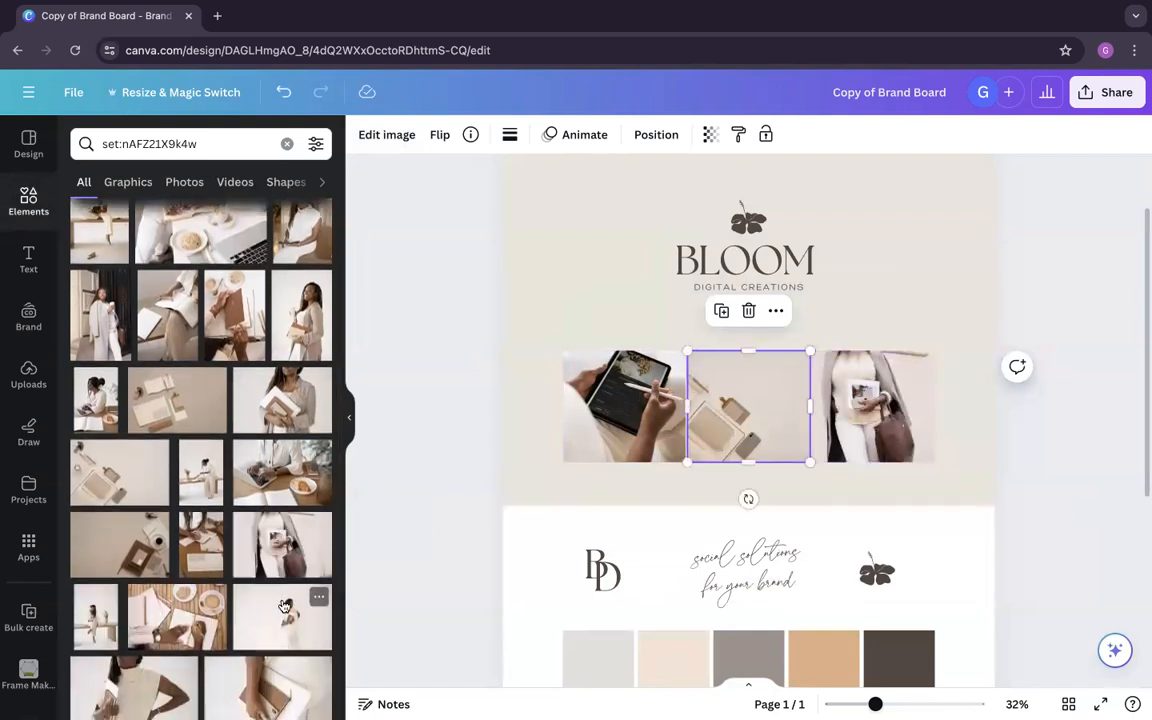
pyautogui.scroll(-1, 257, 607)
pyautogui.moveTo(95, 590); pyautogui.dragTo(899, 432)
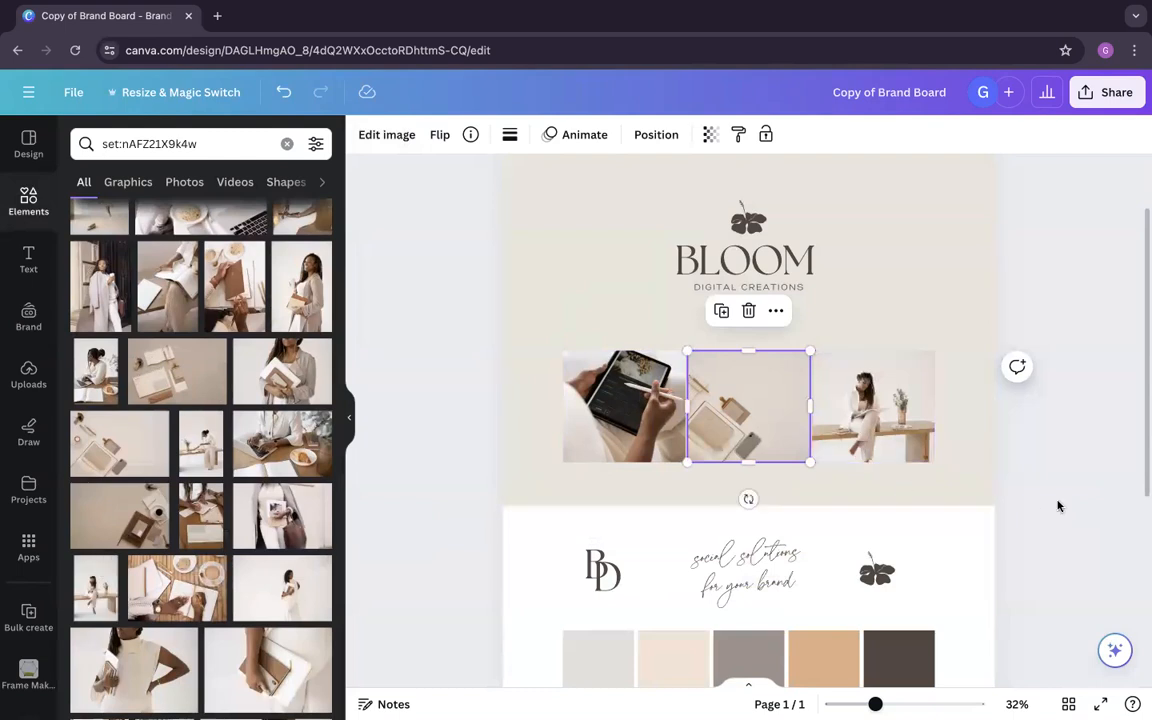
pyautogui.click(730, 484)
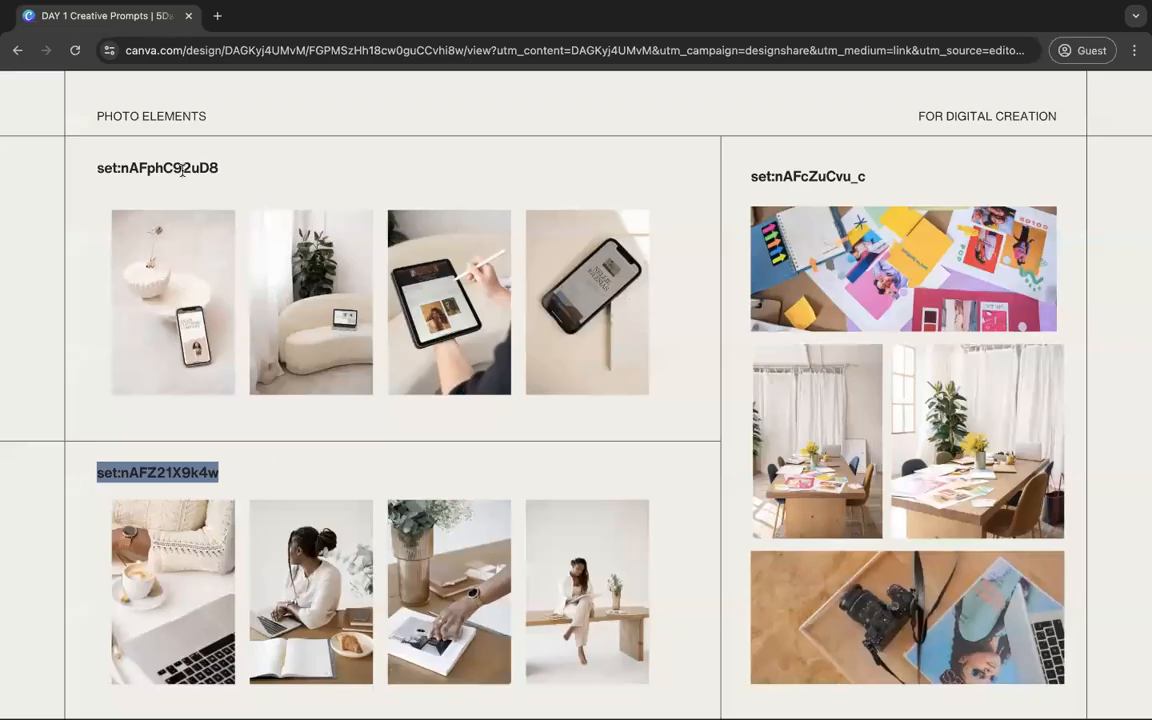
# Step: Try to copy the deck's first digital creation set code and search the elements library with it
pyautogui.moveTo(250, 167); pyautogui.dragTo(129, 166)
pyautogui.moveTo(218, 167); pyautogui.dragTo(93, 171)
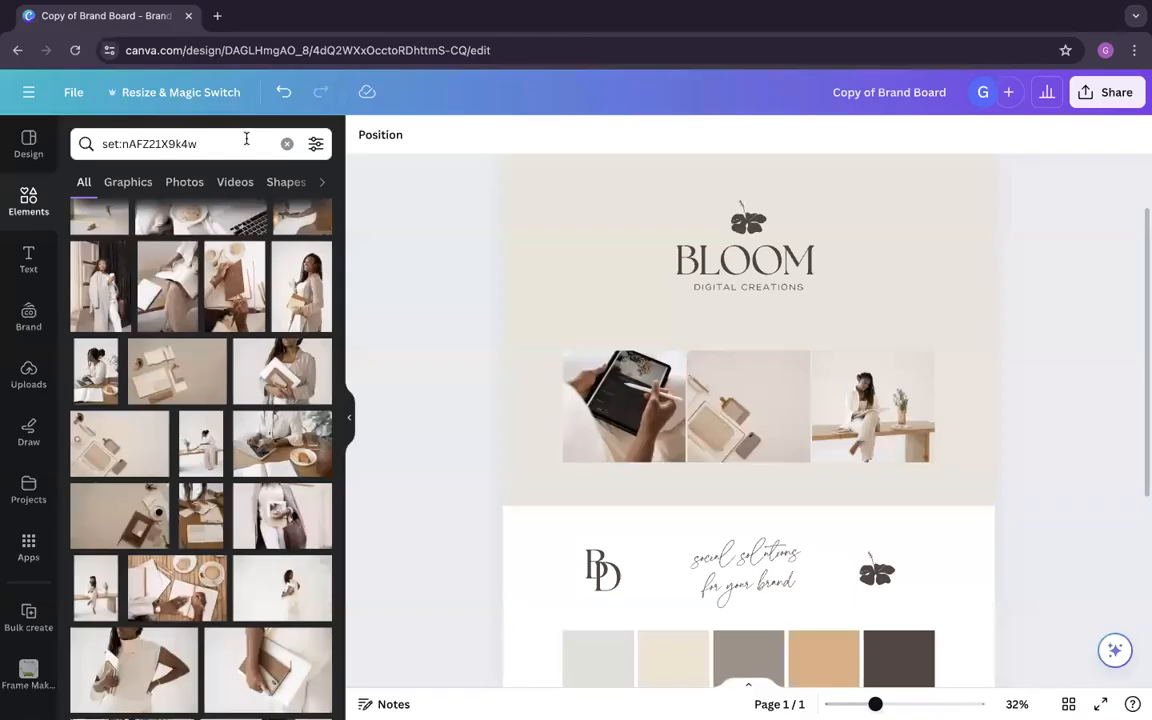
pyautogui.click(249, 144)
pyautogui.tripleClick(249, 144)
pyautogui.write('Branding Collaterals Smartphone and Home Decors Branding Collaterals Person Using a Tablet Branding Collaterals Laptop in a Living Room Branding Collaterals Branding on Smartphone Screen Elegant Office Person Working while Having Breakfast Elegant Office Elegant Business Woman Working Elegant Office Person Reaching for Phone Work Desk Elegant Office Sophisticated Business Woman Collaborative Creative Team Startup Branding Materials Collaborative Creative Team Branding Materials on Table Collaborative Creative Team Gadgets and Poster Flatlay Collaborative Creative Team Branding Materials on Table set:nAFphC92uD8')
pyautogui.press('Return')
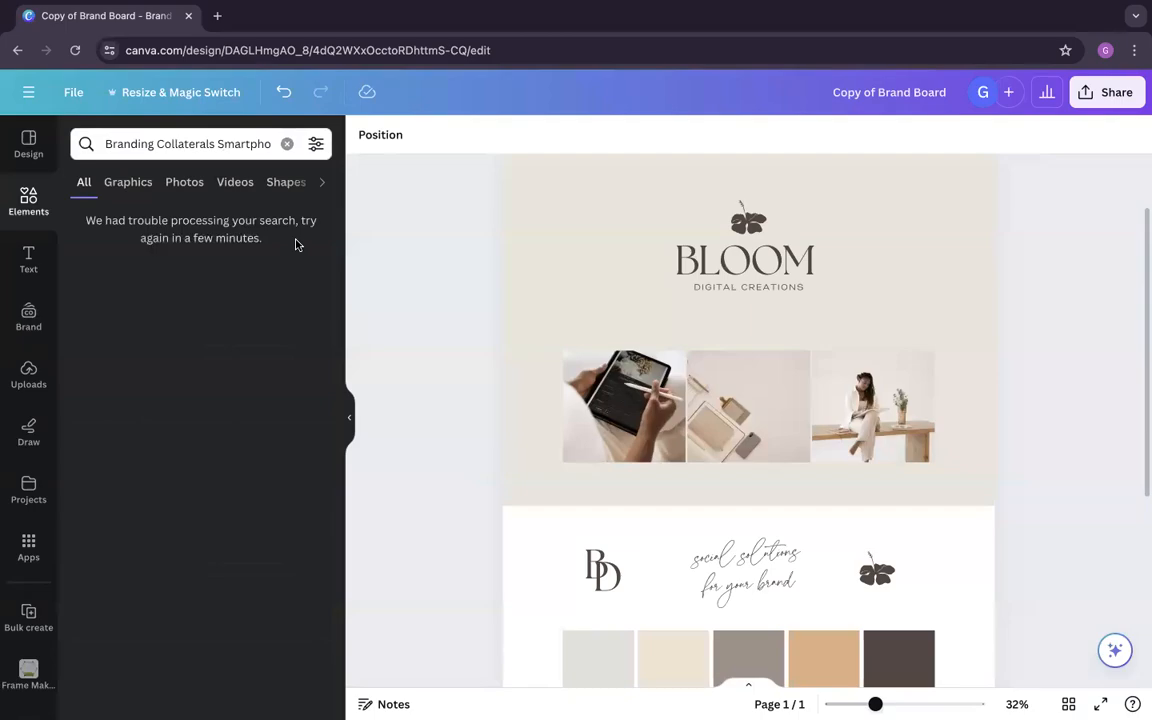
# Step: Copy the deck's first digital creation set code again and search the elements library for set:nAFphC92uD8
pyautogui.press('super+Tab')
pyautogui.moveTo(218, 167); pyautogui.dragTo(100, 170)
pyautogui.hotkey('ctrl', 'c')
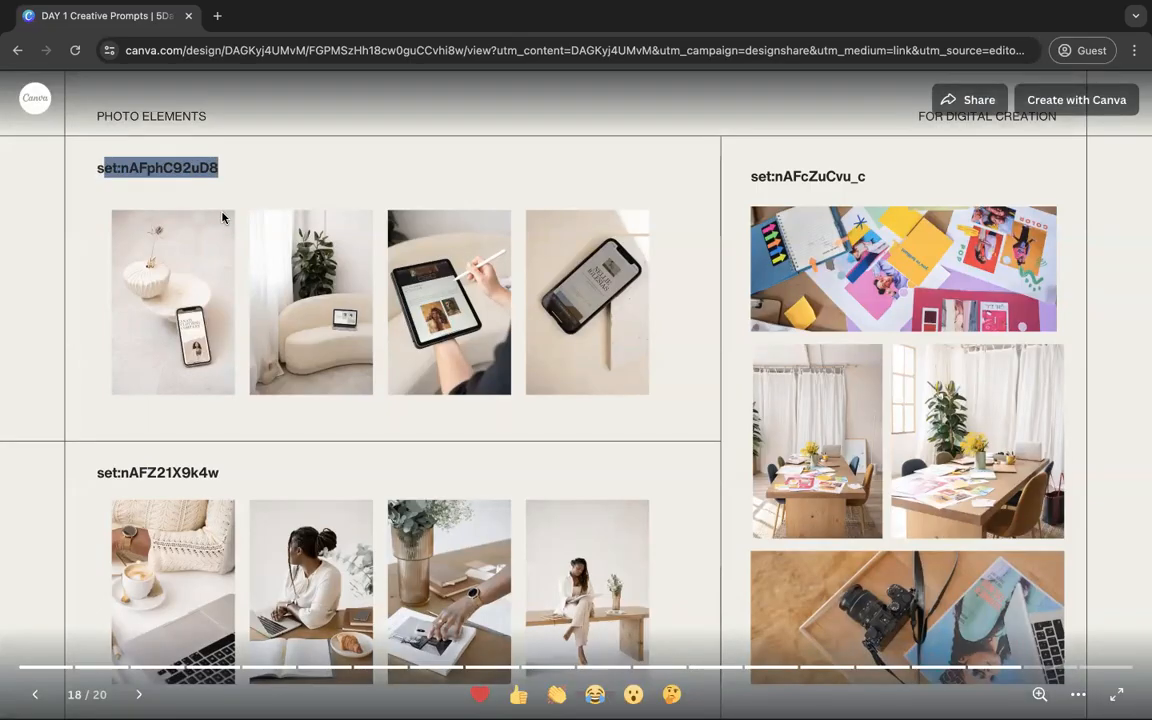
pyautogui.press('super+Tab')
pyautogui.tripleClick(249, 144)
pyautogui.hotkey('ctrl', 'v')
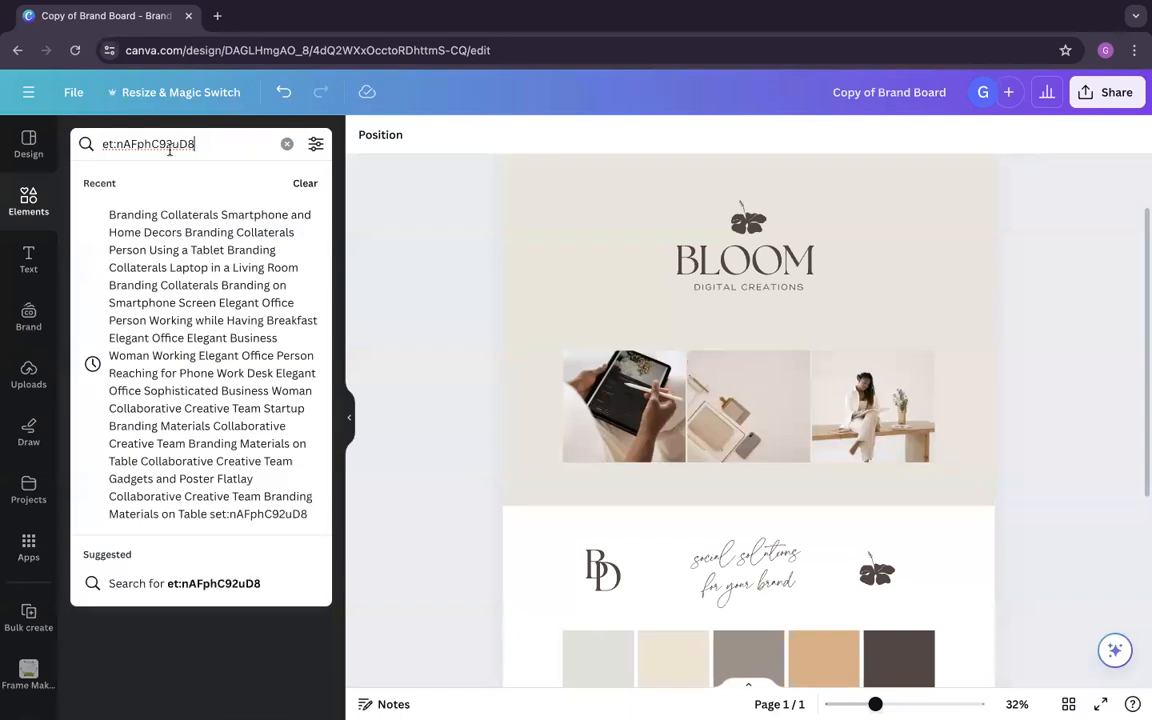
pyautogui.press('Return')
pyautogui.press('Home')
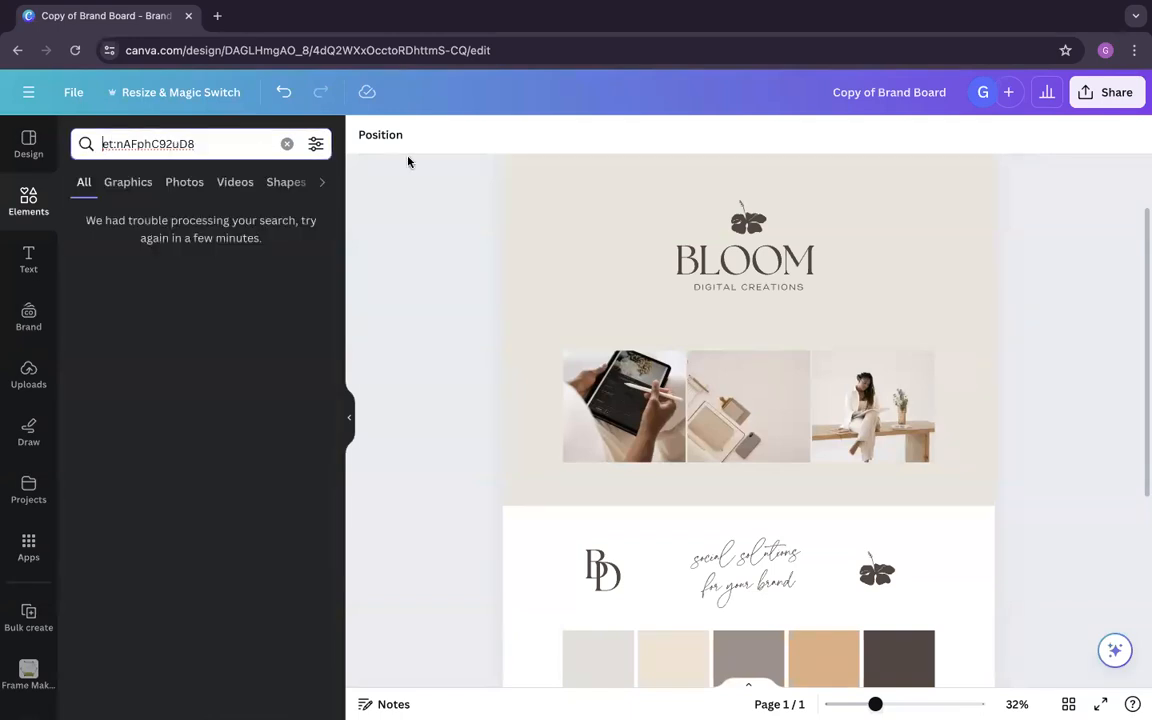
pyautogui.write('s')
pyautogui.press('Return')
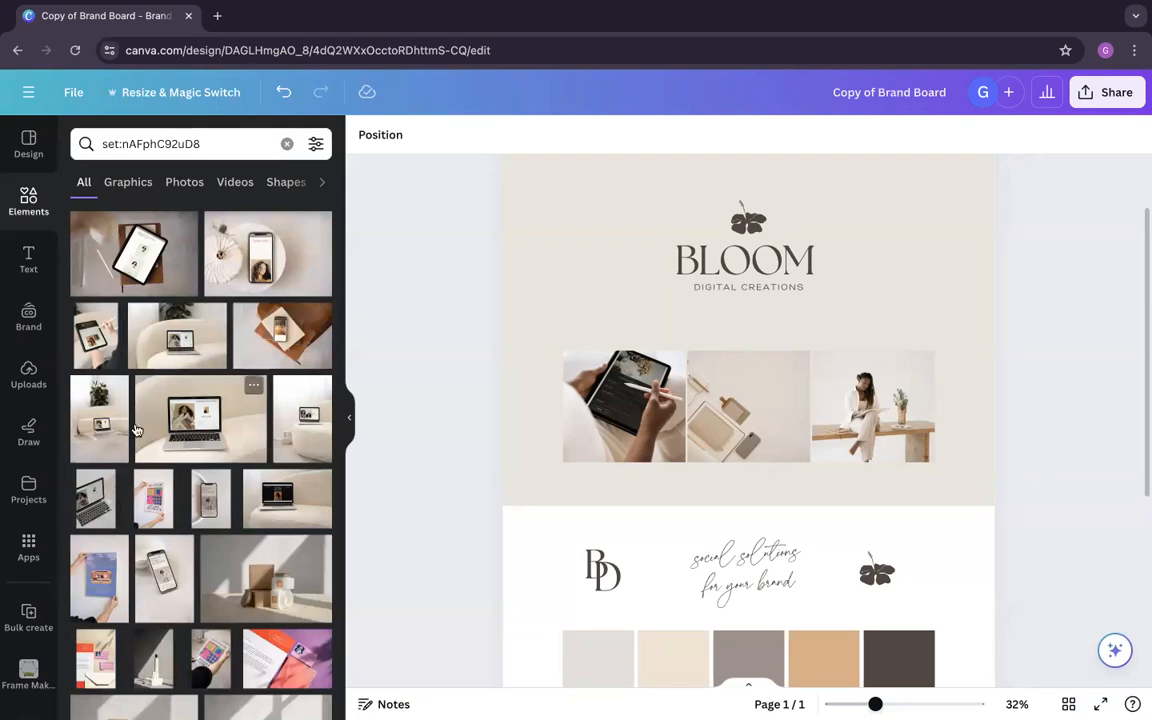
# Step: Replace the middle frame's photo with the one of a laptop on a white sofa in front of a plant
pyautogui.moveTo(290, 400); pyautogui.dragTo(624, 406)
pyautogui.moveTo(770, 416); pyautogui.dragTo(765, 412)
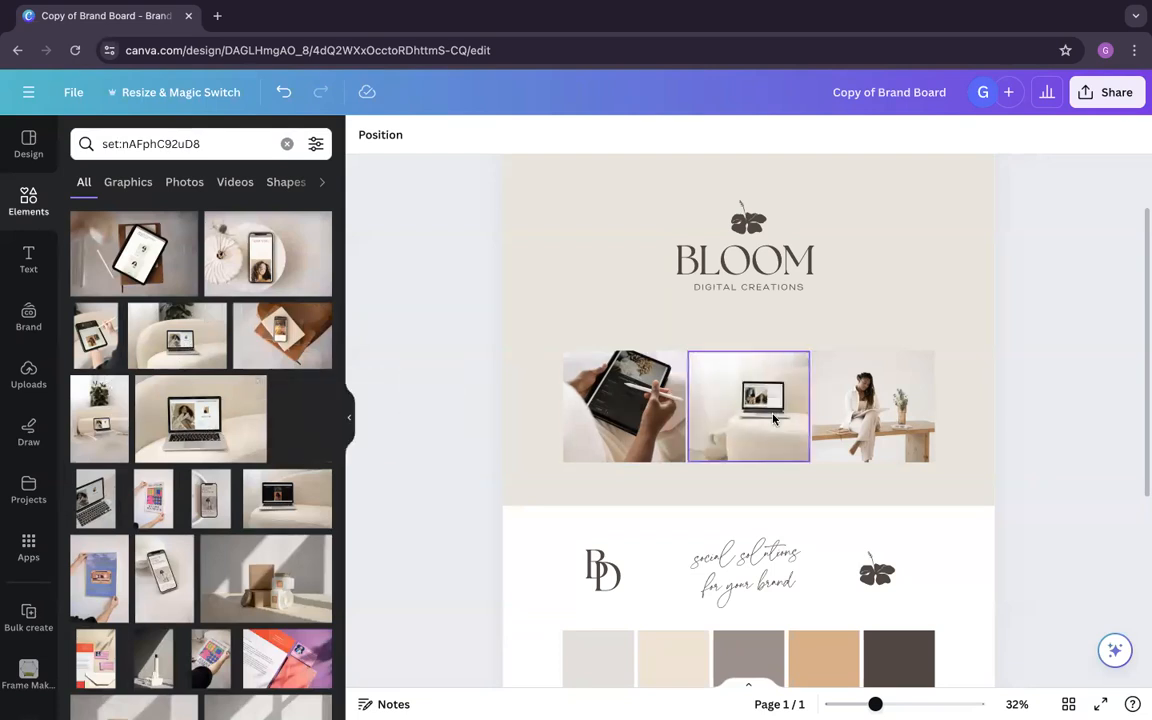
pyautogui.moveTo(90, 428); pyautogui.dragTo(730, 414)
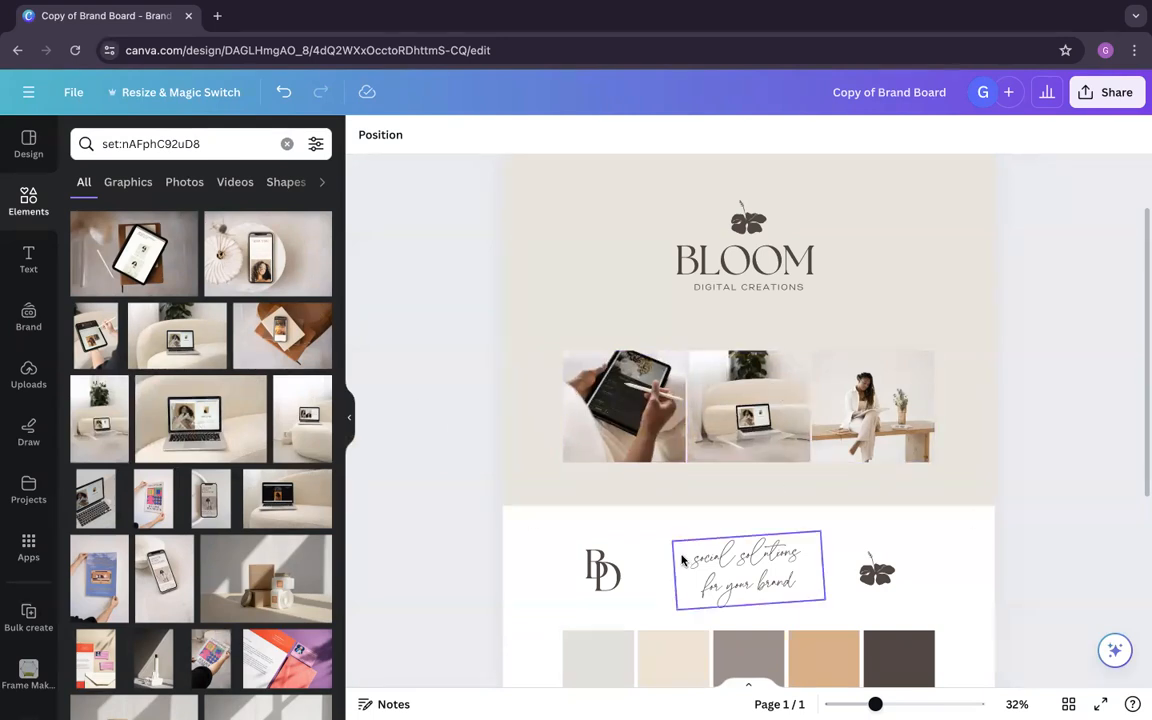
pyautogui.click(29, 376)
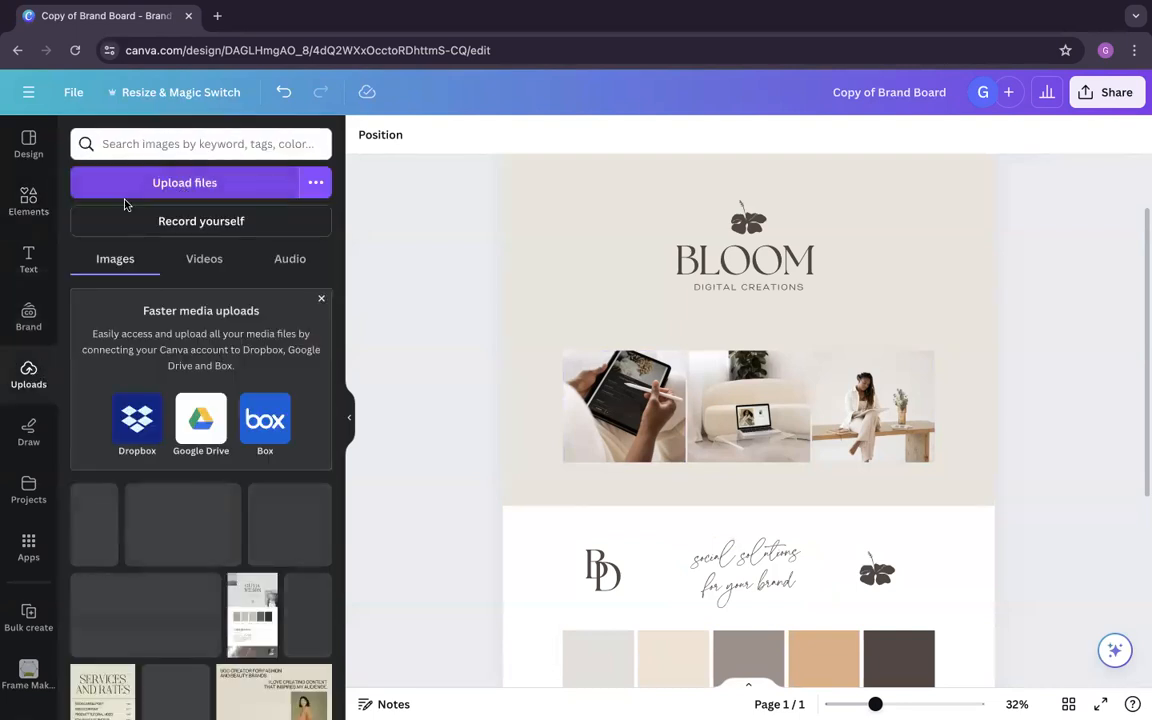
pyautogui.click(33, 207)
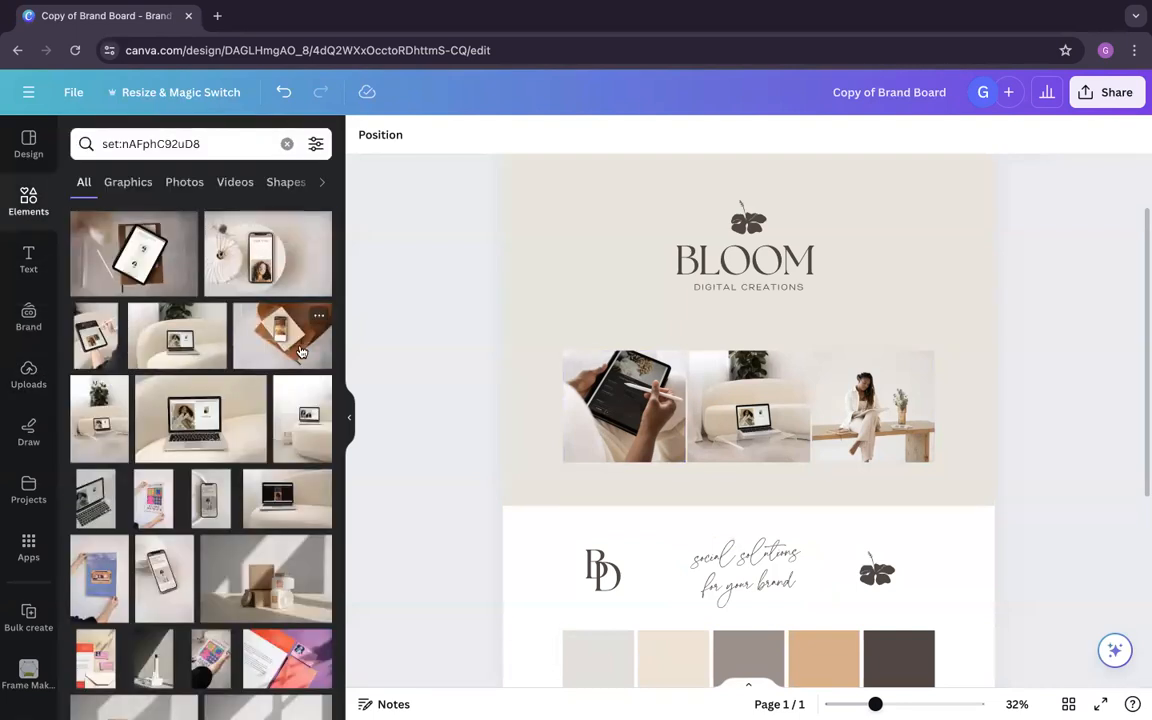
# Step: Open the information on the third photo of the woman on the bench, view its collection and browse the matching photos
pyautogui.click(870, 405)
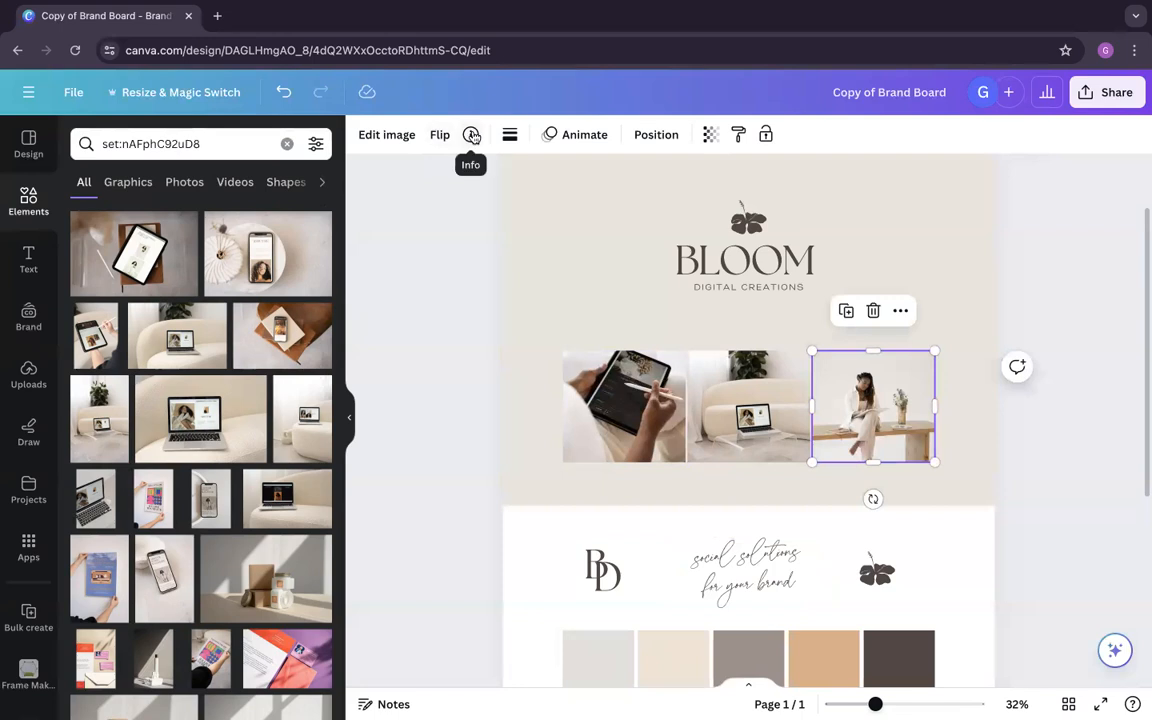
pyautogui.click(470, 247)
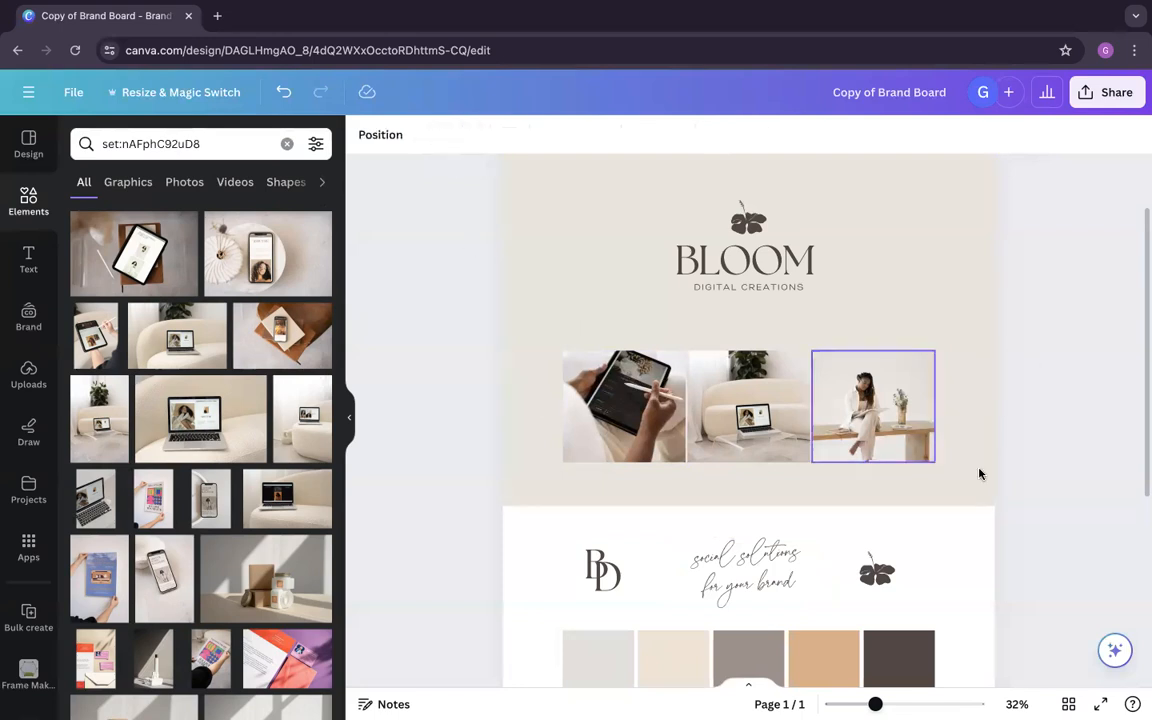
pyautogui.click(895, 420)
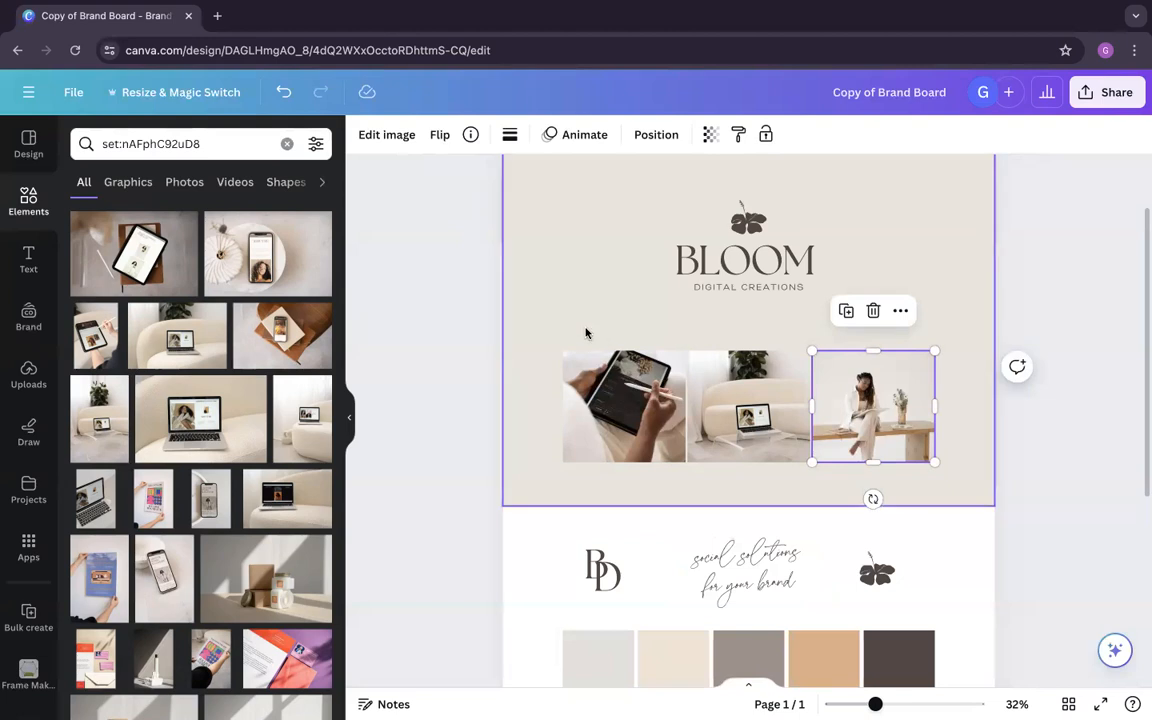
pyautogui.click(1011, 416)
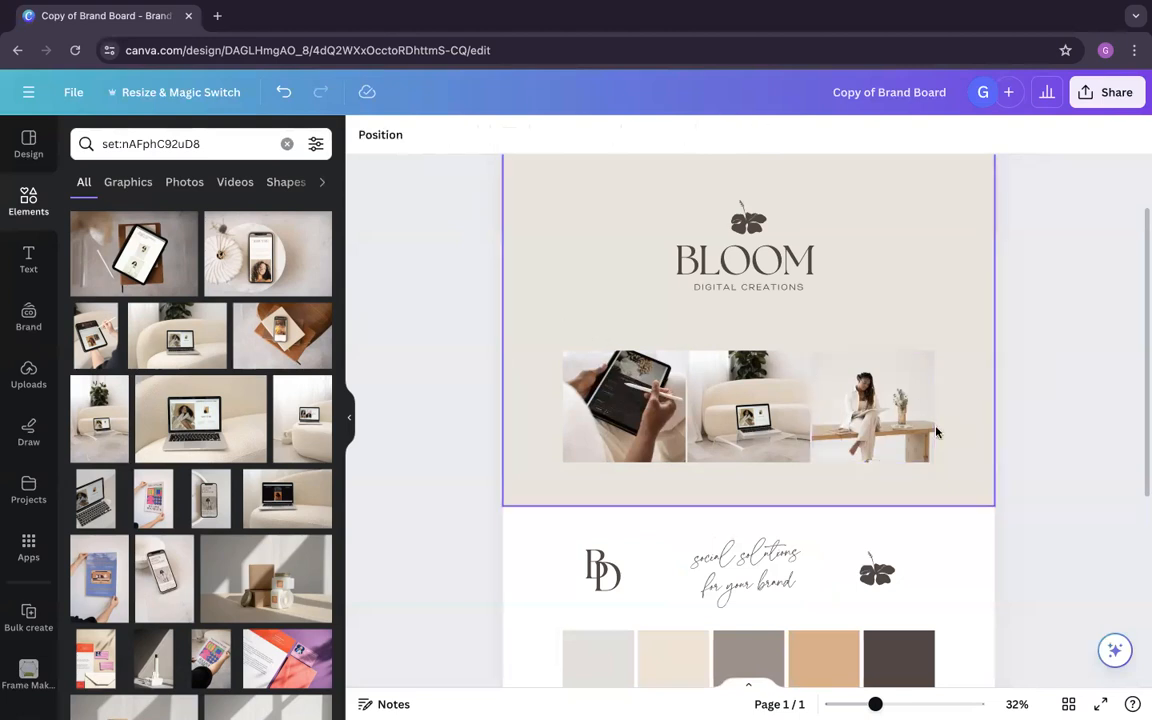
pyautogui.click(848, 431)
pyautogui.click(1051, 459)
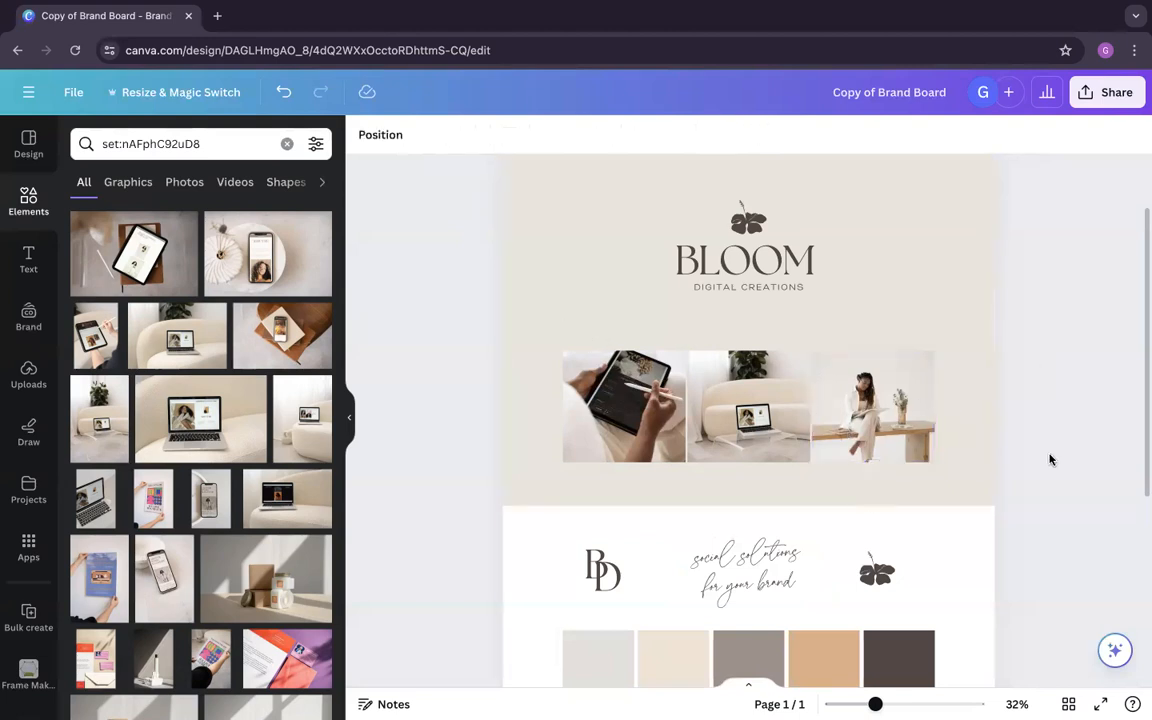
pyautogui.click(866, 426)
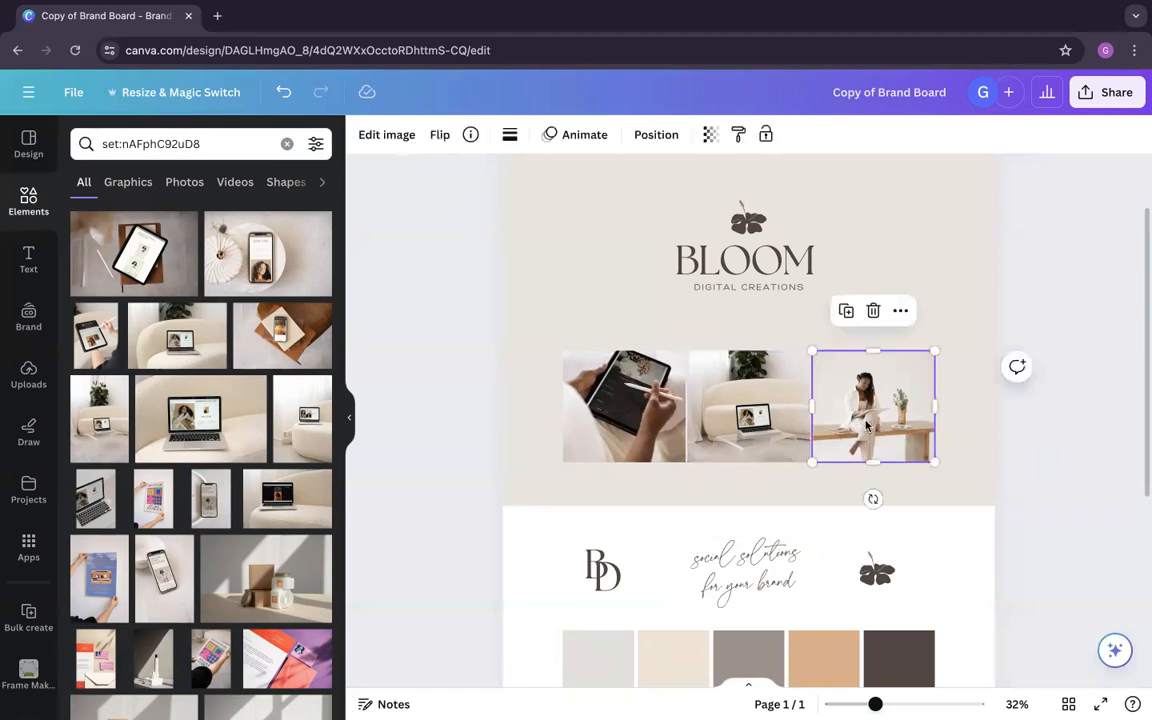
pyautogui.click(470, 136)
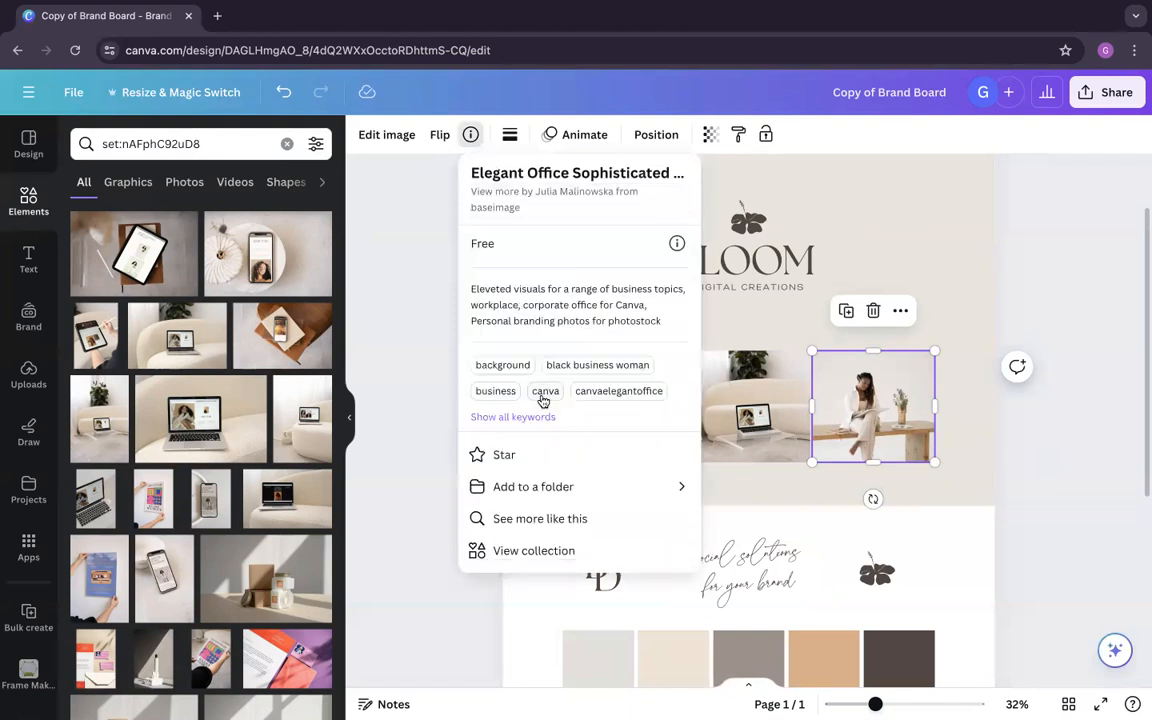
pyautogui.click(549, 553)
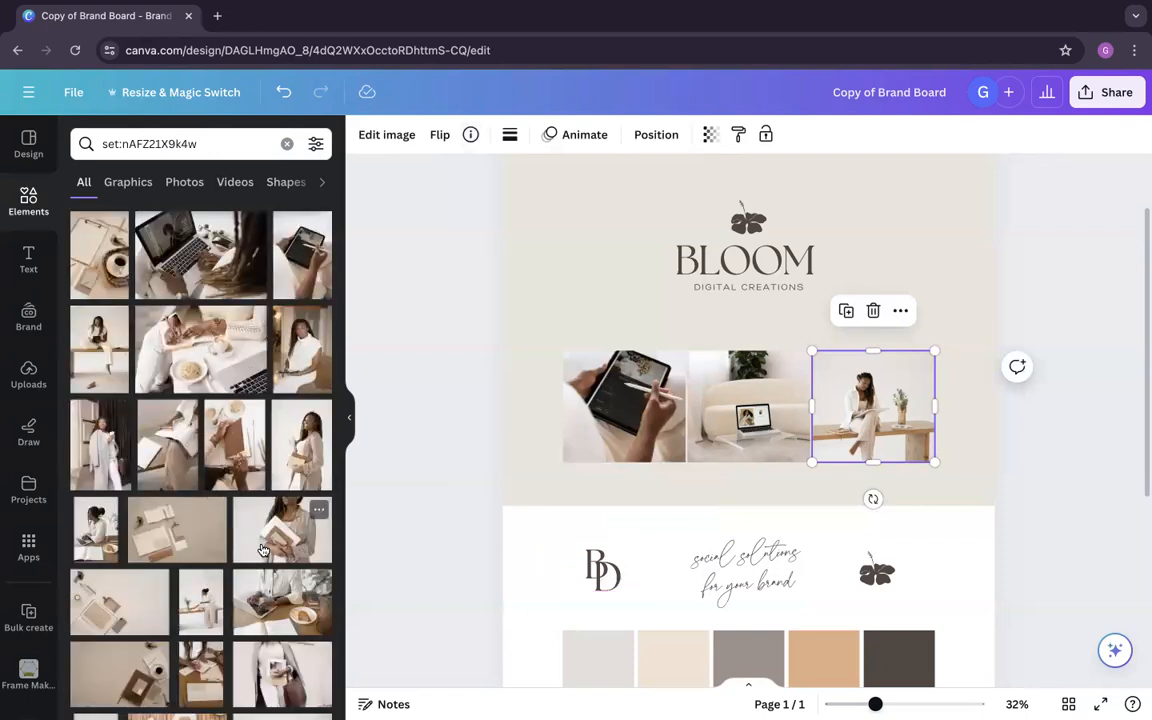
pyautogui.scroll(-1, 250, 450)
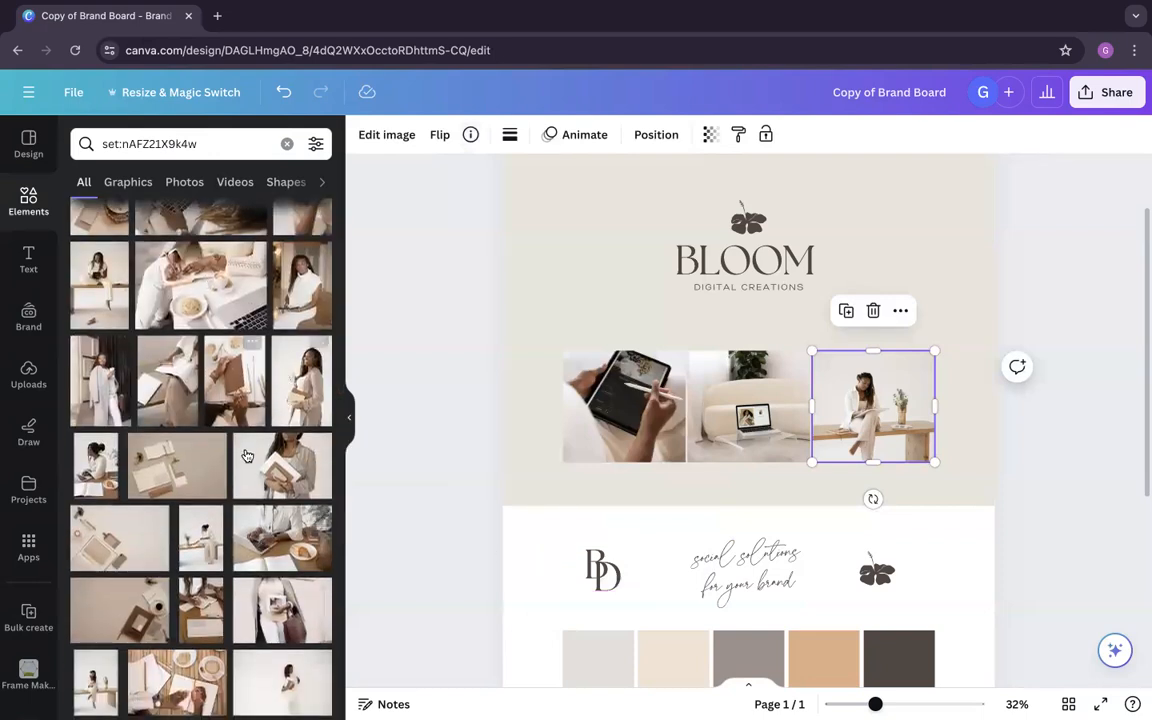
pyautogui.scroll(-2, 249, 463)
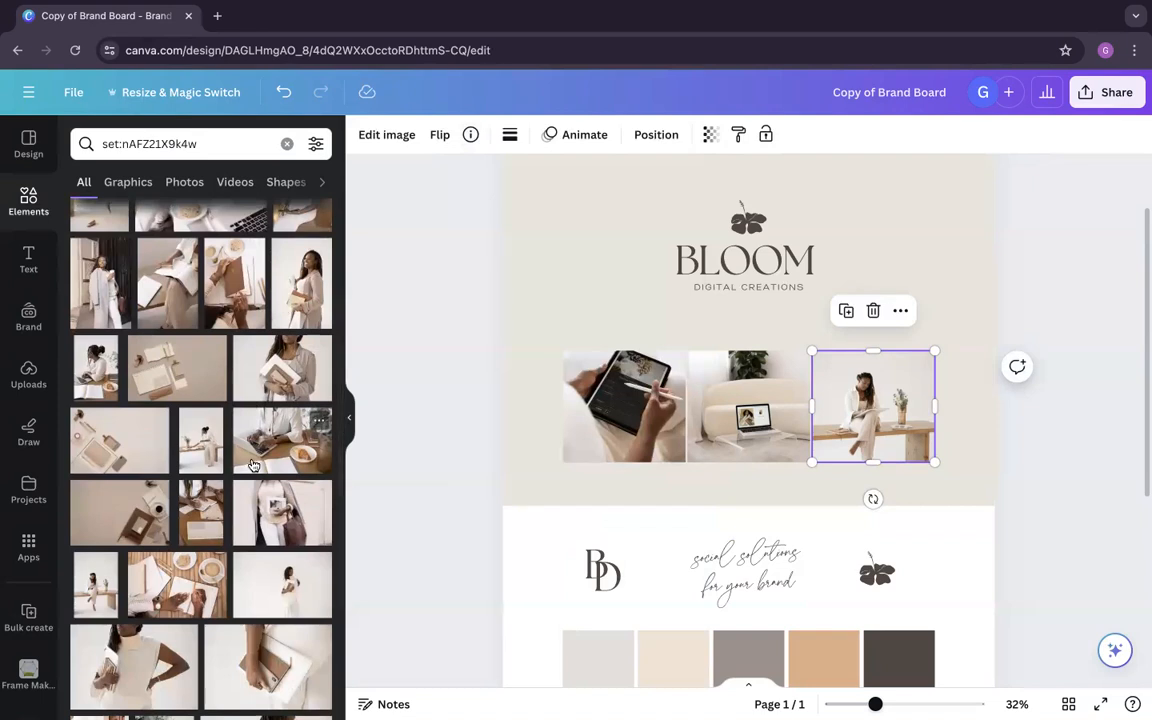
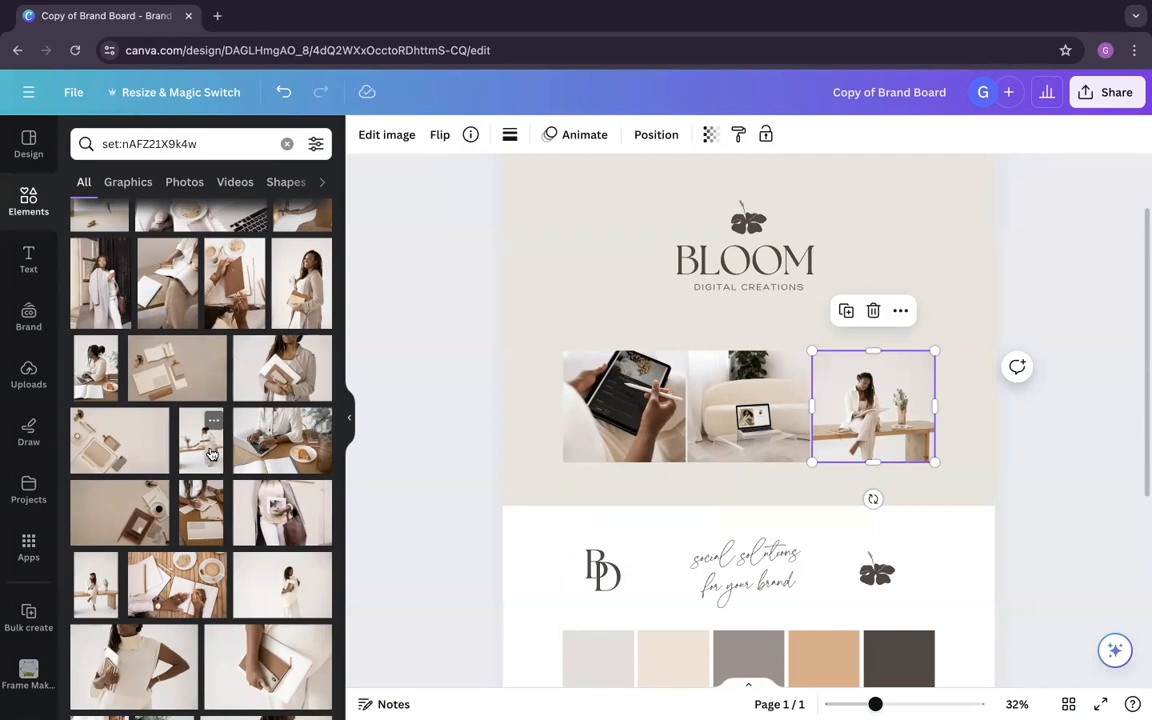
# Step: Try the photo of the woman in white holding a notebook and phone in the third frame
pyautogui.scroll(-2, 212, 456)
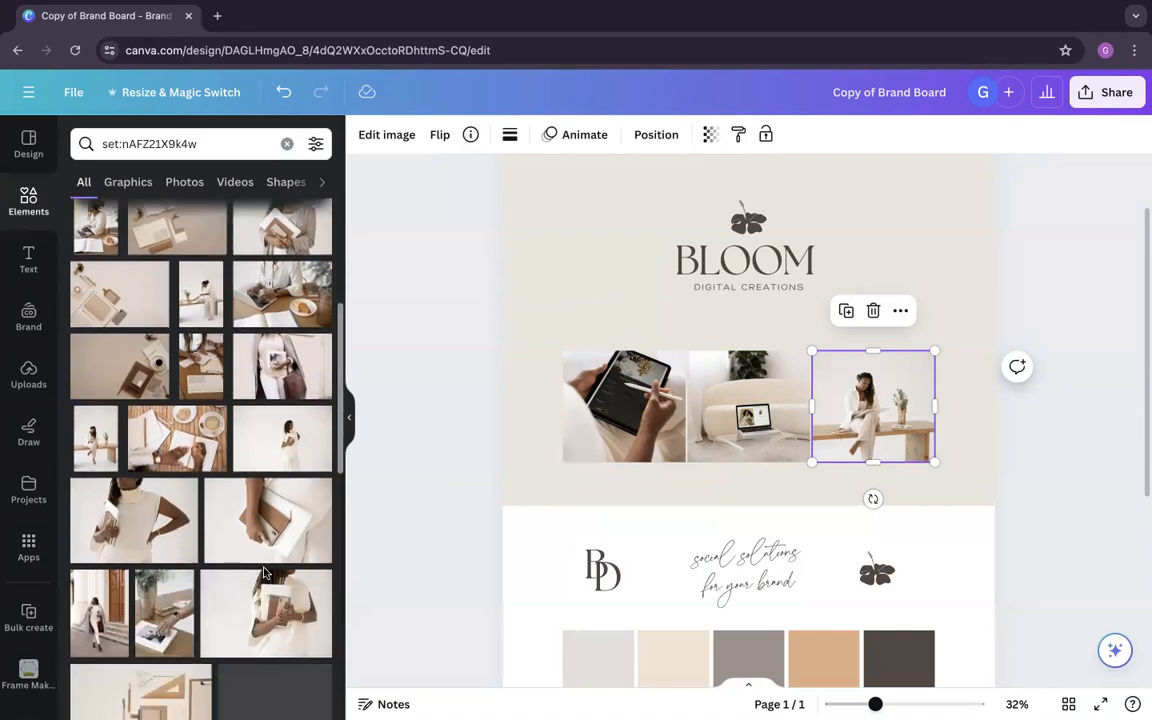
pyautogui.scroll(-1, 266, 584)
pyautogui.moveTo(266, 584); pyautogui.dragTo(870, 400)
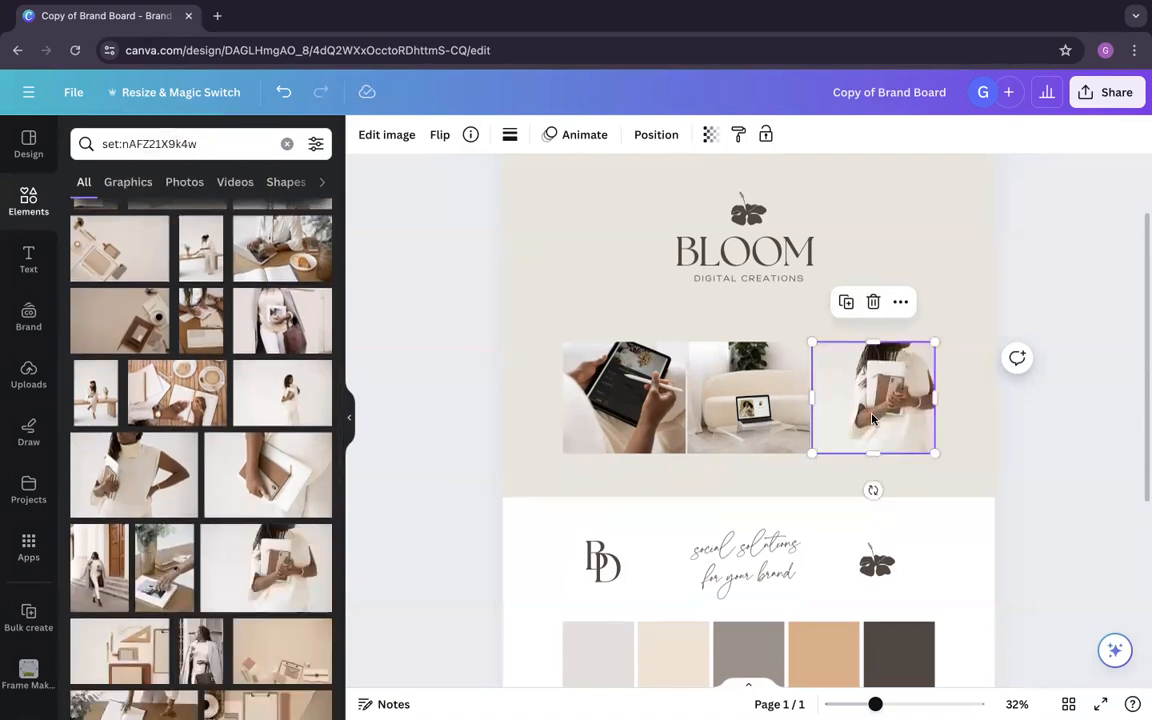
# Step: Replace the third frame's photo with the one of the seated woman reading a book from the same set
pyautogui.scroll(-2, 193, 626)
pyautogui.scroll(-1, 193, 626)
pyautogui.moveTo(178, 585); pyautogui.dragTo(845, 430)
pyautogui.click(1075, 502)
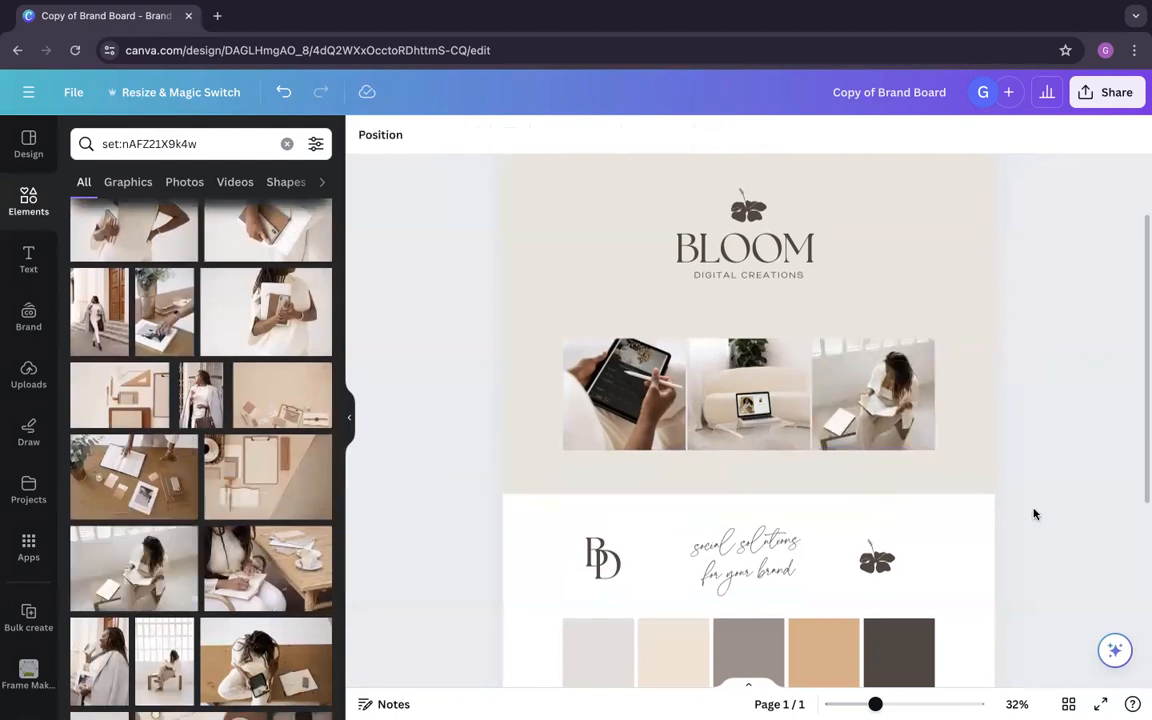
# Step: Look over the brand board in the page grid view and return to its fonts guide section
pyautogui.scroll(-5, 968, 535)
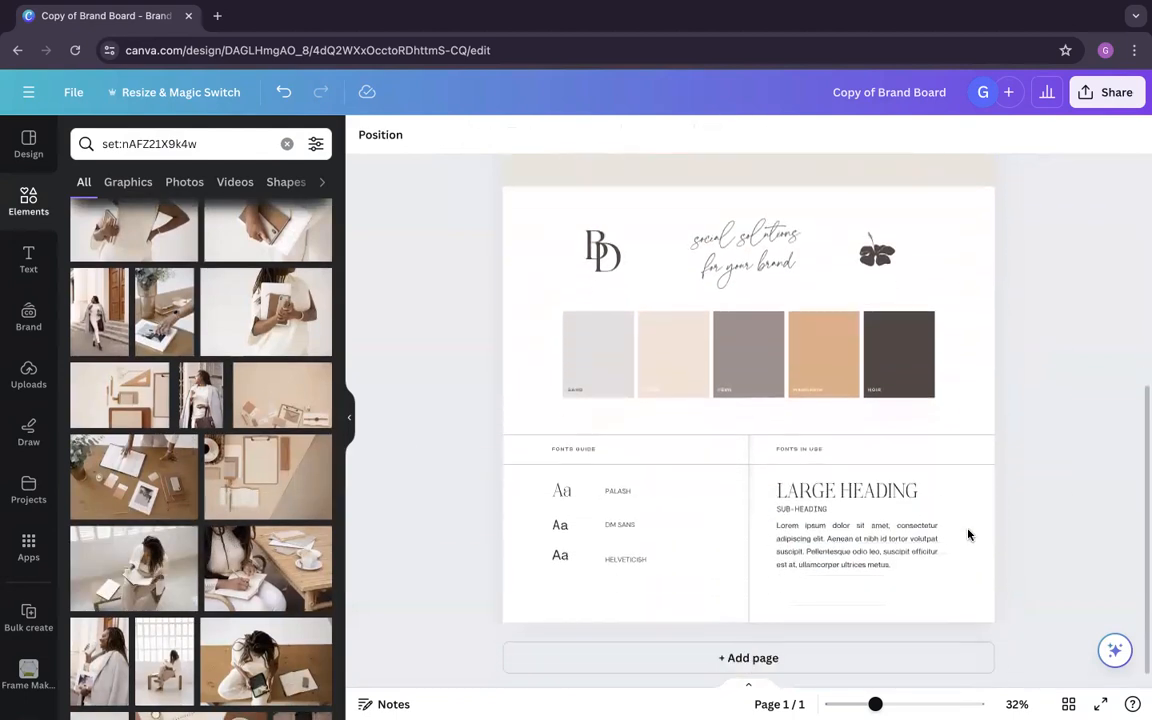
pyautogui.click(1068, 704)
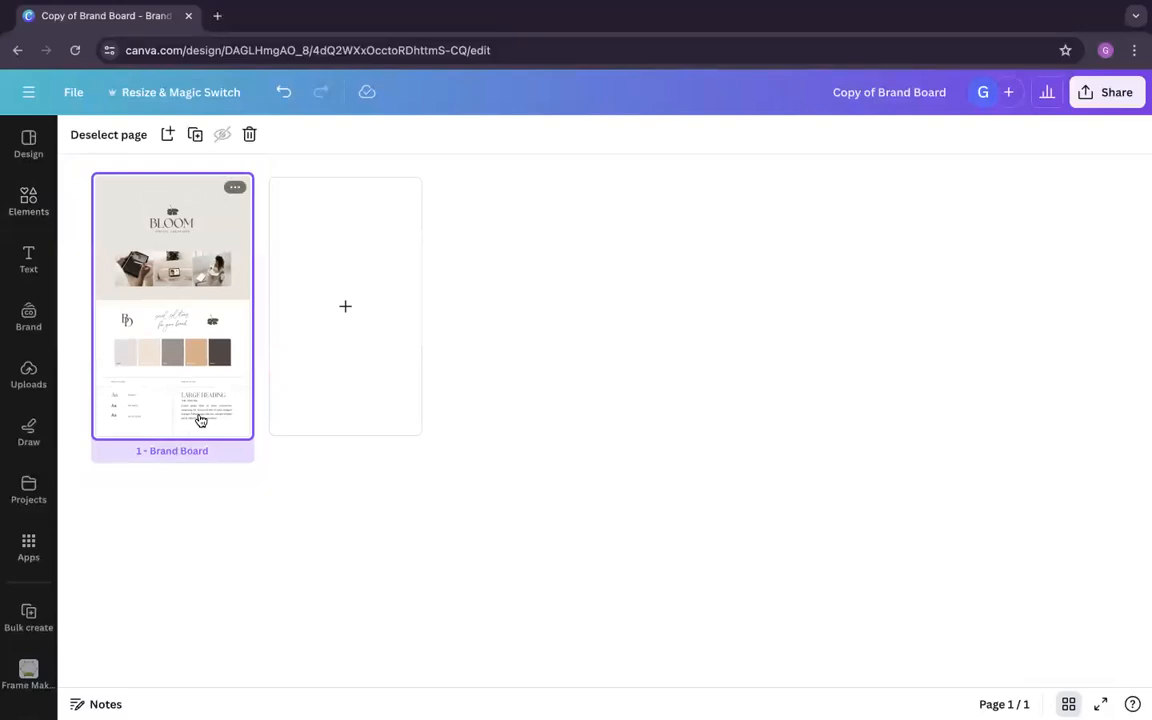
pyautogui.doubleClick(182, 378)
pyautogui.scroll(-2, 747, 510)
pyautogui.scroll(-2, 747, 510)
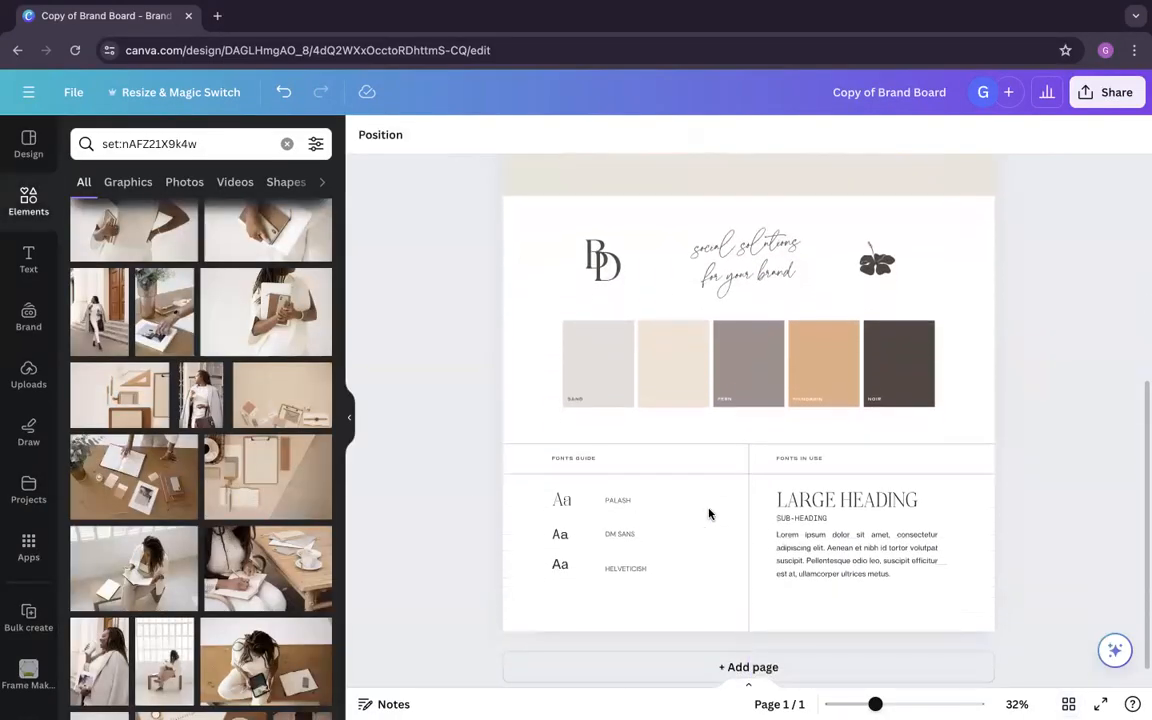
# Step: Set the first Aa sample and its PALASH label in the fonts guide to the font The Seasons
pyautogui.click(578, 512)
pyautogui.click(575, 503)
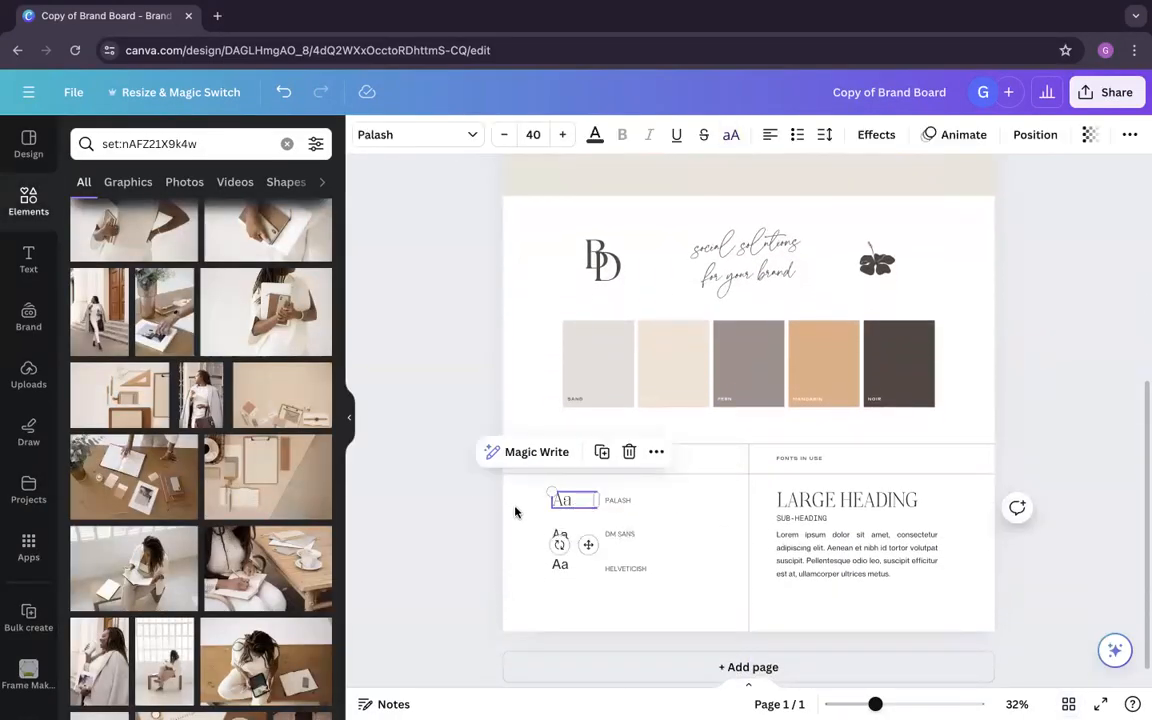
pyautogui.moveTo(515, 512); pyautogui.dragTo(680, 490)
pyautogui.click(415, 134)
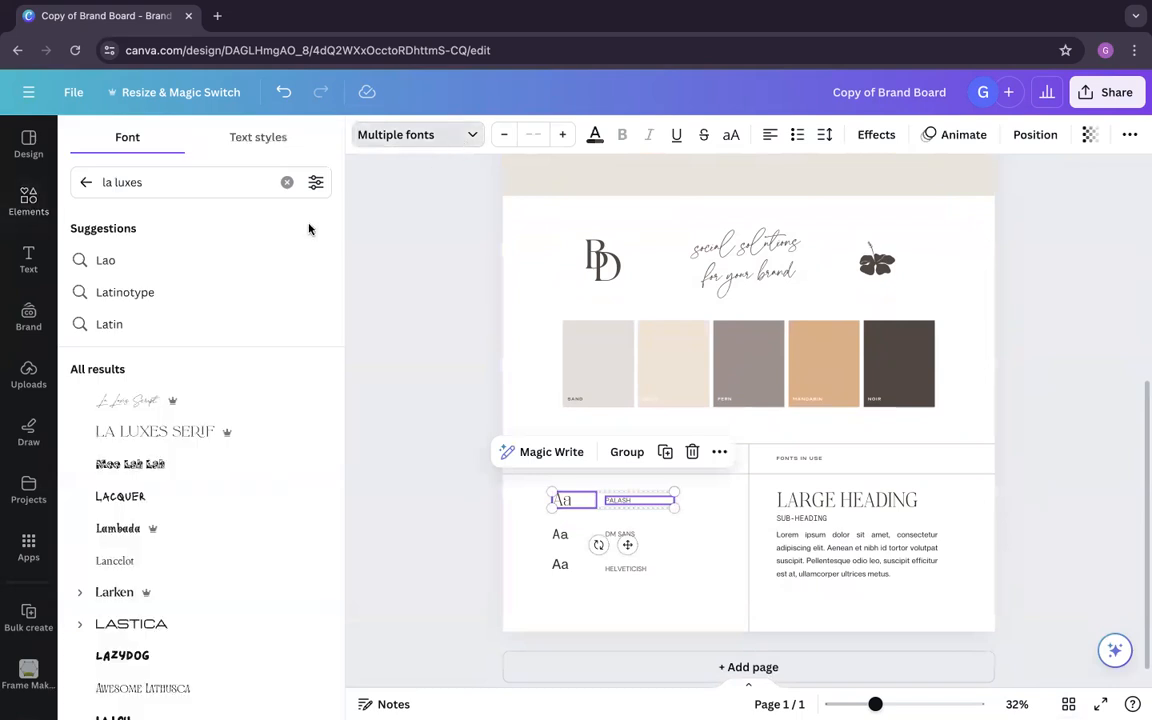
pyautogui.click(155, 183)
pyautogui.write('the season')
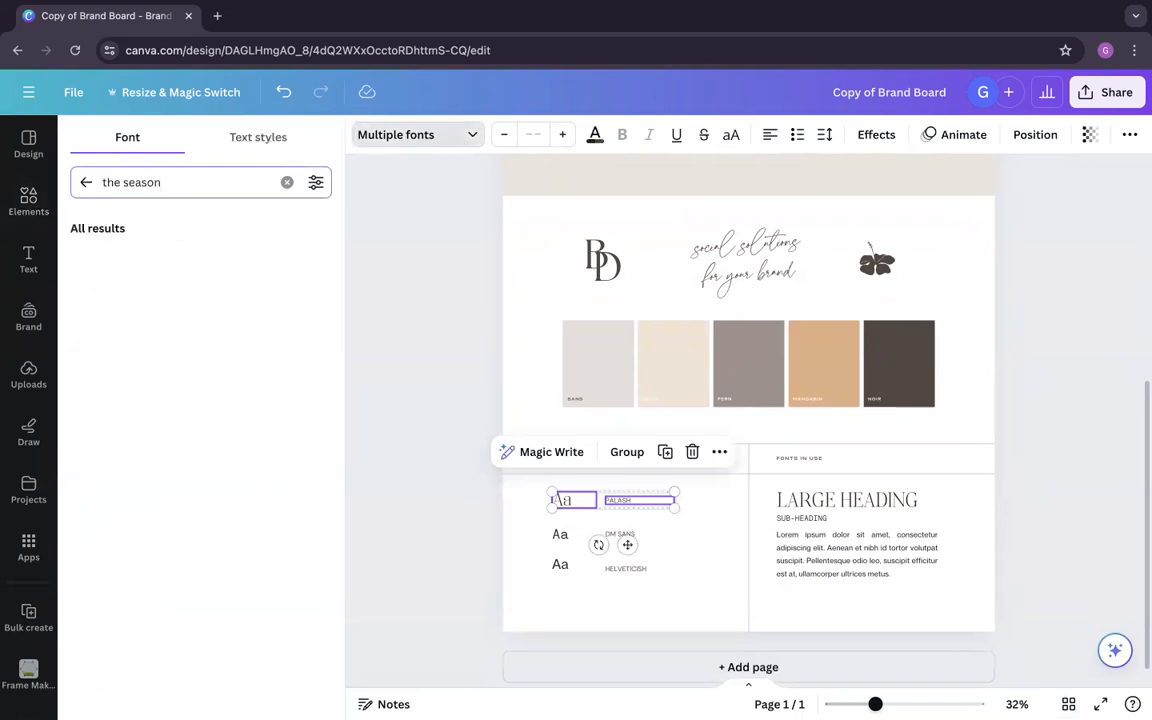
pyautogui.write('s')
pyautogui.click(166, 408)
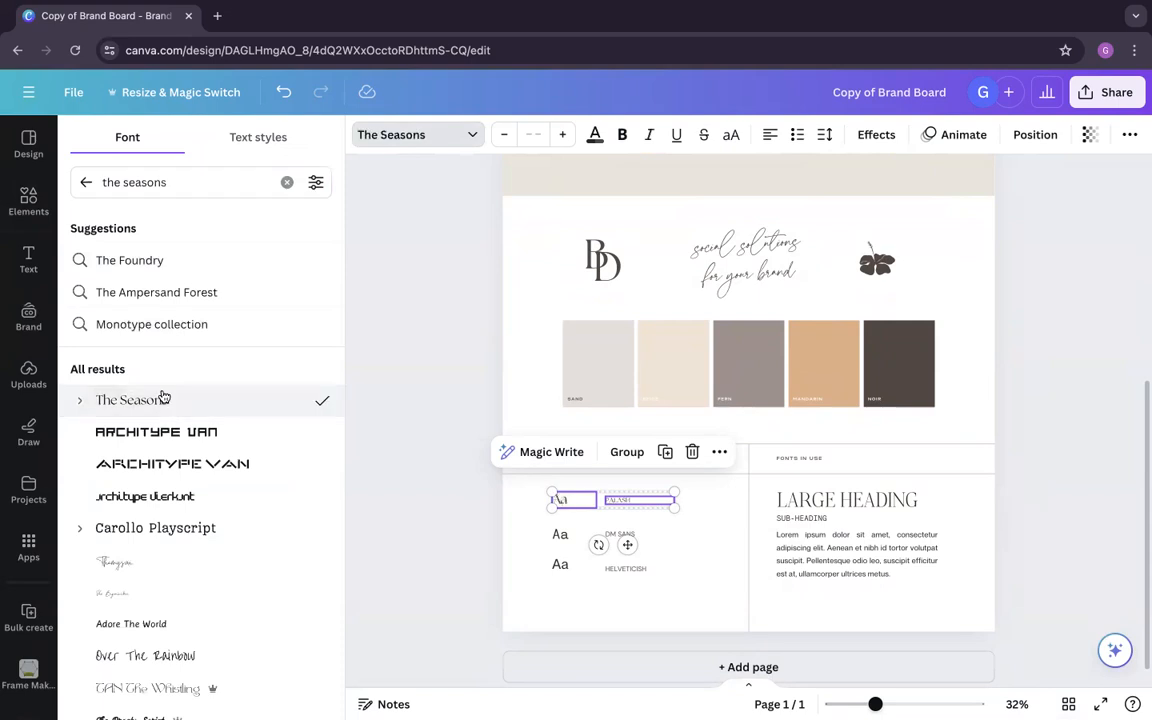
# Step: Copy the DM SANS label's style onto the PALASH label and change its text to THE SEASONS
pyautogui.click(654, 515)
pyautogui.doubleClick(634, 498)
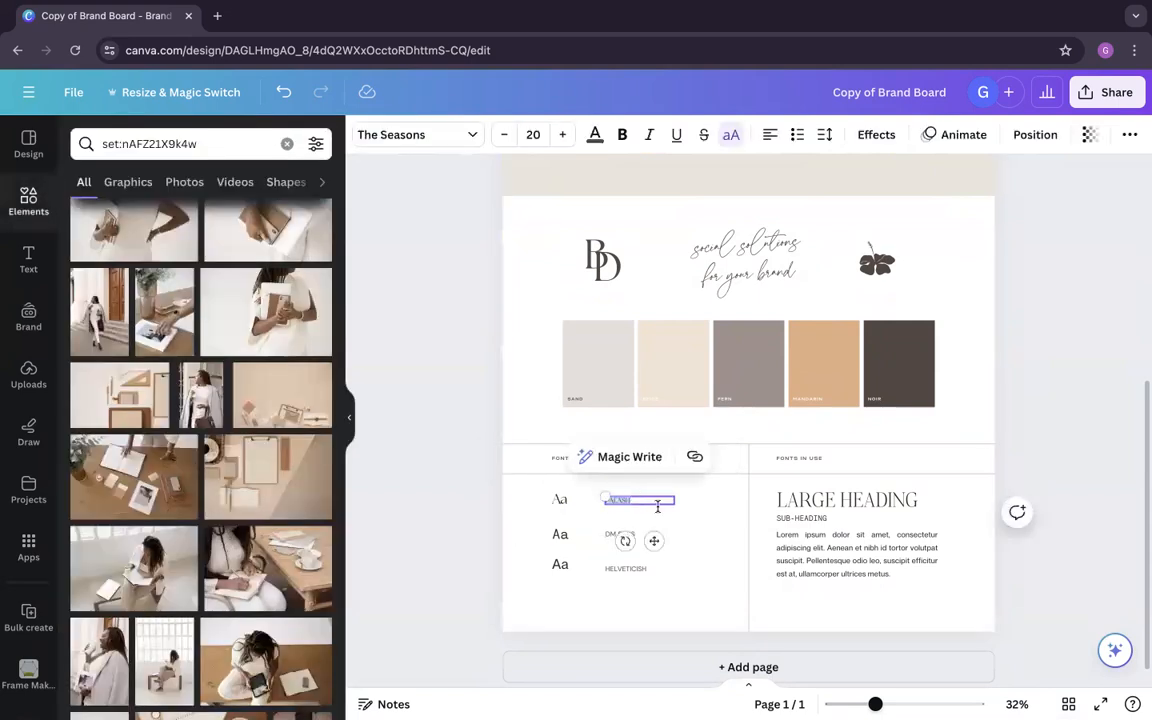
pyautogui.click(701, 535)
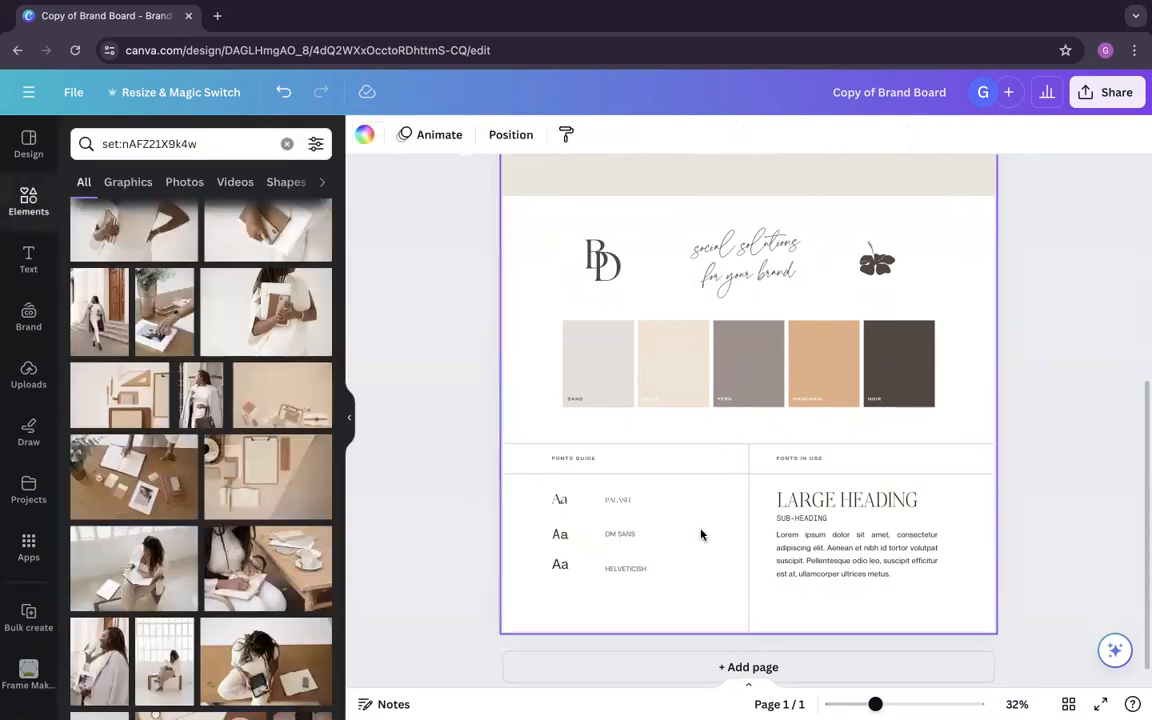
pyautogui.rightClick(635, 537)
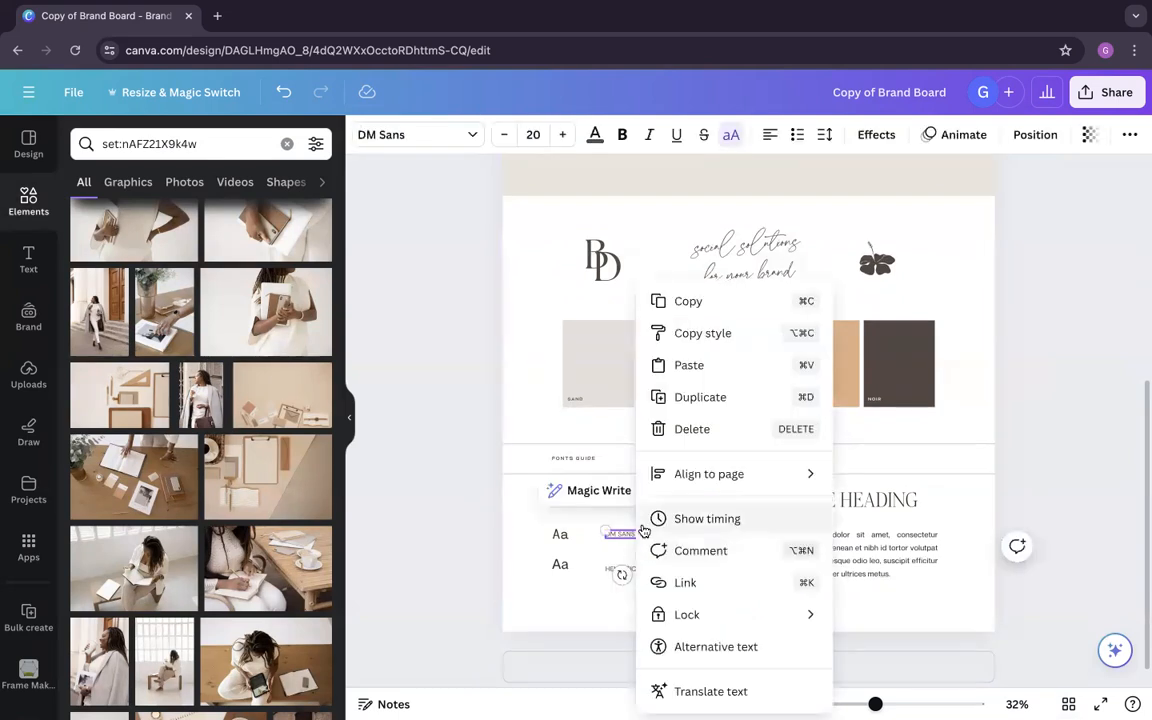
pyautogui.click(746, 333)
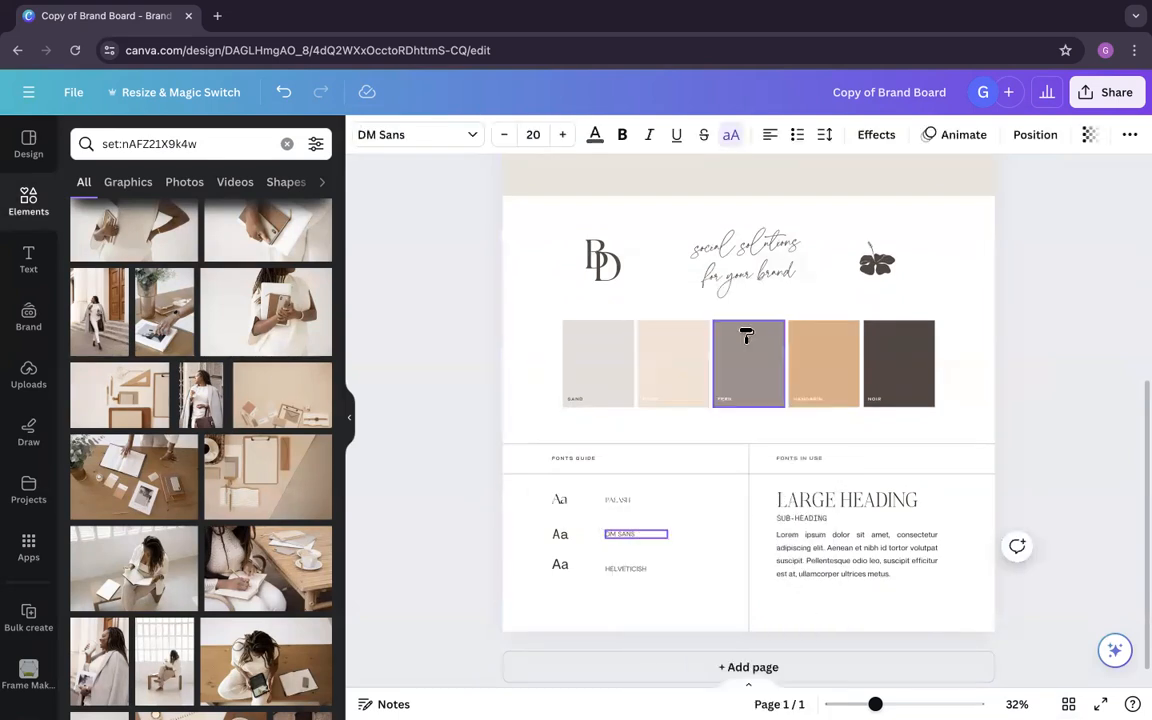
pyautogui.click(636, 500)
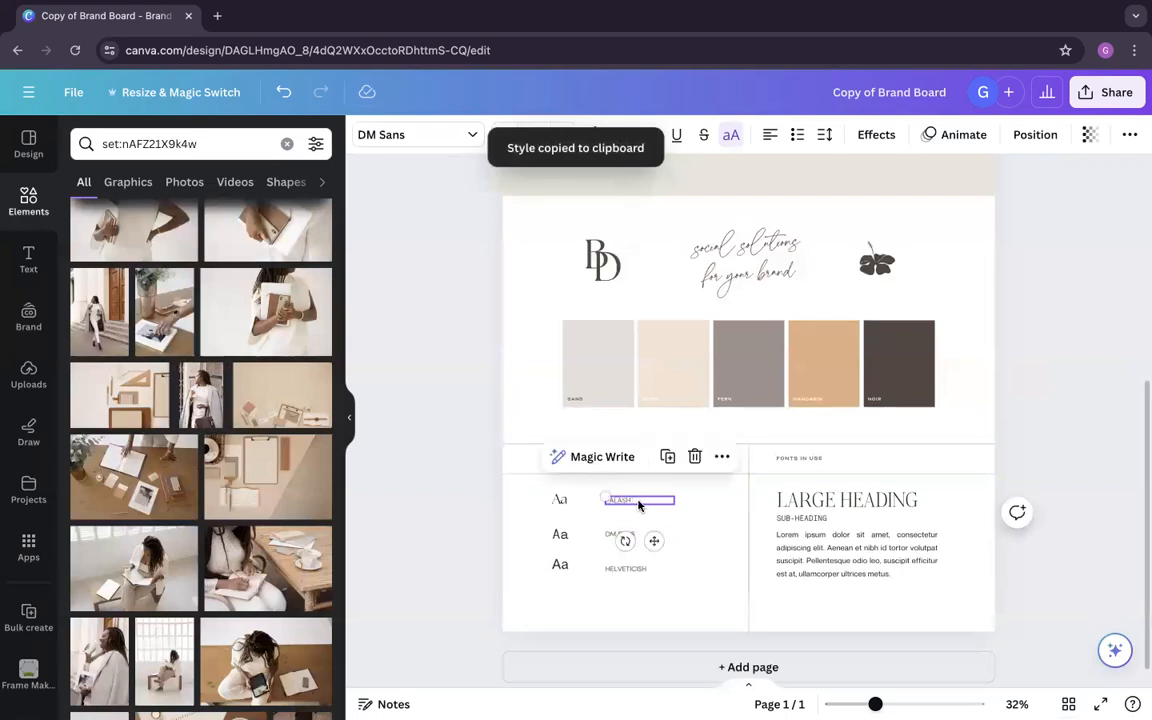
pyautogui.write('THE SEASONS')
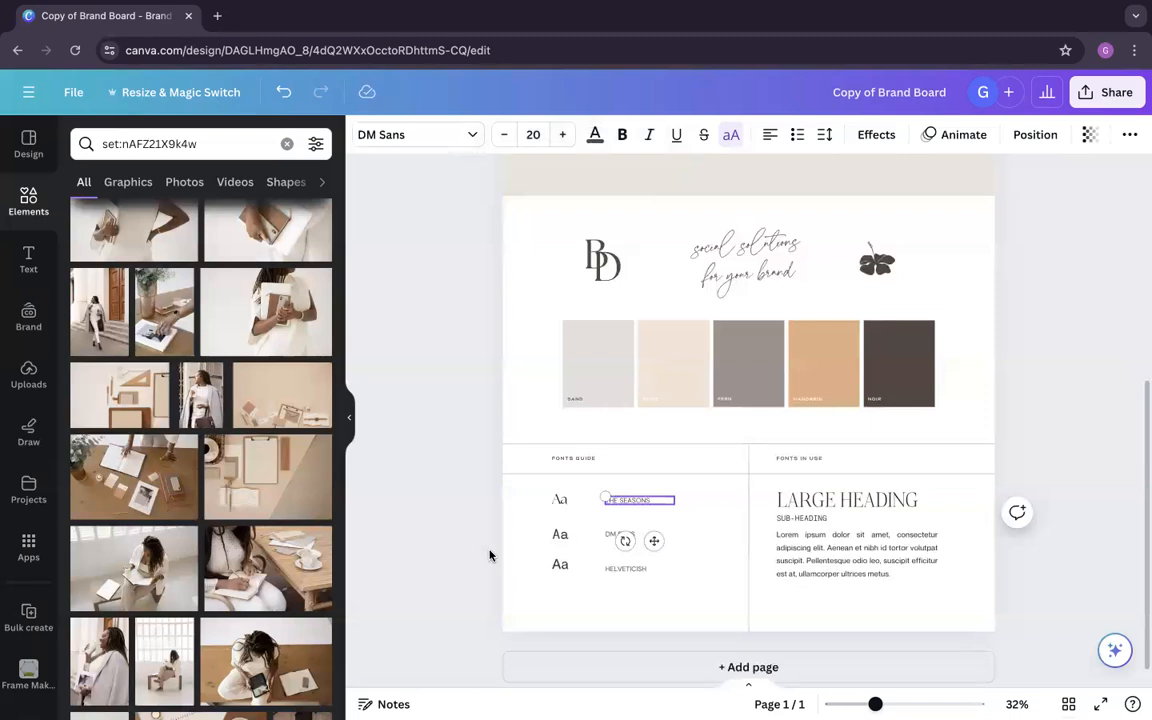
# Step: Look up the Gabriel font and set the second Aa sample in the fonts guide to Gabriel Sans
pyautogui.click(628, 537)
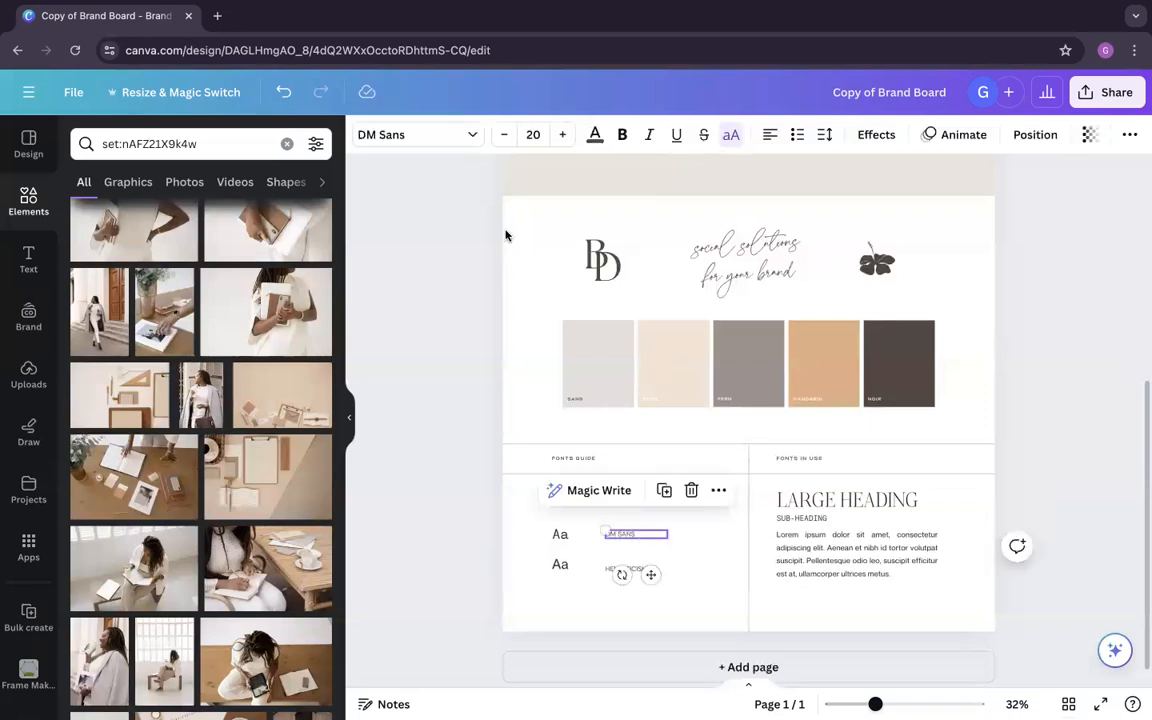
pyautogui.click(450, 136)
pyautogui.tripleClick(216, 184)
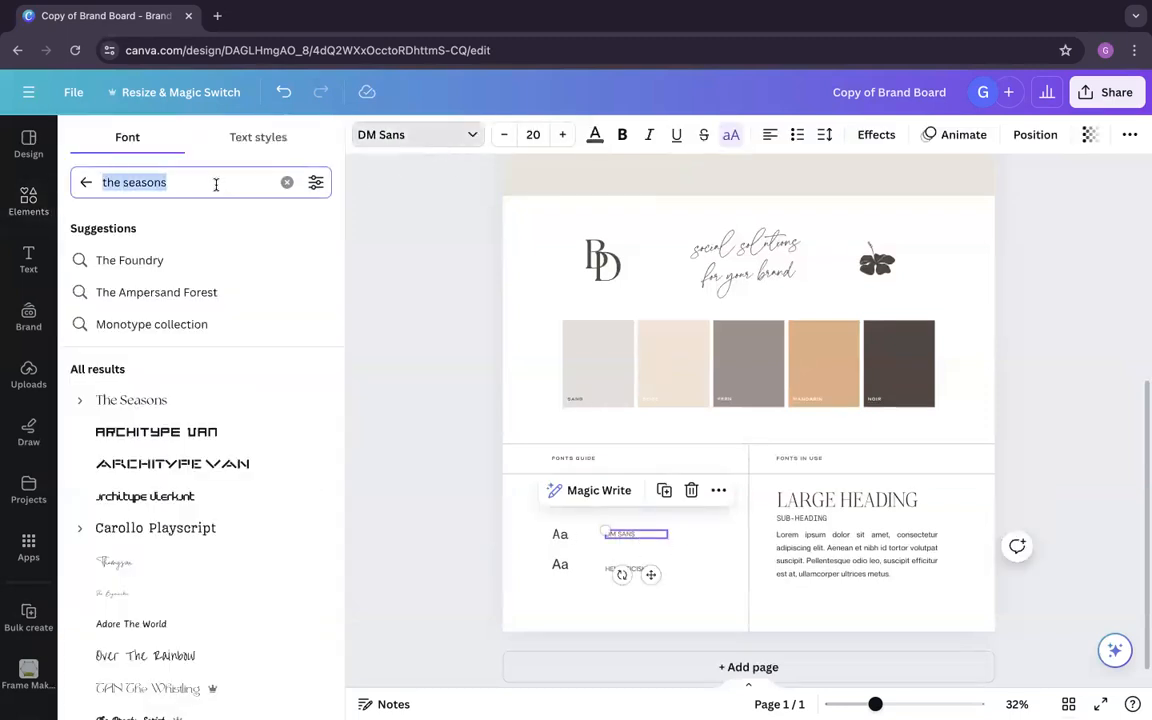
pyautogui.write('gabrielle')
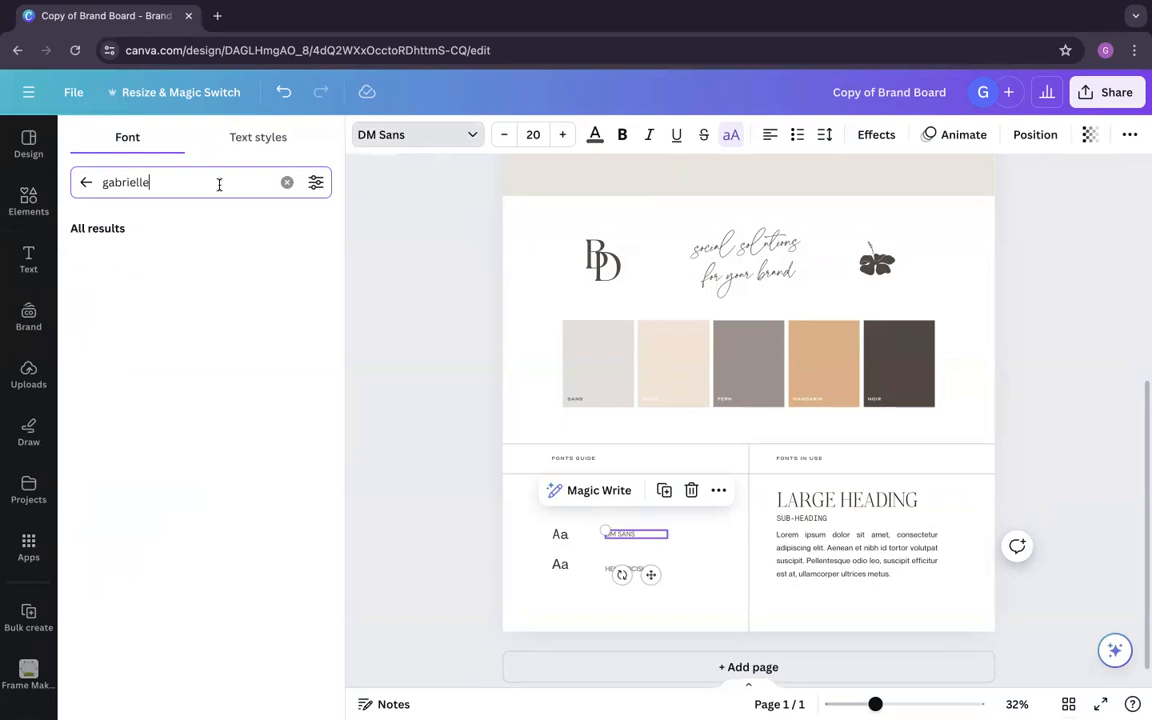
pyautogui.press('BackSpace')
pyautogui.press('BackSpace')
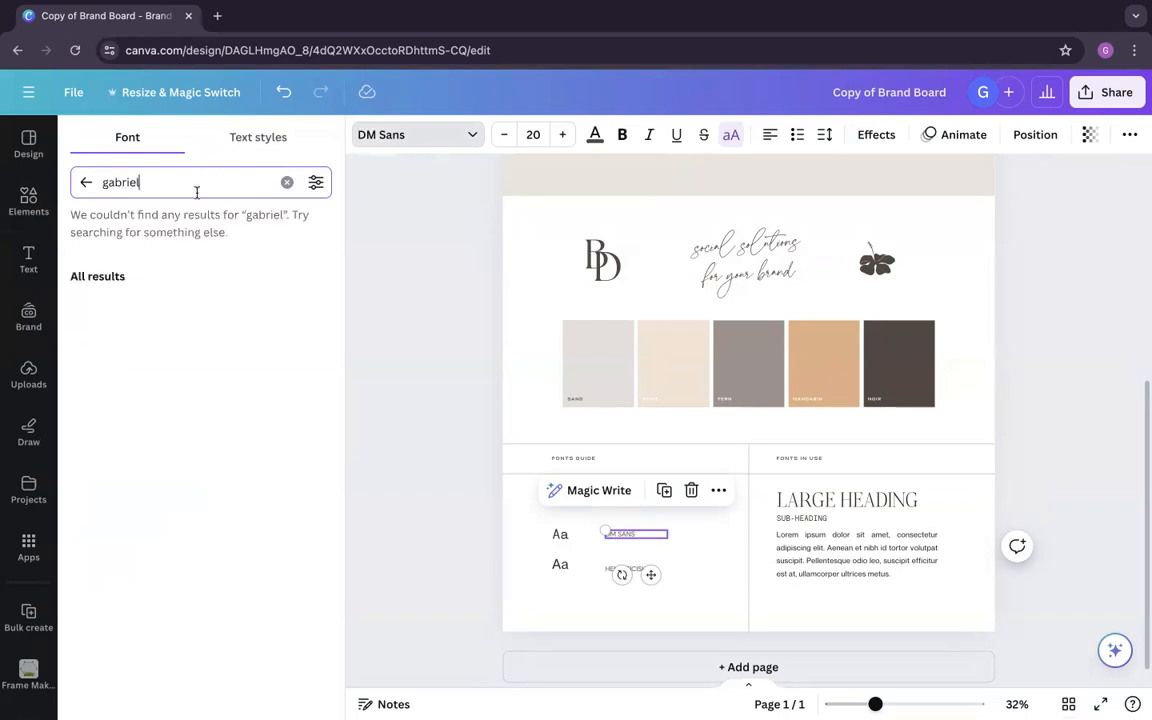
pyautogui.write('e')
pyautogui.click(86, 182)
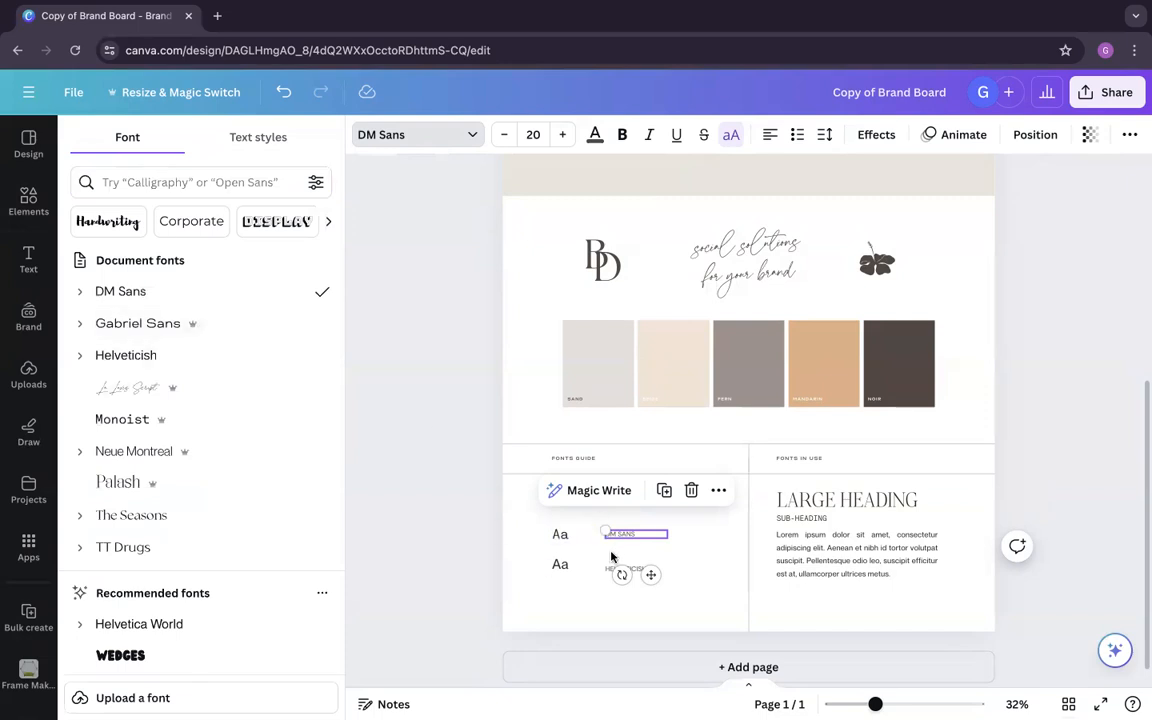
pyautogui.click(556, 533)
pyautogui.click(185, 324)
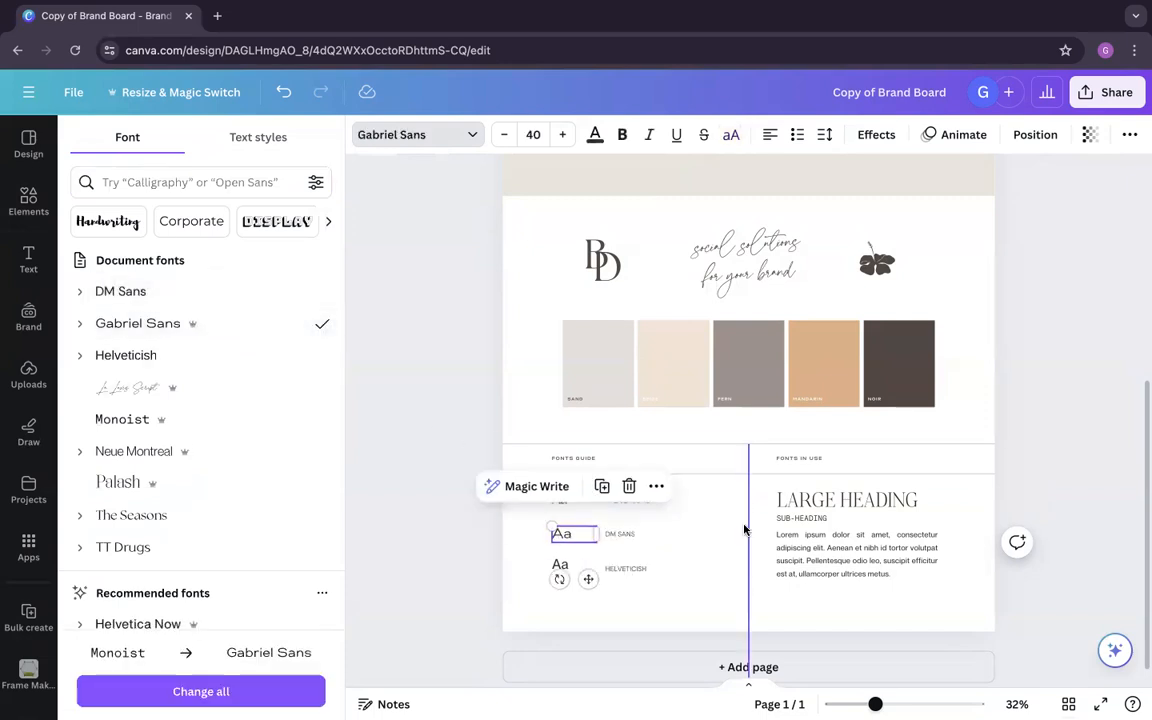
# Step: Change the DM SANS label's text to GABRIEL SANS
pyautogui.click(622, 534)
pyautogui.click(632, 534)
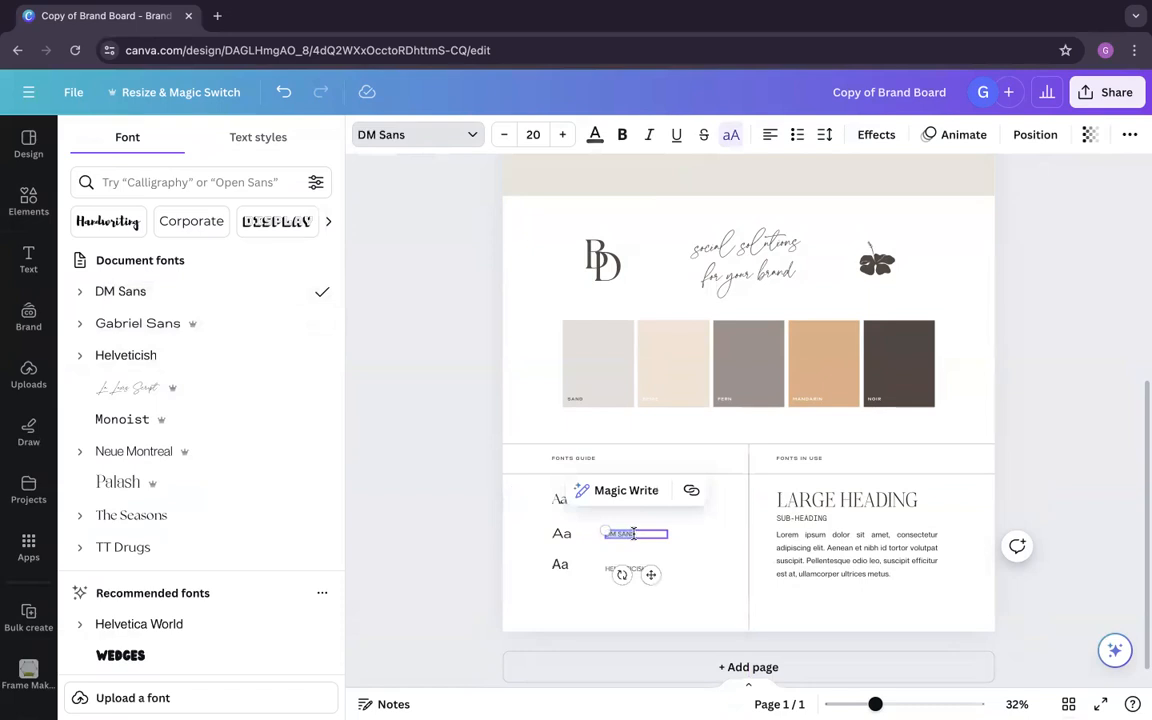
pyautogui.write('GABRIEL')
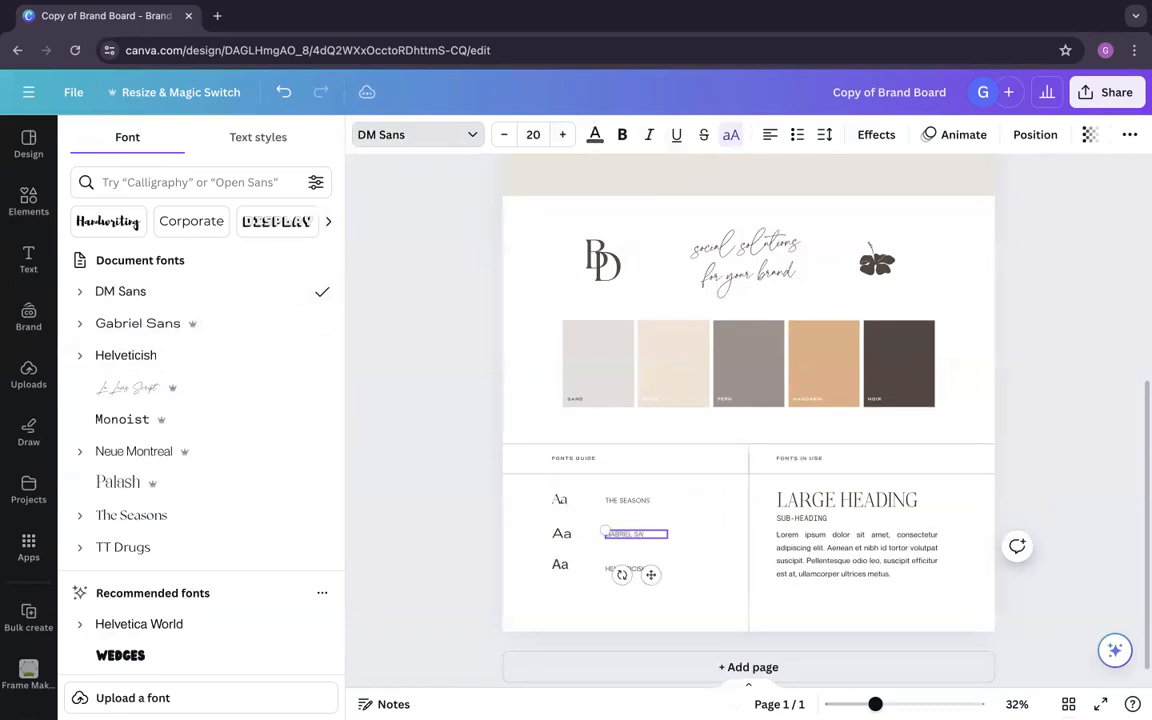
pyautogui.click(710, 594)
# Step: Align the third Aa sample and its HELVETICISH label to a common vertical middle
pyautogui.click(560, 564)
pyautogui.click(636, 571)
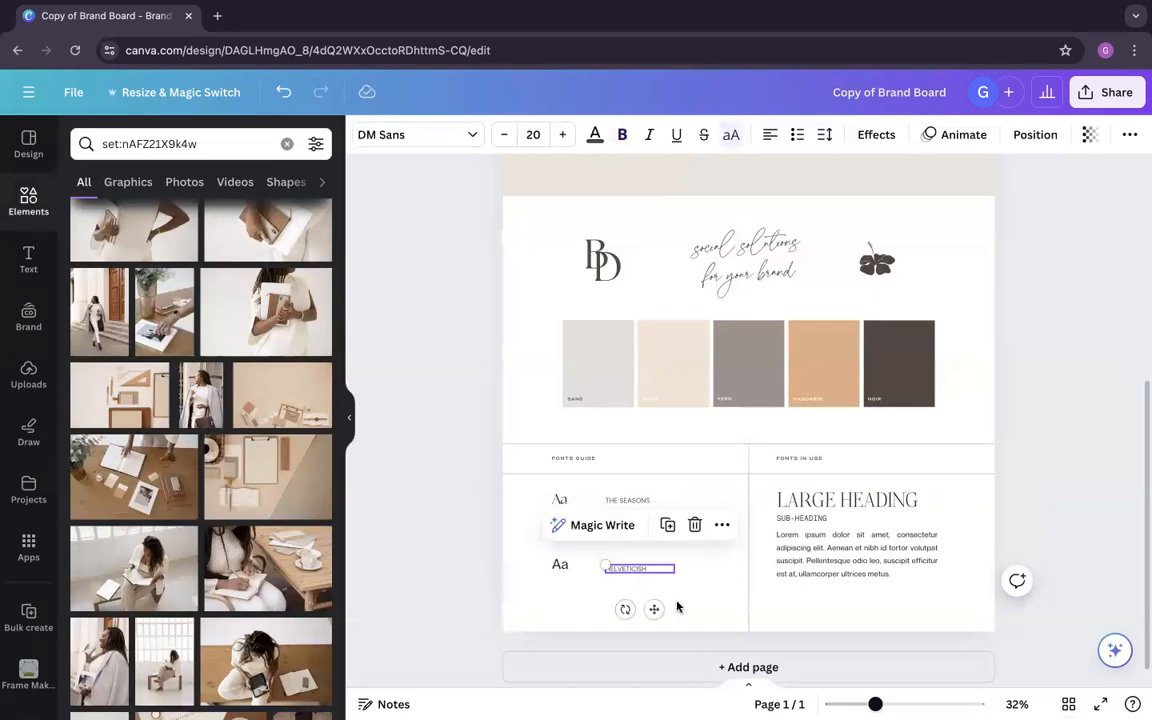
pyautogui.moveTo(672, 590); pyautogui.dragTo(530, 566)
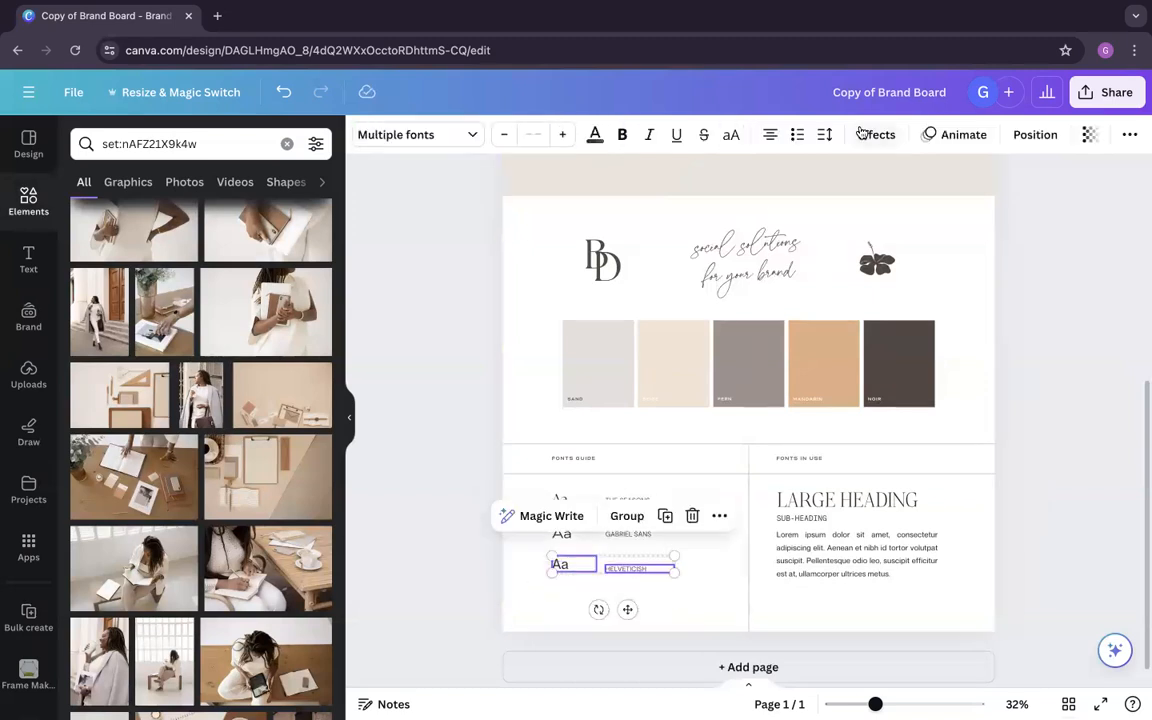
pyautogui.click(1030, 136)
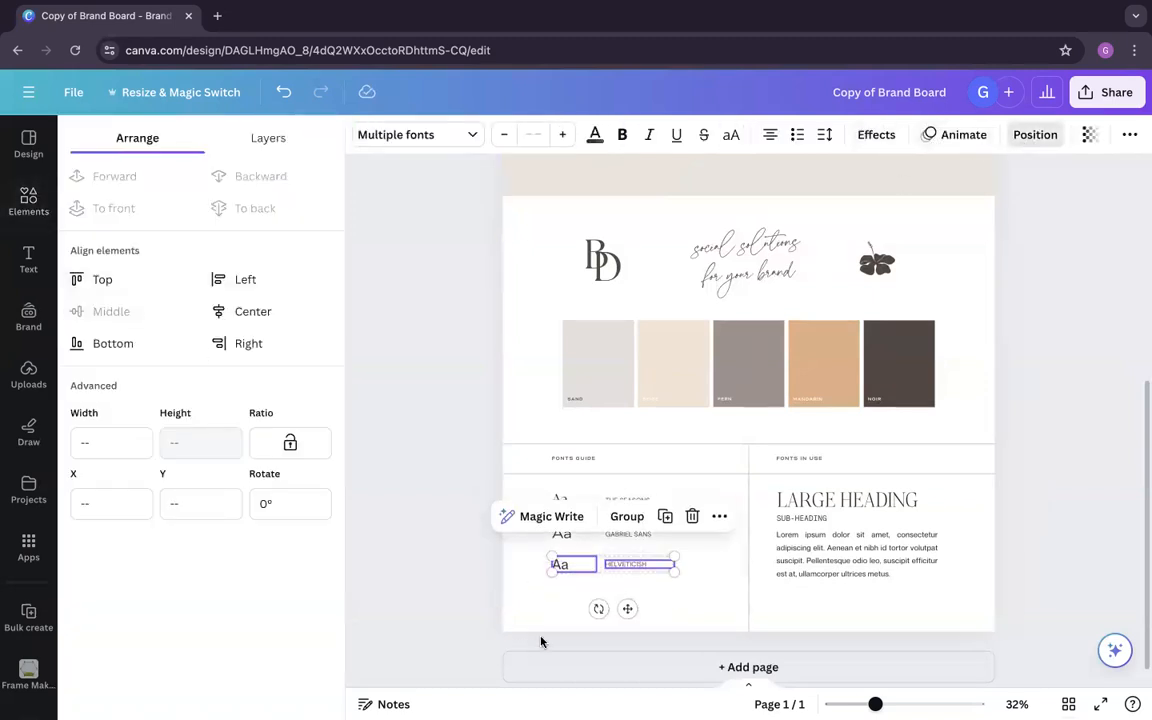
pyautogui.click(542, 600)
# Step: Align the GABRIEL SANS and THE SEASONS labels to the vertical middle of their Aa samples
pyautogui.moveTo(683, 545); pyautogui.dragTo(521, 527)
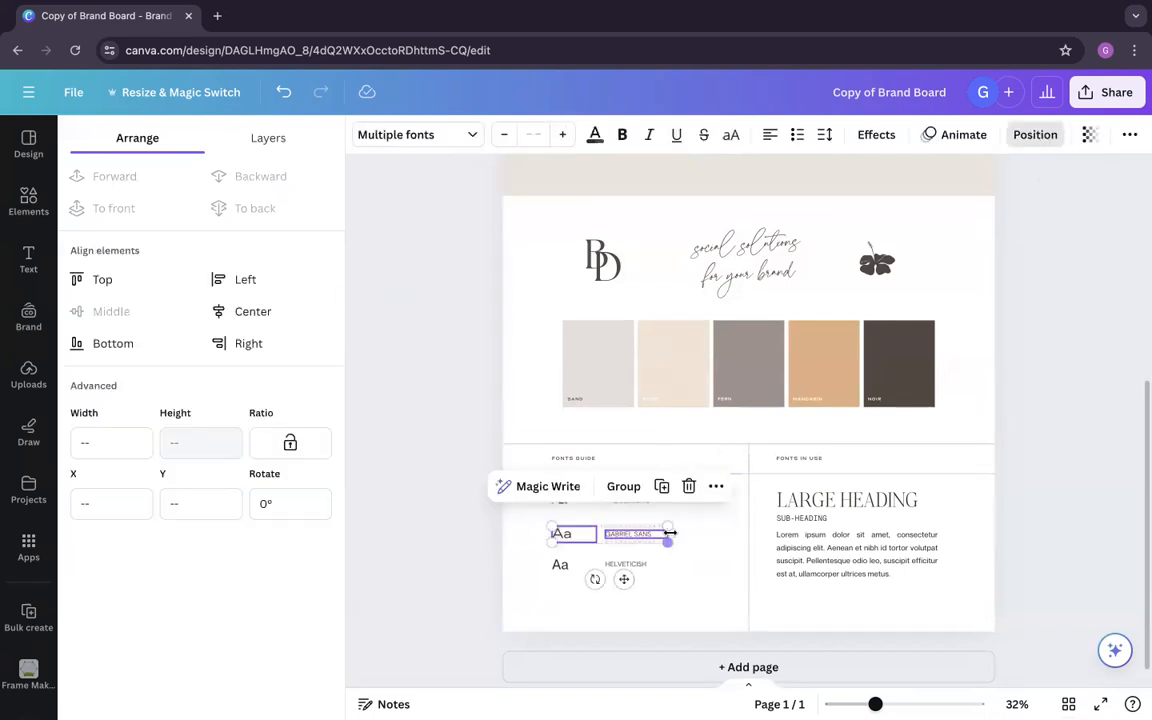
pyautogui.click(686, 511)
pyautogui.moveTo(686, 511); pyautogui.dragTo(470, 448)
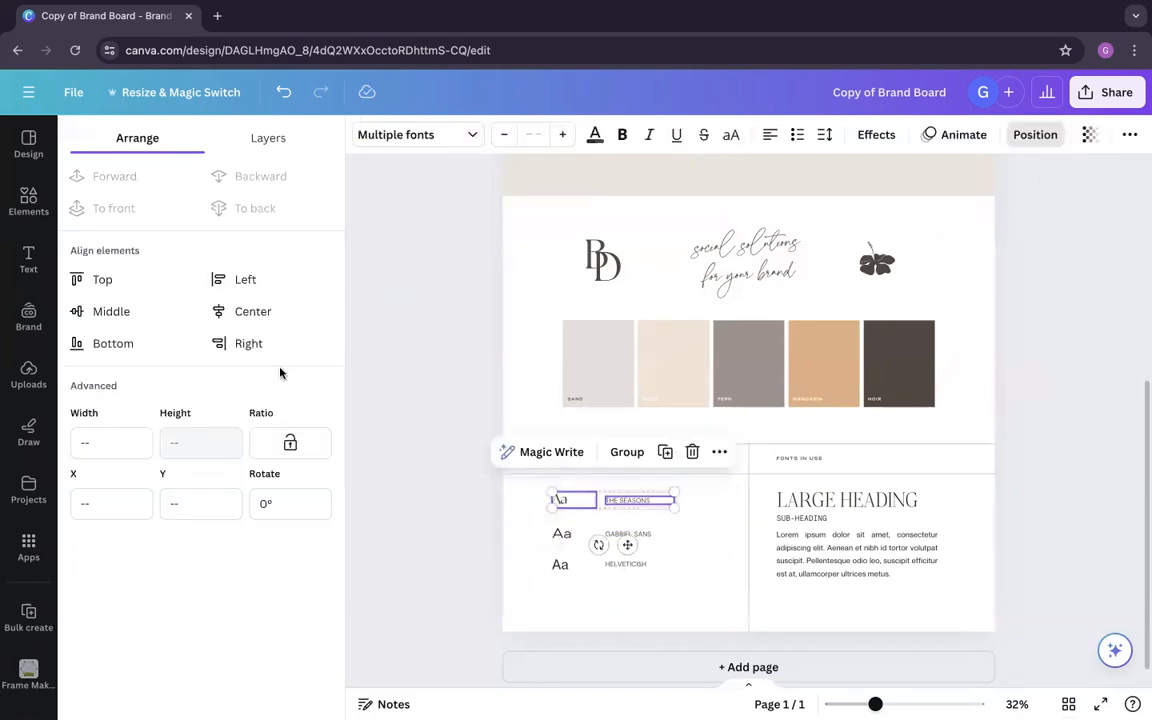
pyautogui.click(172, 320)
pyautogui.click(714, 570)
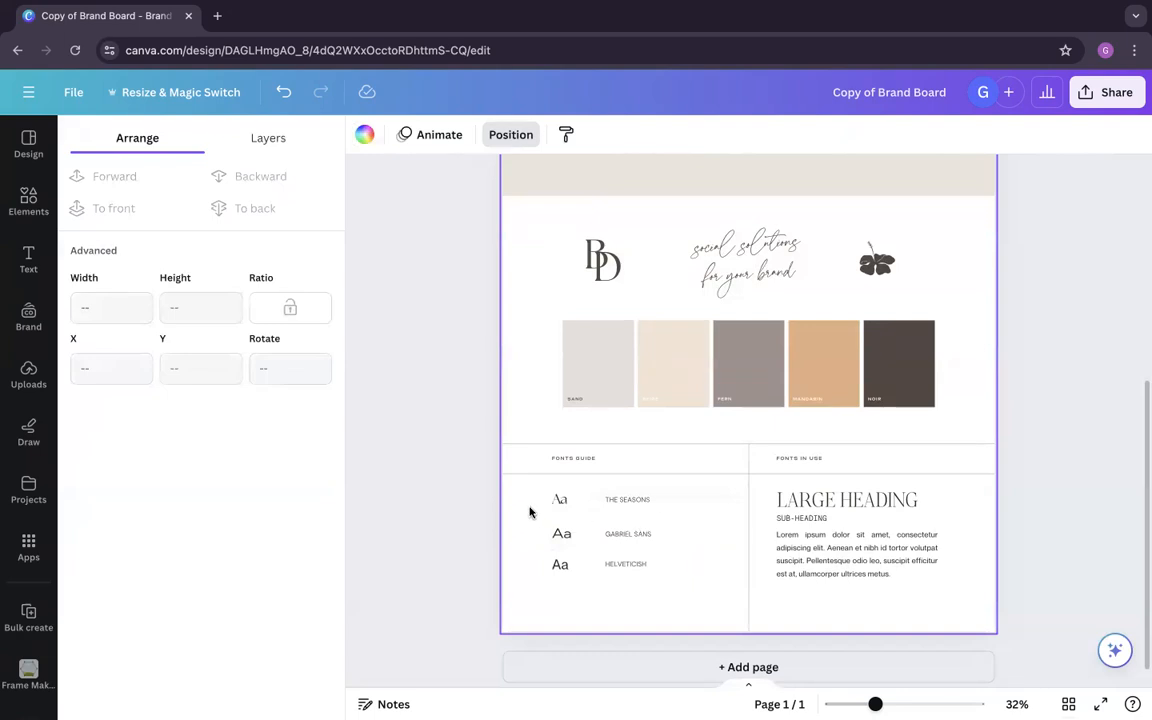
# Step: Group each Aa sample with its label in all three fonts guide rows
pyautogui.moveTo(689, 506); pyautogui.dragTo(545, 490)
pyautogui.click(622, 461)
pyautogui.moveTo(681, 548); pyautogui.dragTo(548, 520)
pyautogui.click(637, 486)
pyautogui.moveTo(674, 594); pyautogui.dragTo(540, 556)
pyautogui.click(625, 517)
pyautogui.click(648, 578)
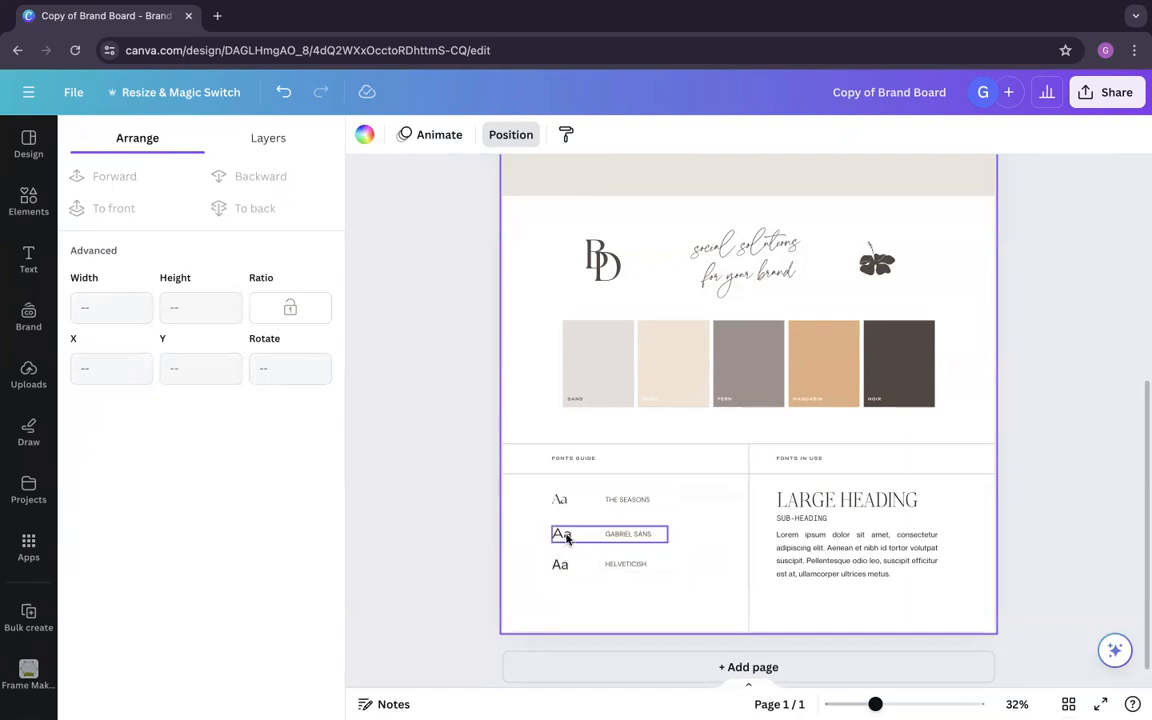
# Step: Select the three grouped rows of the fonts guide and space them evenly with Tidy up
pyautogui.scroll(5, 566, 537)
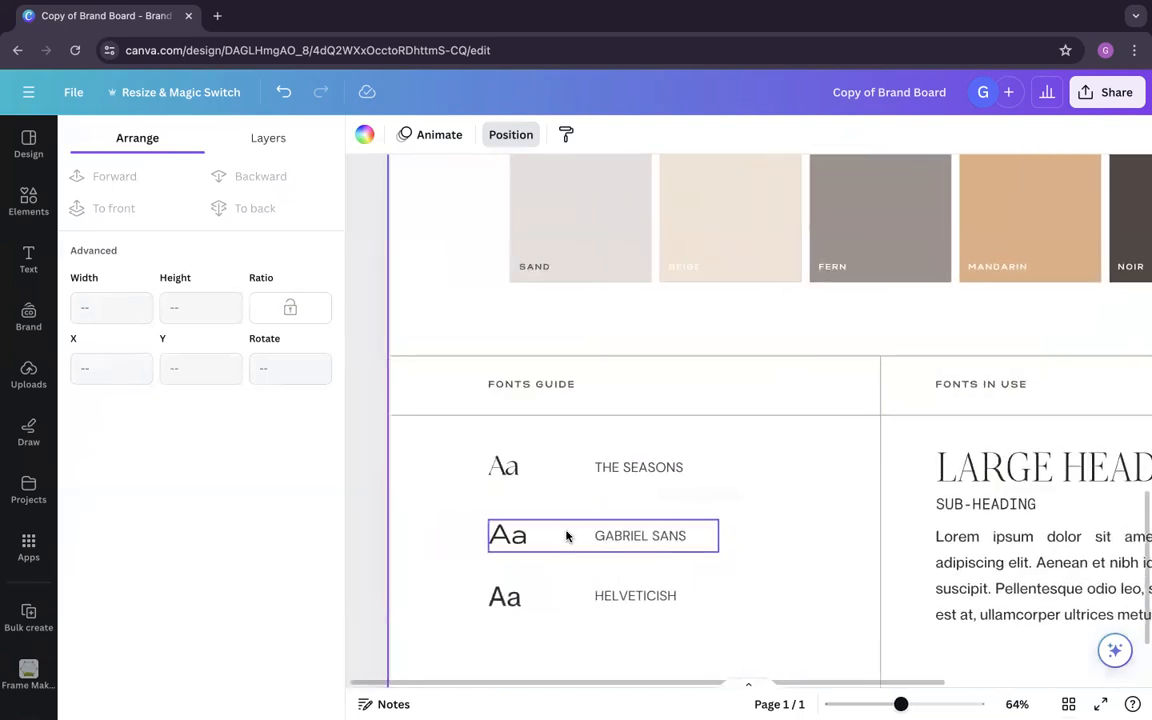
pyautogui.scroll(1, 566, 537)
pyautogui.scroll(-1, 566, 535)
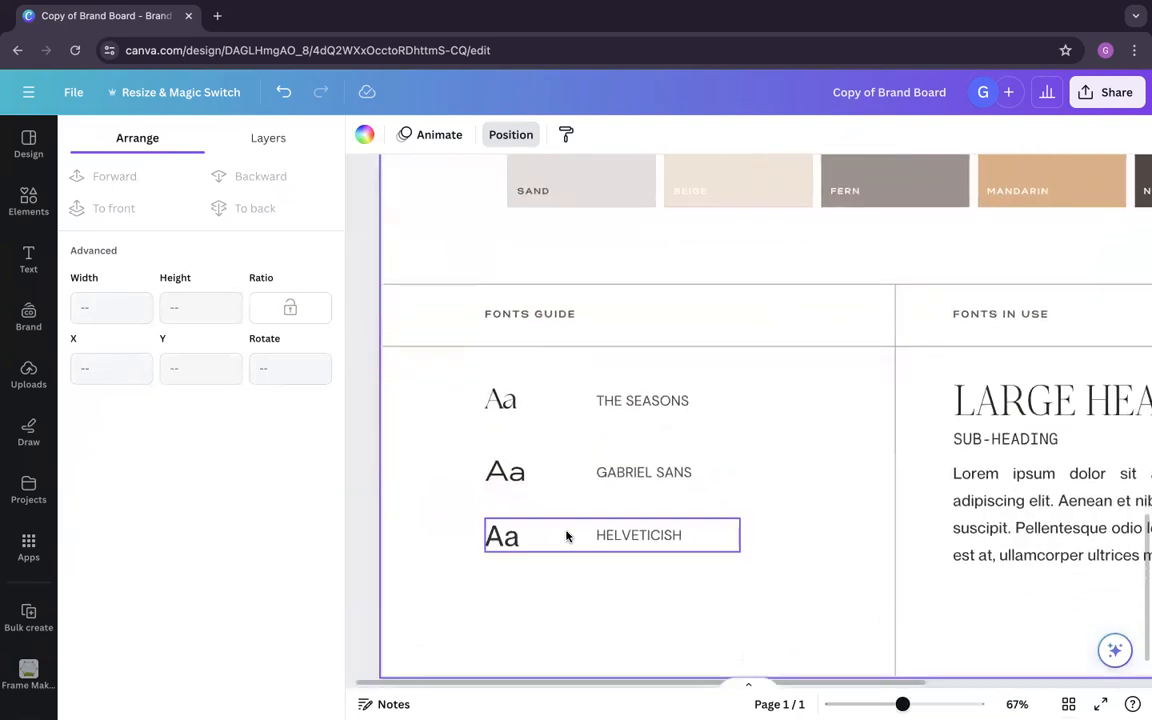
pyautogui.moveTo(742, 611); pyautogui.dragTo(452, 394)
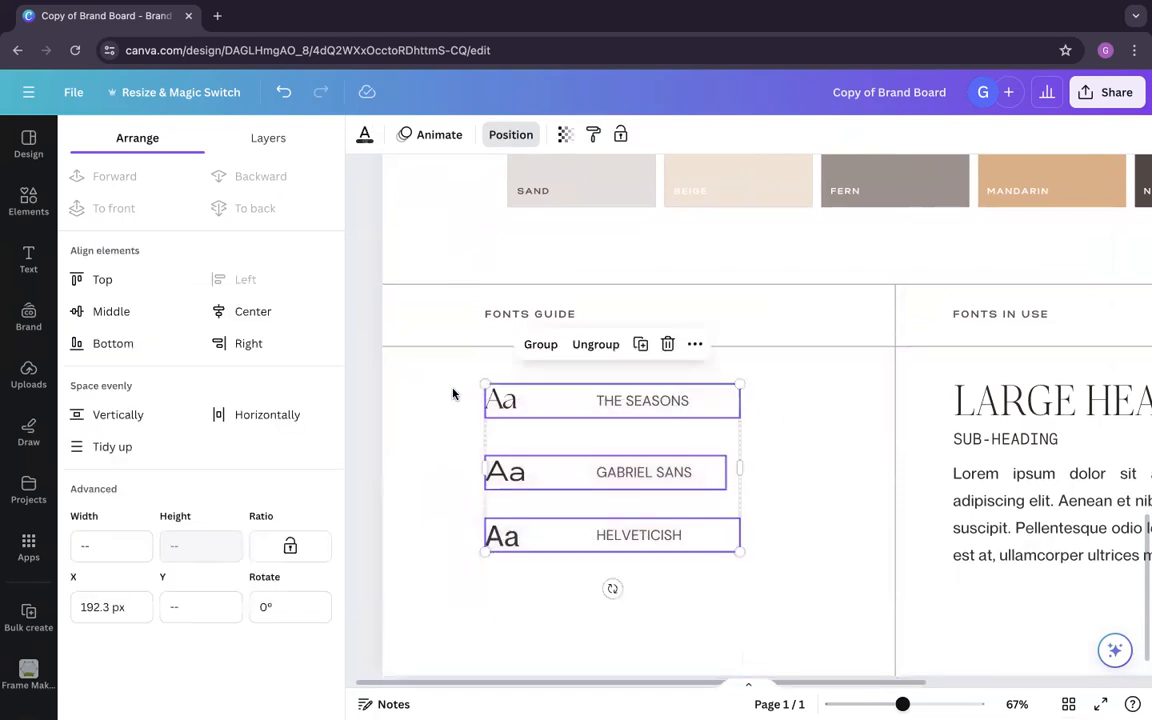
pyautogui.click(103, 452)
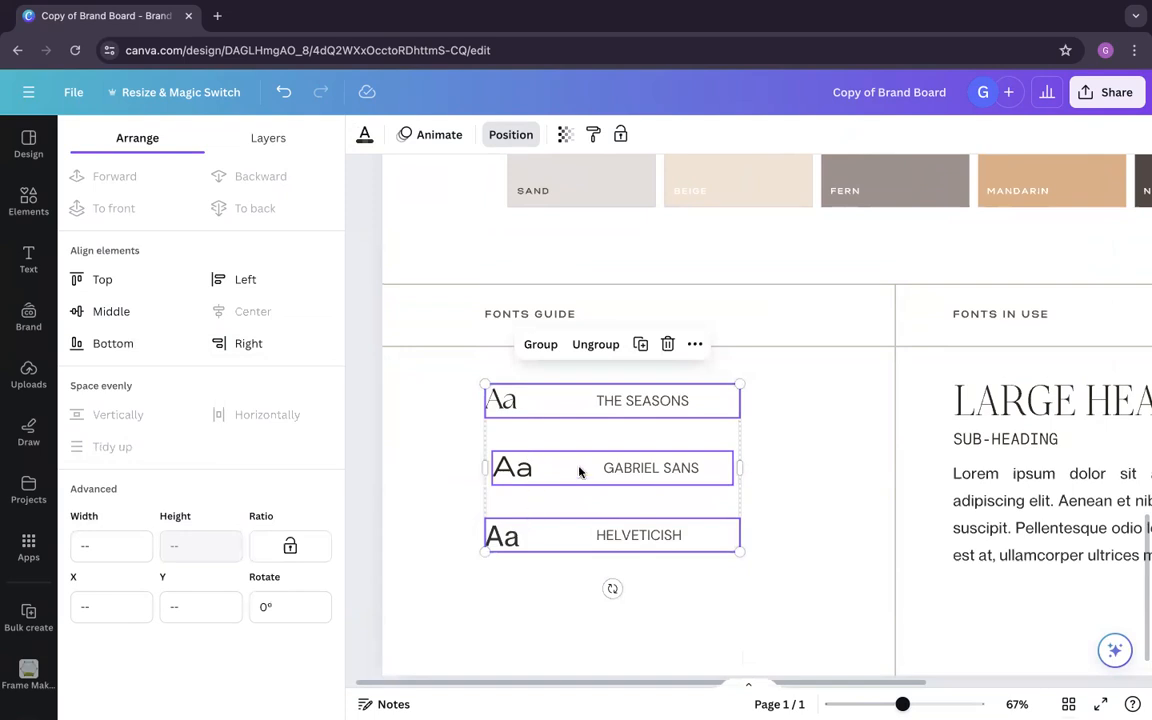
# Step: Align the three grouped fonts guide rows along their left edges
pyautogui.click(258, 278)
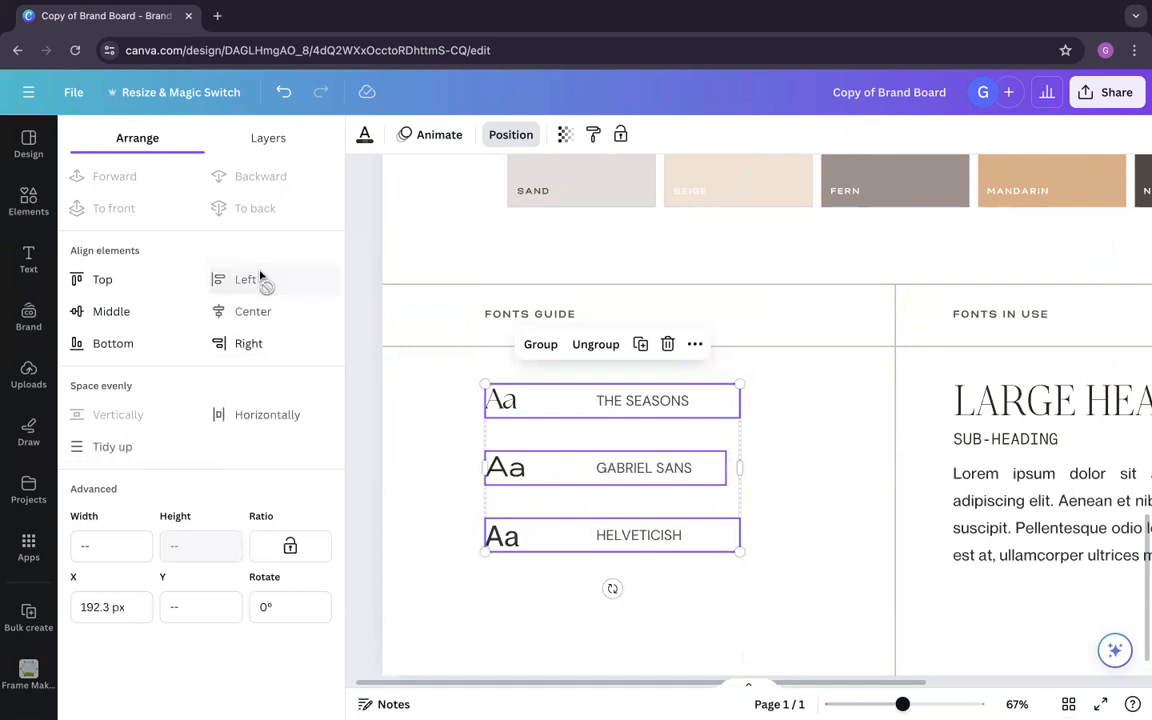
pyautogui.click(760, 563)
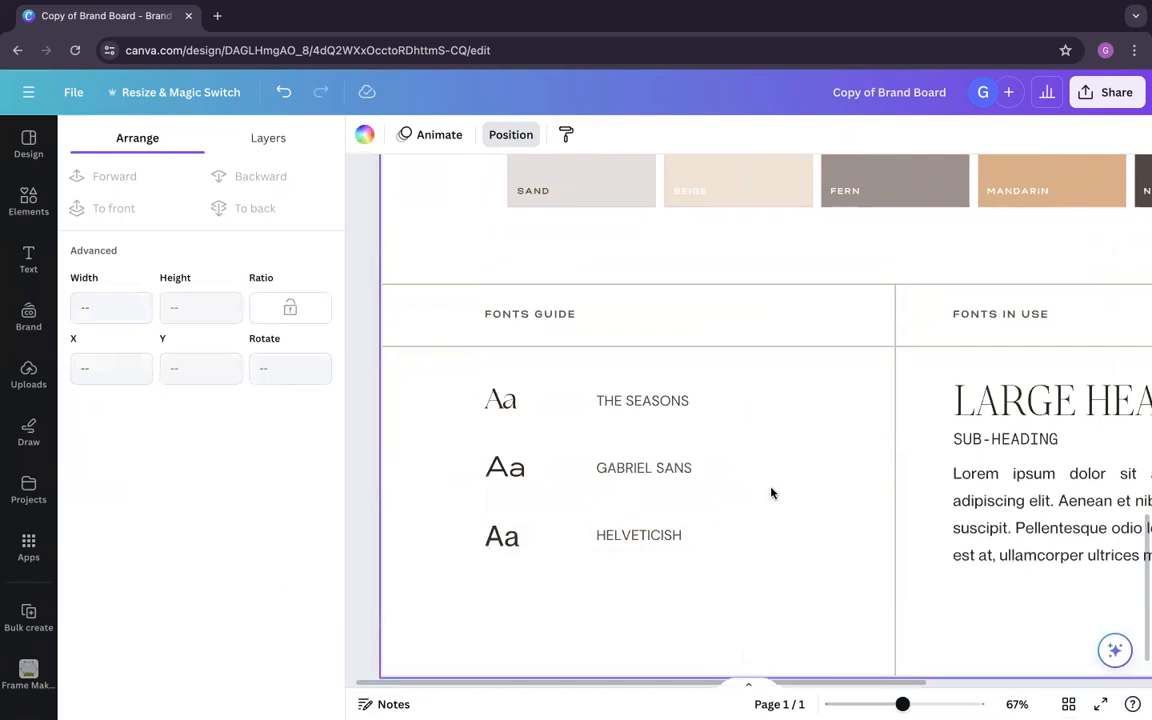
pyautogui.scroll(-5, 771, 492)
pyautogui.scroll(3, 771, 492)
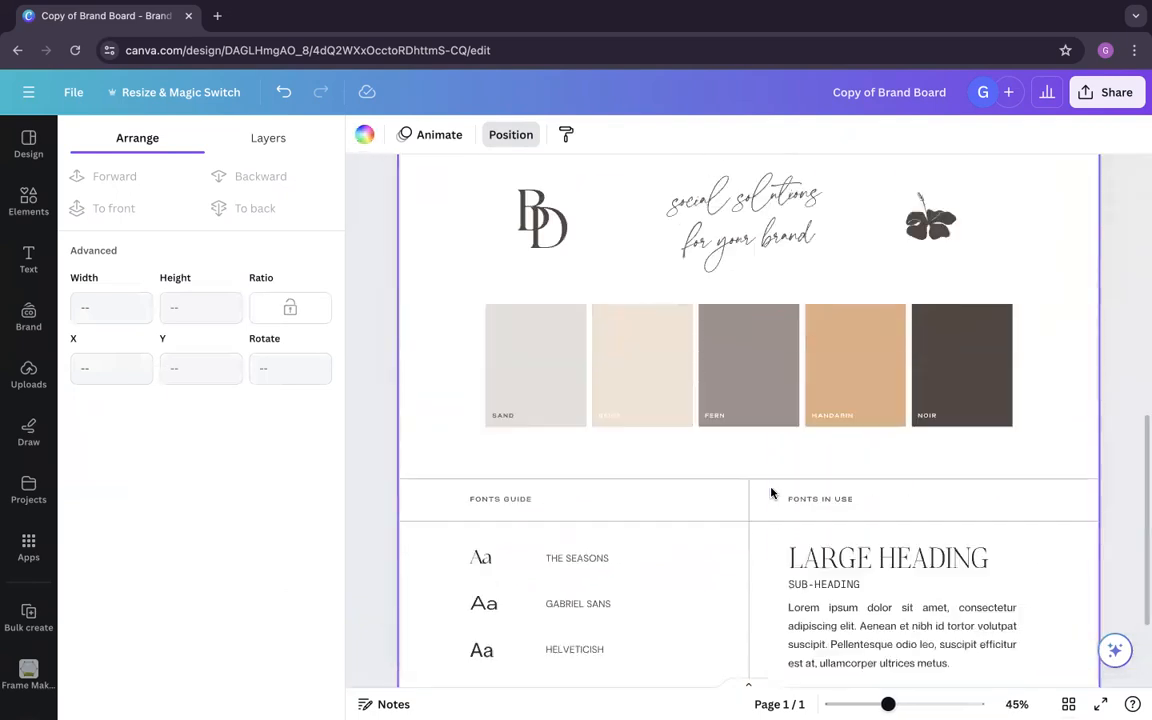
# Step: Copy the style of the THE SEASONS Aa sample onto the LARGE HEADING text under Fonts in use
pyautogui.scroll(-3, 800, 548)
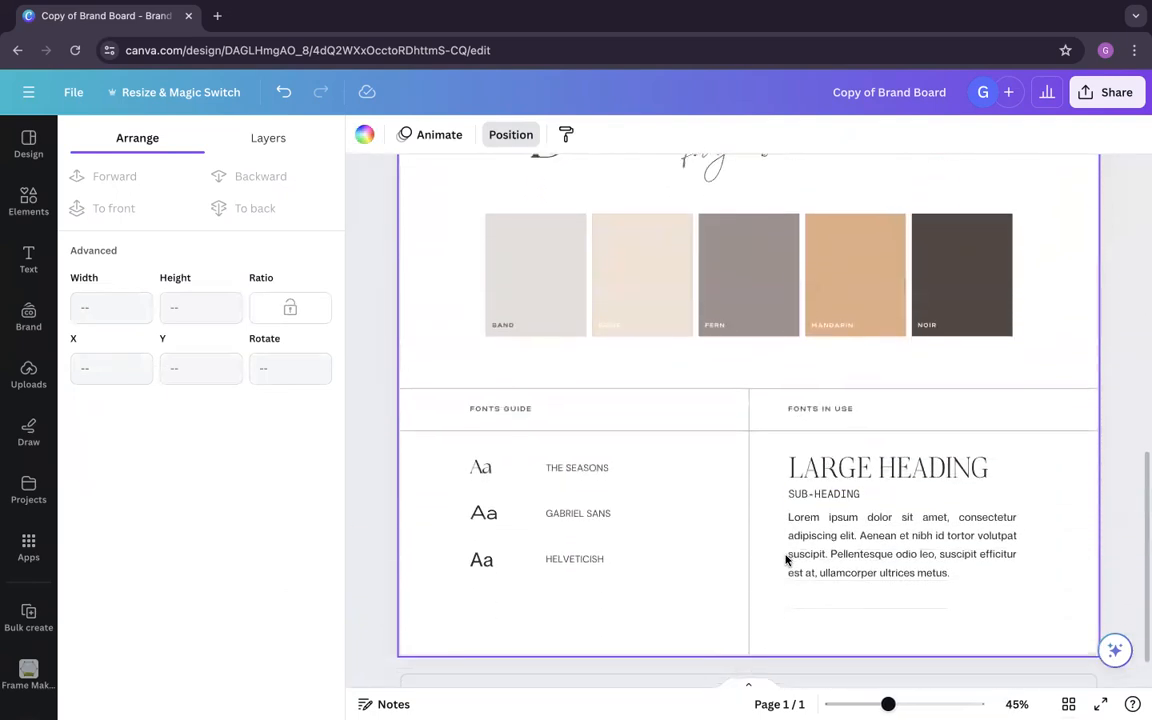
pyautogui.click(851, 477)
pyautogui.rightClick(466, 474)
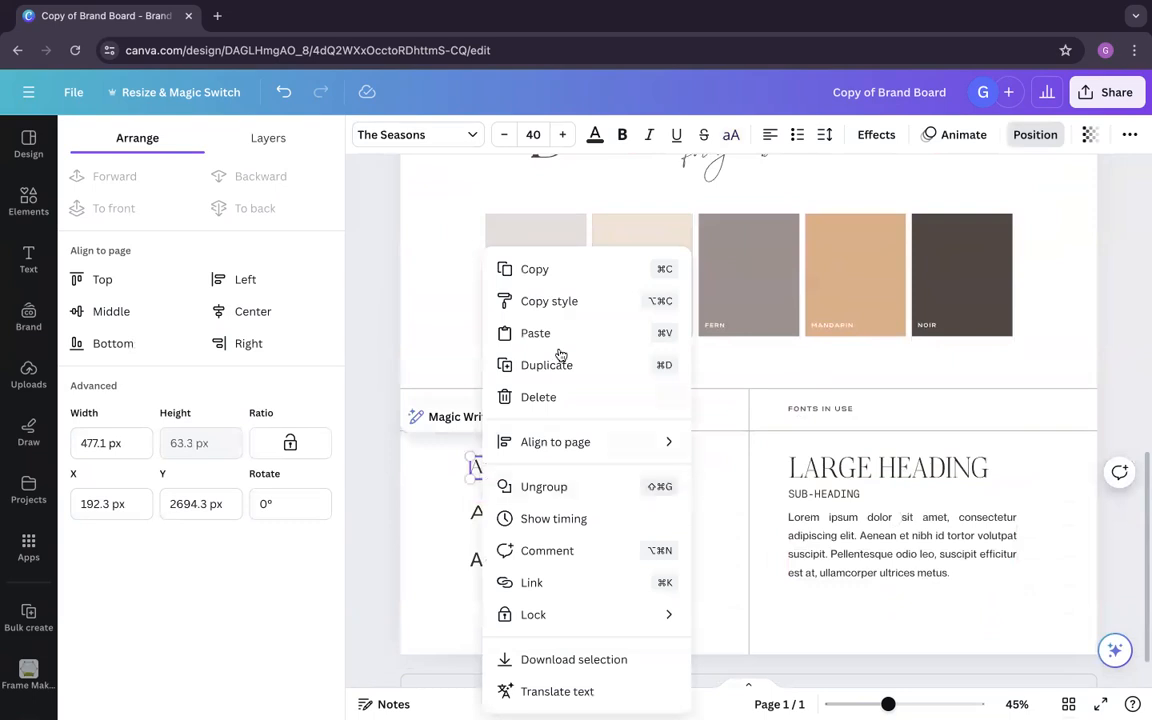
pyautogui.click(543, 301)
pyautogui.click(910, 477)
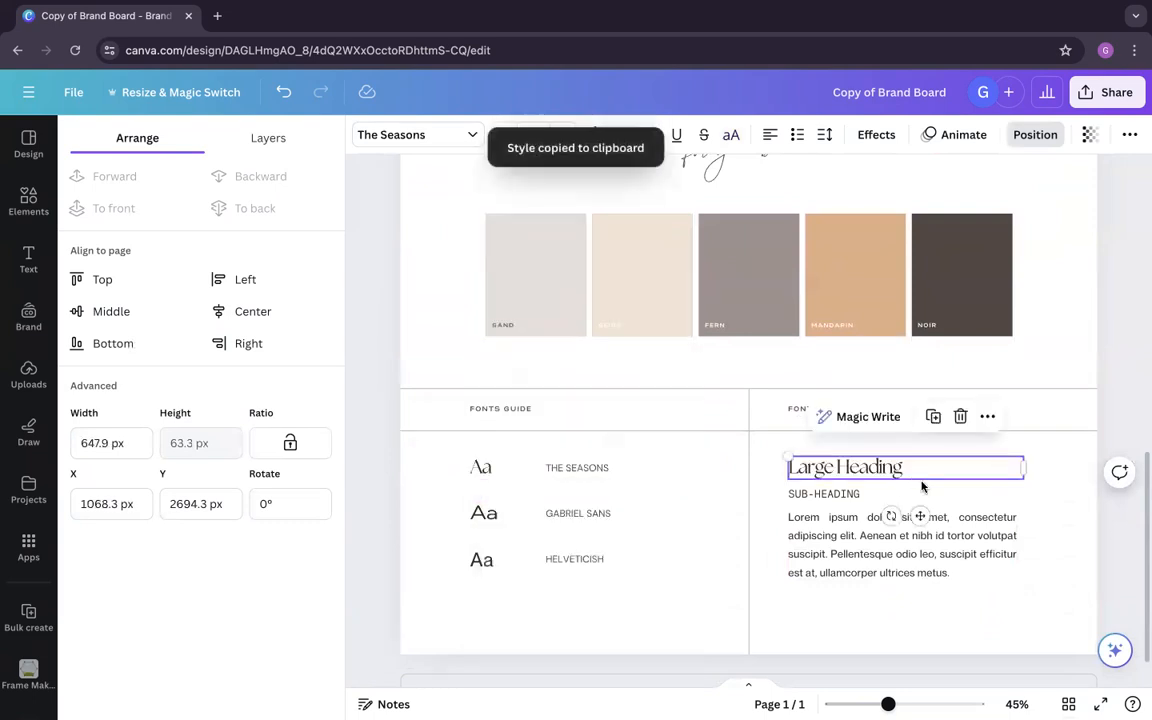
# Step: Copy the style of the GABRIEL SANS Aa sample onto the SUB-HEADING text under Fonts in use
pyautogui.rightClick(493, 517)
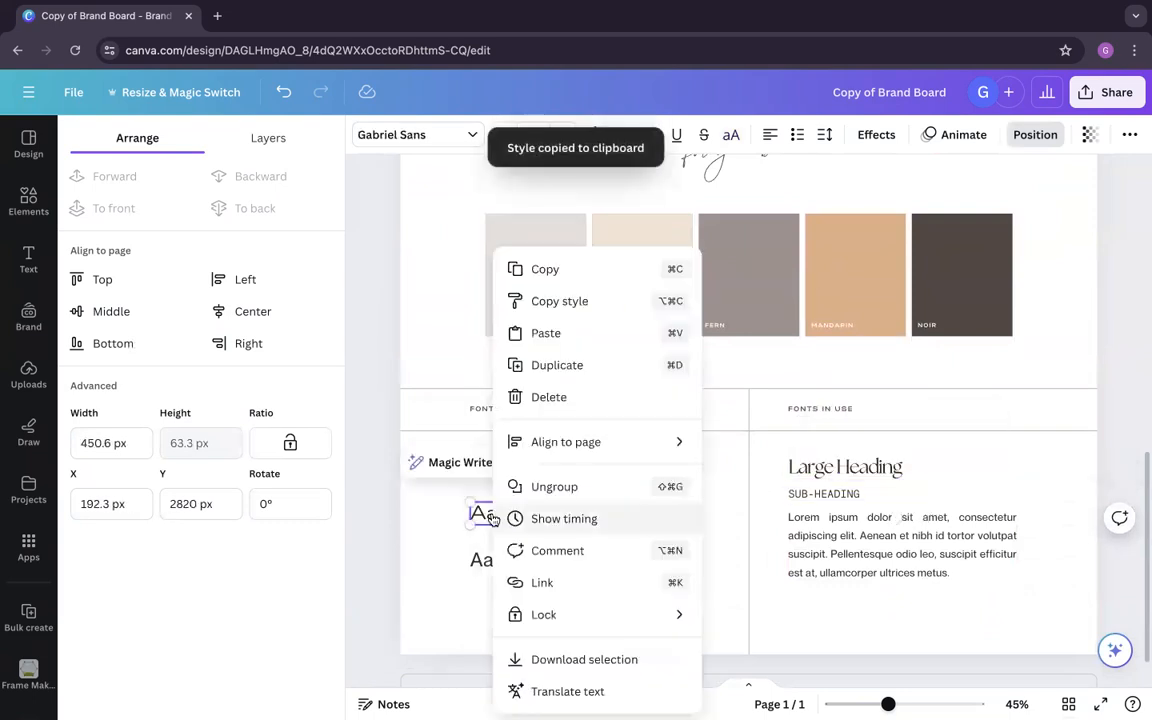
pyautogui.click(576, 306)
pyautogui.click(860, 494)
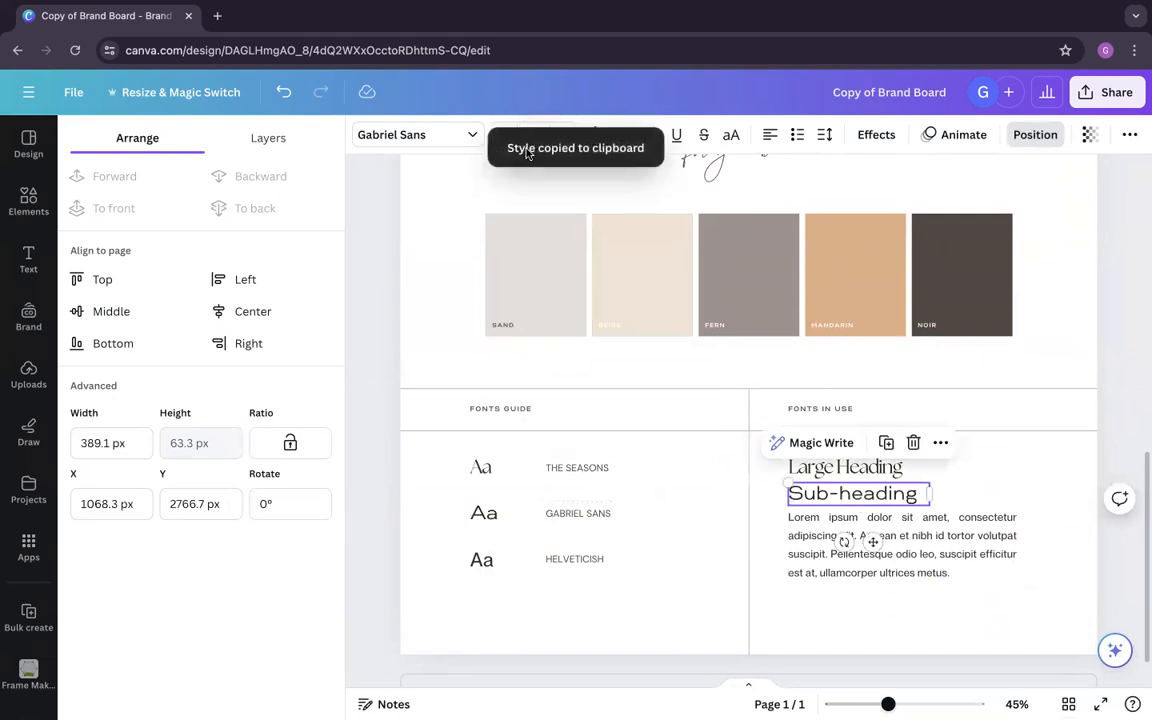
pyautogui.click(421, 242)
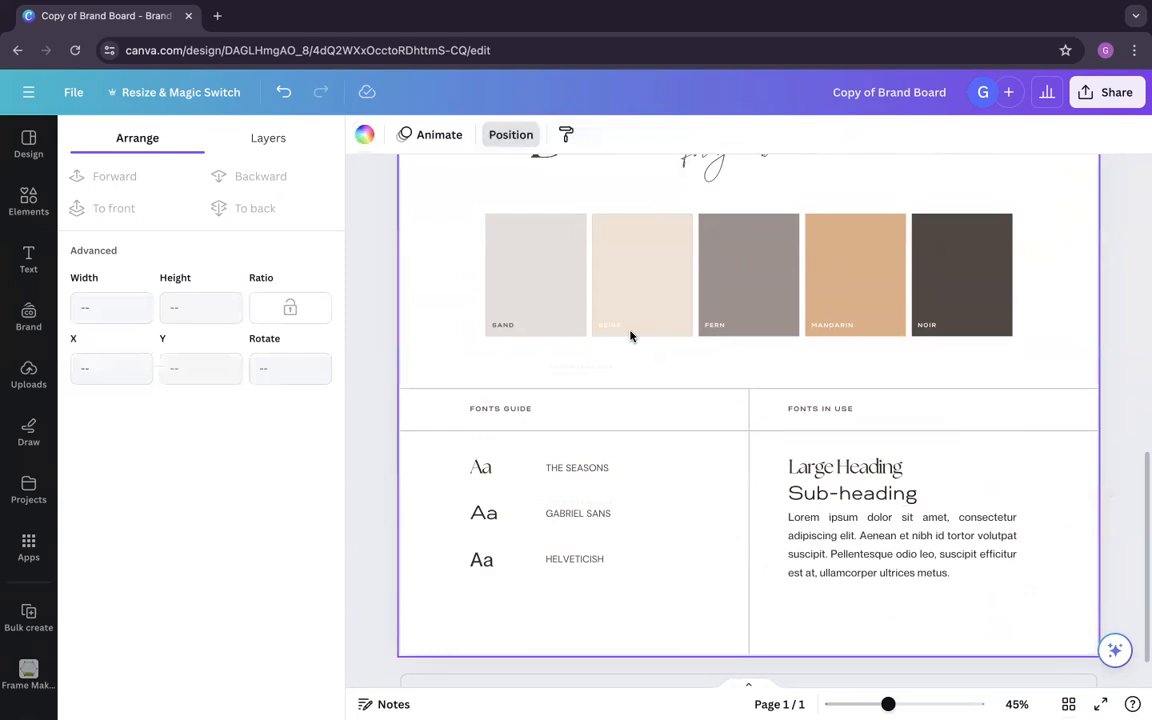
# Step: Set the sub-heading's font size to 18
pyautogui.click(841, 497)
pyautogui.click(535, 134)
pyautogui.write('14')
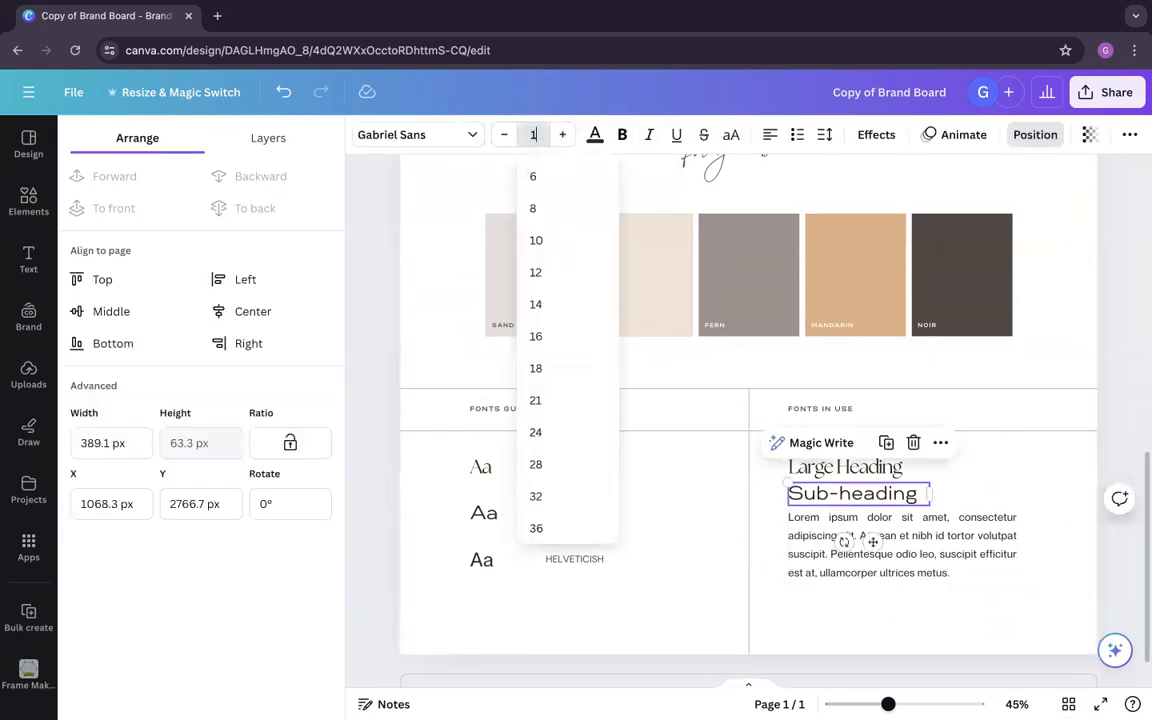
pyautogui.press('Return')
pyautogui.click(563, 136)
pyautogui.click(563, 136)
pyautogui.click(563, 136)
pyautogui.click(563, 136)
# Step: Copy the style of the HELVETICISH Aa sample onto the Lorem ipsum paragraph under Fonts in use
pyautogui.click(800, 532)
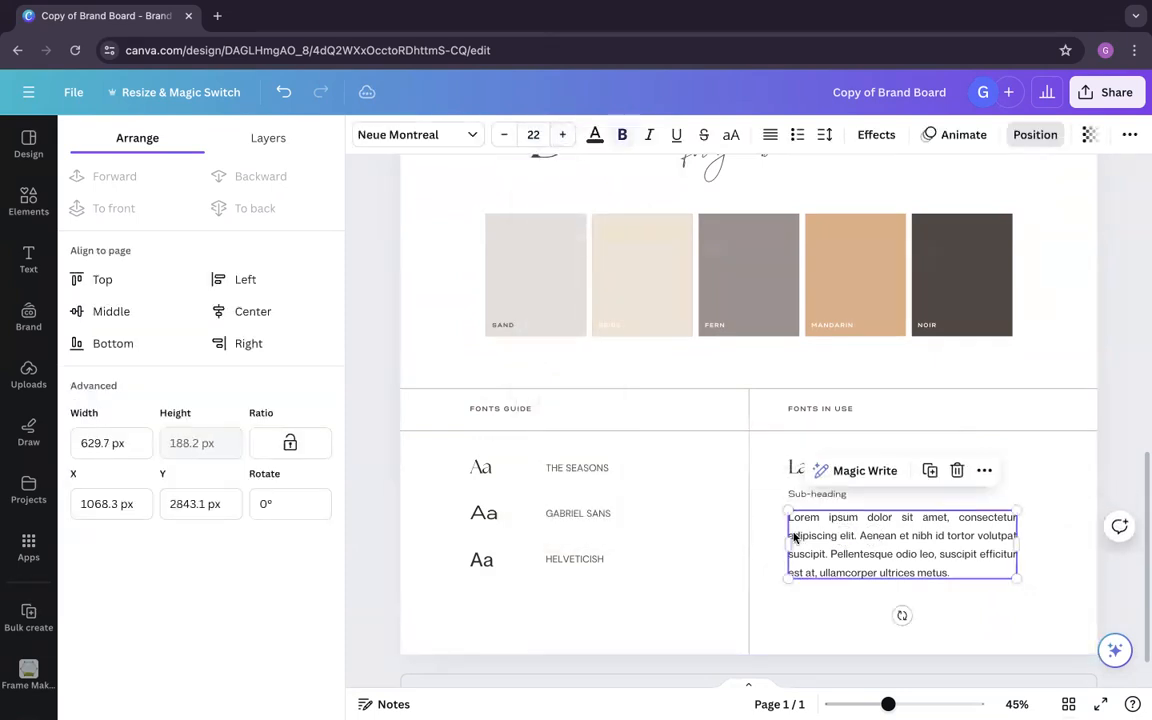
pyautogui.click(480, 561)
pyautogui.rightClick(480, 561)
pyautogui.click(553, 303)
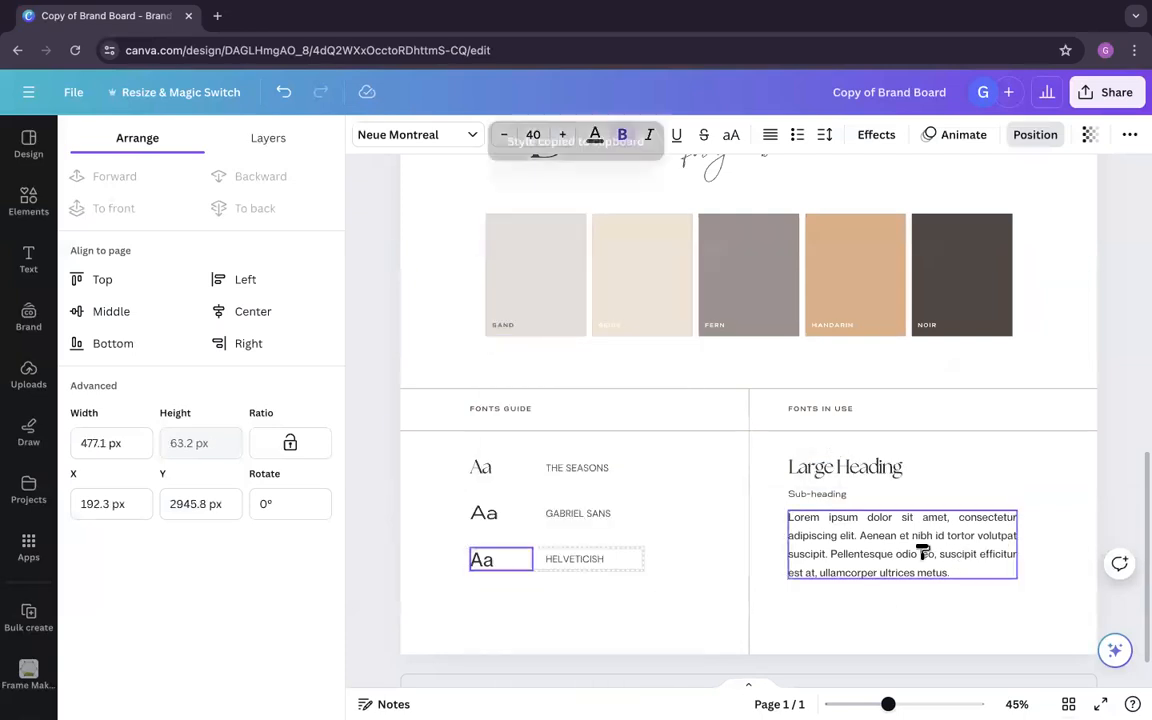
pyautogui.click(925, 557)
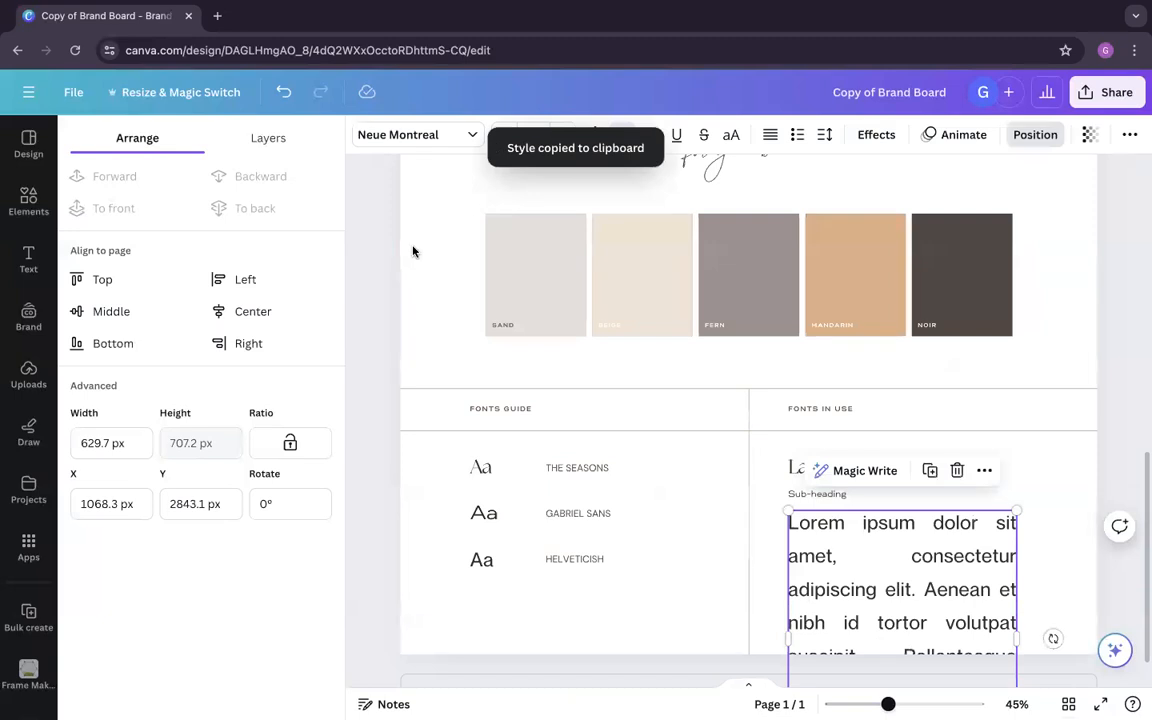
# Step: Try font sizes 18 and 27 on the Lorem ipsum paragraph
pyautogui.doubleClick(531, 133)
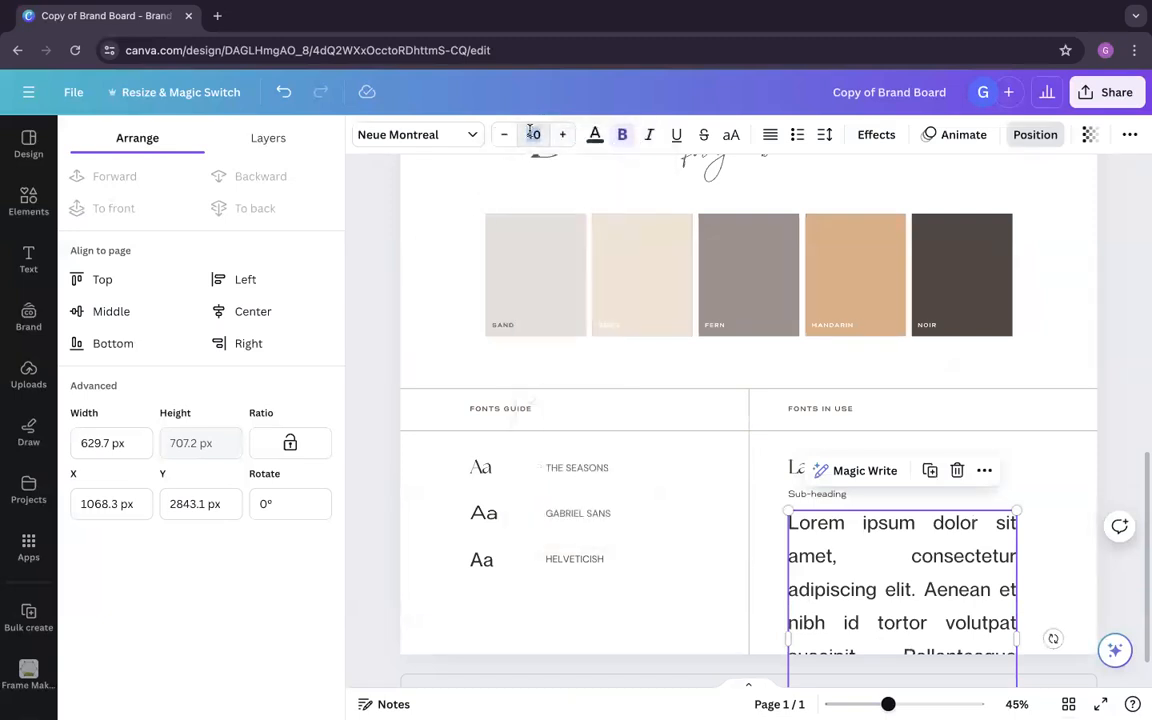
pyautogui.write('18')
pyautogui.press('Return')
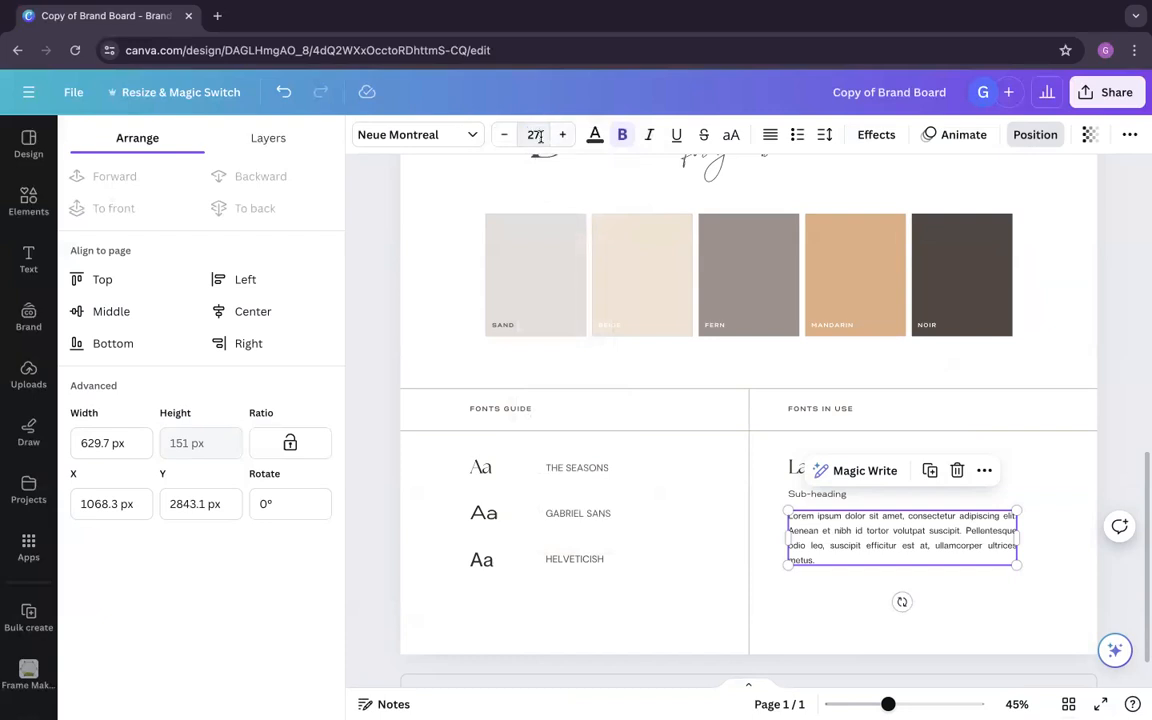
pyautogui.press('Return')
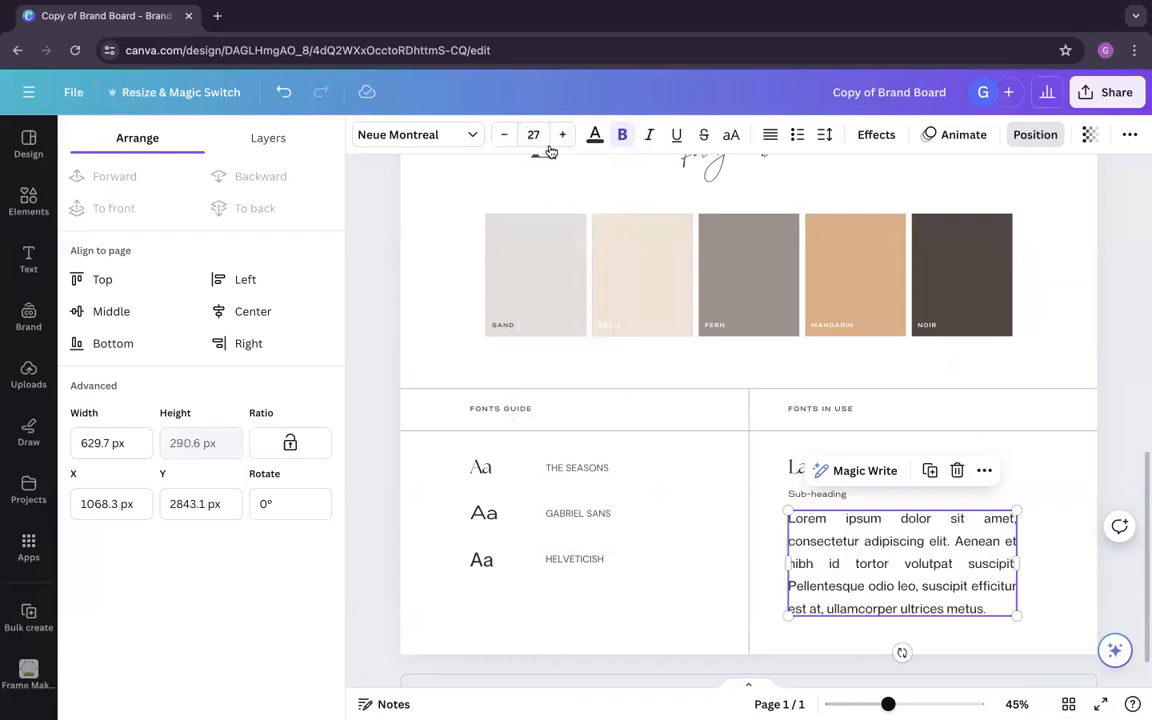
# Step: Reduce the Lorem ipsum paragraph's font size to below 23 and tighten its text spacing
pyautogui.click(533, 134)
pyautogui.scroll(-1, 562, 414)
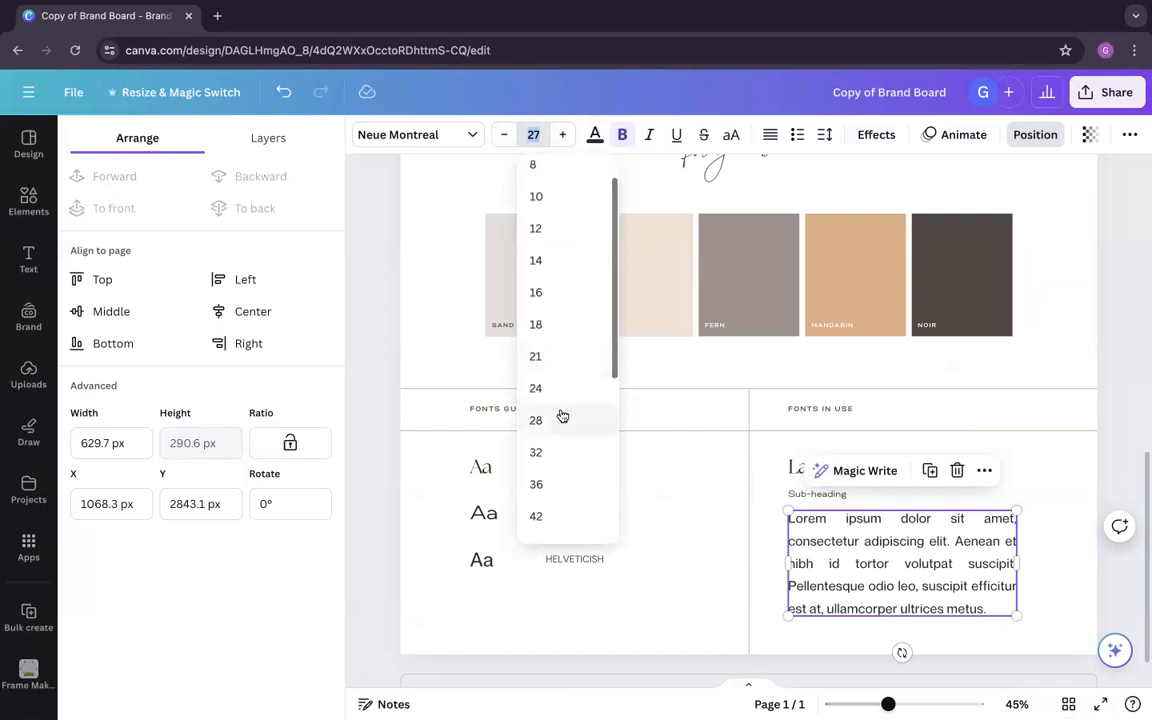
pyautogui.click(553, 388)
pyautogui.click(505, 137)
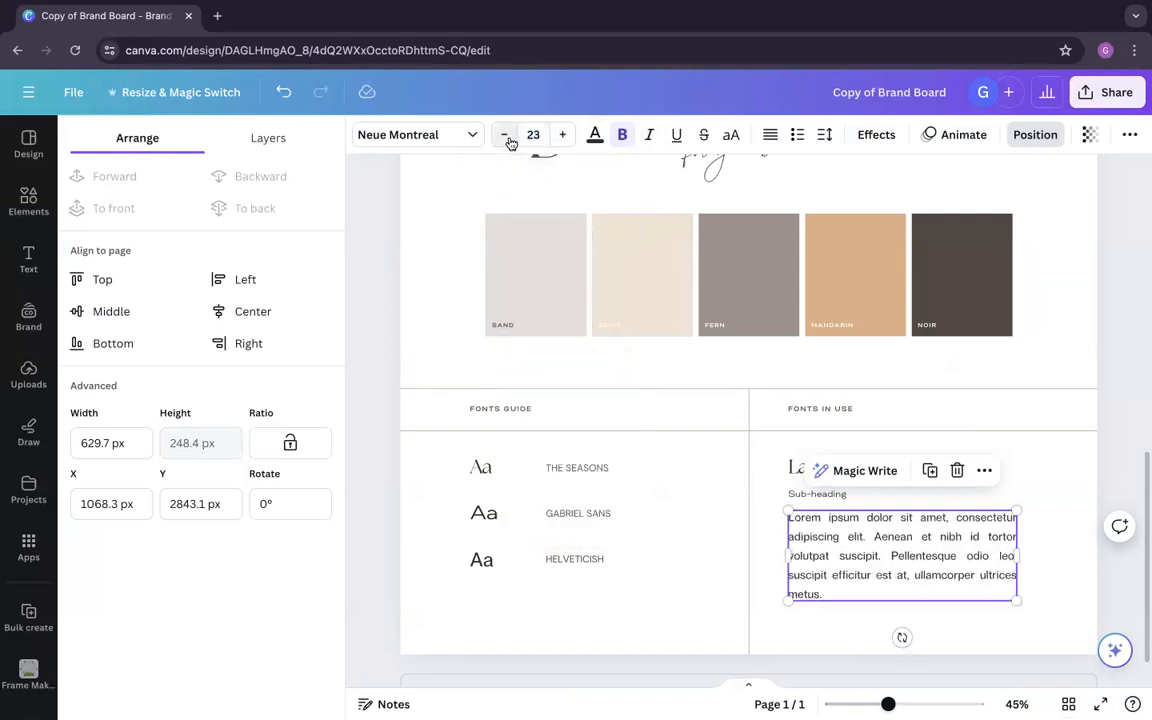
pyautogui.click(505, 137)
pyautogui.click(505, 137)
pyautogui.click(505, 137)
pyautogui.click(824, 136)
pyautogui.moveTo(921, 256); pyautogui.dragTo(905, 257)
pyautogui.click(845, 610)
# Step: Change the sub-heading under Fonts in use to uppercase
pyautogui.click(825, 494)
pyautogui.click(732, 135)
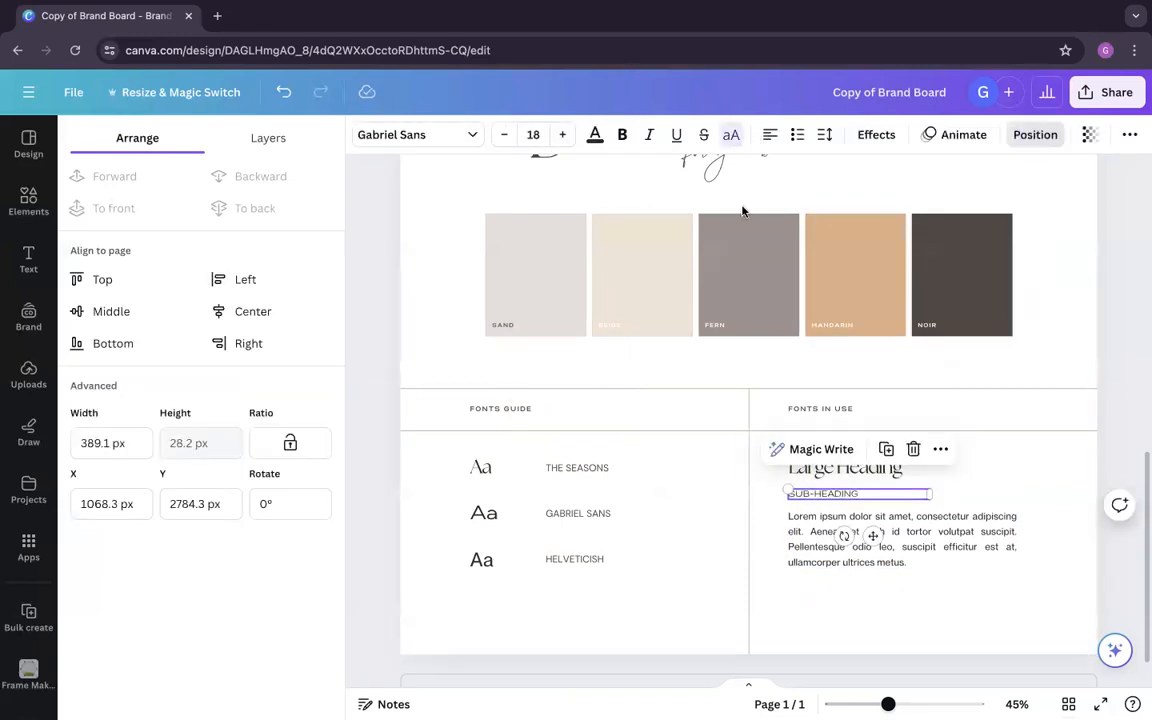
pyautogui.click(685, 545)
# Step: Review the whole brand board, from the main logo and photos to the palette and font sections
pyautogui.scroll(-5, 730, 510)
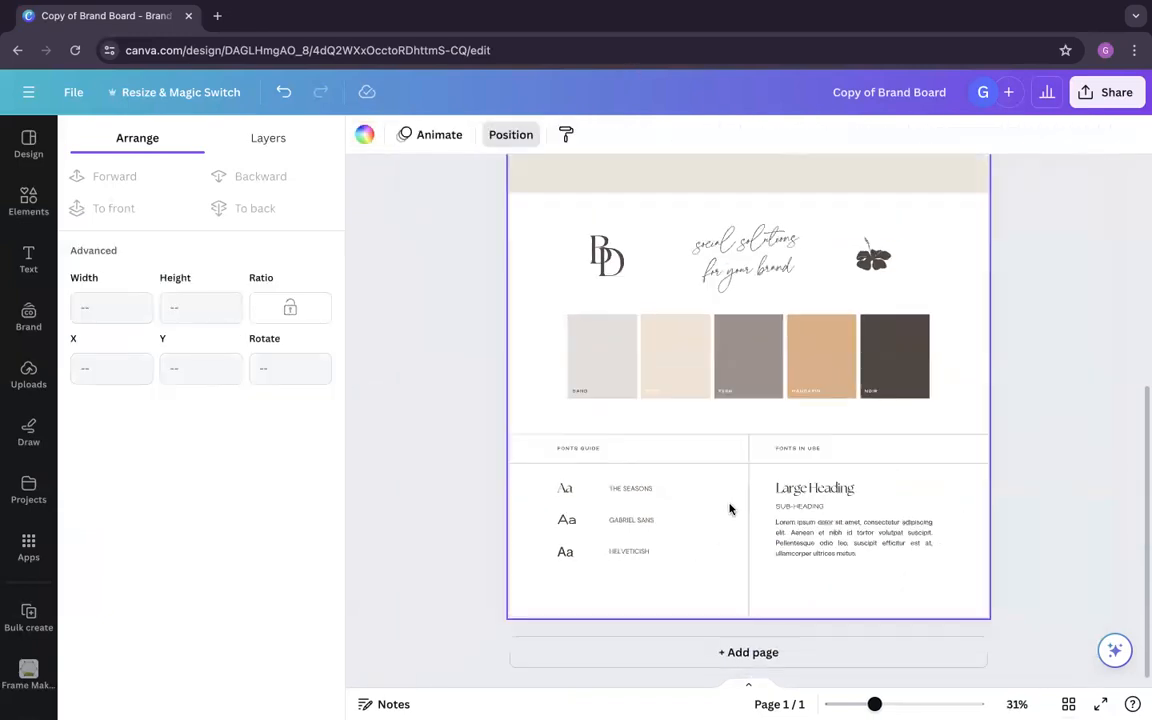
pyautogui.scroll(3, 730, 510)
pyautogui.scroll(-2, 730, 510)
pyautogui.scroll(1, 730, 509)
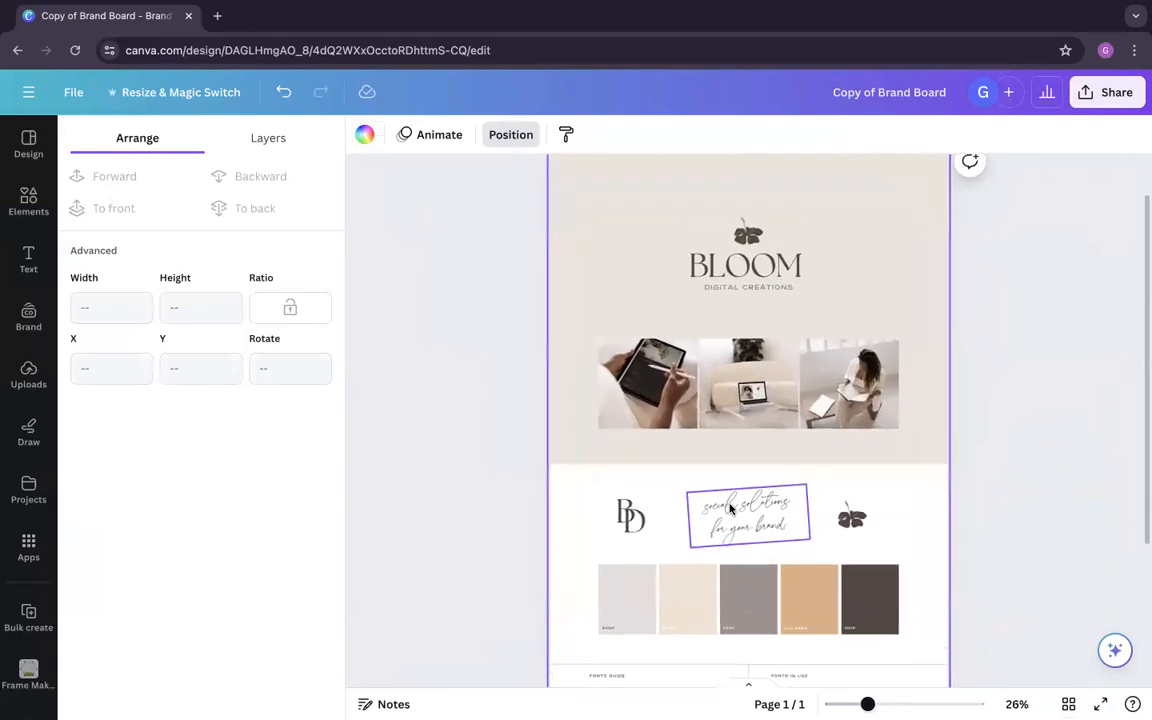
pyautogui.click(1016, 513)
pyautogui.scroll(-1, 1016, 514)
pyautogui.scroll(1, 1016, 513)
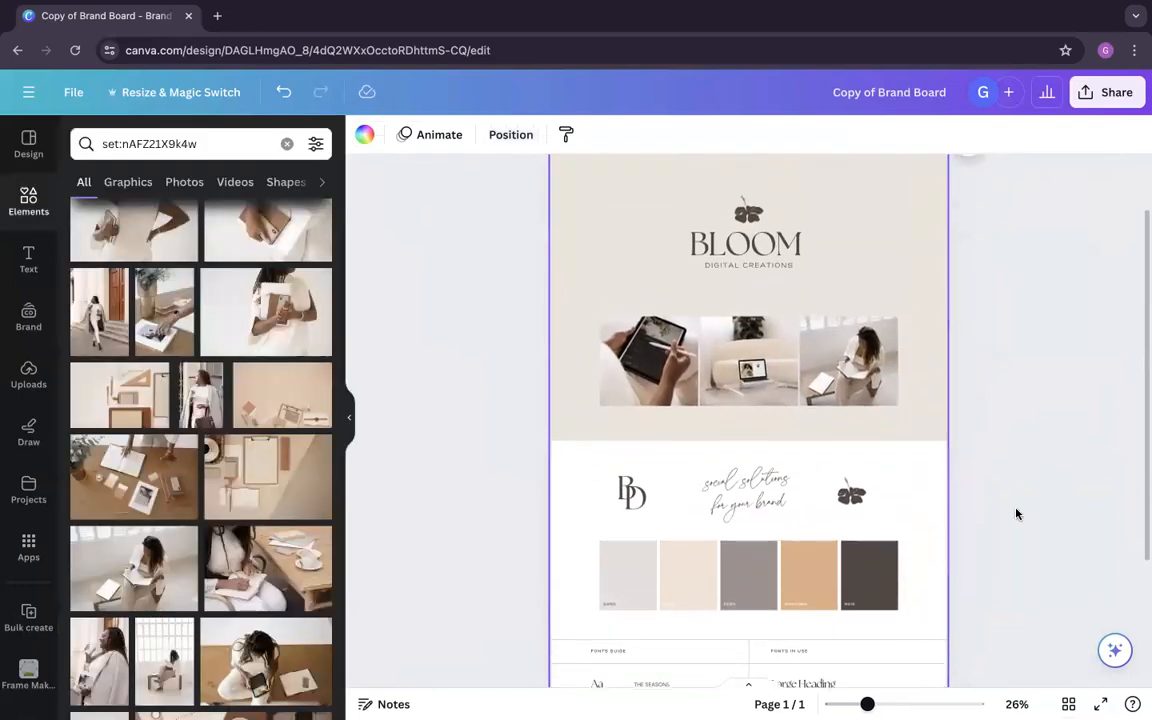
pyautogui.click(750, 212)
pyautogui.press('Delete')
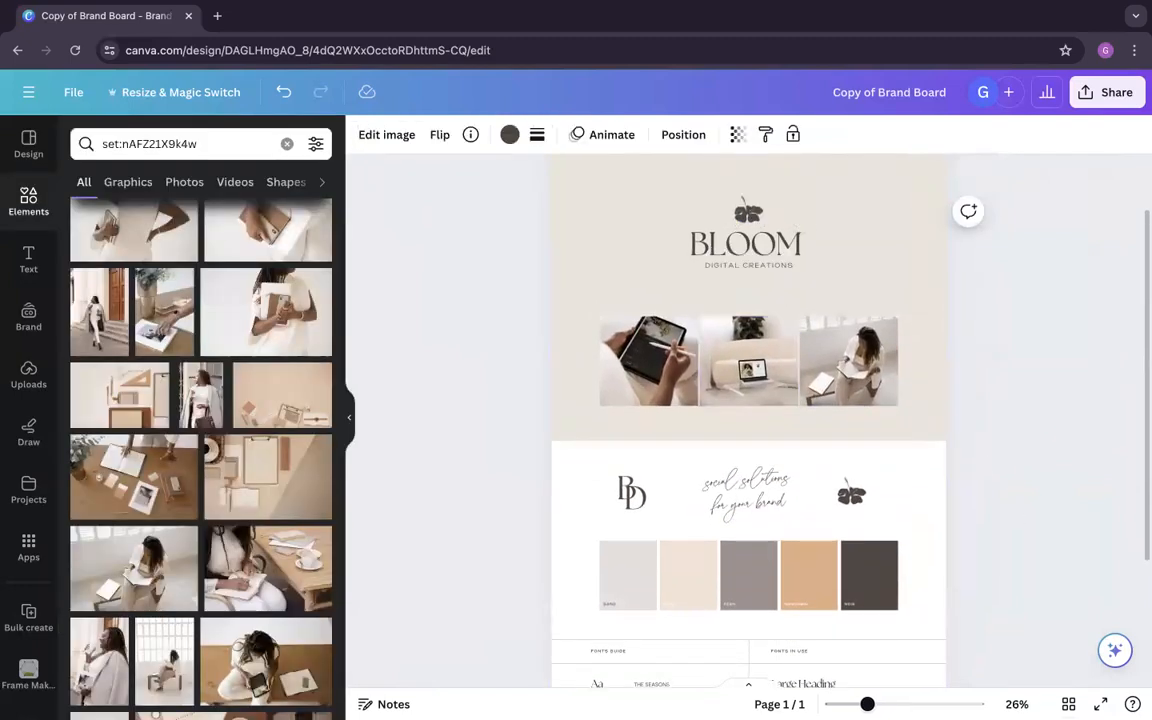
pyautogui.click(974, 386)
pyautogui.scroll(-2, 972, 391)
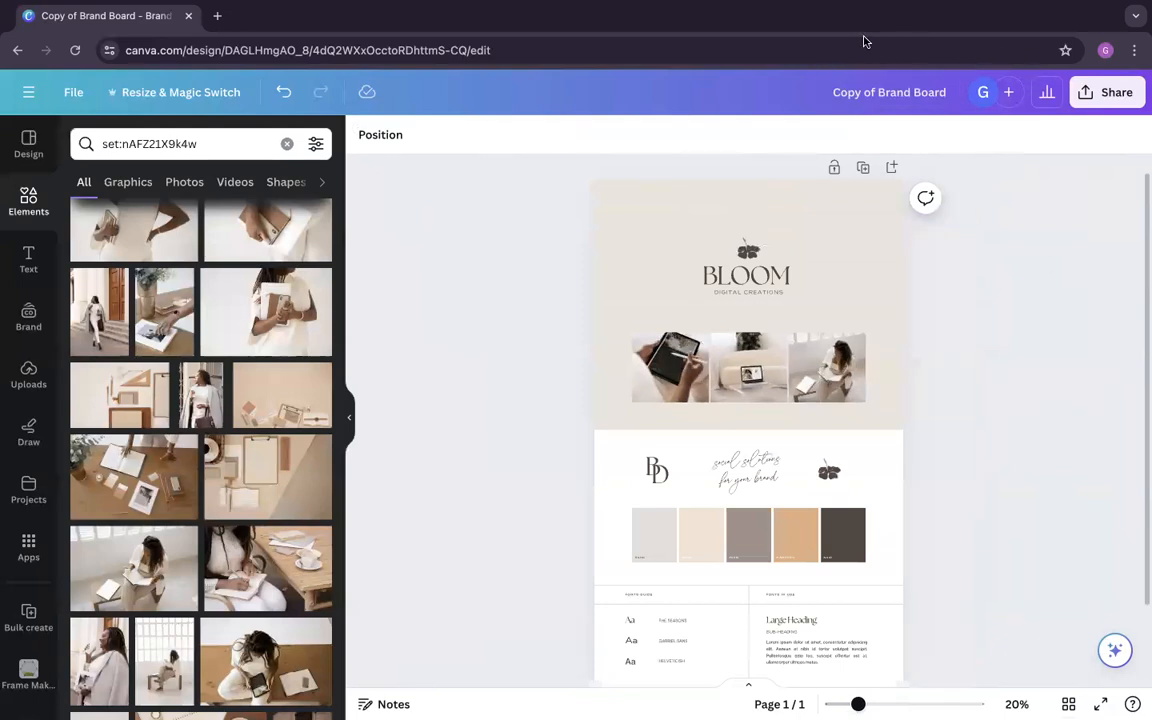
# Step: Download the brand board as a PDF Standard file
pyautogui.click(1100, 92)
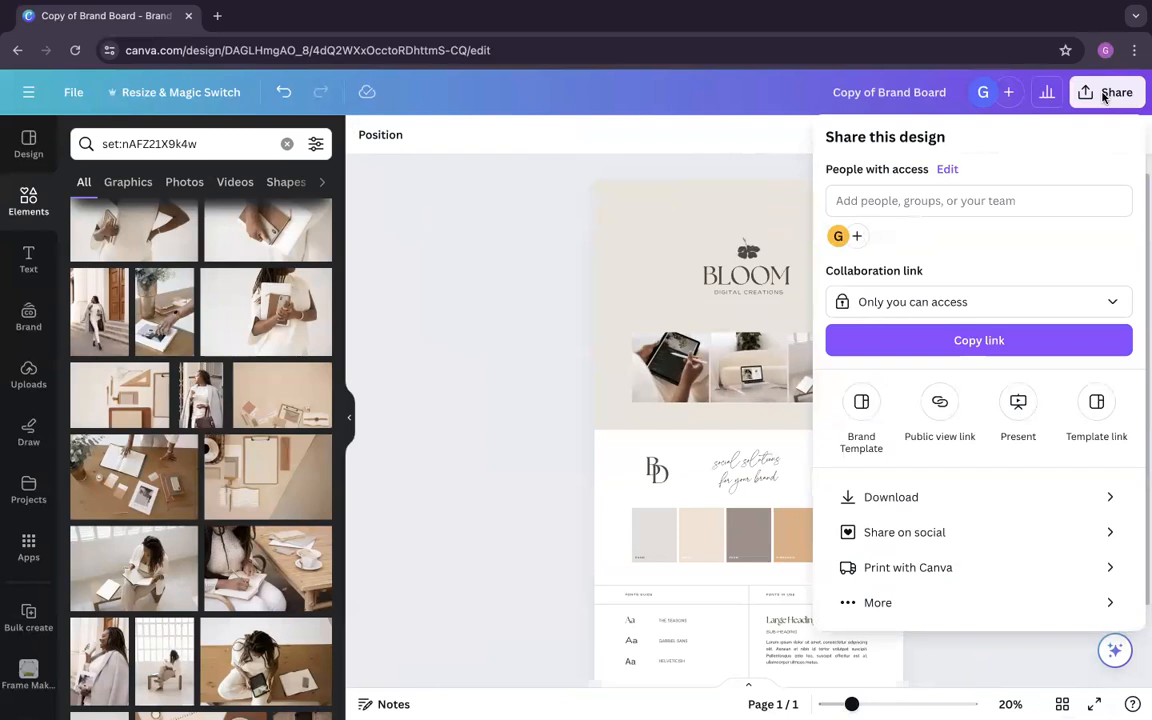
pyautogui.click(1103, 95)
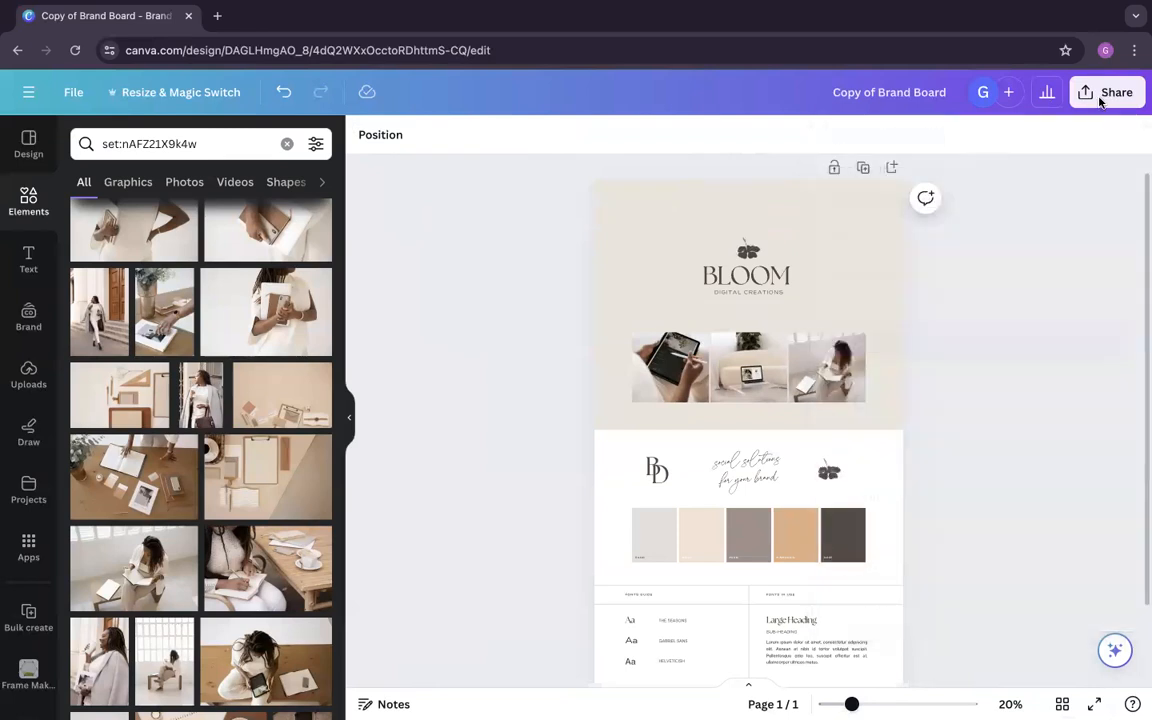
pyautogui.click(71, 93)
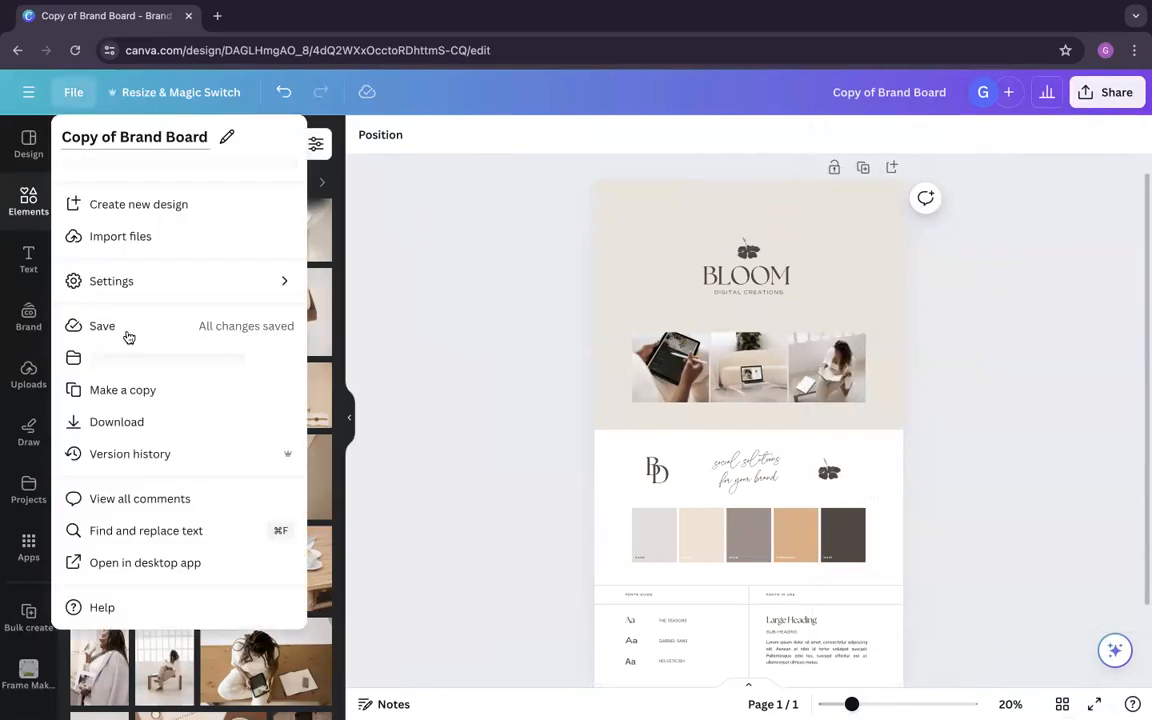
pyautogui.click(118, 421)
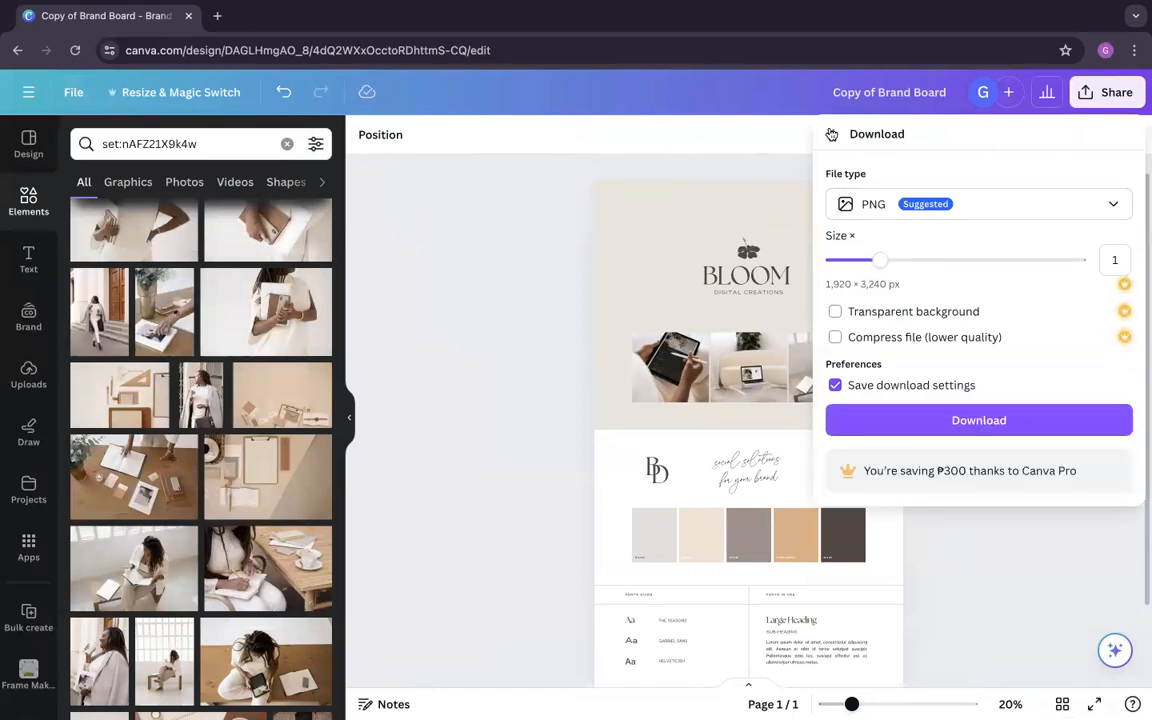
pyautogui.click(872, 205)
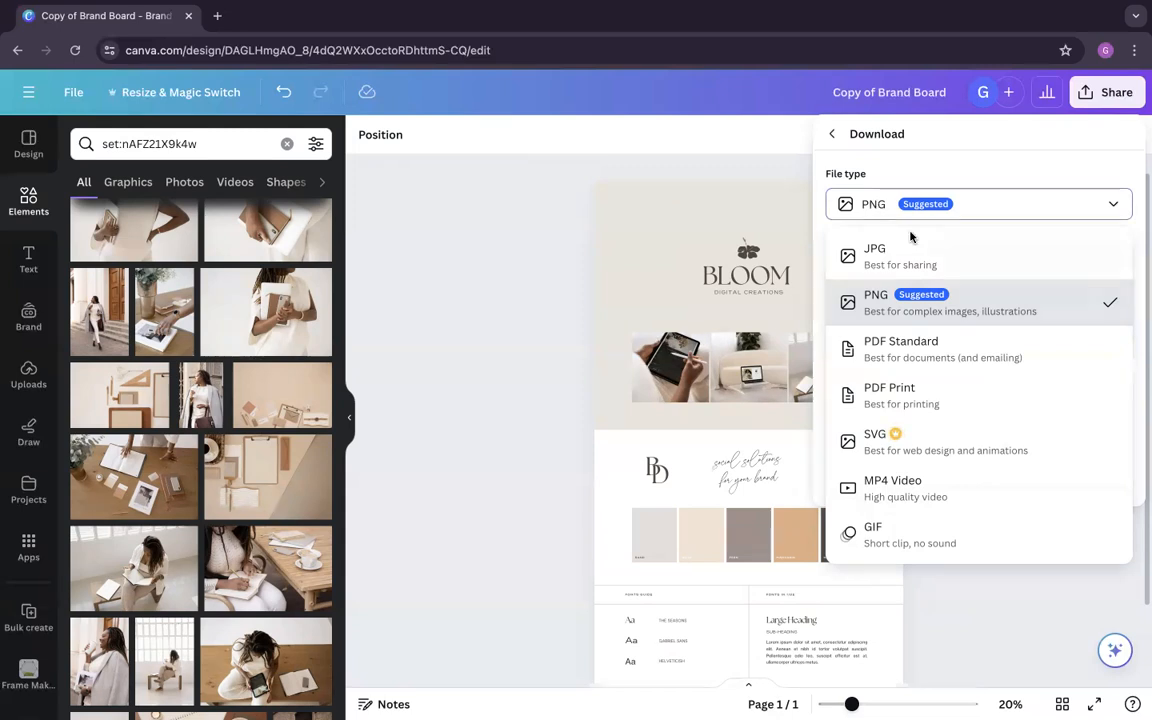
pyautogui.click(922, 346)
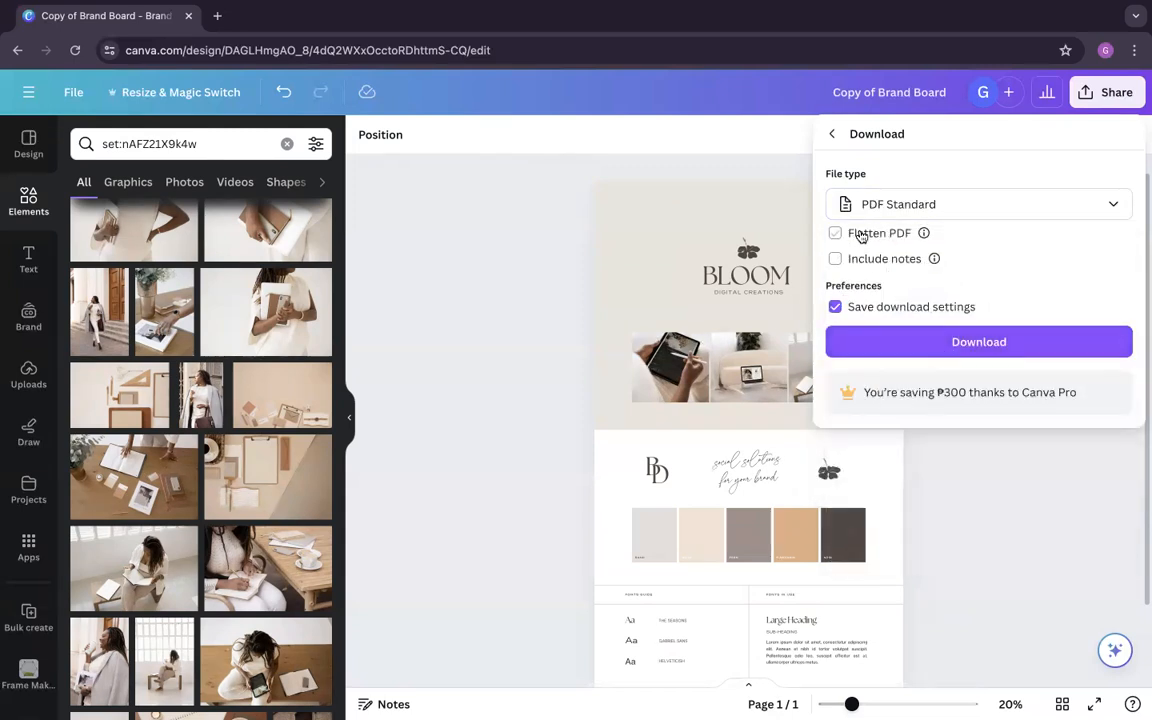
pyautogui.click(974, 345)
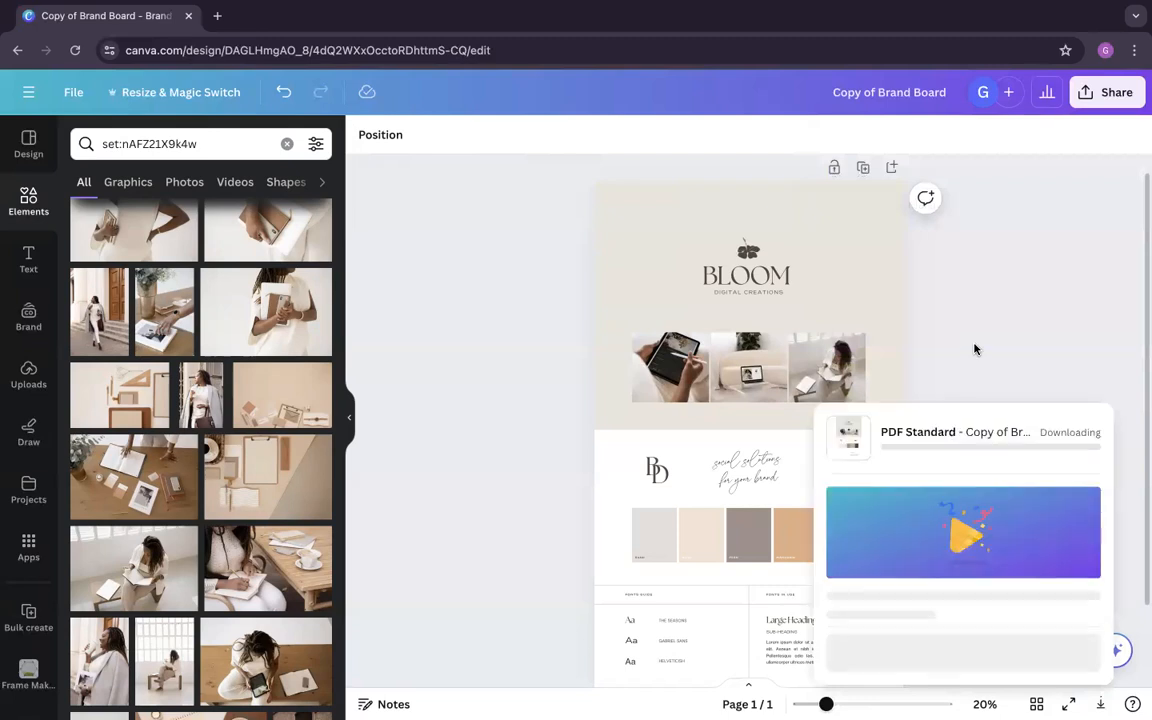
# Step: Check the design's sharing options and download settings, close them, and view the finished board
pyautogui.click(1108, 92)
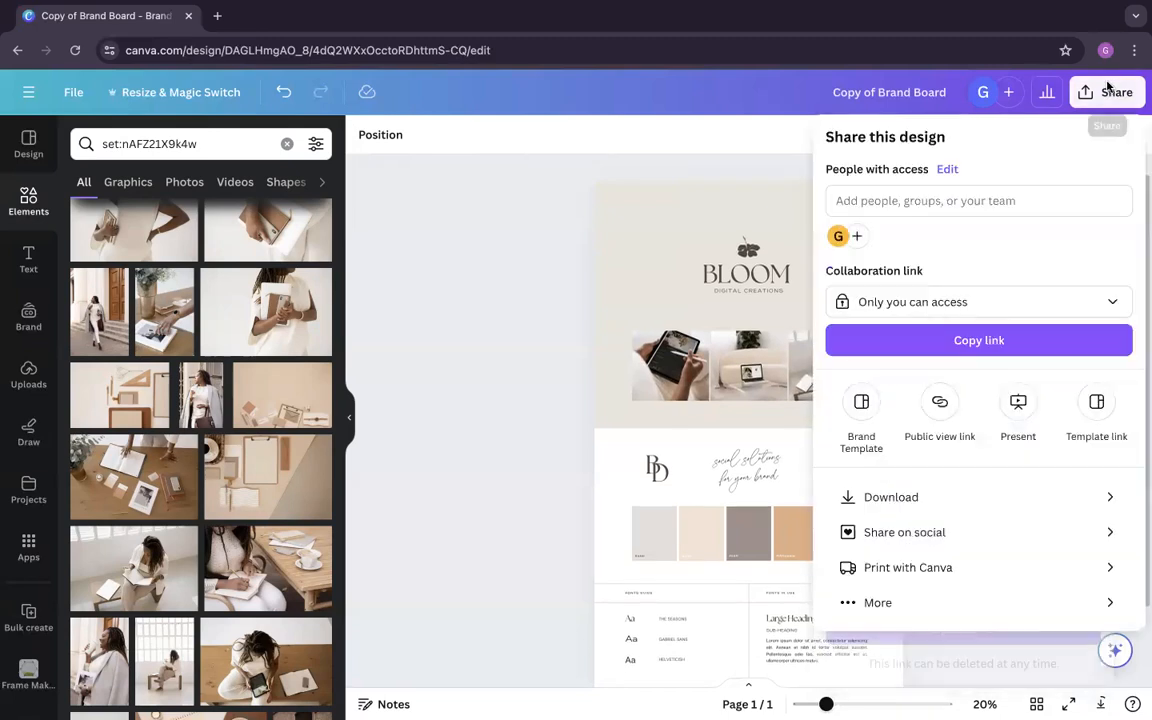
pyautogui.click(944, 500)
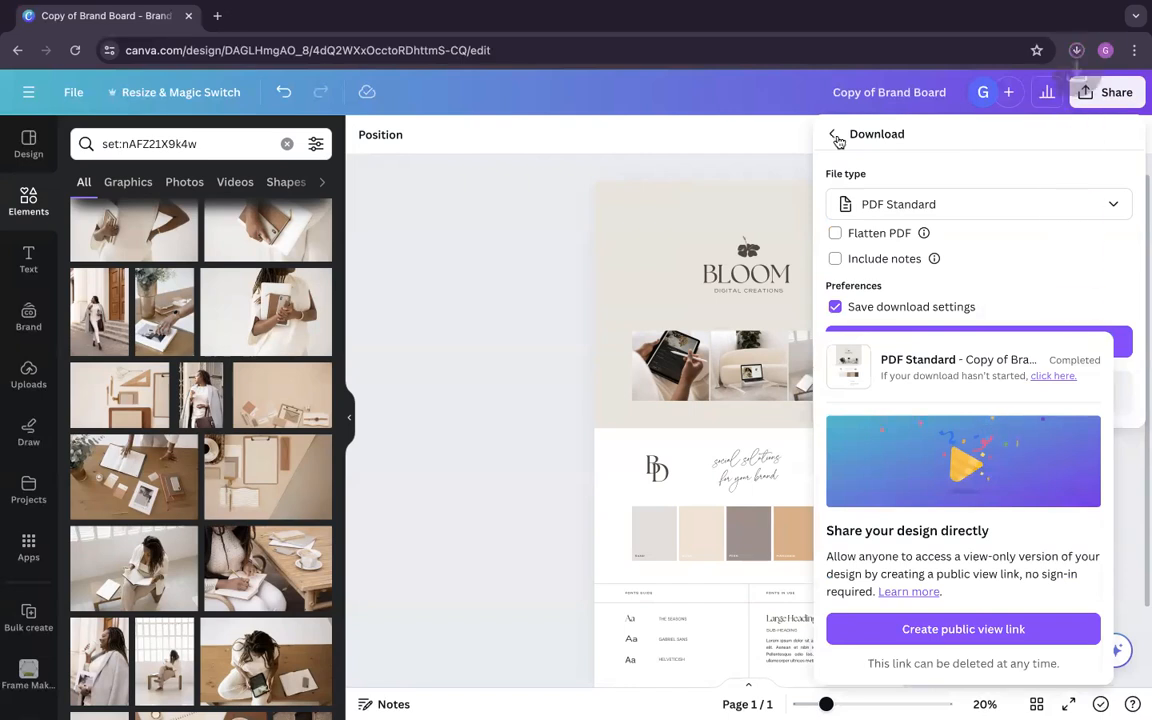
pyautogui.click(831, 135)
pyautogui.click(545, 219)
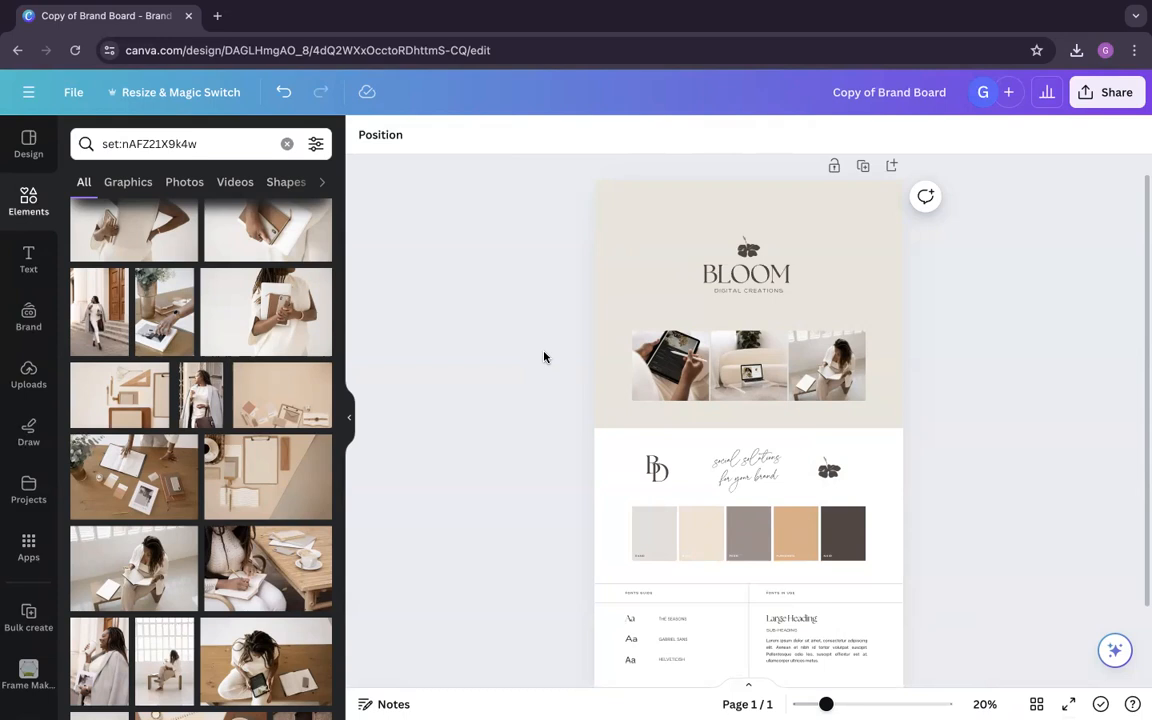
pyautogui.scroll(-2, 565, 398)
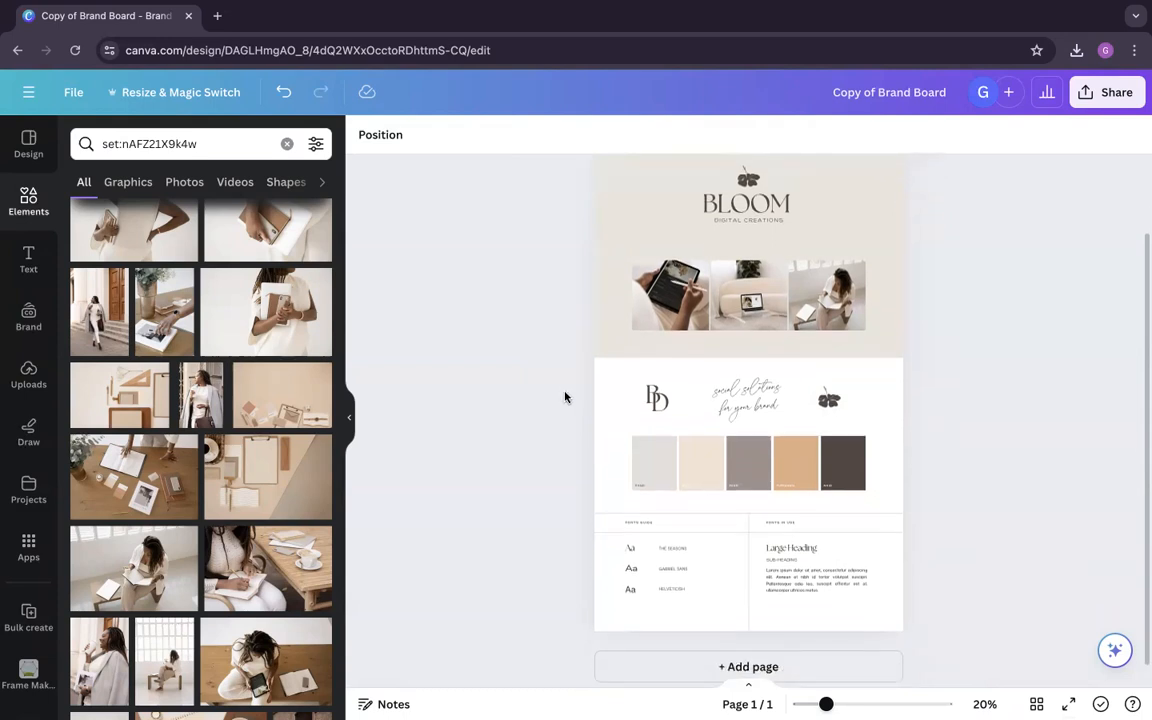
# Step: Leave the finished brand board design and return to the Canva home page
pyautogui.scroll(2, 565, 398)
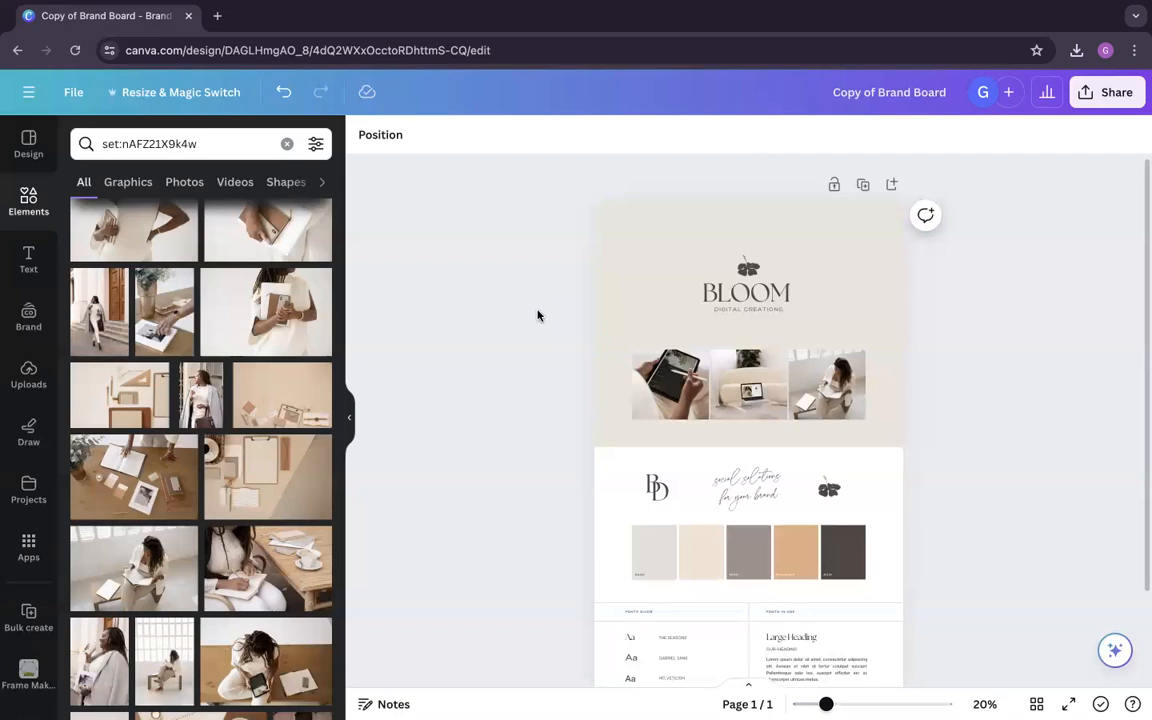
pyautogui.click(37, 93)
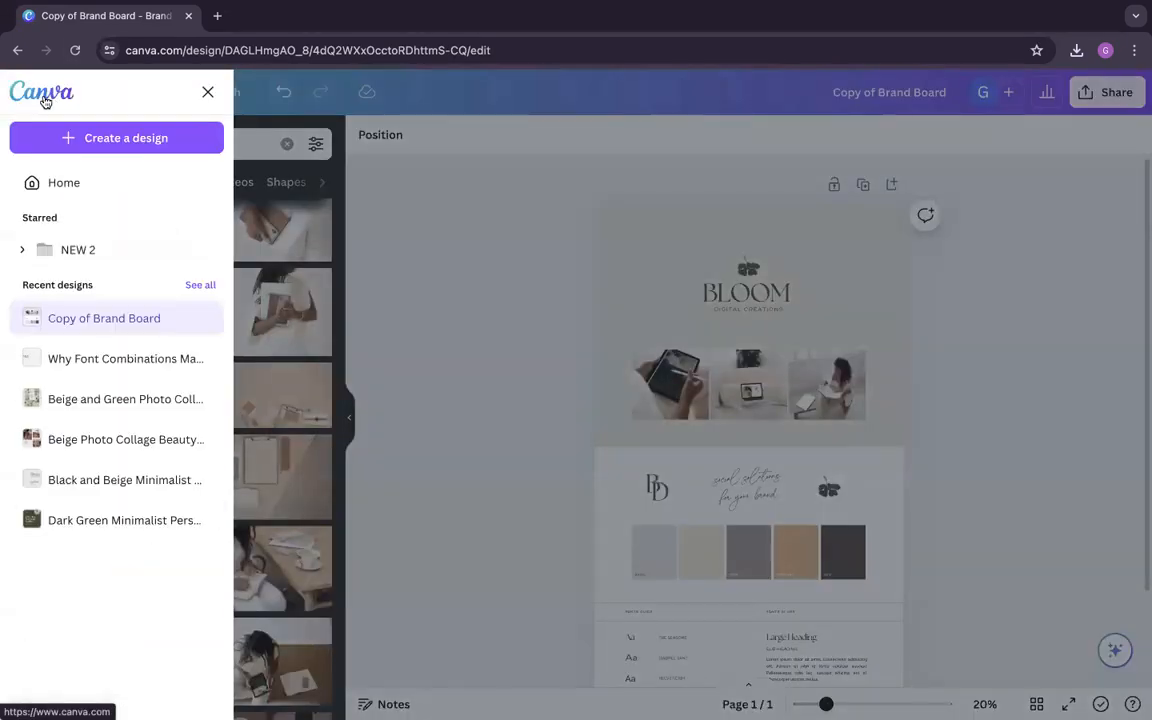
pyautogui.click(53, 99)
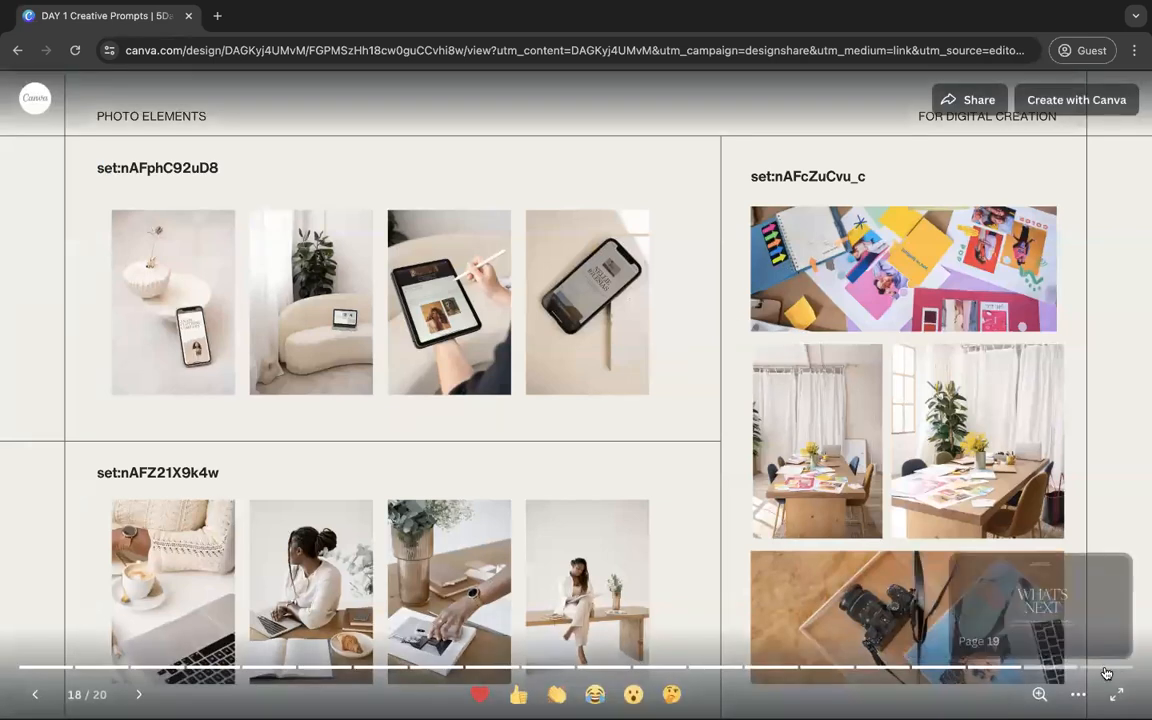
# Step: Copy the More Brand Boards link from the last page of the creative prompts presentation and open it in a new browser tab
pyautogui.click(1116, 669)
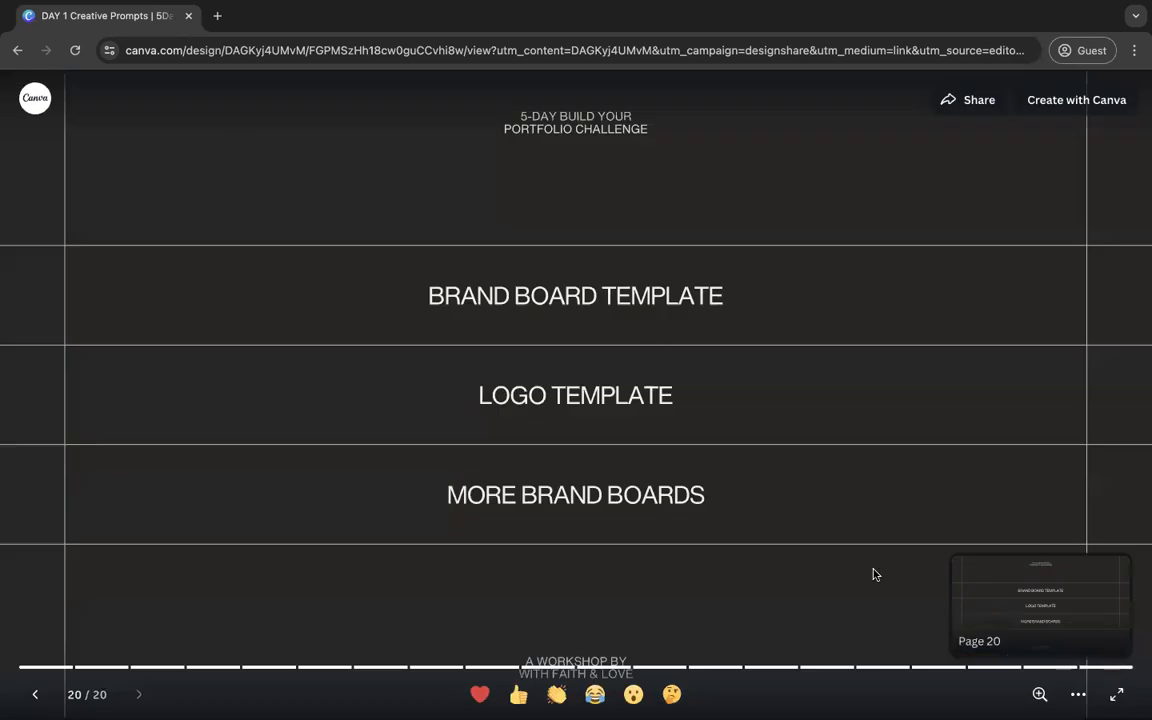
pyautogui.rightClick(609, 494)
pyautogui.click(665, 538)
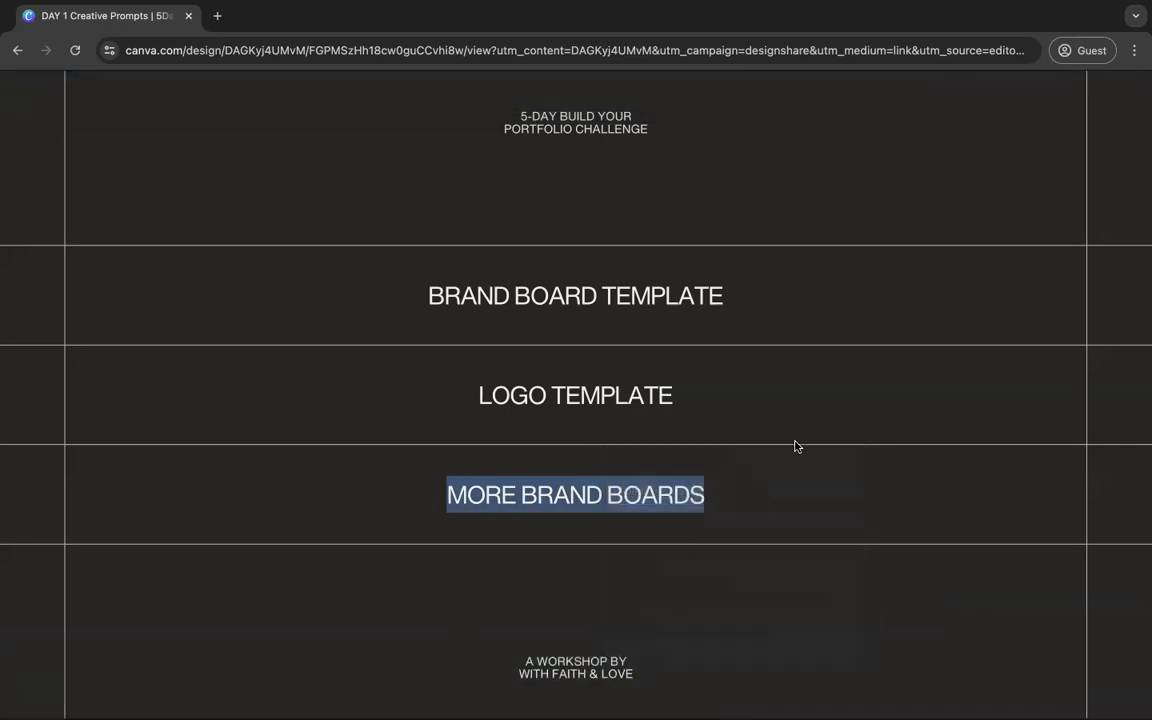
pyautogui.press('super+w')
pyautogui.click(216, 16)
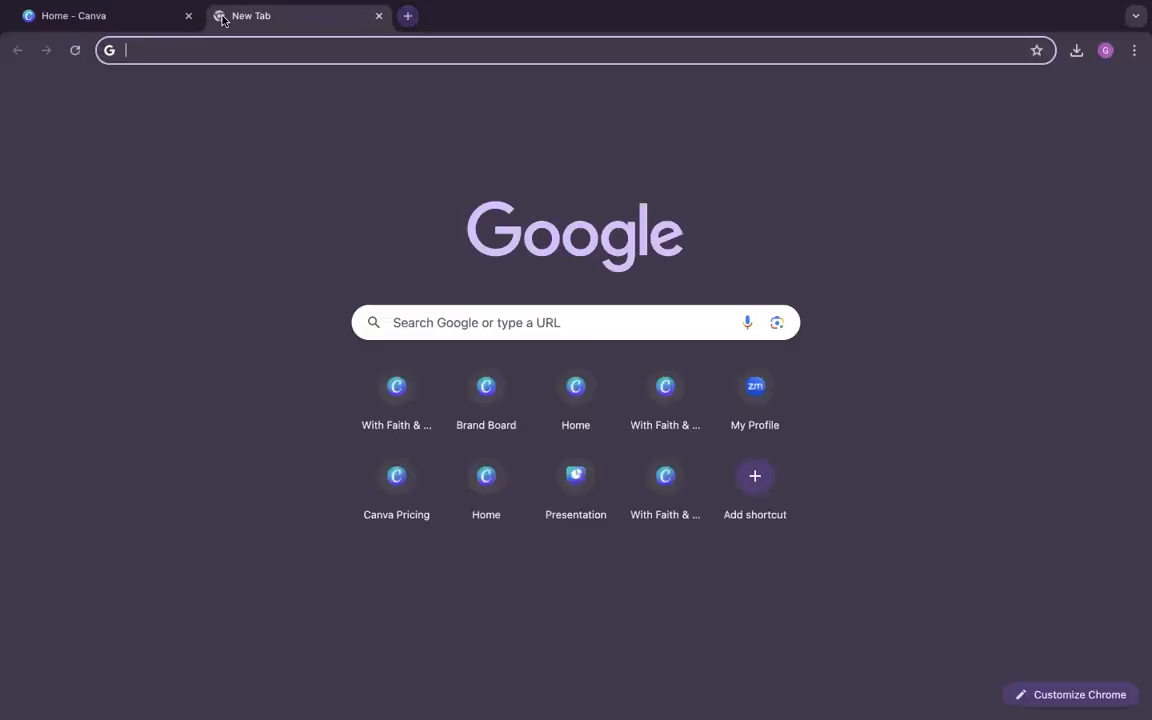
pyautogui.press('super+v')
pyautogui.press('Return')
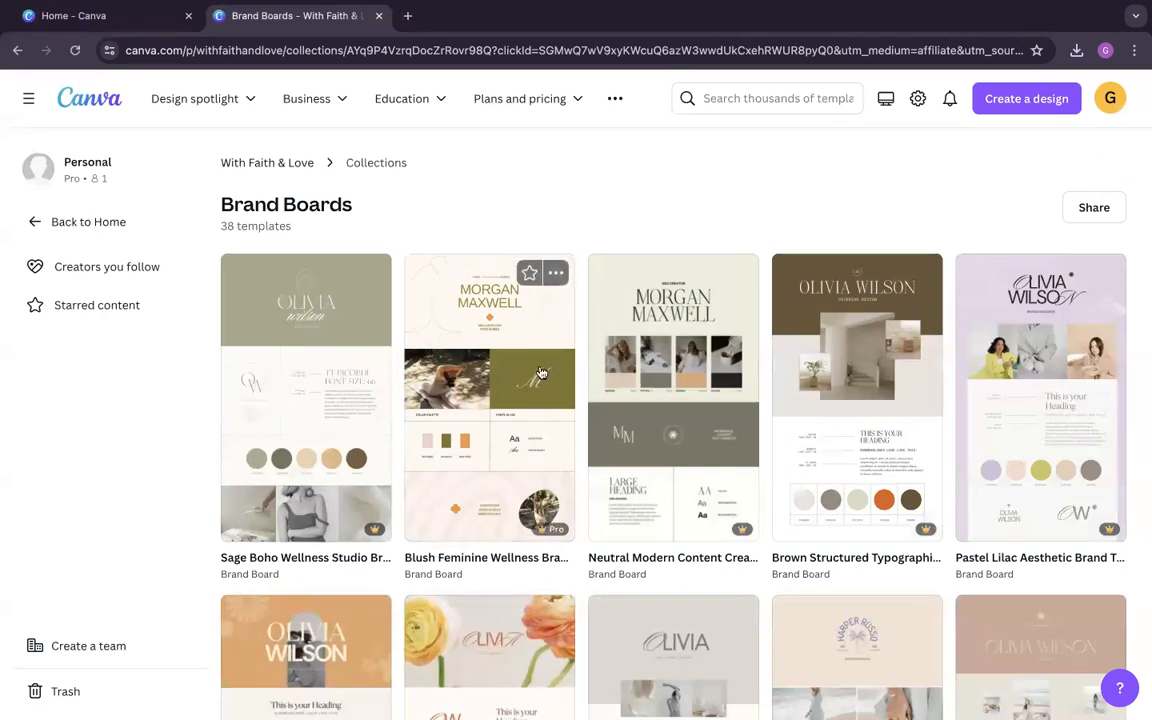
# Step: Browse the templates in the With Faith & Love Brand Boards collection
pyautogui.scroll(-3, 537, 380)
pyautogui.scroll(-2, 537, 388)
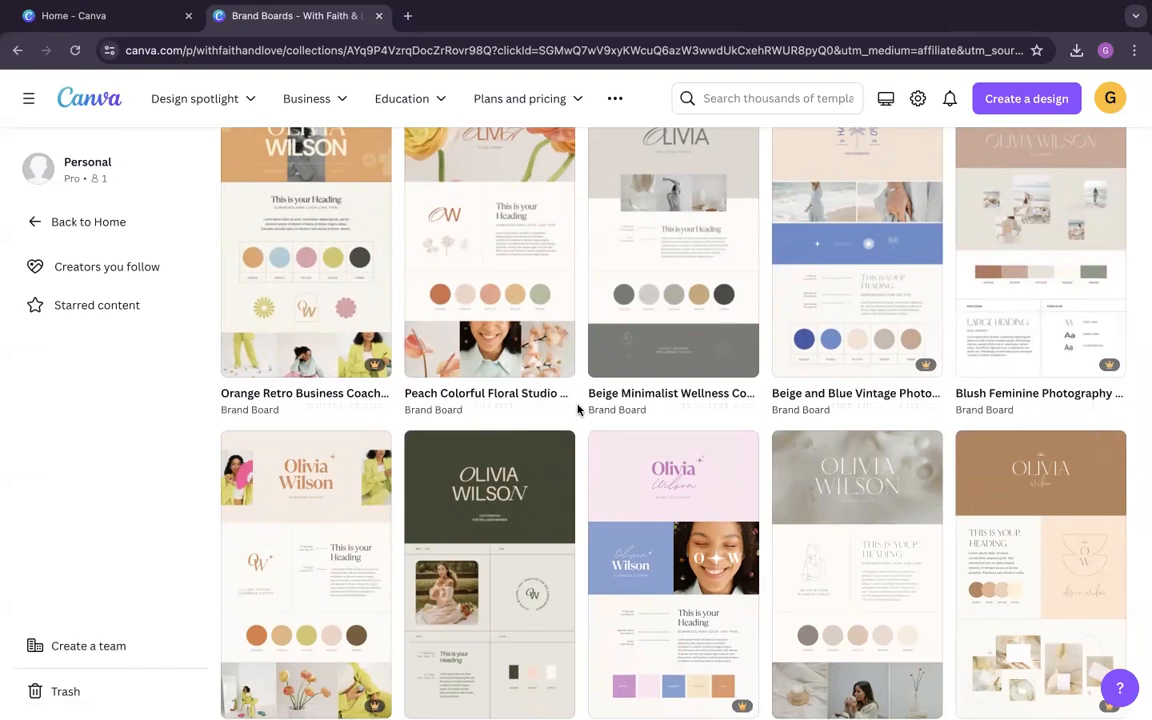
pyautogui.scroll(-6, 578, 409)
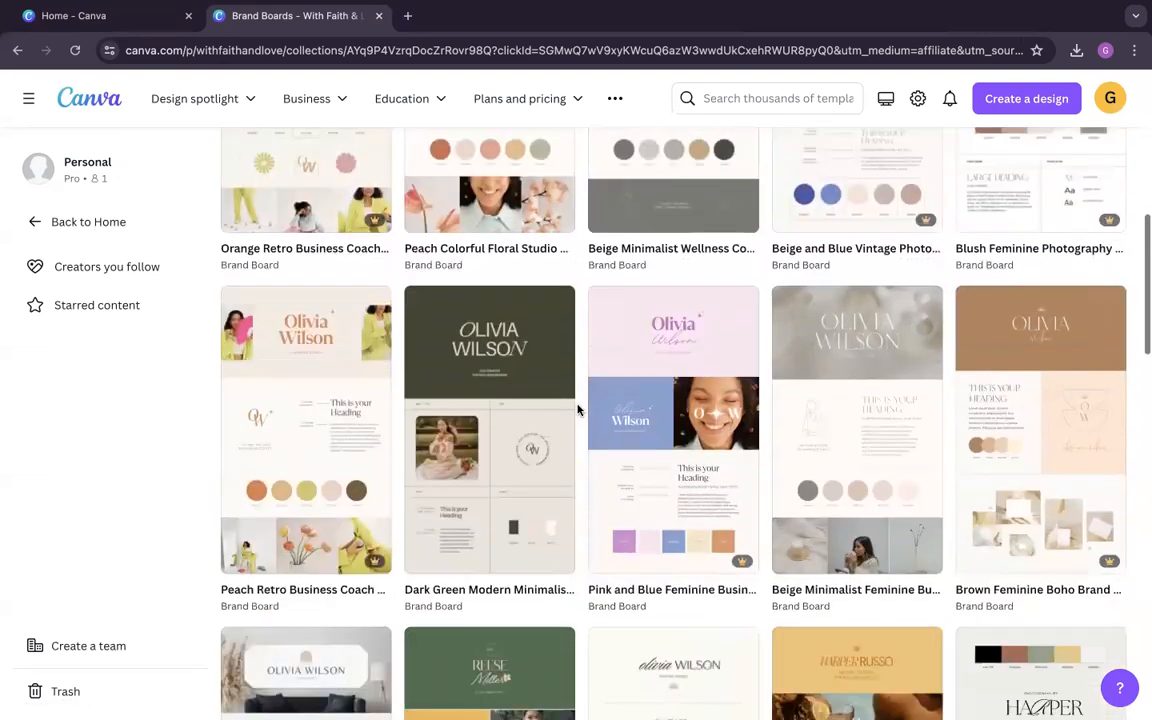
pyautogui.scroll(-10, 578, 413)
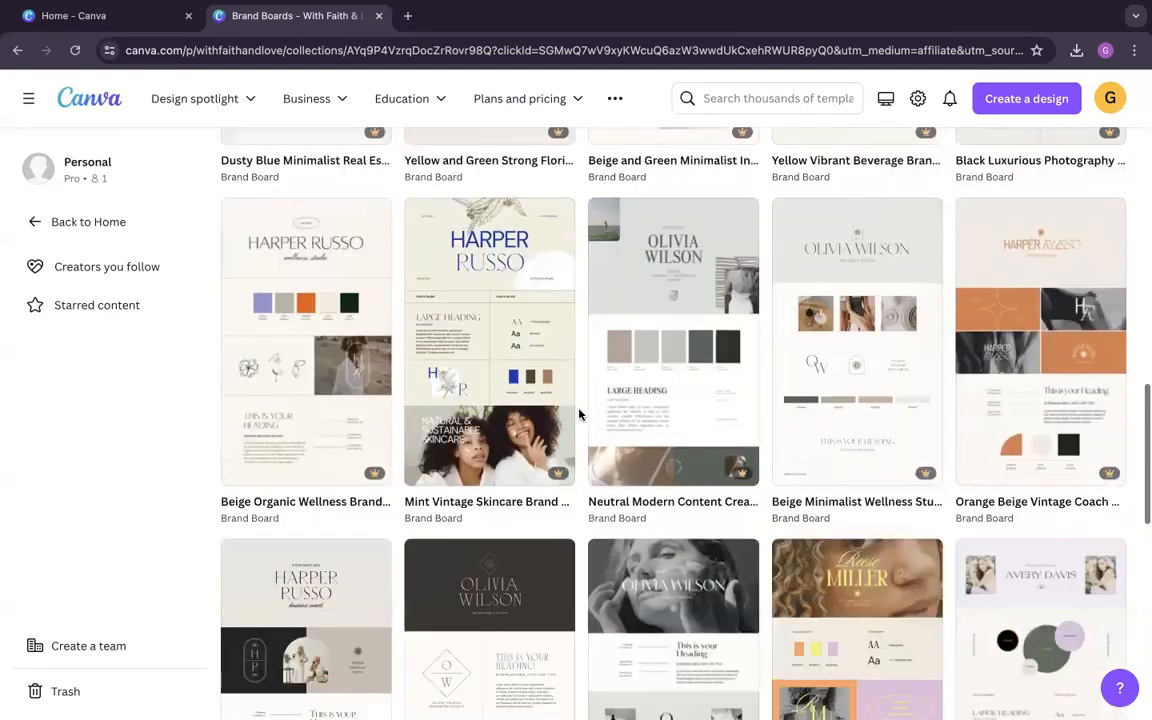
pyautogui.scroll(15, 400, 341)
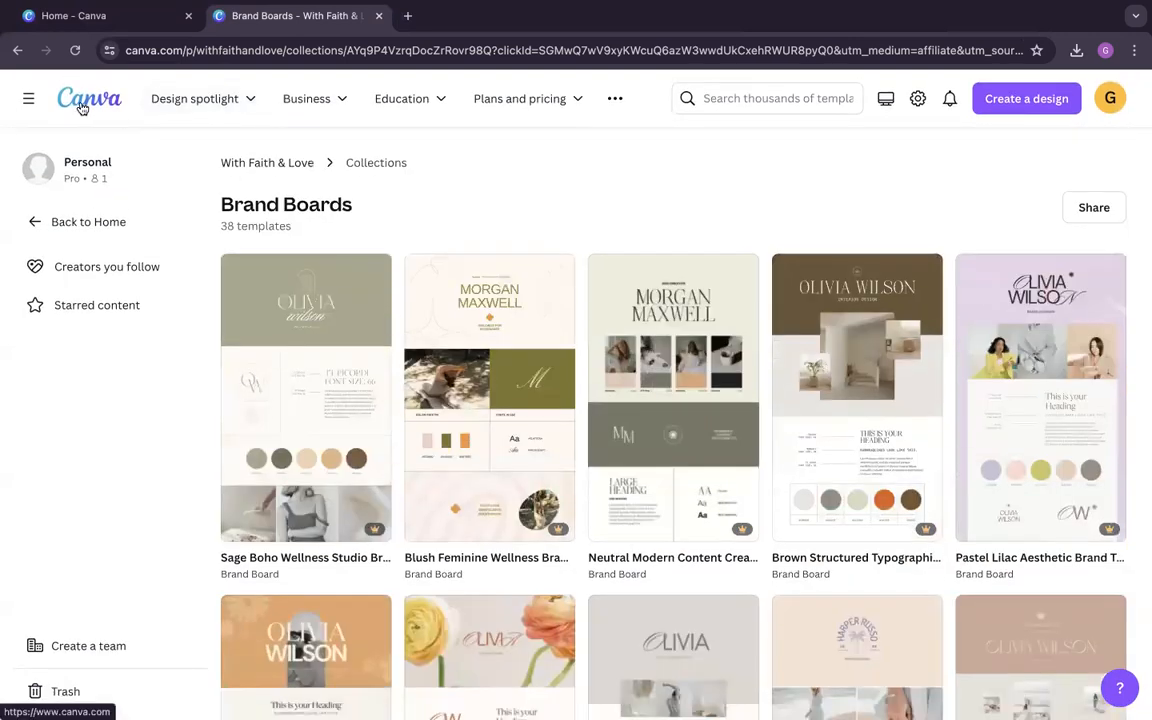
# Step: Go to the Canva home page and search only Canva Templates for "brand board"
pyautogui.click(80, 97)
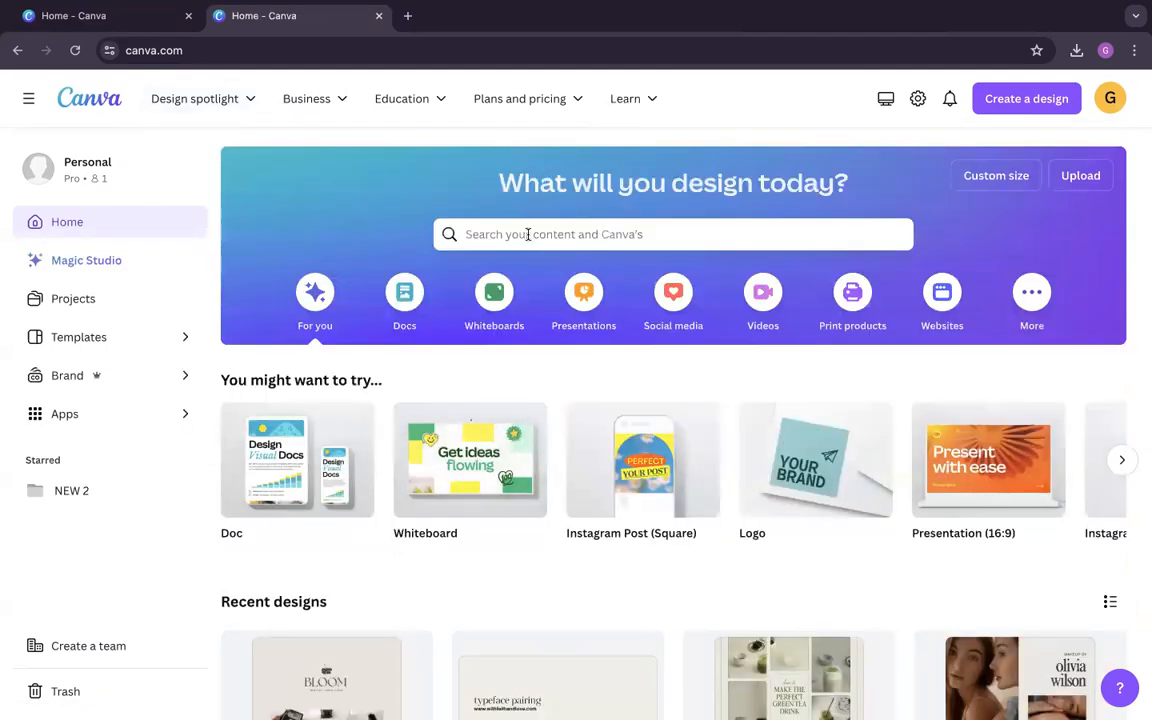
pyautogui.click(460, 234)
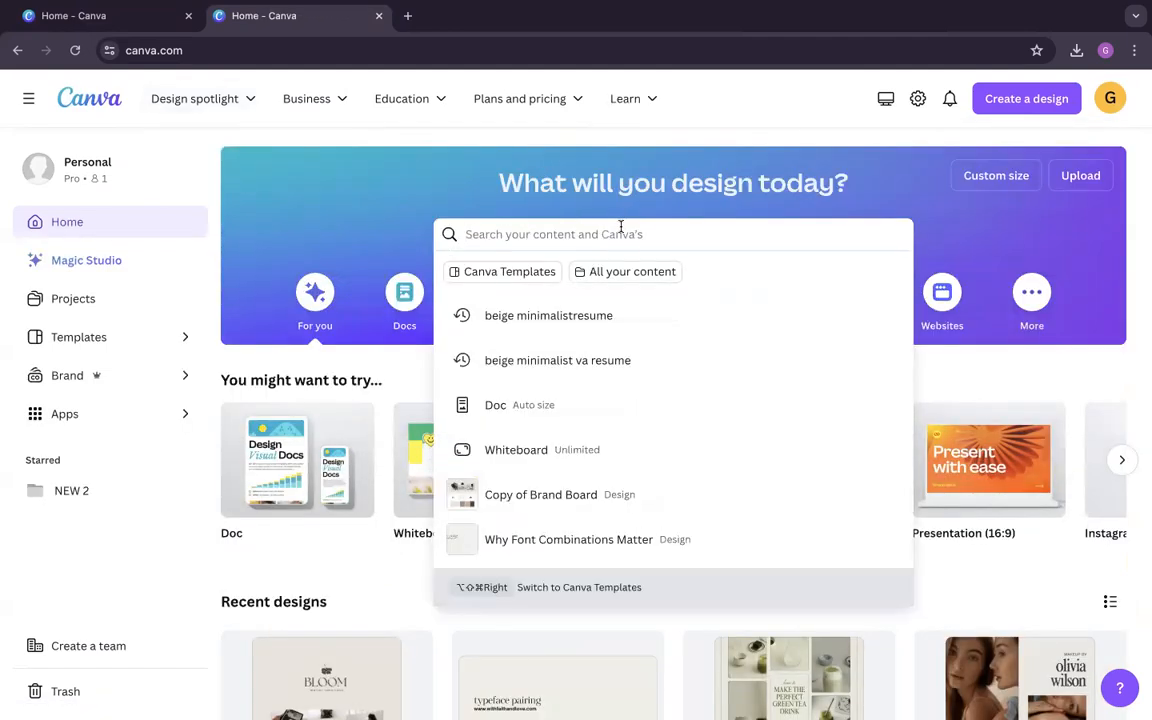
pyautogui.click(523, 268)
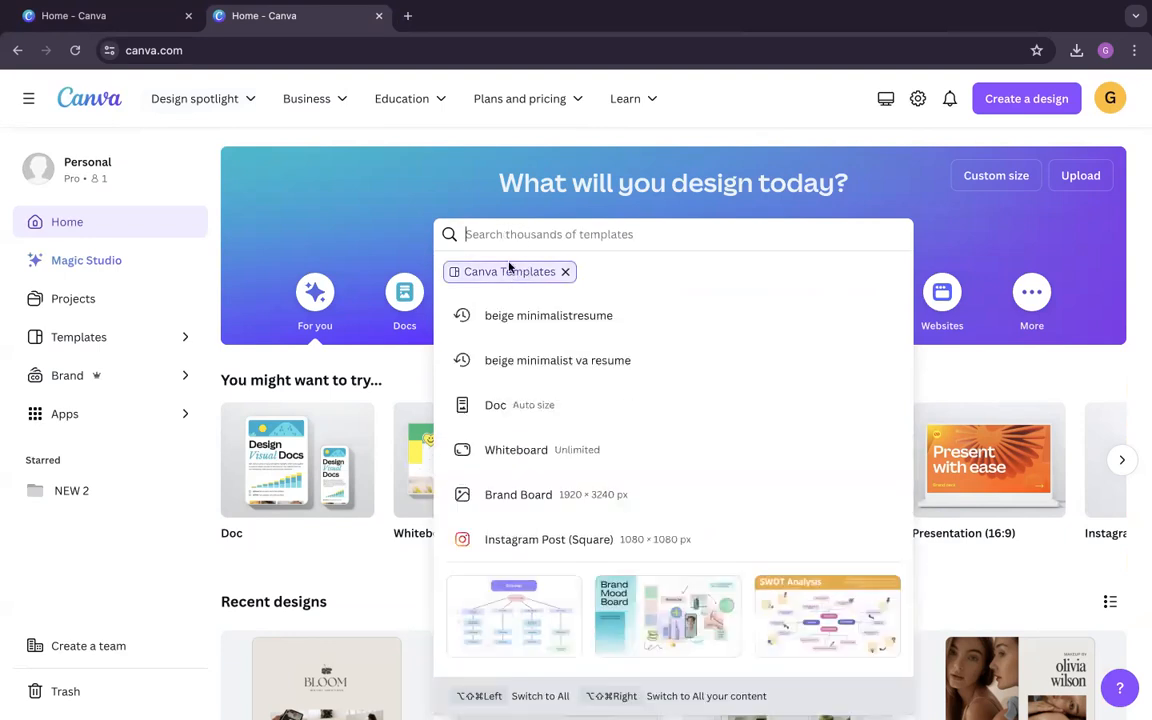
pyautogui.write('brand board')
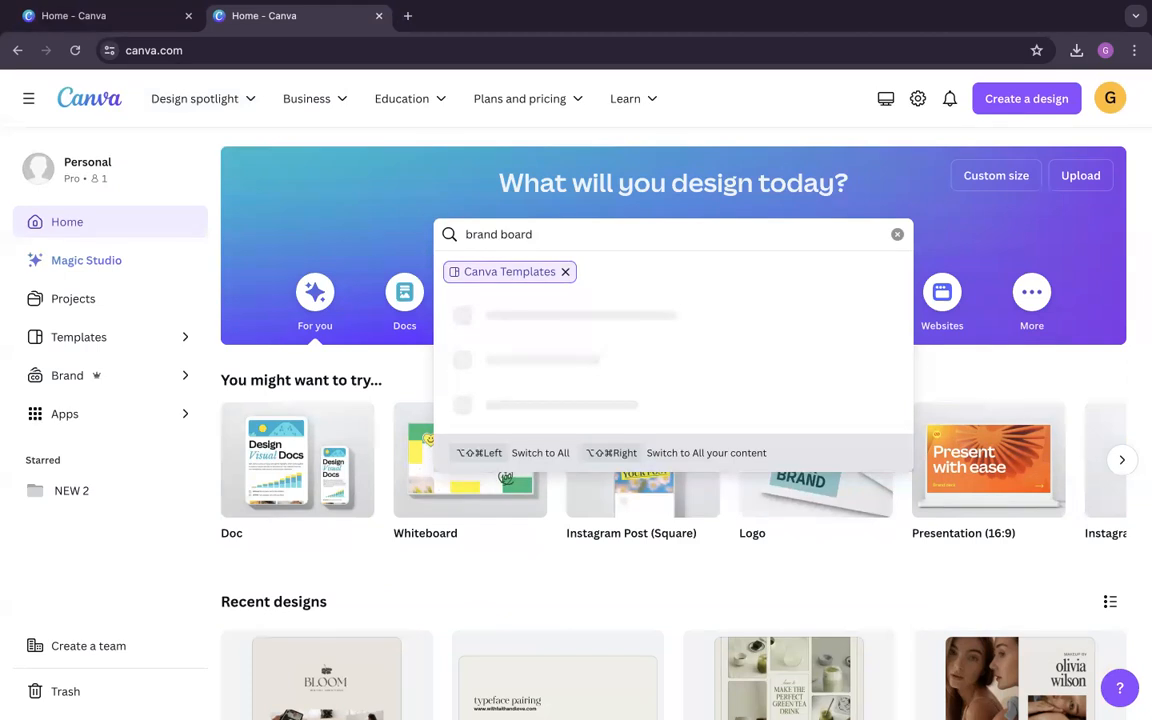
pyautogui.press('Return')
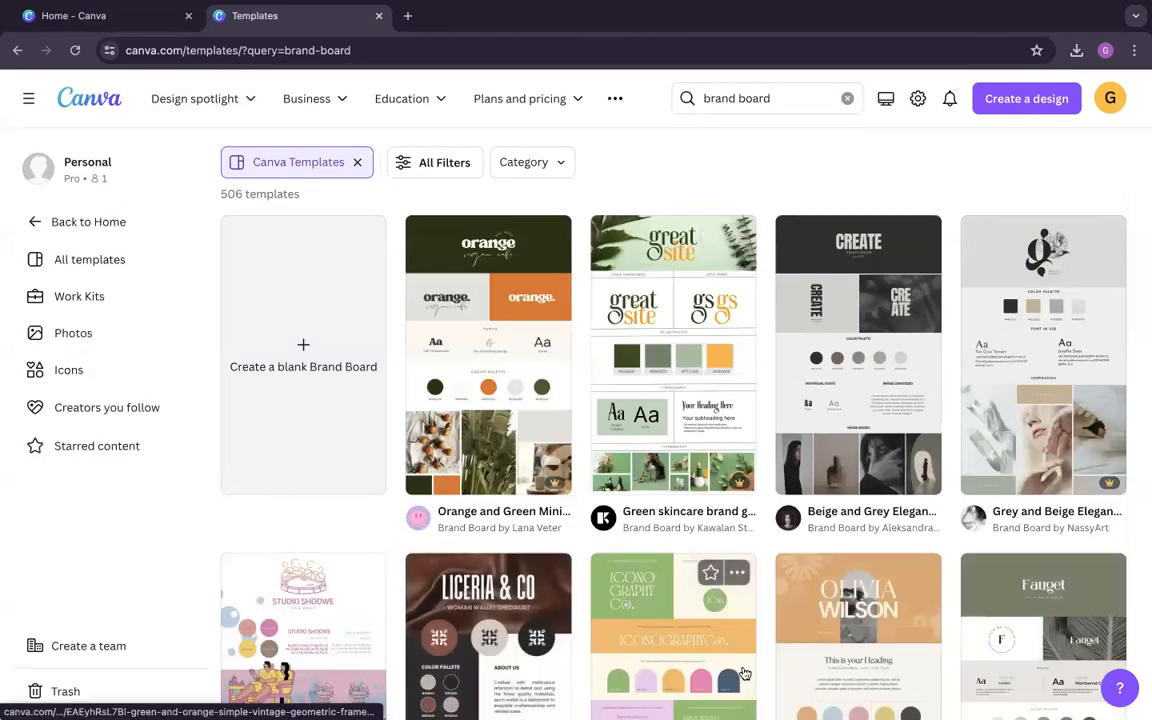
# Step: Refine the template search to "brand board photography" and switch back to the Canva home page tab
pyautogui.click(754, 104)
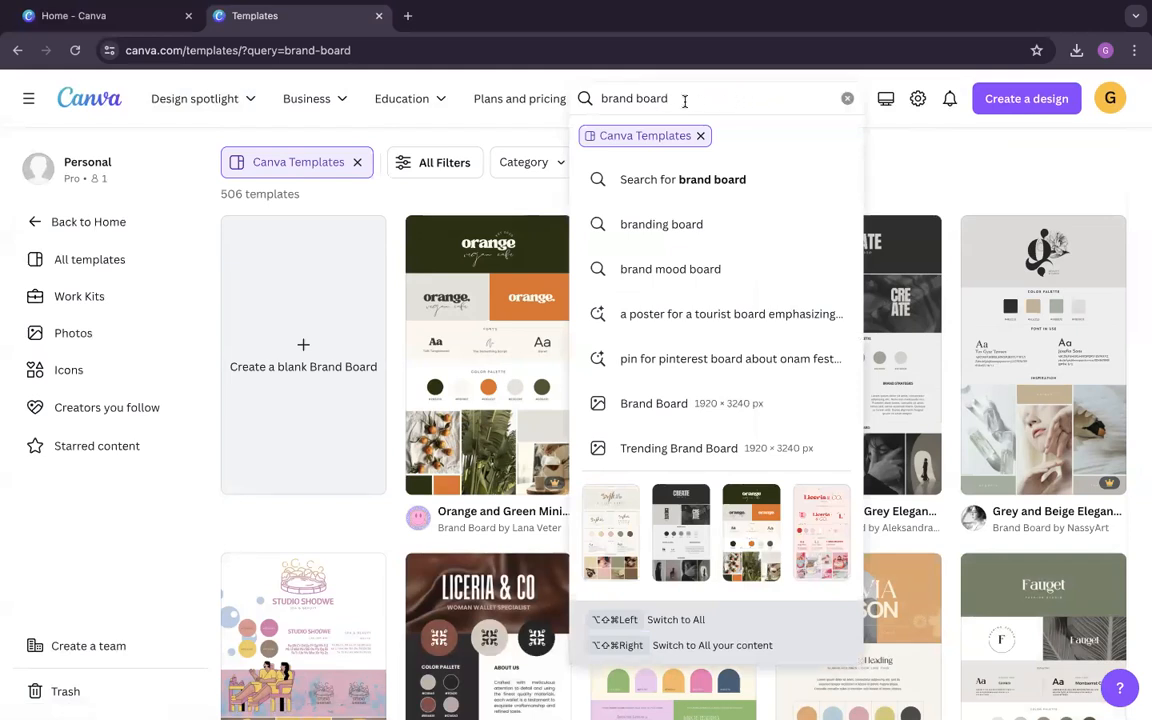
pyautogui.write('photography')
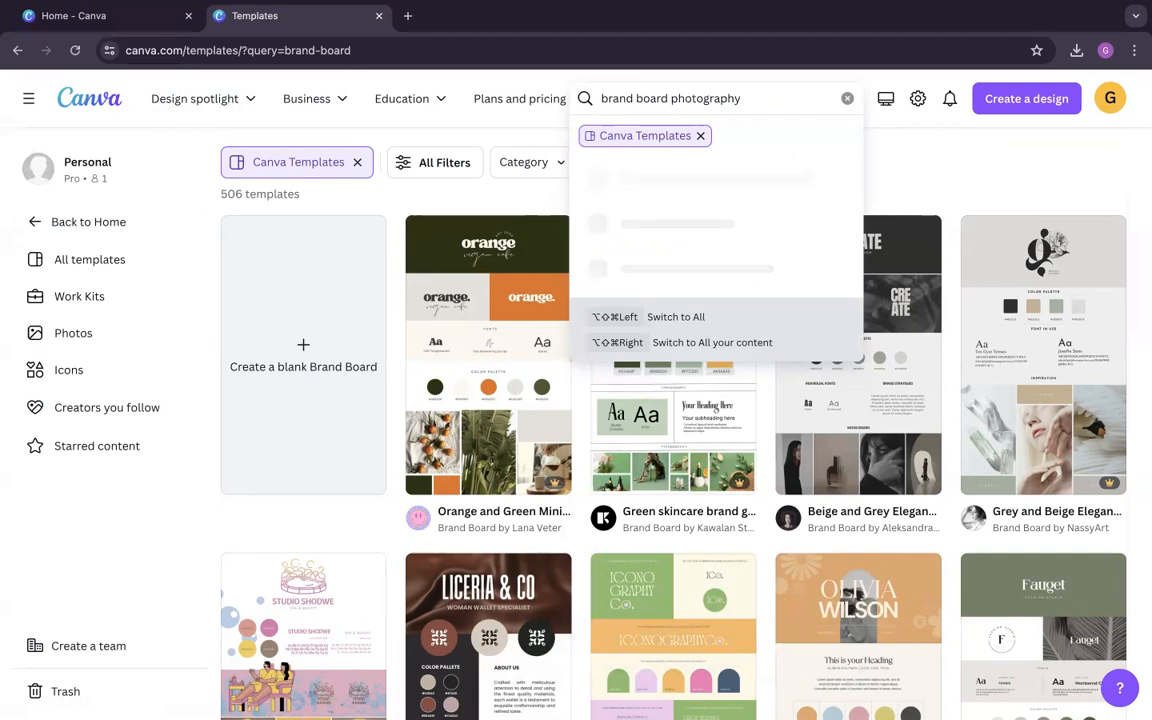
pyautogui.press('Return')
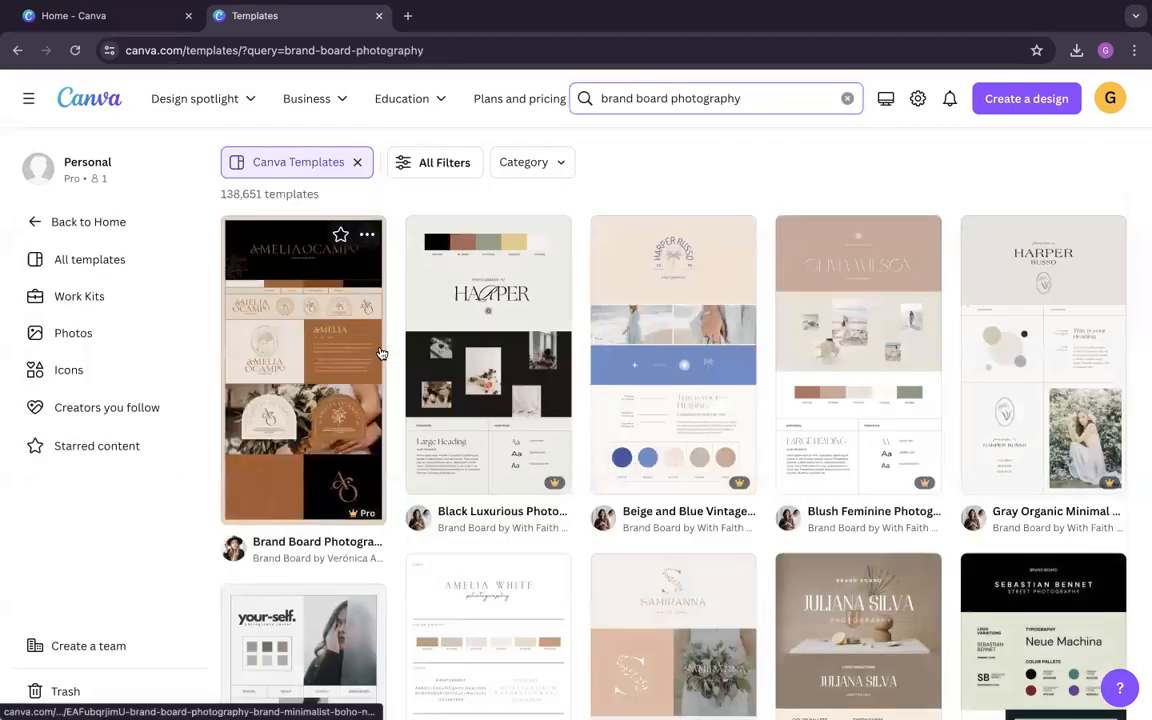
pyautogui.click(666, 185)
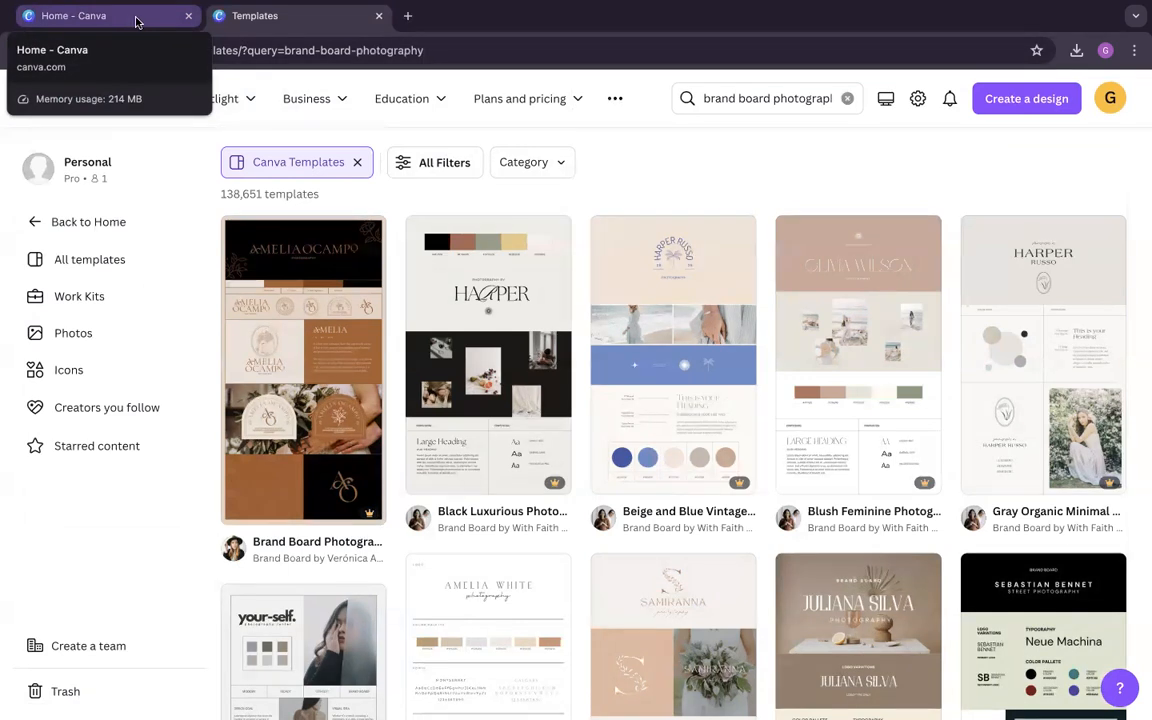
pyautogui.click(135, 22)
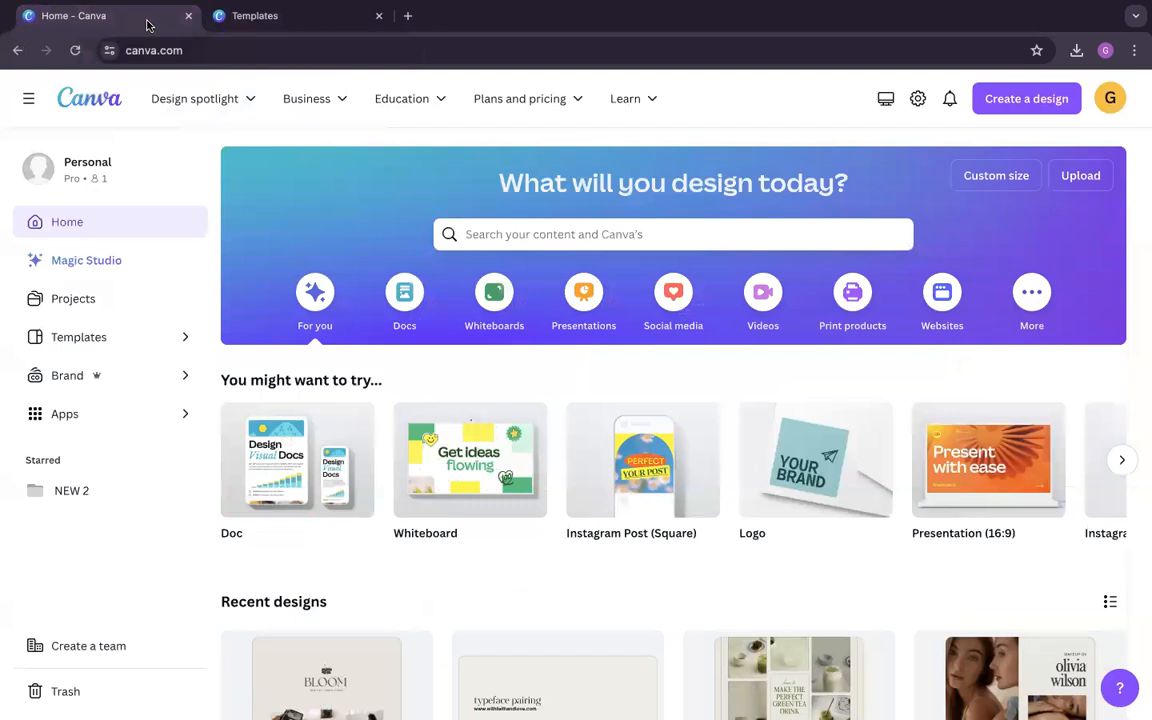